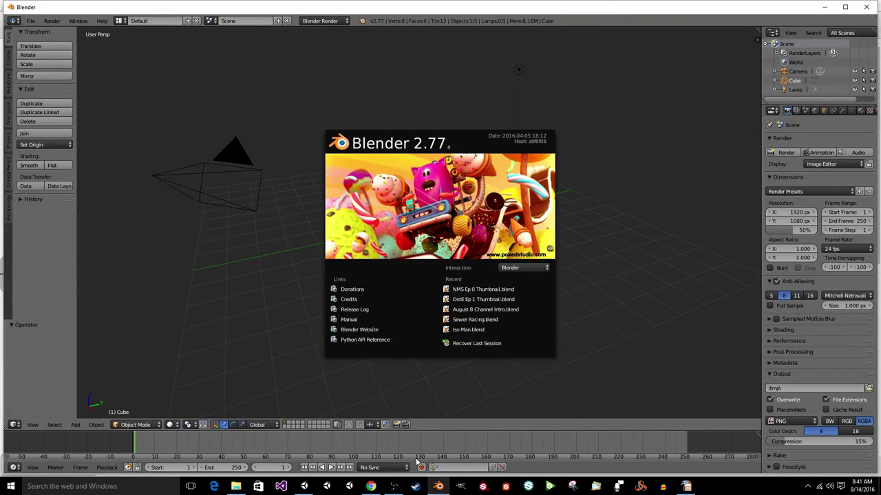
Switch briefly to the screen recorder window, then bring Blender back to the front.
click(393, 487)
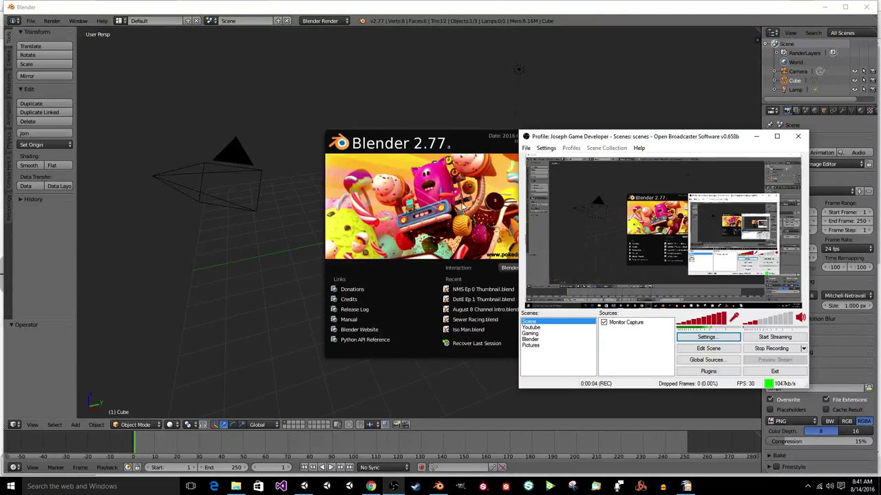
click(498, 12)
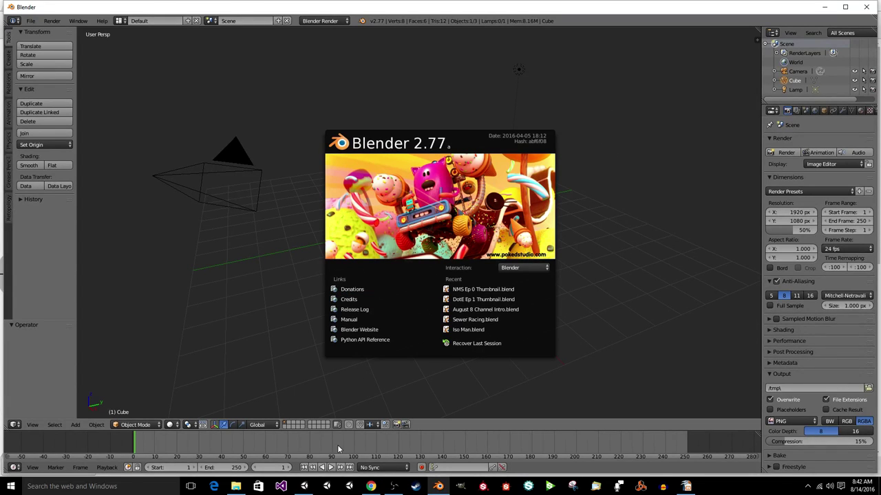
Dismiss the splash screen and delete the default camera and lamp.
click(652, 273)
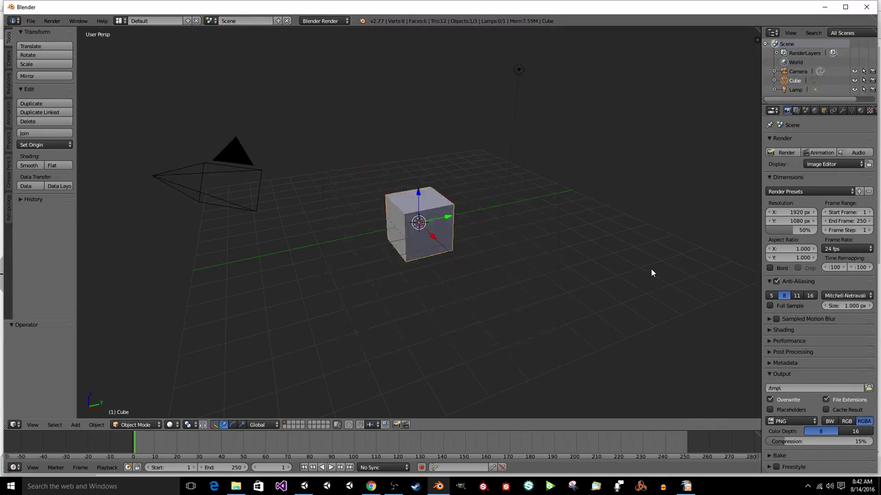
right_click(233, 158)
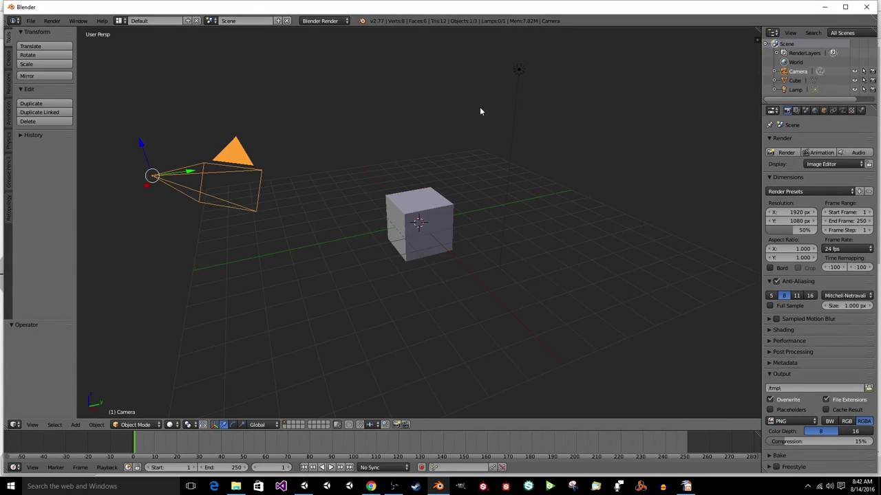
shift+right_click(518, 69)
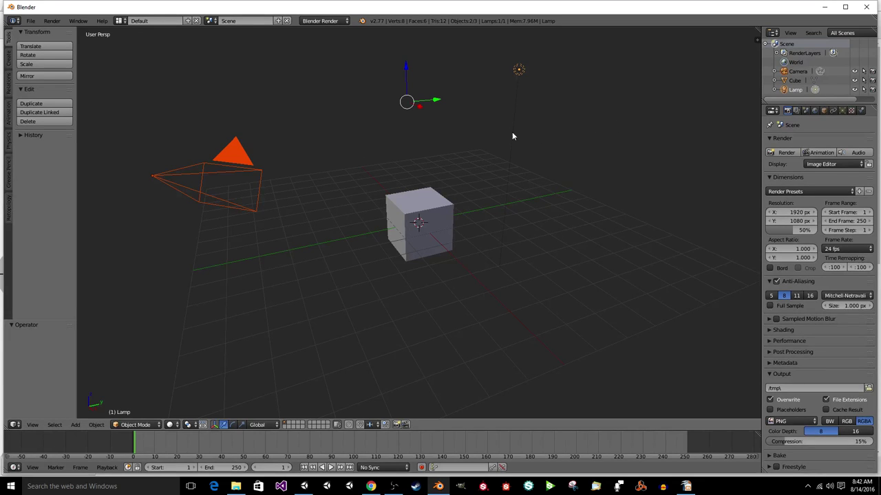
key(x)
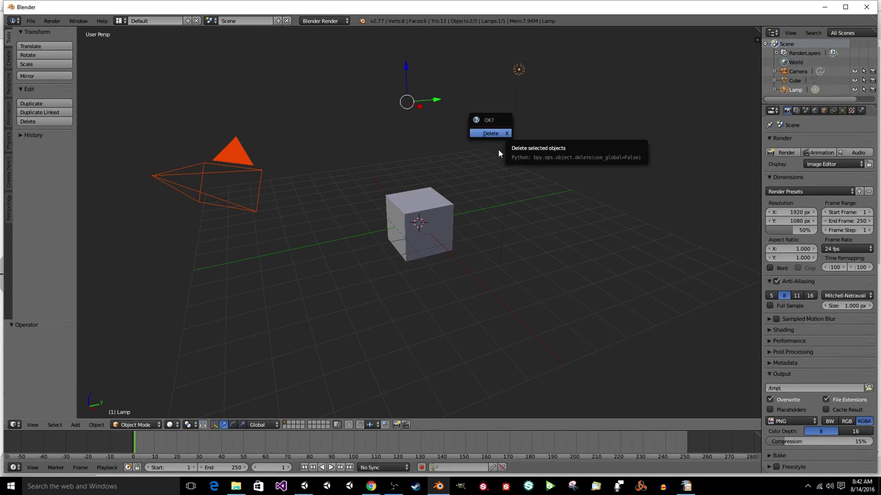
click(491, 134)
Select the cube, view it from a low front angle, then bring up the shortcuts infographic in Chrome.
right_click(435, 207)
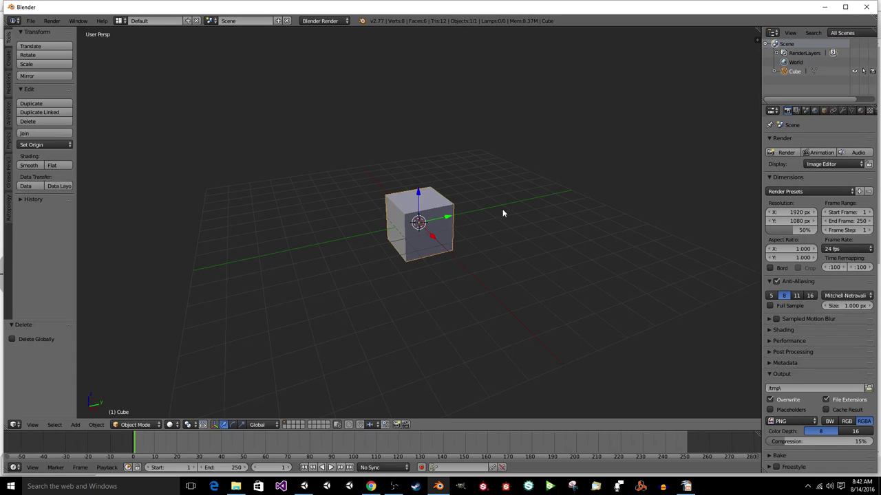
middle_drag(433, 229, 467, 231)
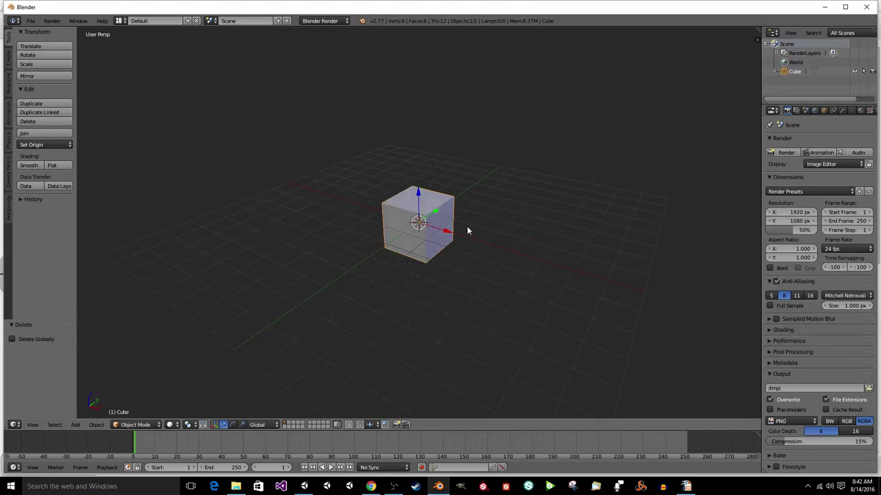
scroll(441, 237, up, 4)
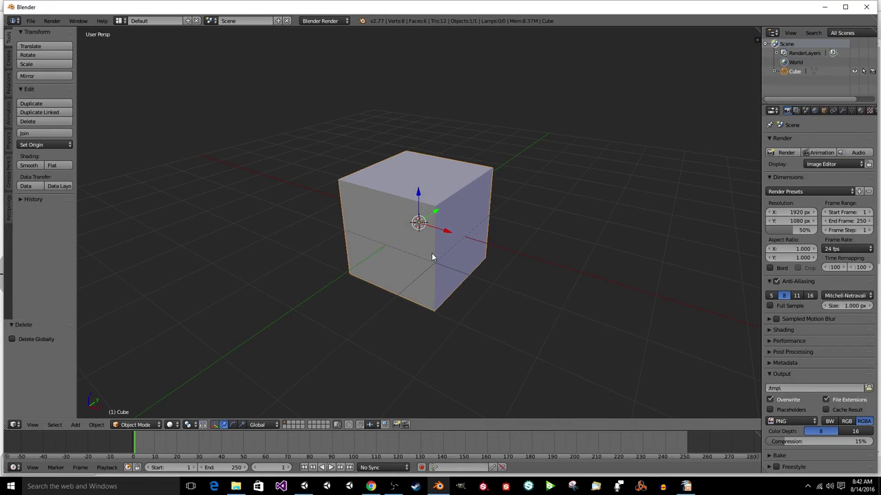
middle_drag(432, 257, 464, 236)
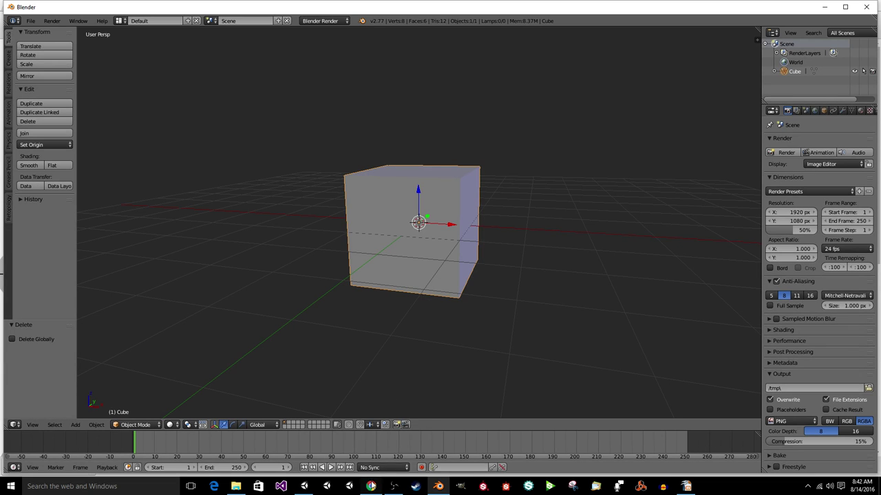
mouse_move(370, 485)
click(371, 447)
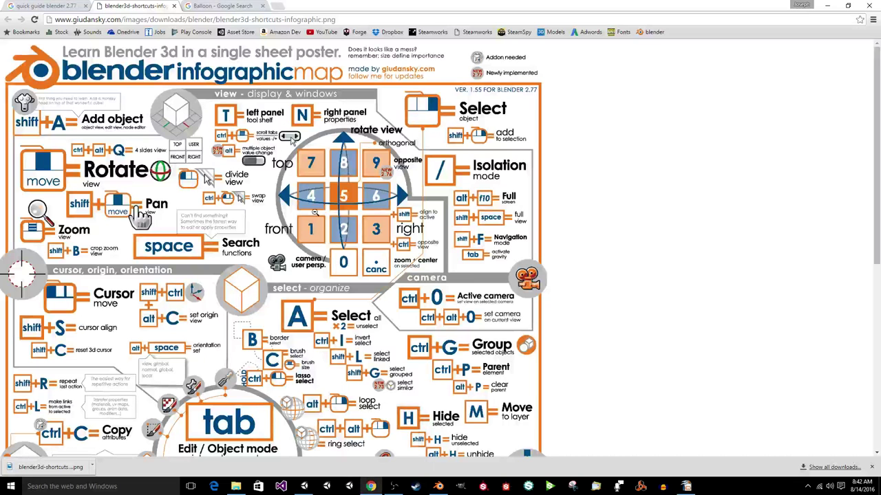
Switch Chrome to the 'Balloon - Google Search' image results.
click(247, 6)
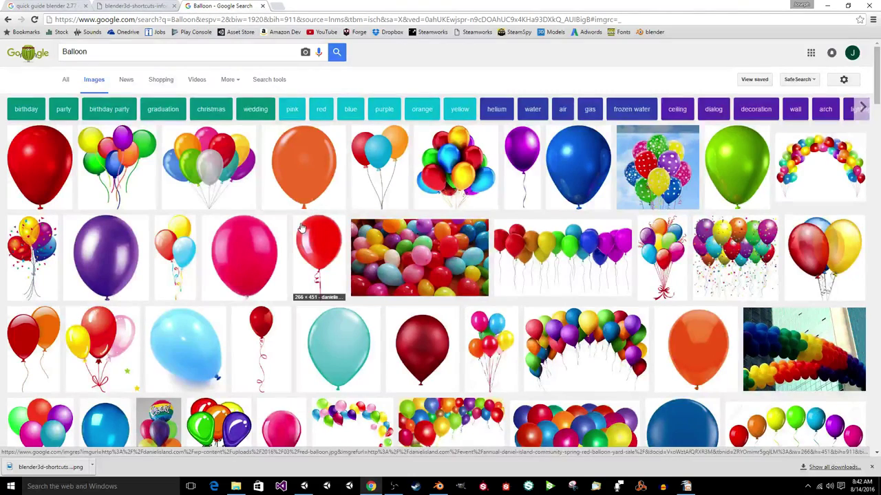
Browse the balloon image results and preview the man-with-red-balloon picture.
scroll(301, 227, down, 5)
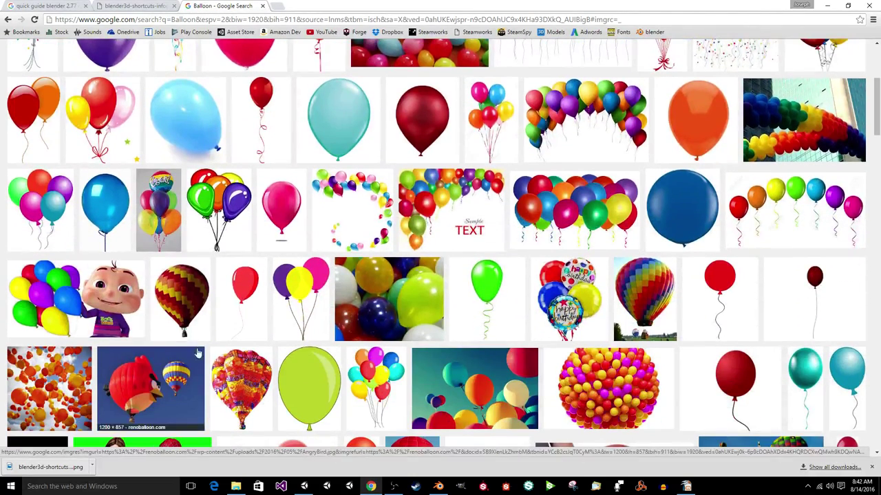
scroll(221, 278, down, 2)
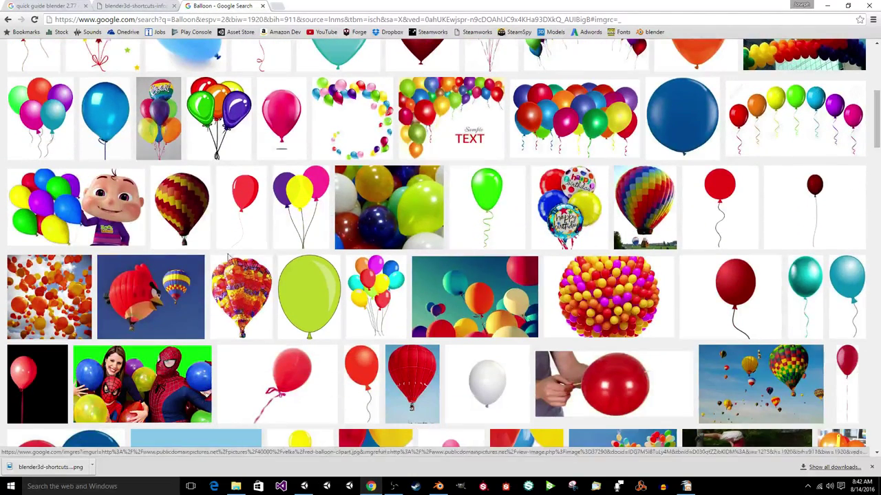
scroll(261, 208, down, 2)
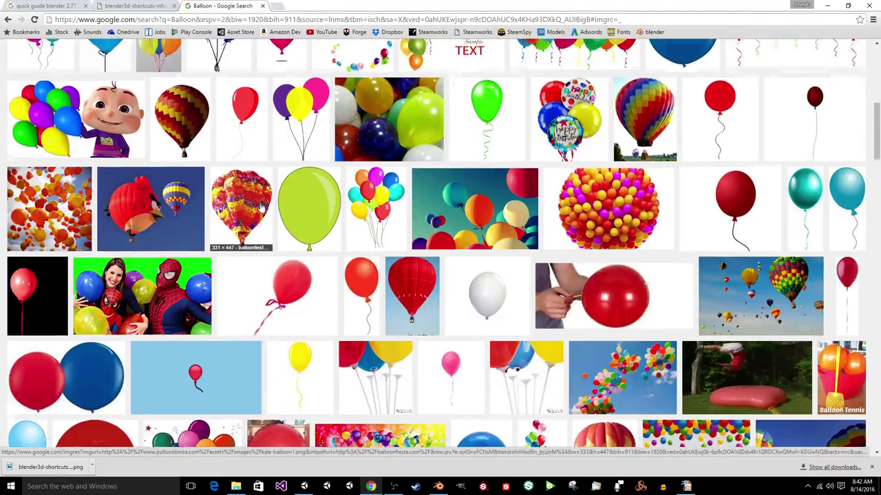
scroll(261, 208, down, 1)
scroll(261, 208, down, 6)
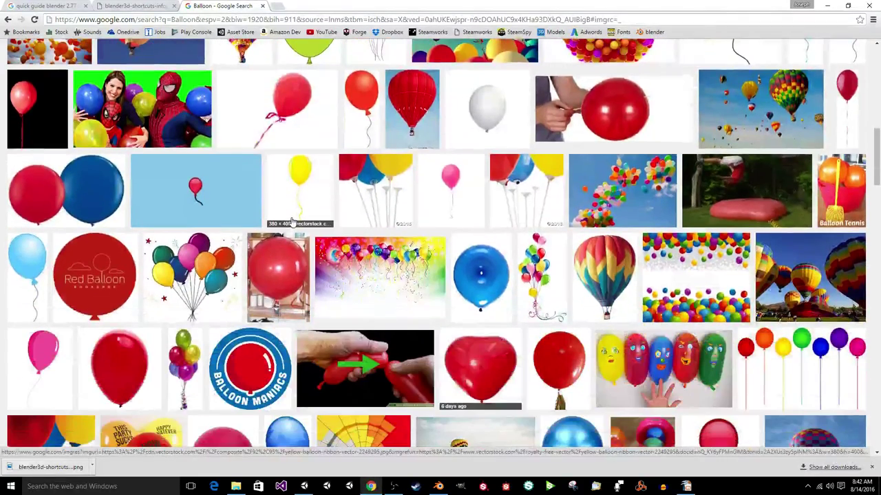
scroll(291, 220, up, 3)
scroll(291, 220, down, 9)
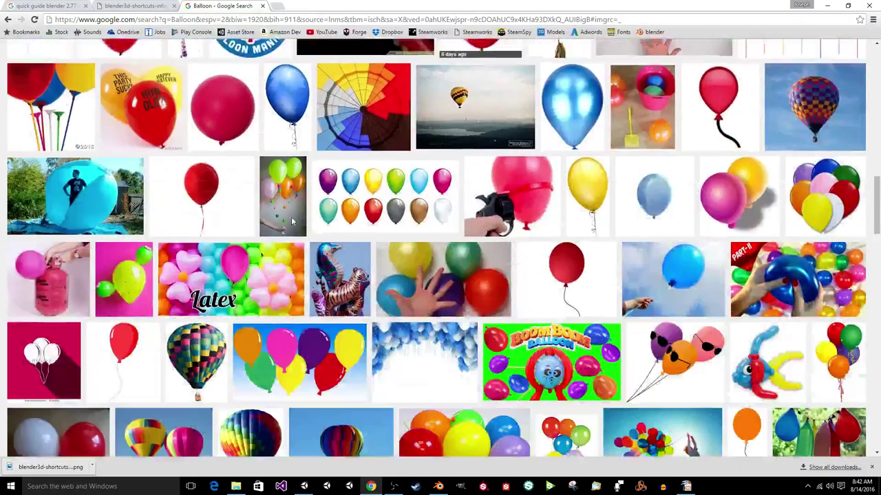
scroll(291, 220, down, 2)
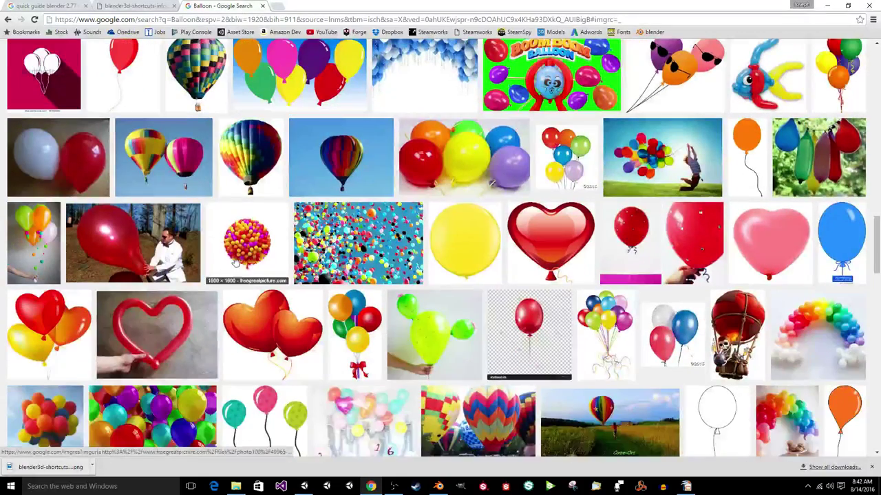
click(137, 248)
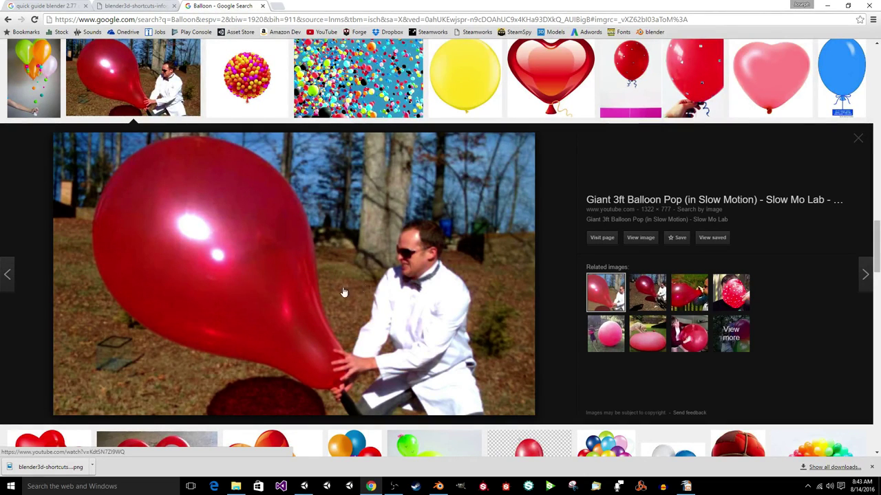
Find and preview the single blue 'Balloon Boy' balloon image.
scroll(344, 292, up, 1)
scroll(365, 319, up, 3)
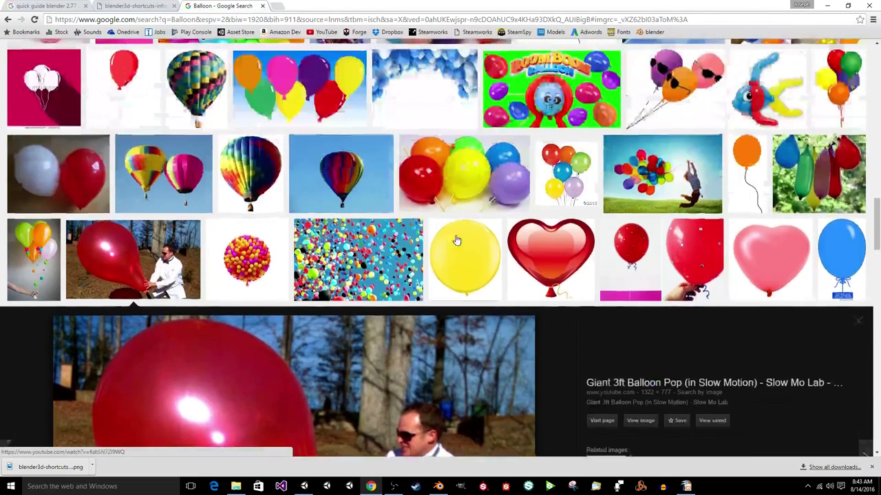
scroll(456, 240, up, 6)
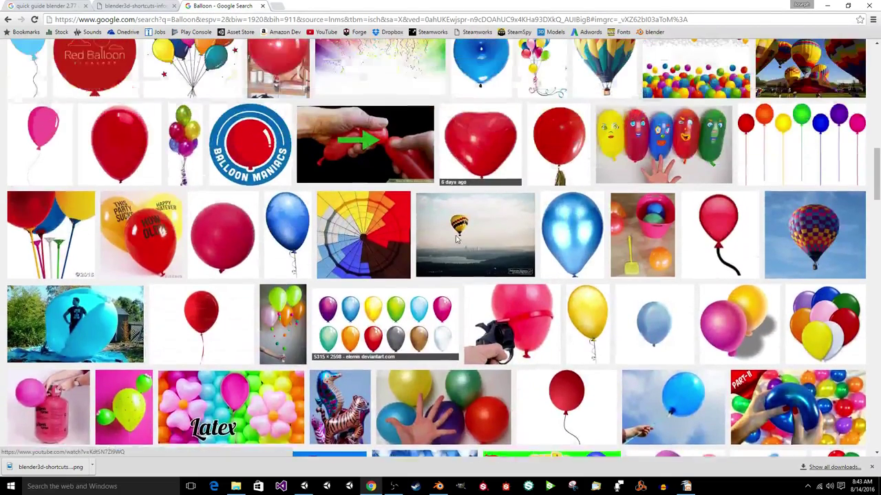
scroll(527, 216, down, 3)
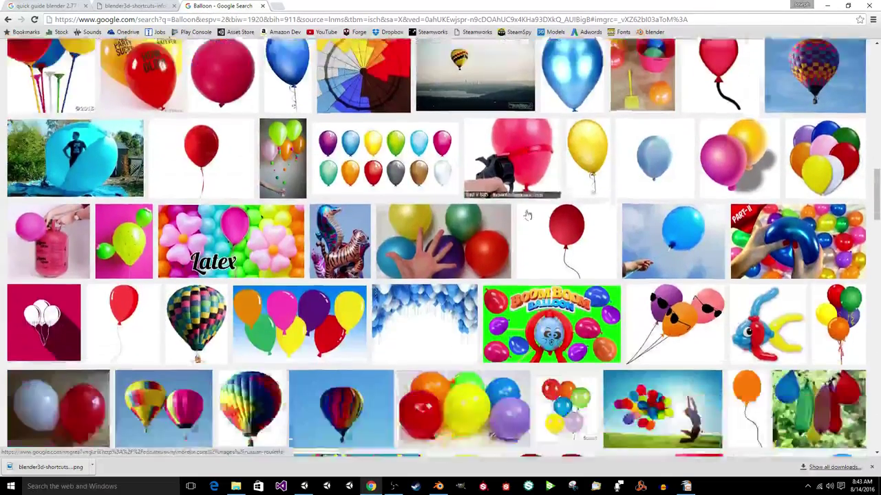
scroll(527, 215, down, 9)
scroll(531, 134, up, 6)
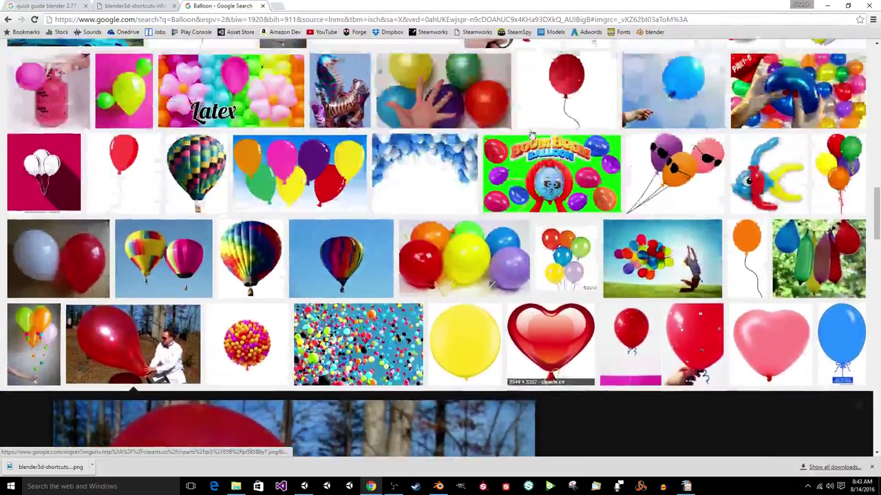
scroll(532, 134, up, 4)
click(571, 146)
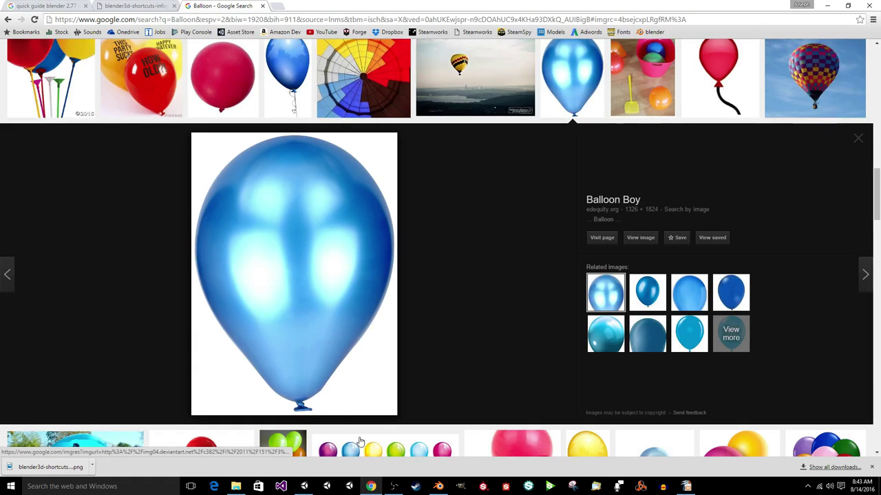
Return to Blender and put the whole cube into Edit Mode.
click(437, 487)
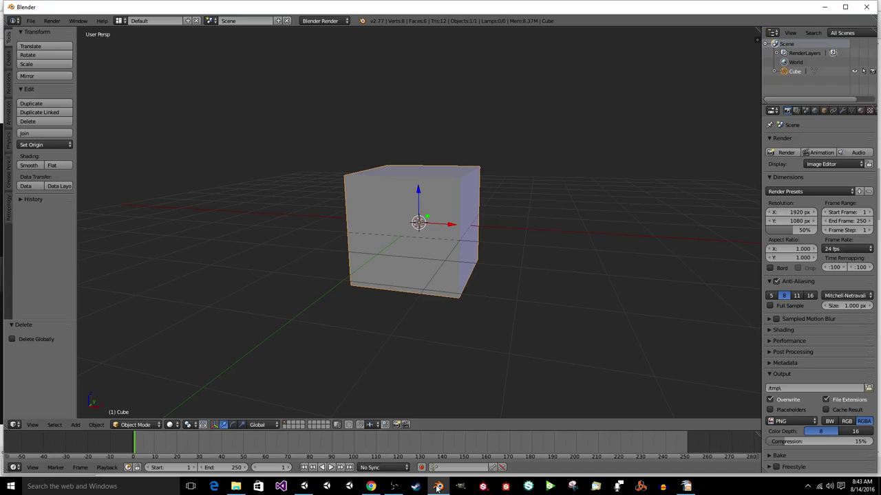
key(Tab)
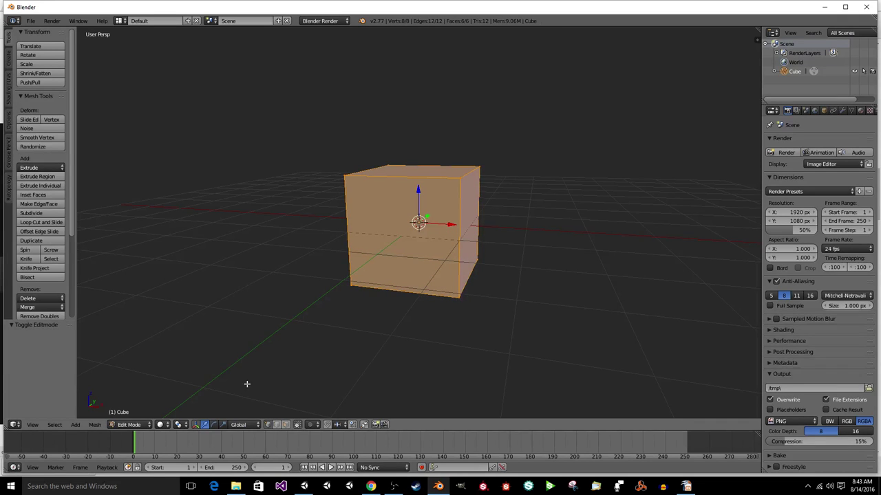
click(138, 425)
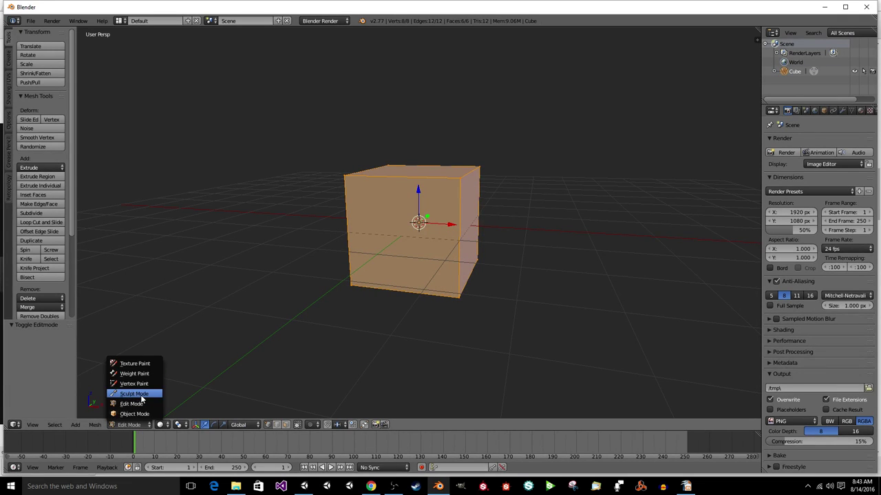
click(138, 404)
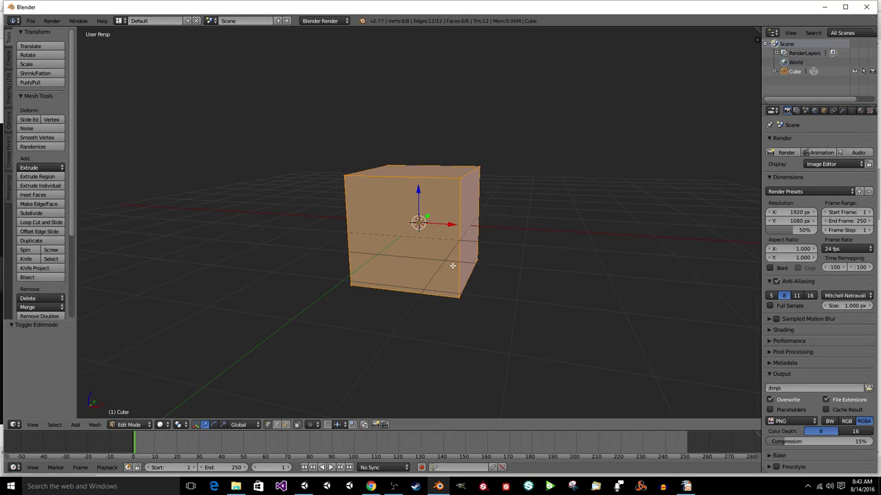
Raise the cube's mesh 1 unit along Z, recentre on it, and widen the properties area.
key(g)
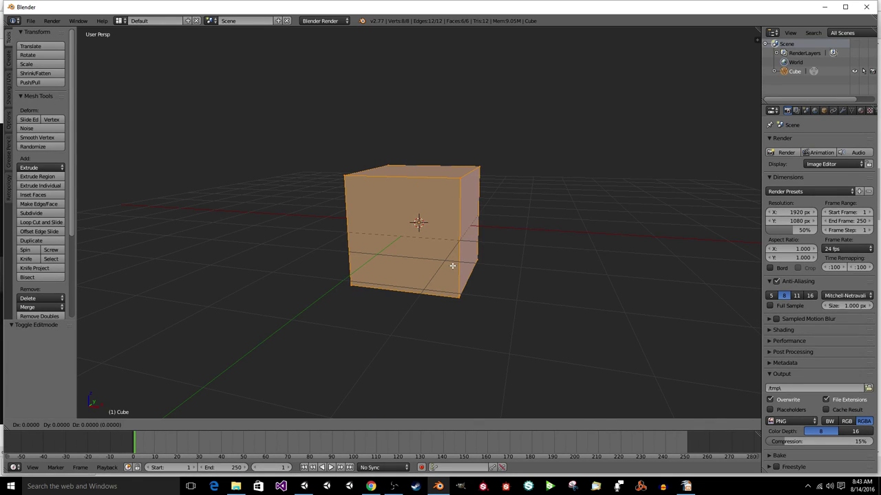
key(z)
key(1)
key(Return)
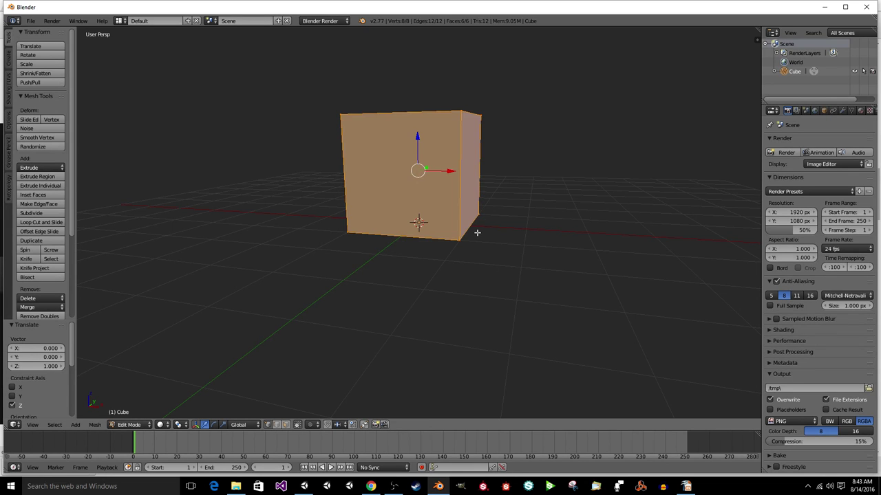
key(KP_Decimal)
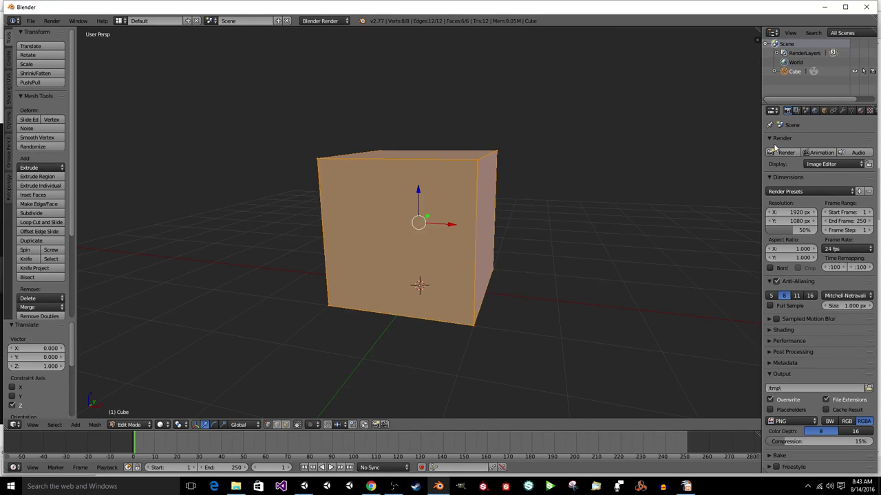
drag(760, 148, 715, 149)
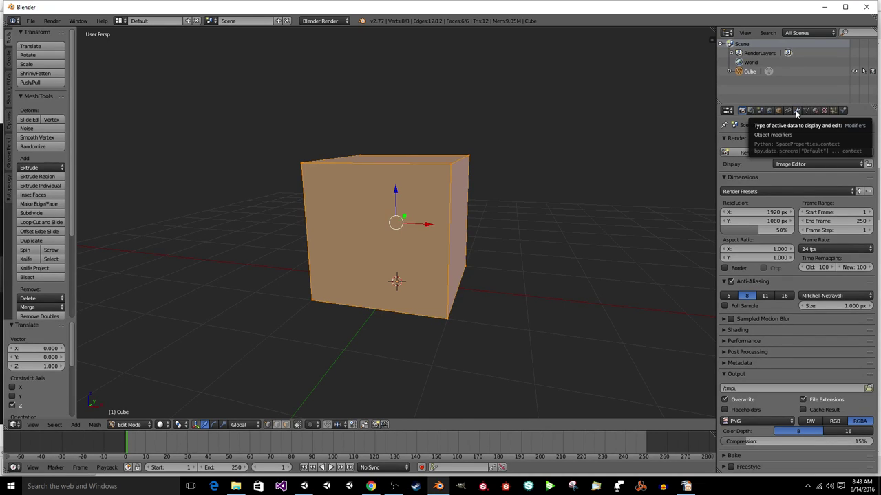
Add a Subdivision Surface modifier to the cube with View subdivisions set to 2.
click(796, 111)
click(782, 140)
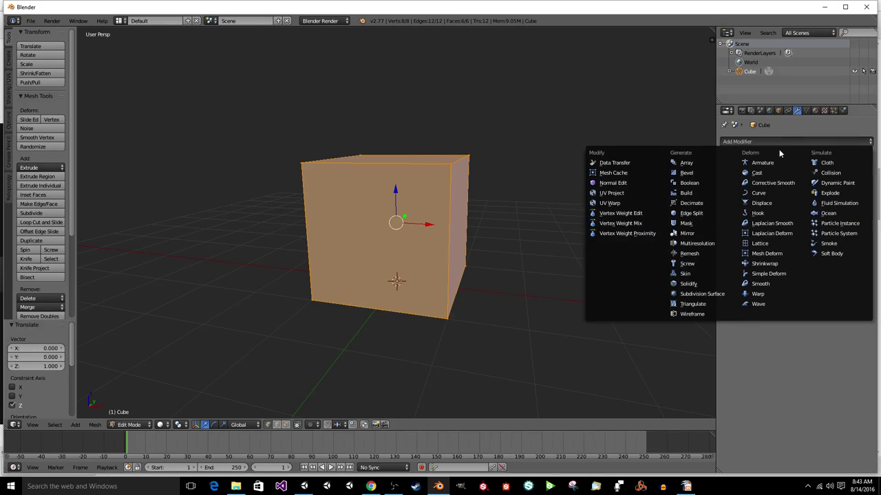
click(702, 295)
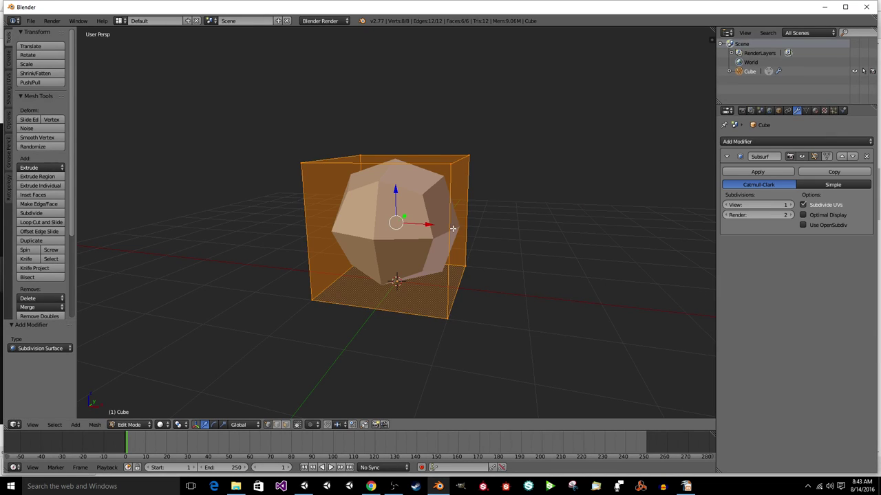
click(789, 205)
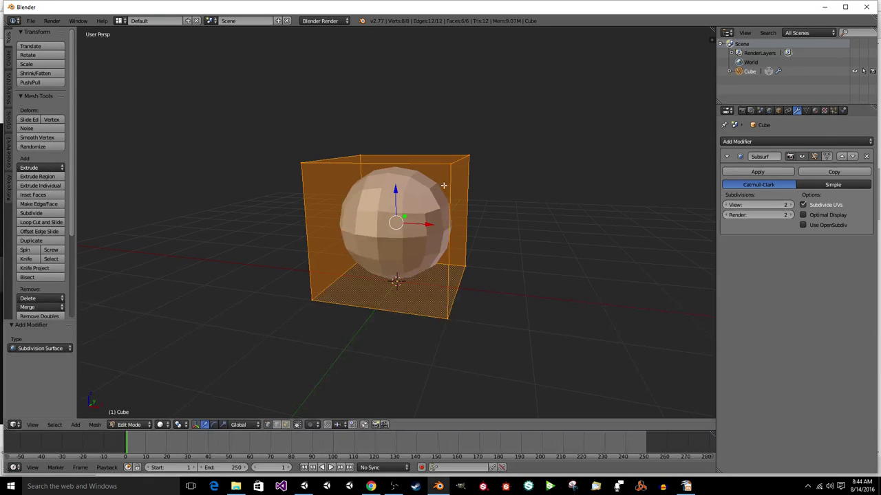
Try Smooth then Flat shading on the rounded cube in Object Mode, then return to Edit Mode.
key(Tab)
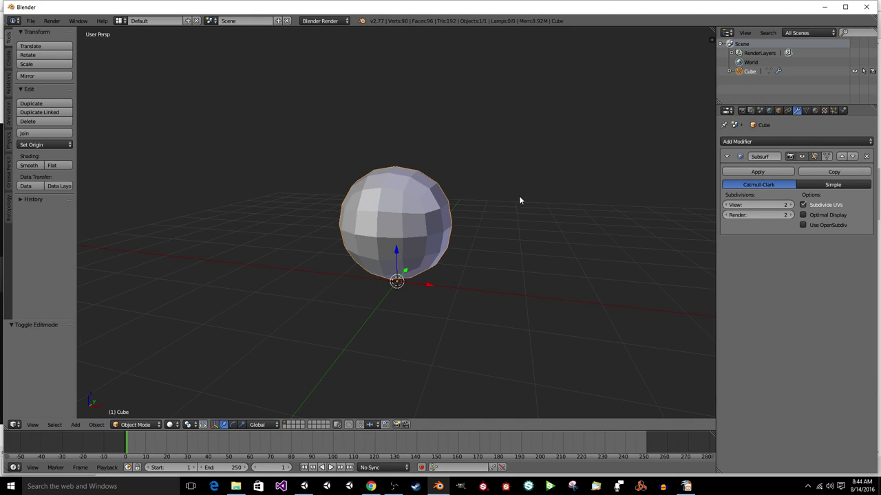
click(29, 165)
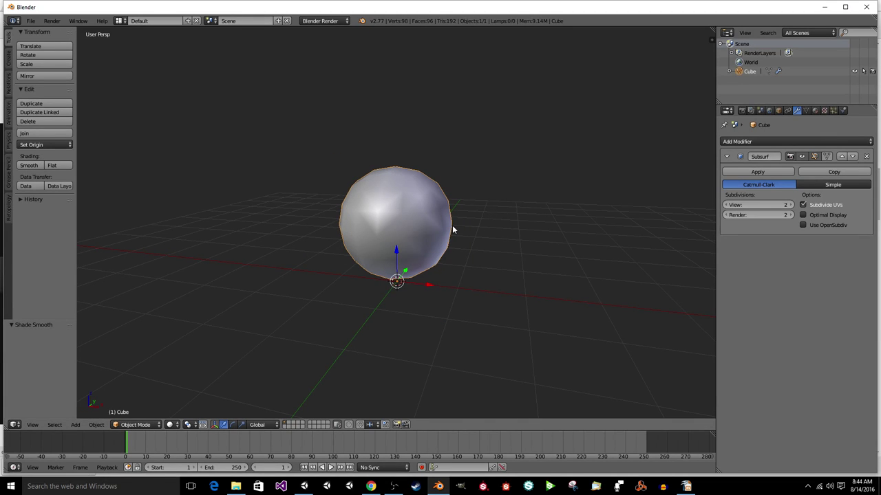
middle_drag(453, 230, 441, 238)
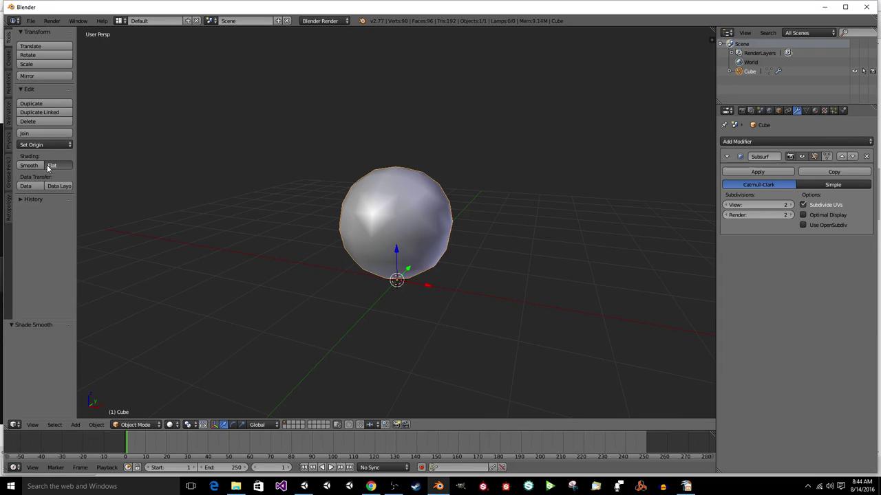
click(49, 165)
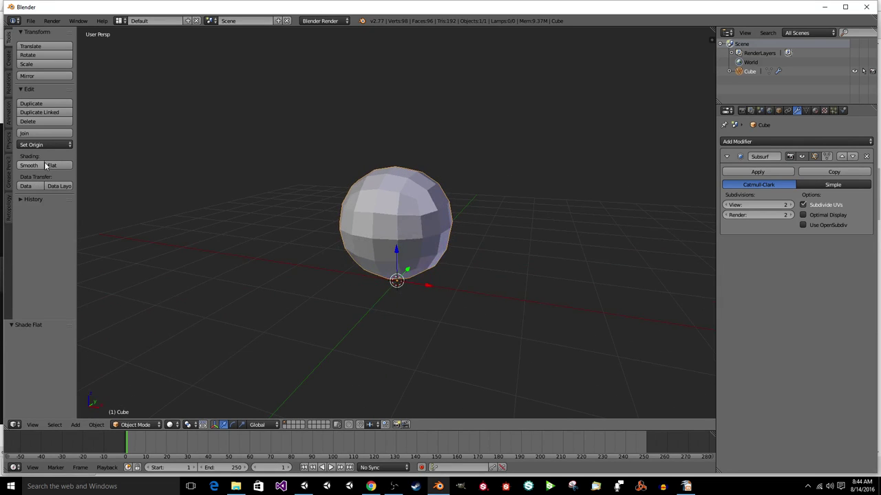
key(Tab)
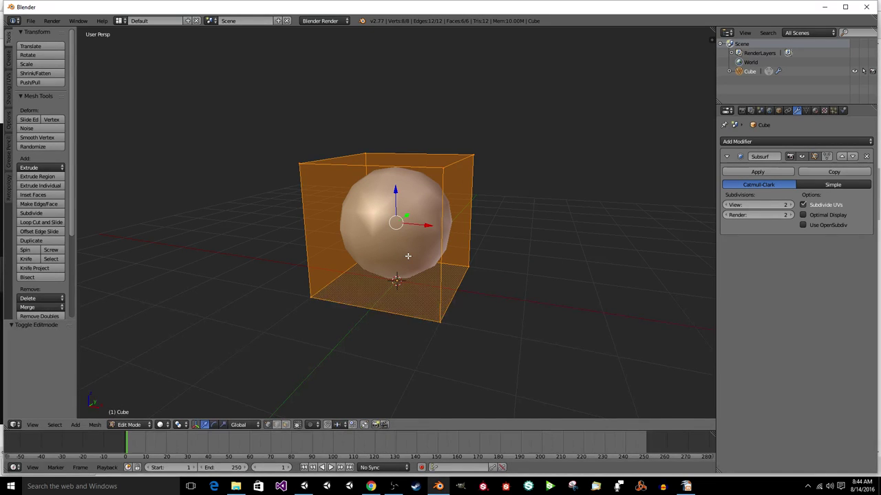
Add a horizontal loop cut slid close to the cube's base, then view it in wireframe from the front.
key(ctrl+r)
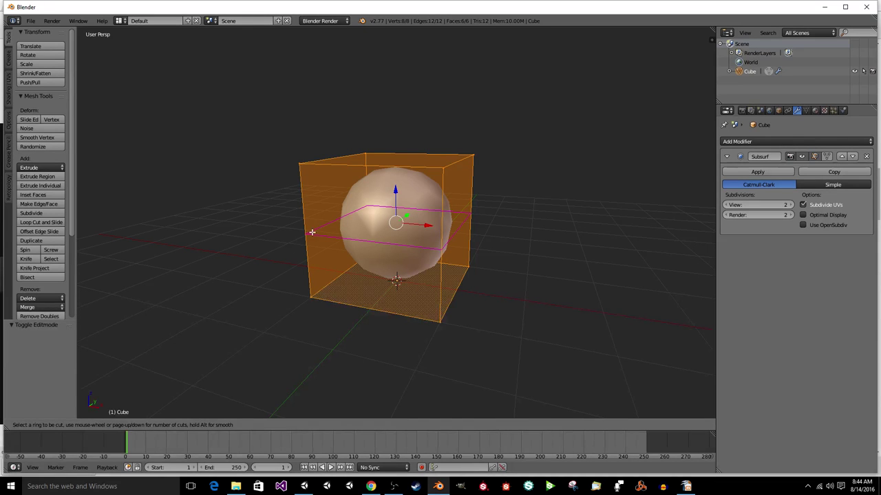
click(441, 246)
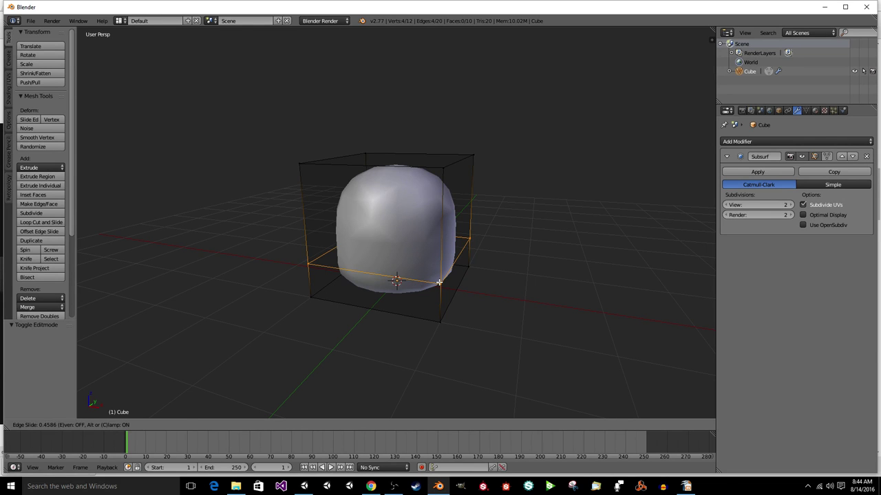
click(439, 282)
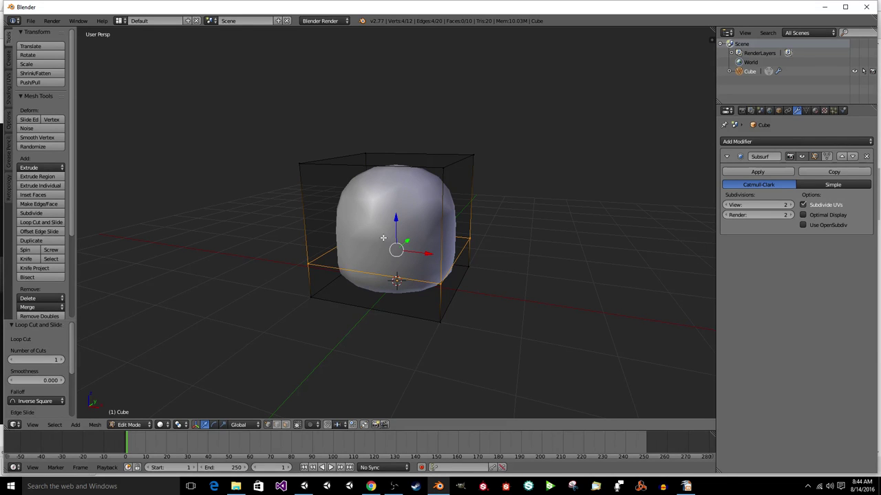
middle_drag(383, 238, 398, 218)
key(z)
key(a)
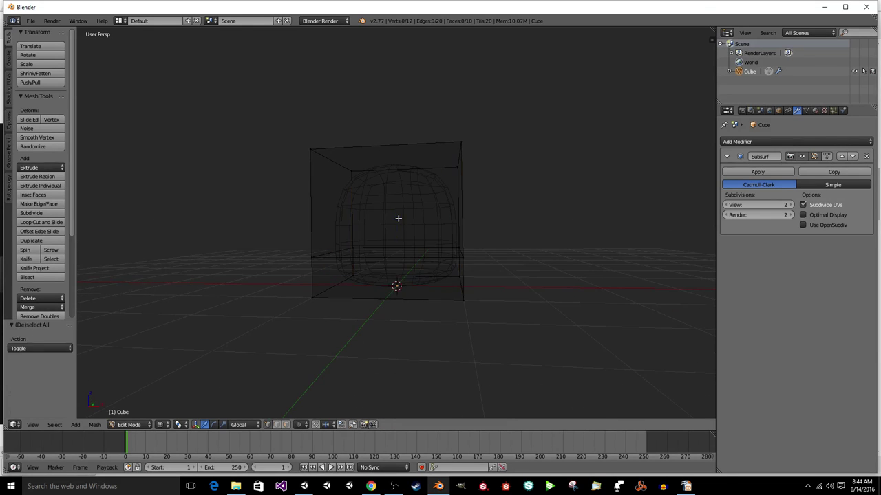
key(c)
scroll(350, 289, down, 2)
right_click(350, 287)
key(z)
key(z)
click(167, 426)
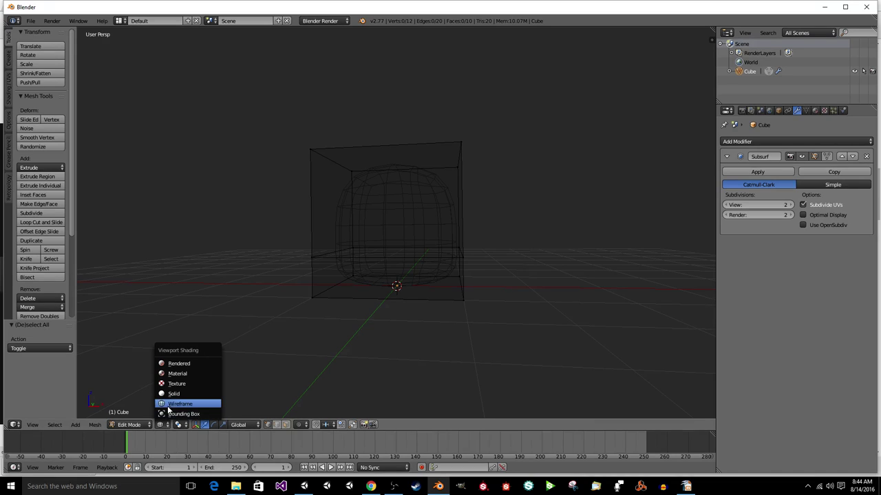
click(170, 393)
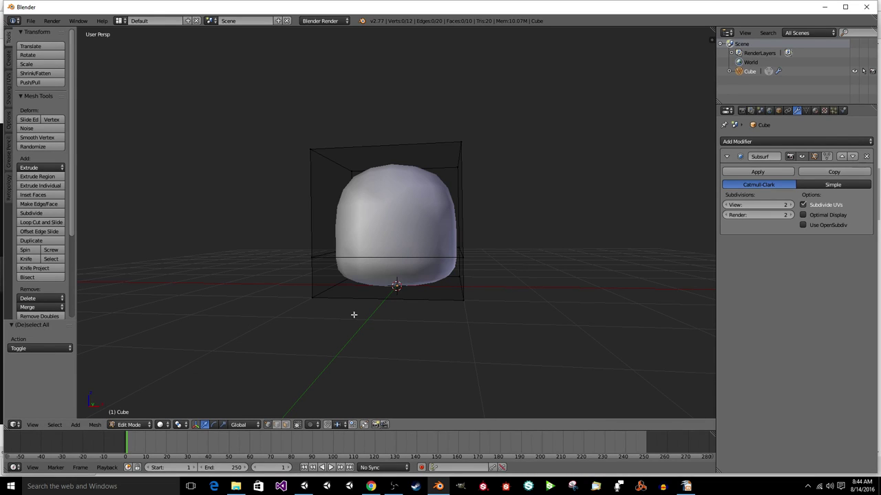
click(165, 424)
click(176, 383)
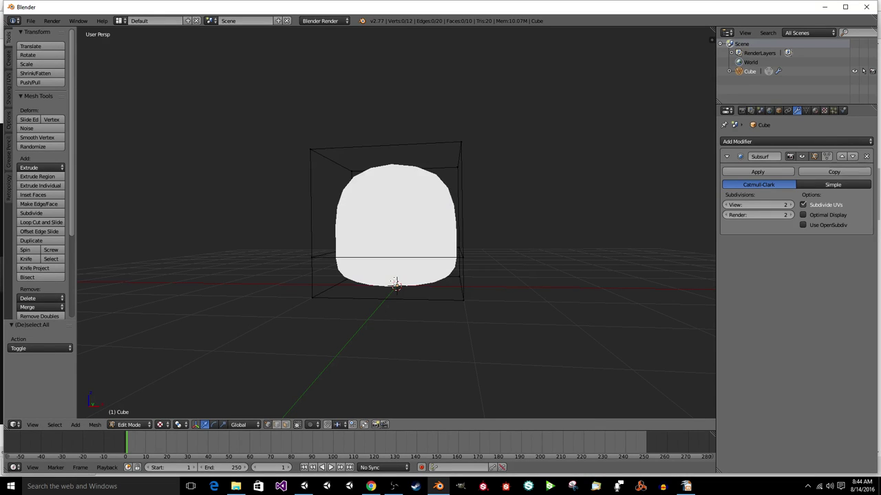
click(159, 425)
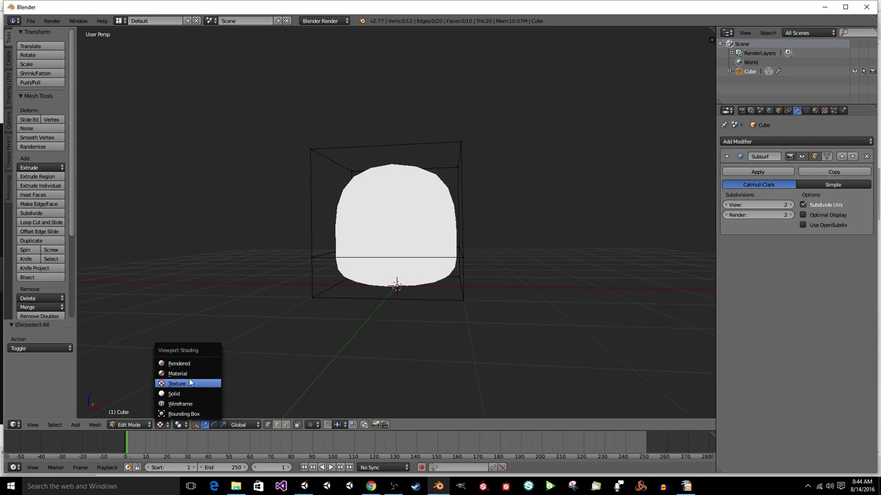
key(Return)
mouse_move(332, 322)
middle_down()
mouse_move(336, 346)
mouse_move(474, 356)
mouse_move(365, 358)
mouse_move(161, 394)
middle_up()
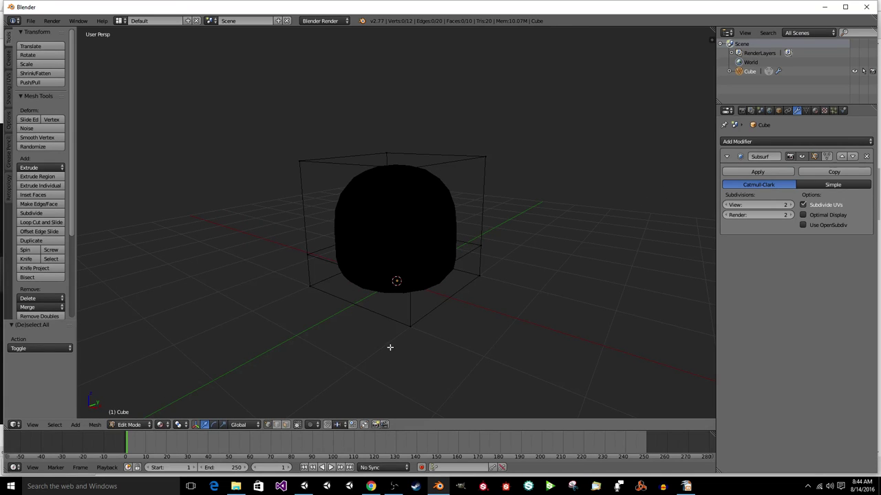
click(160, 425)
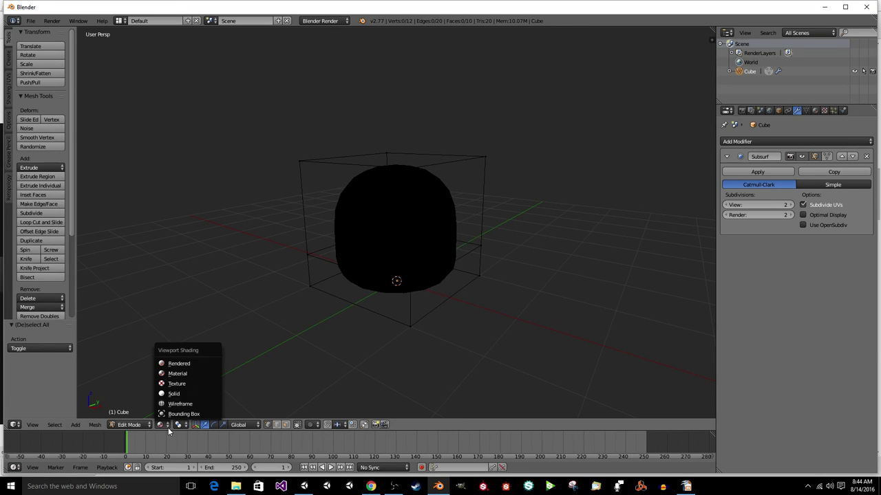
click(160, 364)
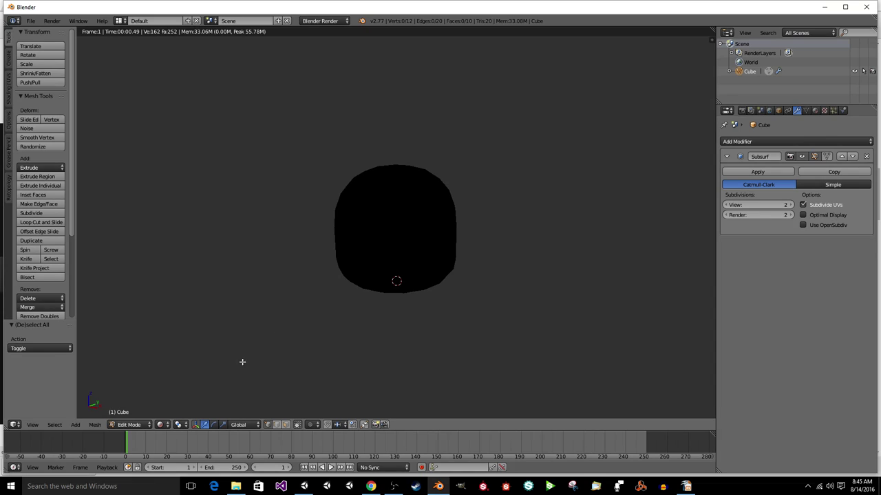
click(169, 426)
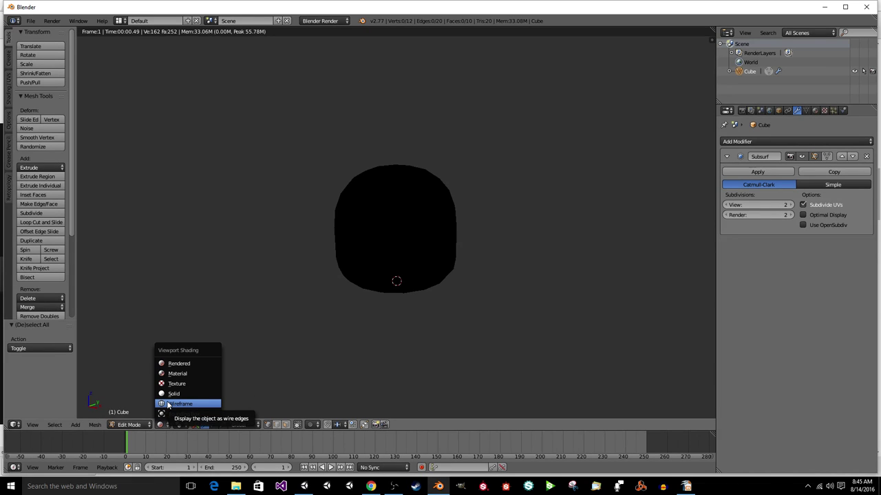
click(167, 405)
click(163, 424)
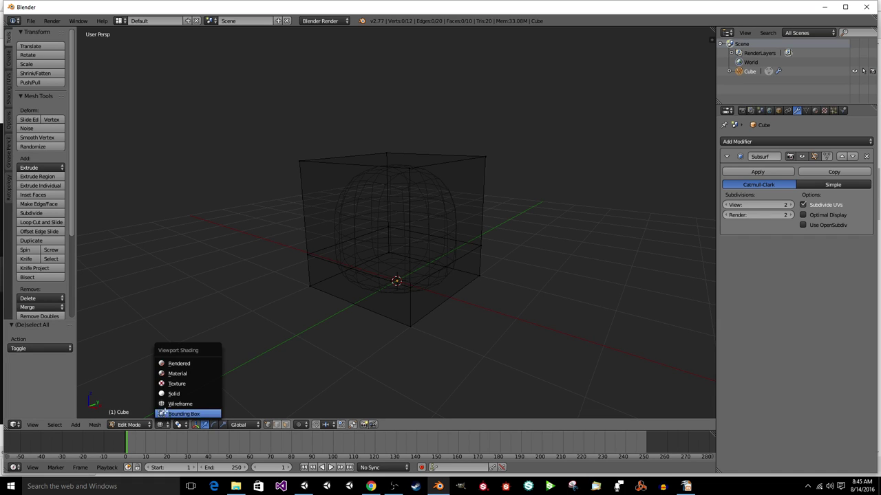
click(164, 413)
click(164, 407)
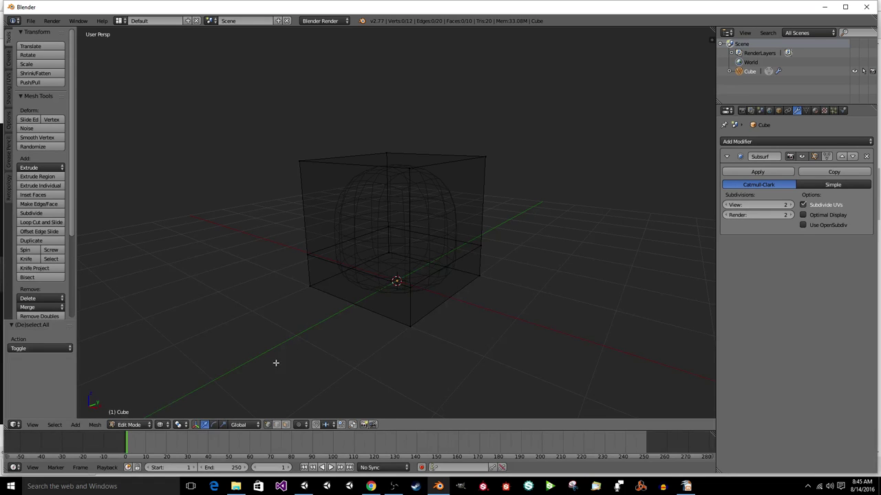
Select the four bottom-face vertices and scale them inward to narrow the base.
mouse_move(452, 260)
middle_down()
mouse_move(461, 269)
mouse_move(481, 257)
mouse_move(472, 265)
middle_up()
key(z)
key(z)
key(z)
key(z)
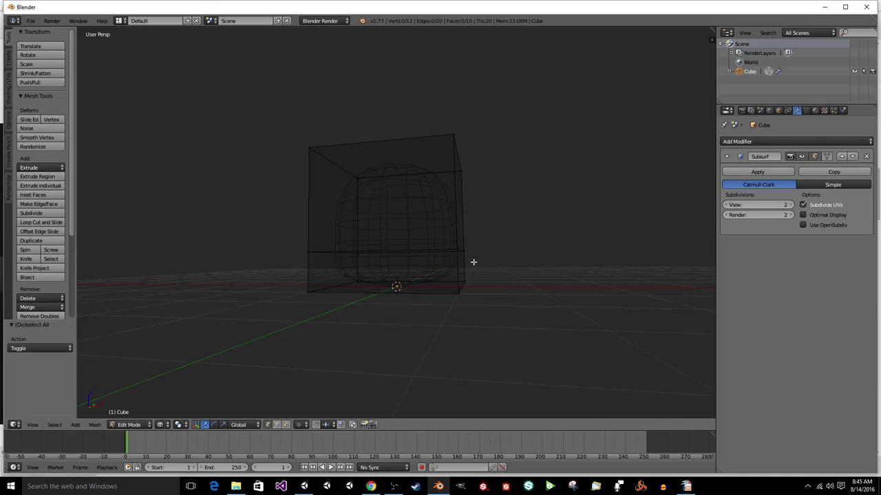
right_click(464, 280)
shift+right_click(357, 281)
shift+right_click(308, 292)
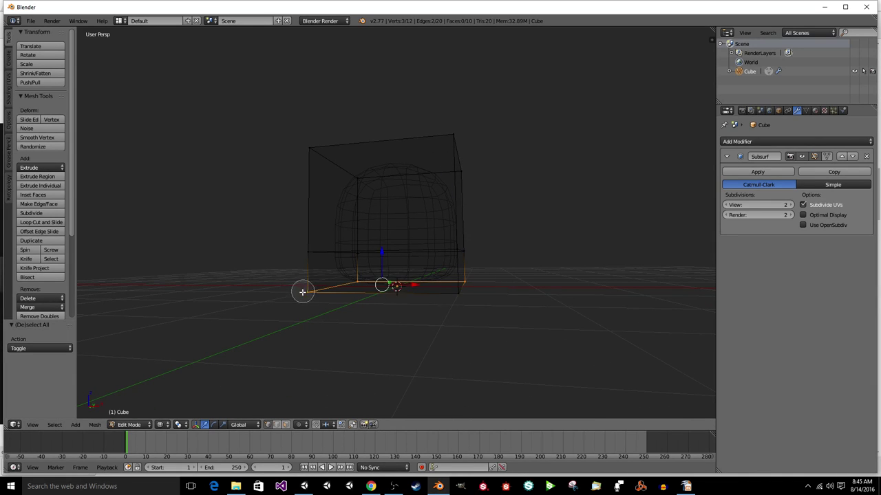
shift+right_click(460, 294)
key(s)
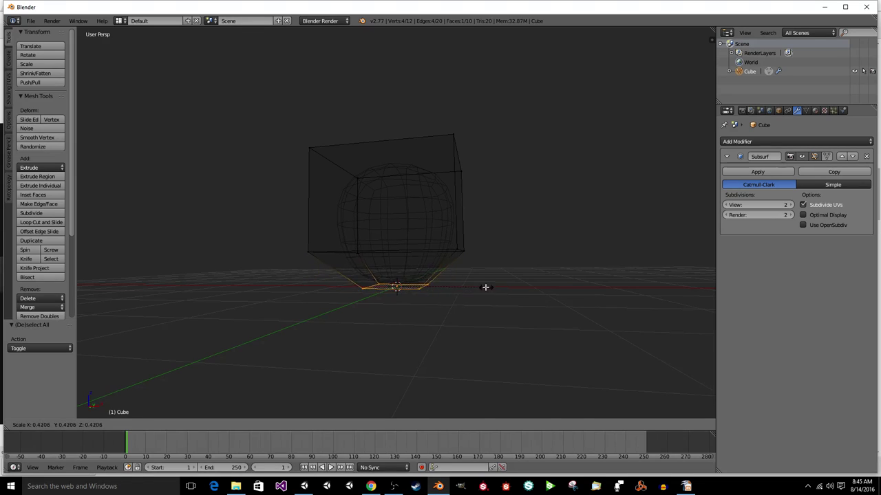
click(453, 287)
key(a)
Circle-select the four middle-ring vertices and scale them inward.
key(c)
drag(468, 250, 295, 248)
right_click(492, 252)
key(s)
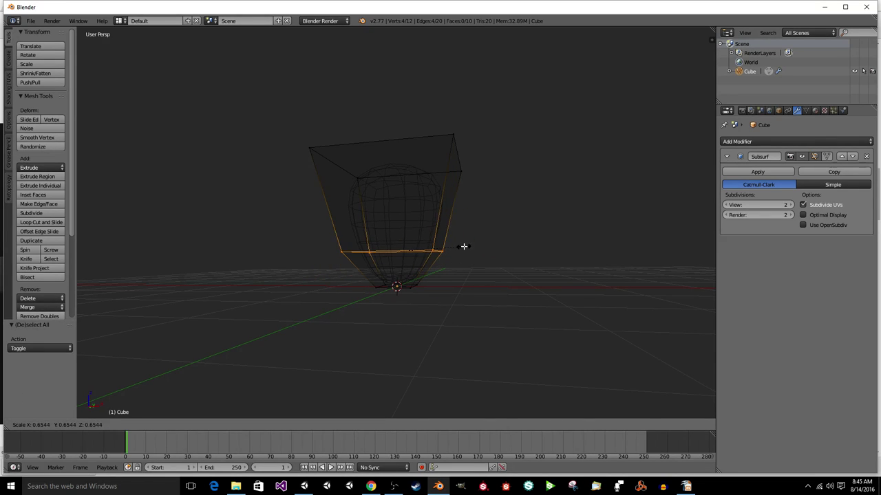
click(472, 246)
key(a)
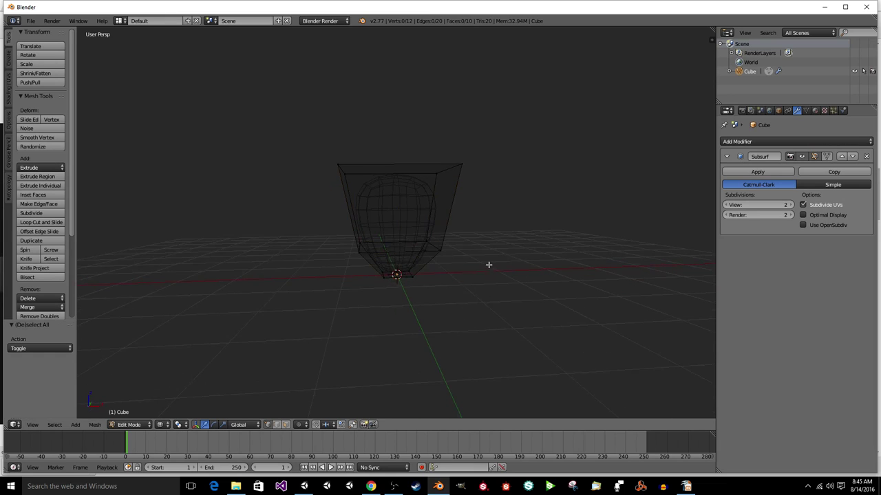
Reselect the middle ring with circle select and move it upward.
middle_drag(488, 268, 481, 256)
key(a)
key(a)
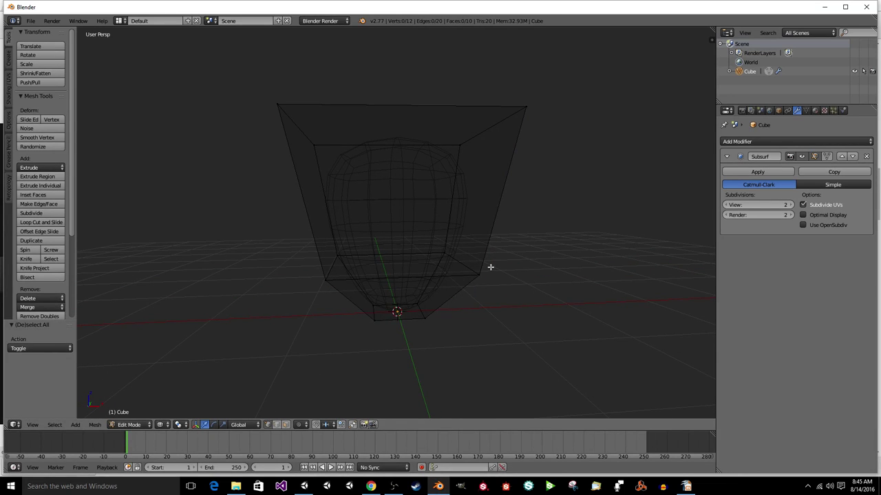
key(c)
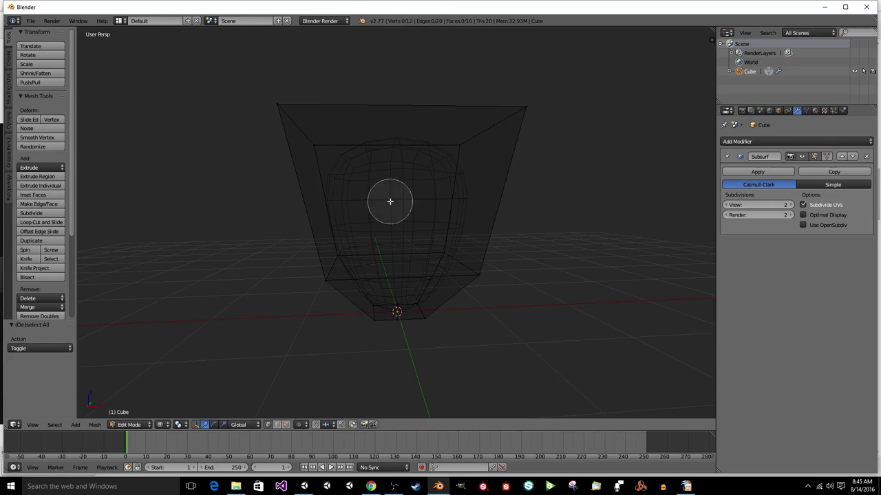
mouse_move(468, 293)
mouse_down()
mouse_move(452, 259)
mouse_move(320, 259)
mouse_up()
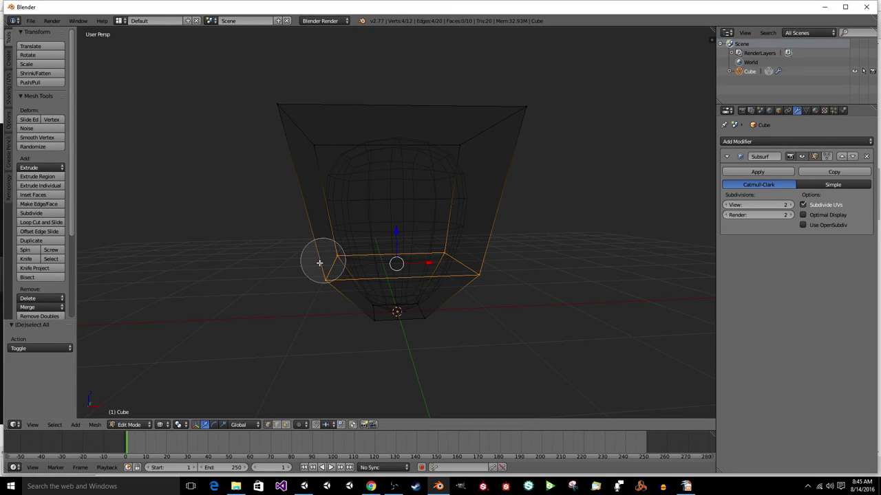
right_click(307, 273)
middle_drag(307, 273, 366, 234)
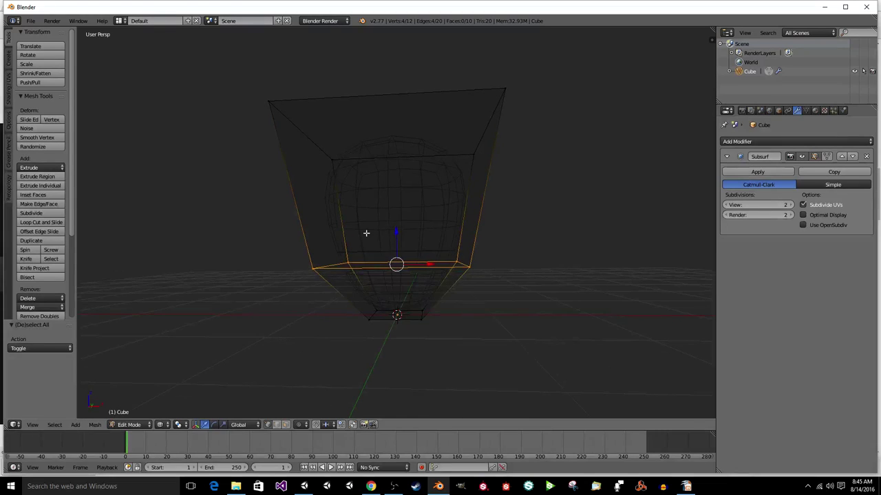
mouse_move(397, 233)
mouse_down()
mouse_move(401, 199)
mouse_move(399, 222)
mouse_up()
scroll(425, 187, down, 2)
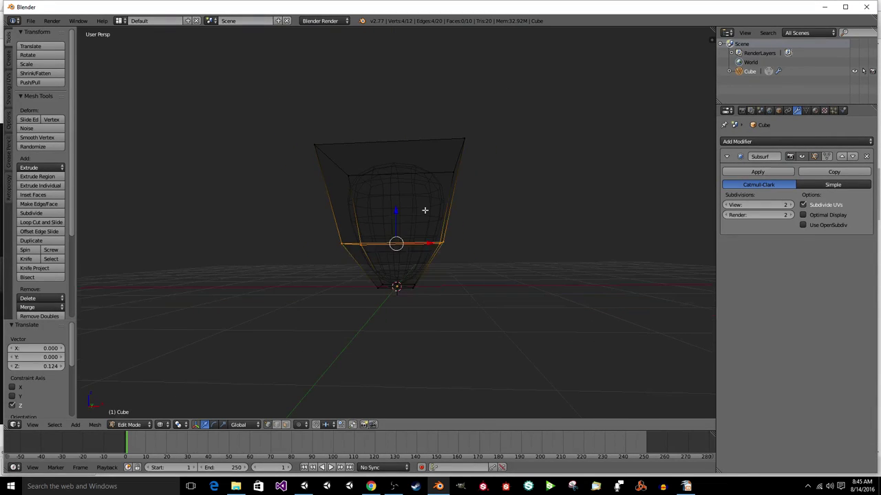
Show the balloon mesh with solid shading and compare it against the blue balloon reference in Chrome.
key(a)
mouse_move(383, 192)
middle_down()
mouse_move(377, 236)
mouse_move(419, 222)
mouse_move(379, 231)
middle_up()
key(z)
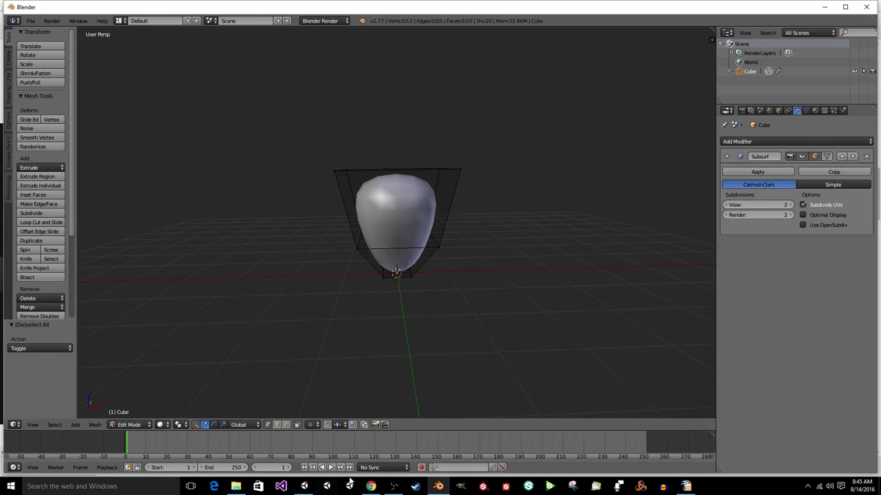
click(371, 486)
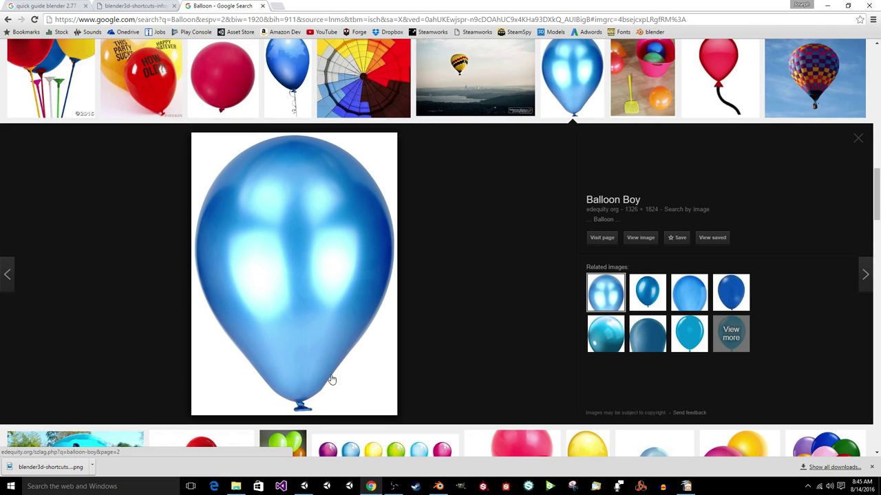
click(437, 487)
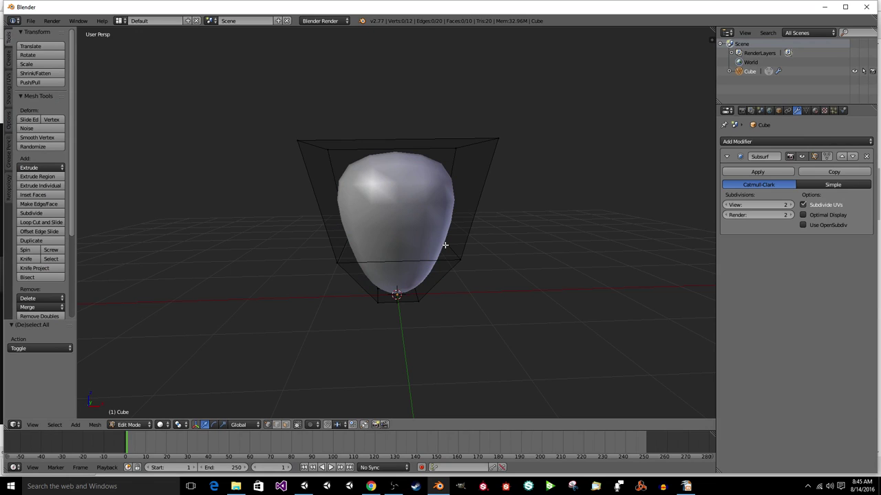
Look at the balloon straight from the front, toggling between orthographic and perspective with Numpad 5.
key(KP_1)
key(KP_5)
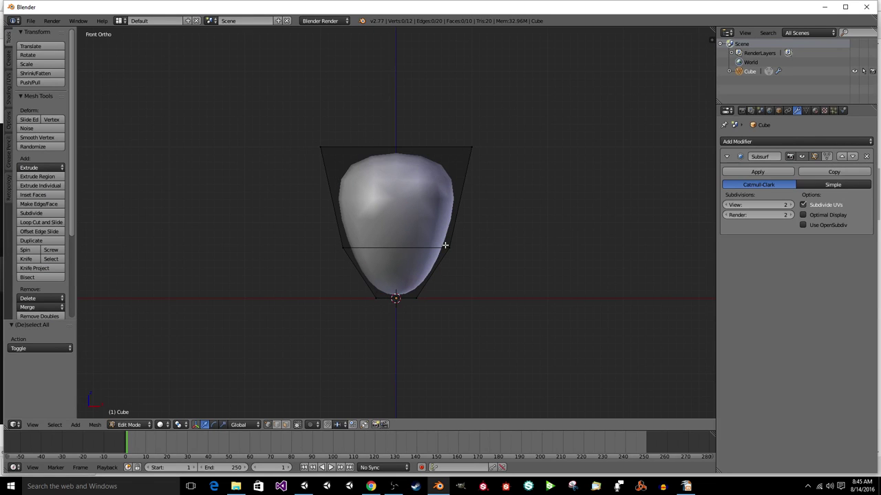
key(KP_5)
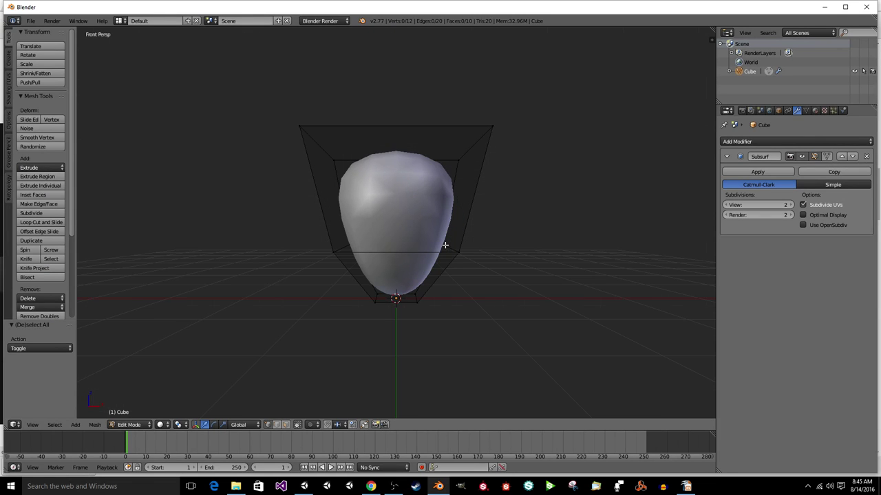
middle_drag(445, 245, 447, 272)
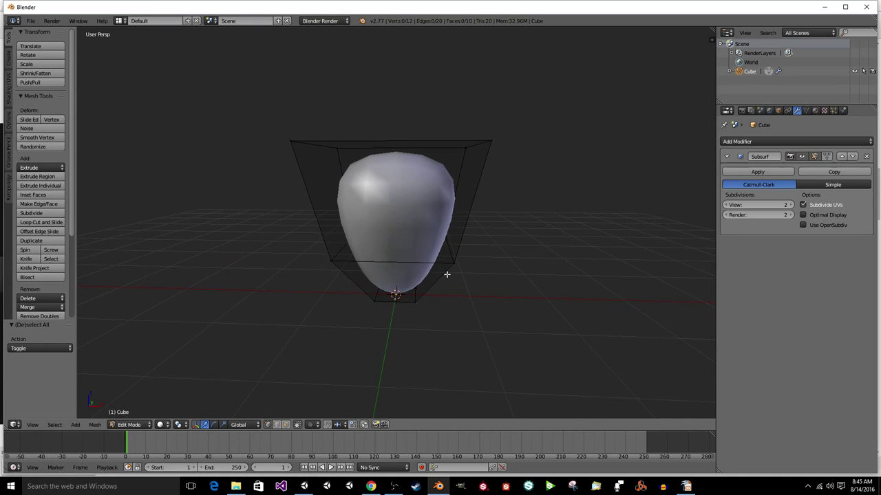
key(KP_1)
key(KP_5)
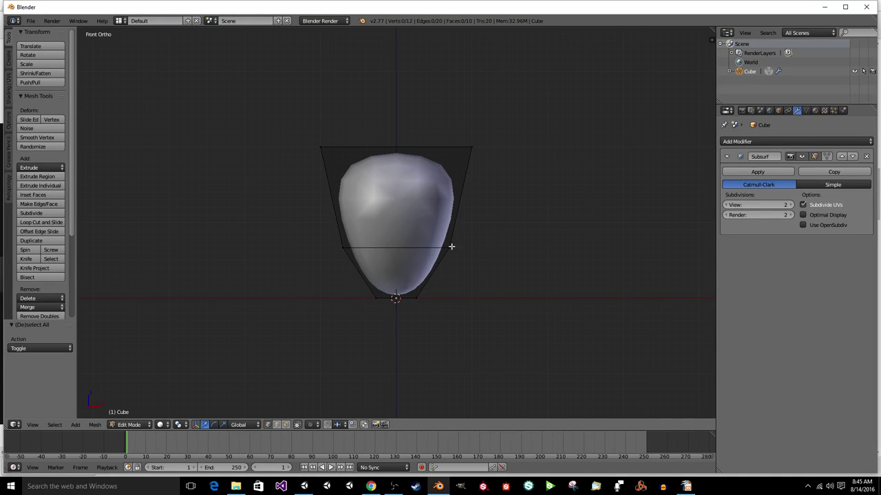
scroll(204, 372, down, 1)
scroll(106, 411, up, 1)
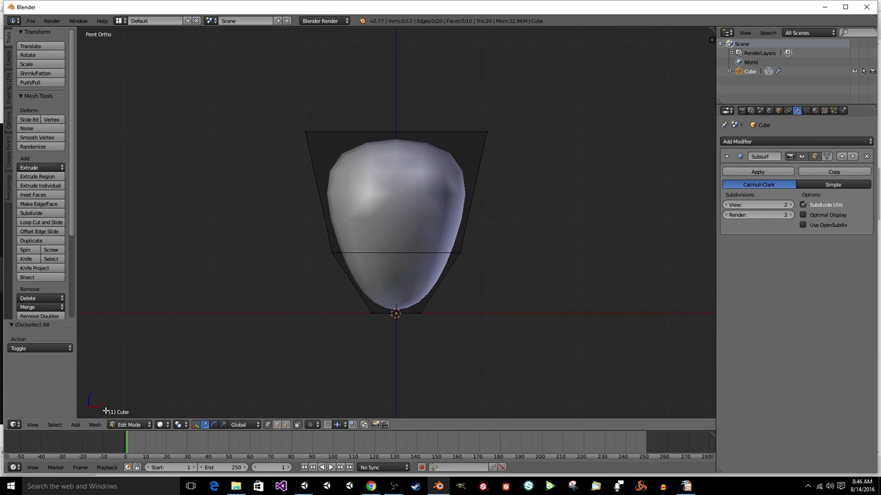
Use View > View Persp/Ortho to settle on the orthographic front view.
click(33, 425)
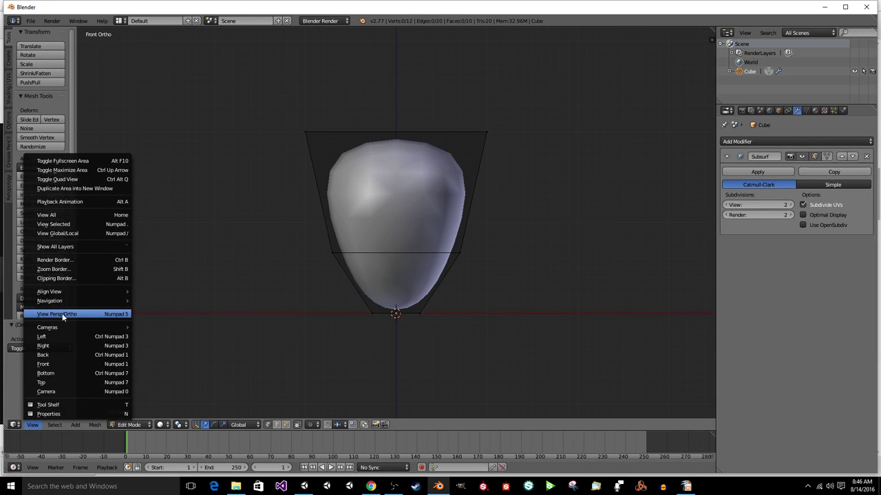
click(82, 315)
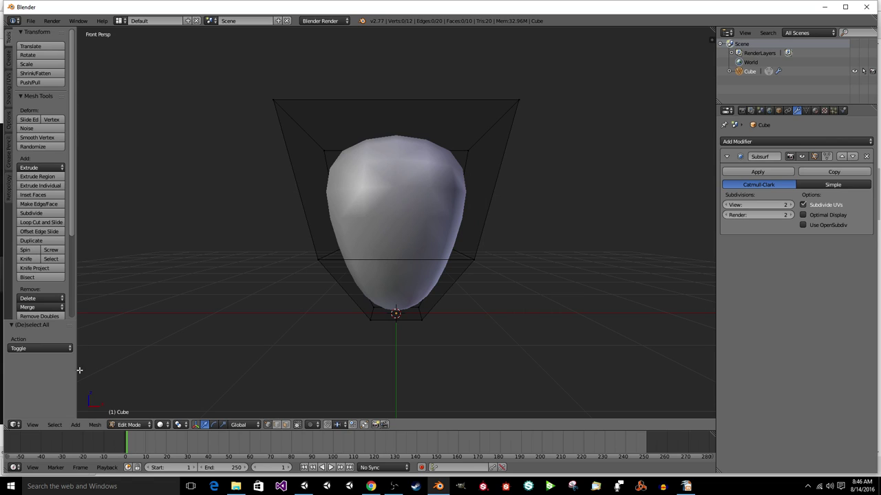
click(28, 425)
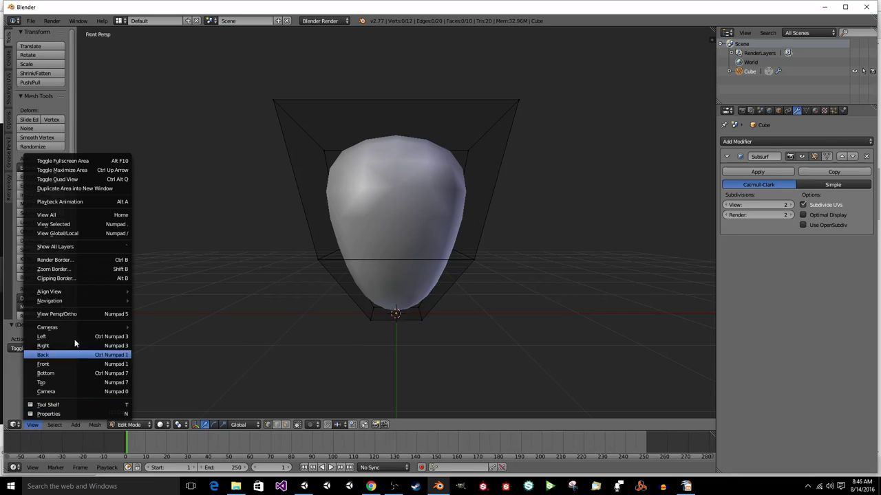
click(107, 315)
In wireframe, select the two top-edge vertices and widen the top edge slightly.
drag(355, 12, 356, 0)
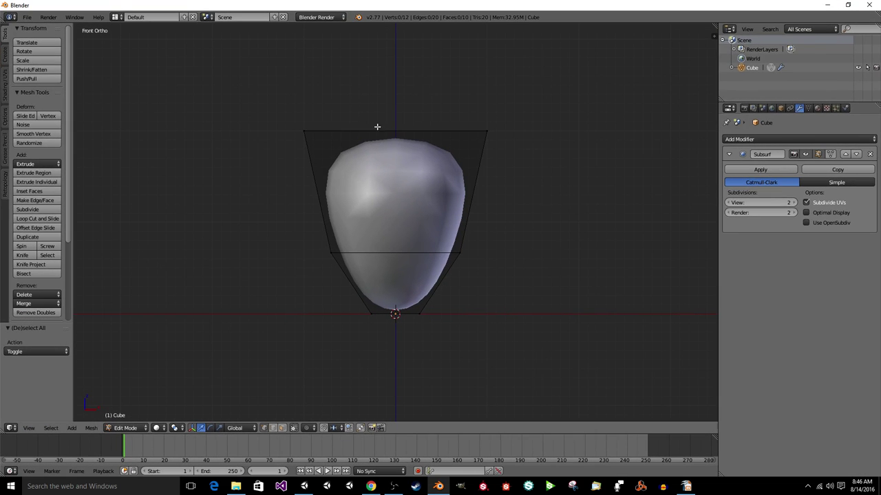
key(a)
key(a)
key(z)
key(c)
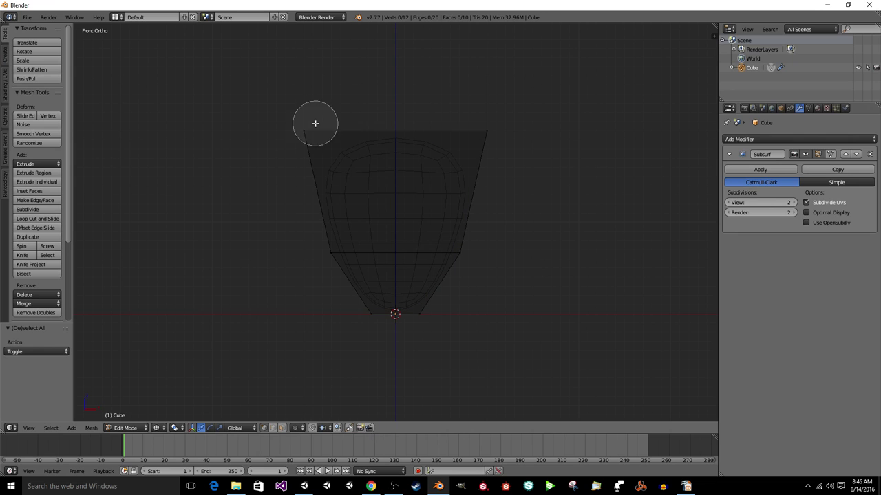
drag(314, 121, 472, 131)
key(Escape)
key(s)
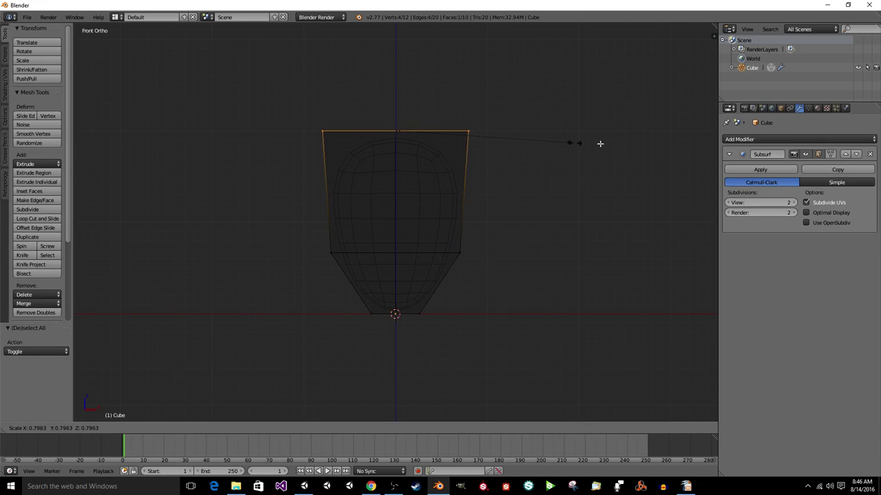
click(631, 149)
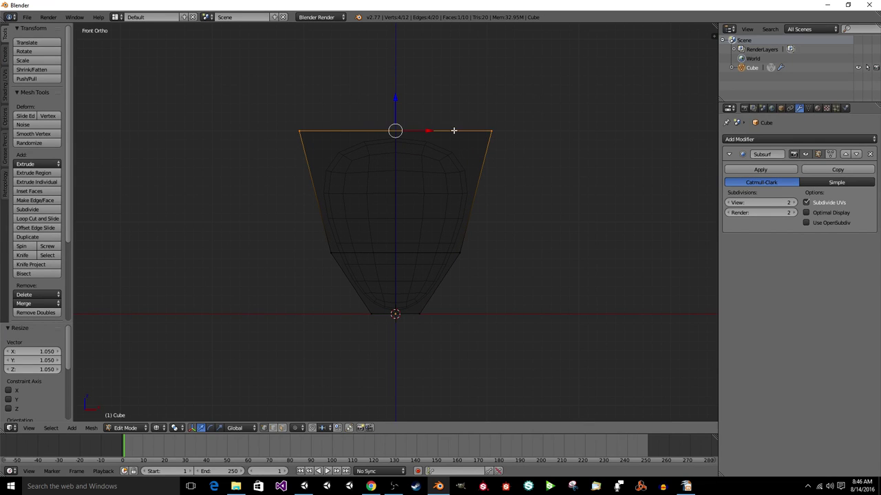
Extrude the top edge upward and shrink the new top edge.
key(e)
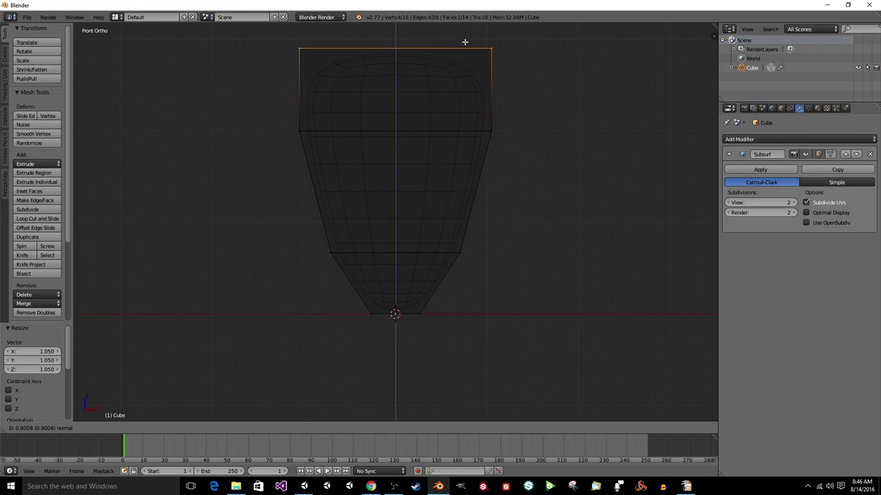
click(478, 73)
key(s)
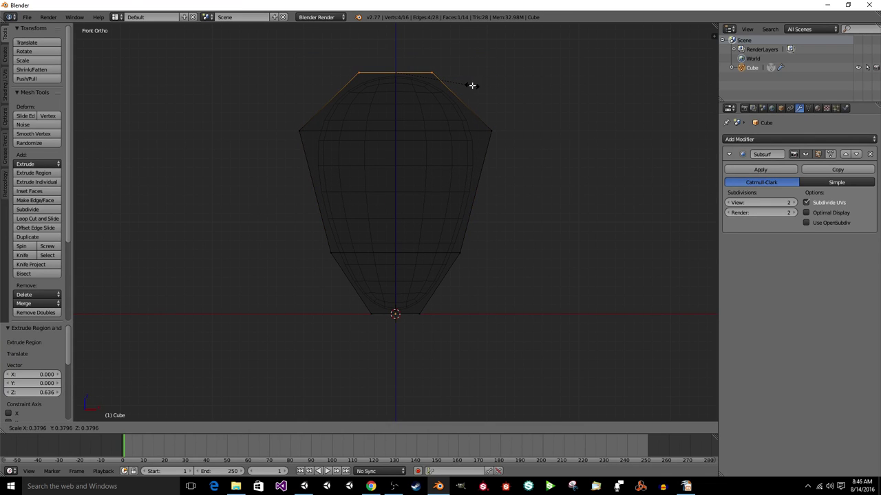
click(472, 85)
Select the middle edge loop and lower it along the Z axis.
key(a)
key(c)
drag(300, 131, 537, 138)
key(Escape)
key(g)
key(z)
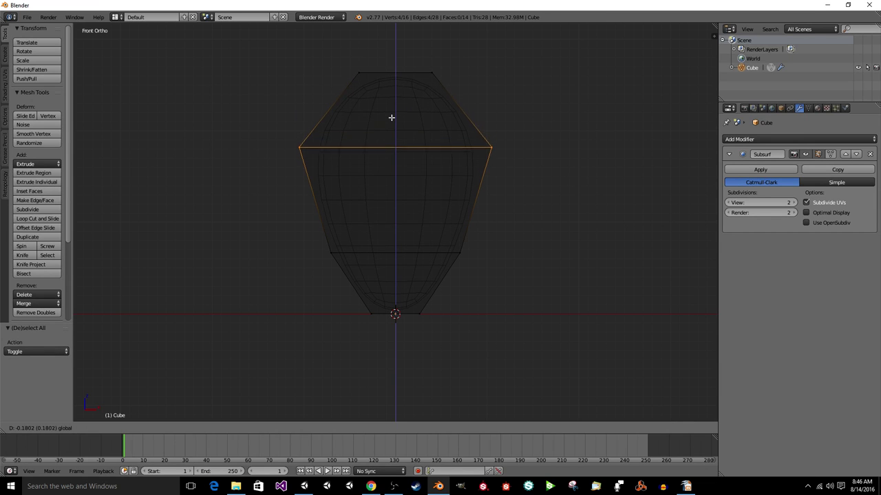
click(391, 107)
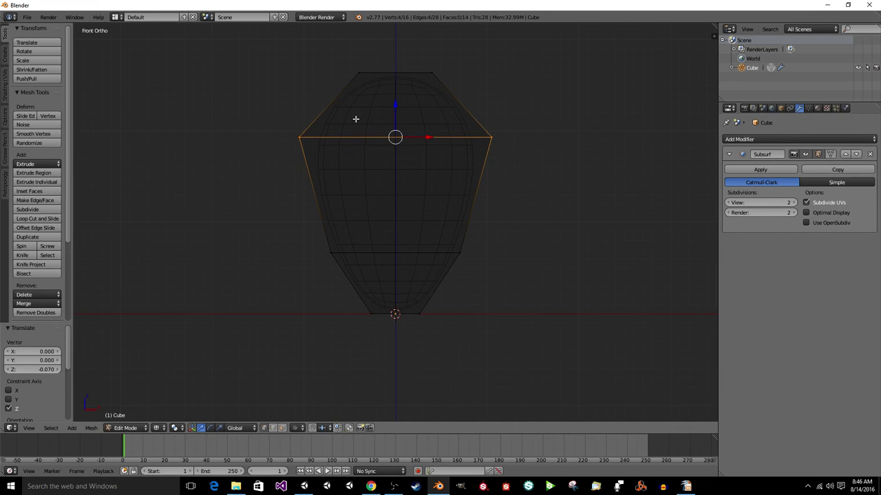
key(a)
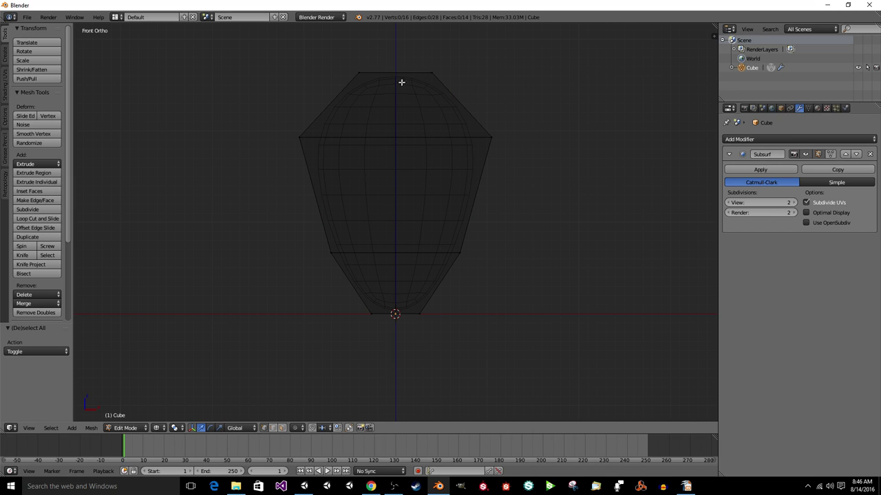
Select the bottom faces and try shrinking them, then cancel the scale.
key(a)
key(c)
key(Escape)
key(a)
key(c)
mouse_move(322, 265)
mouse_down()
mouse_move(359, 255)
mouse_move(497, 271)
mouse_move(331, 336)
mouse_up()
key(Escape)
key(s)
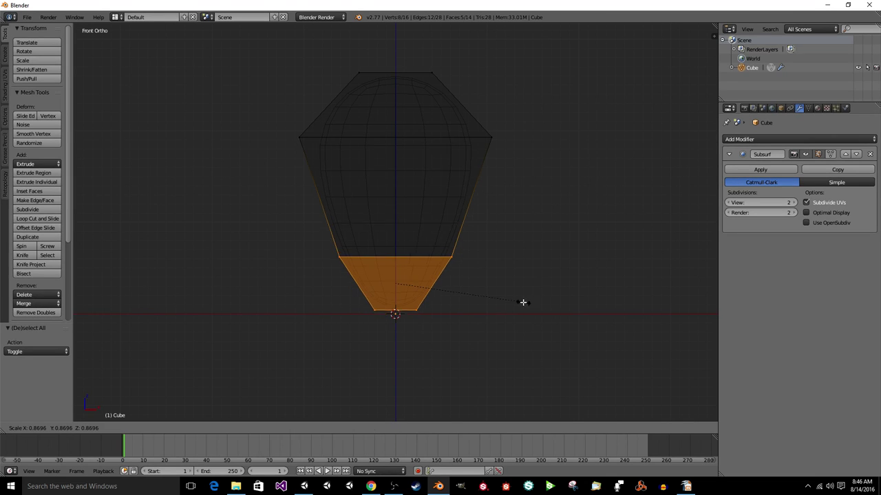
key(Escape)
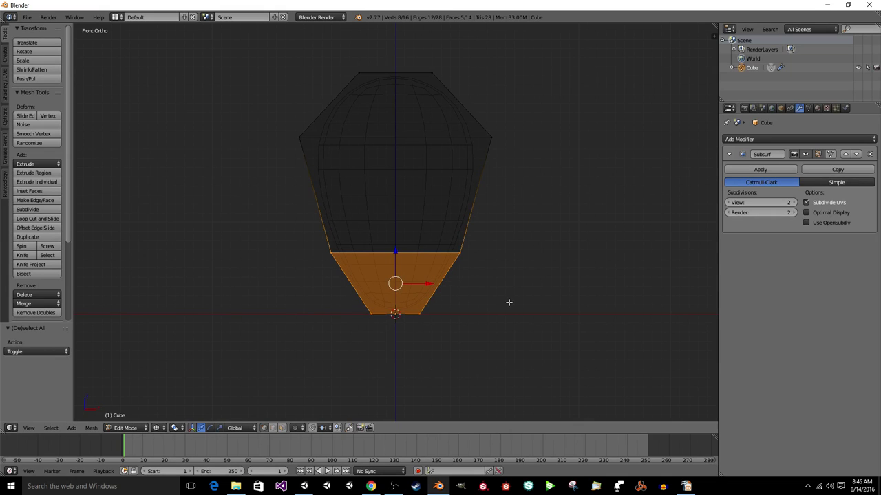
Raise the loop at the top of the lower section along Z.
key(a)
key(c)
drag(330, 243, 556, 252)
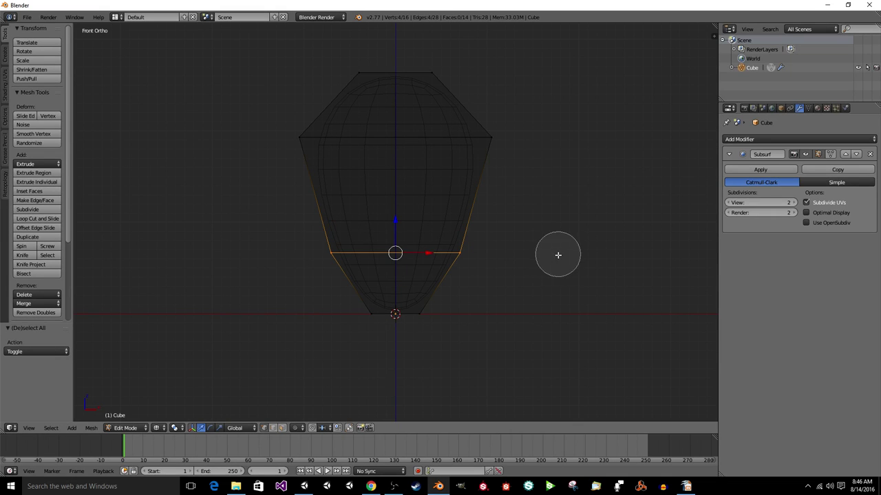
key(Escape)
key(g)
key(z)
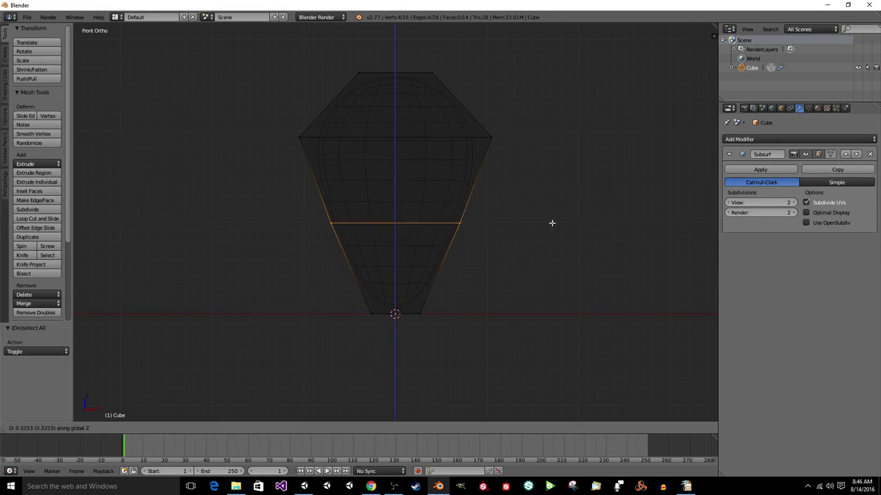
click(551, 241)
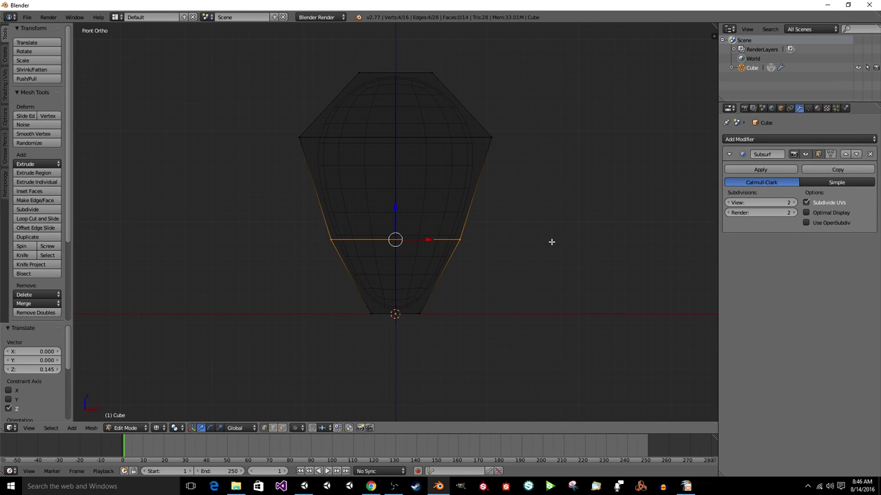
Select the top cap loop, try an extrusion, then cancel and undo it.
key(a)
key(c)
drag(440, 80, 327, 73)
key(Escape)
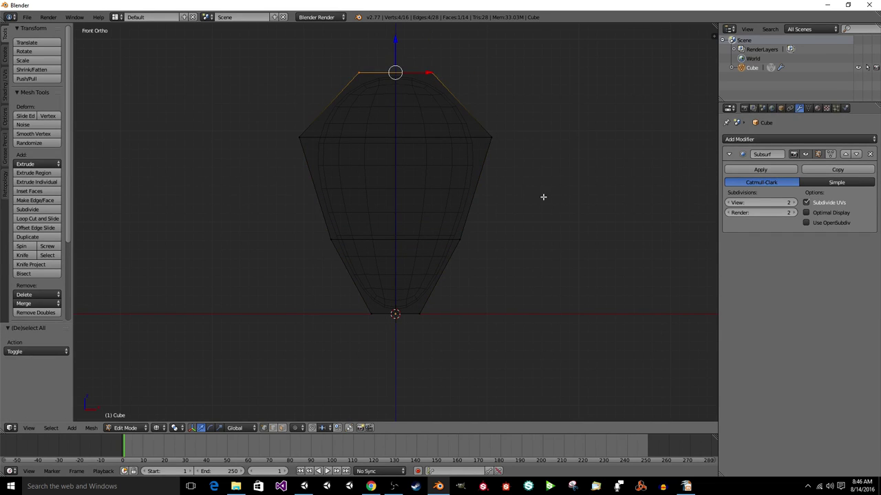
key(e)
key(Escape)
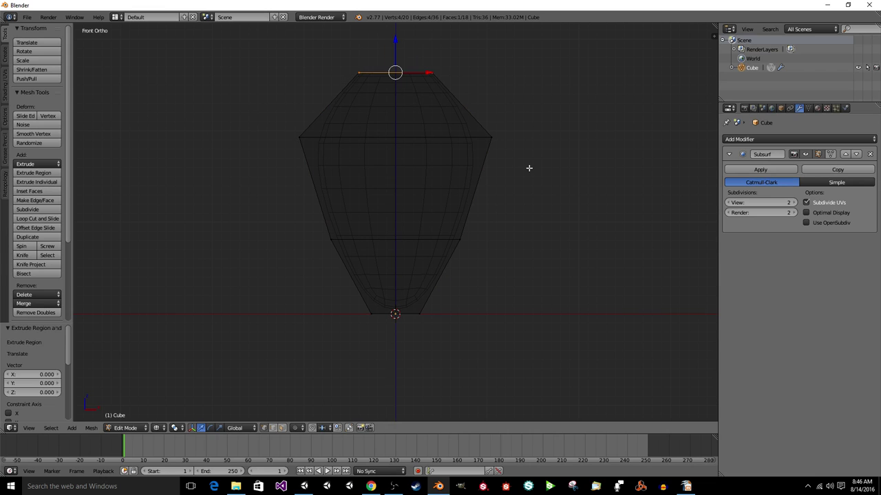
key(ctrl+z)
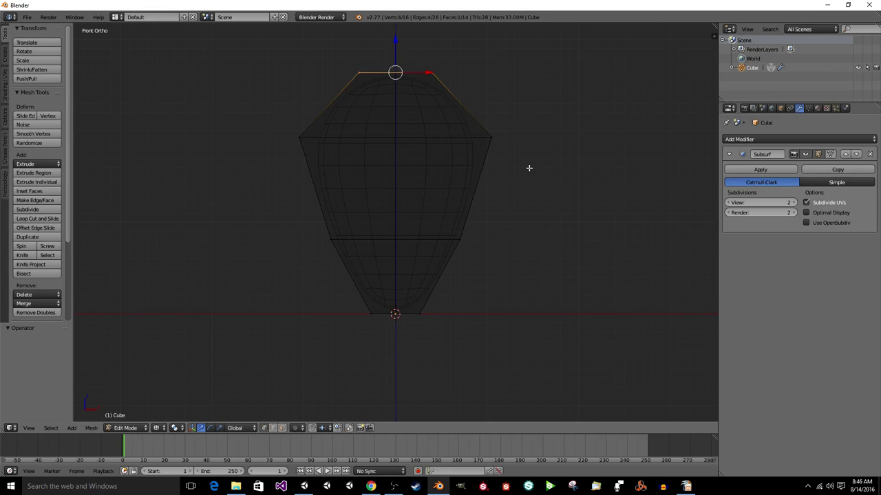
View the smooth egg in solid perspective and compare it with the blue balloon reference.
mouse_move(538, 200)
middle_down()
mouse_move(487, 242)
mouse_move(475, 230)
mouse_move(539, 183)
mouse_move(558, 214)
mouse_move(488, 220)
mouse_move(507, 268)
middle_up()
key(z)
key(KP_5)
click(370, 486)
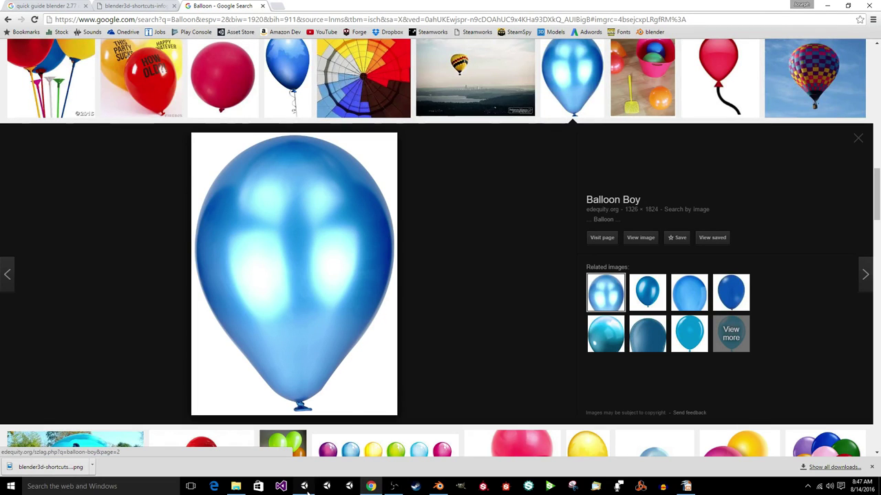
click(438, 487)
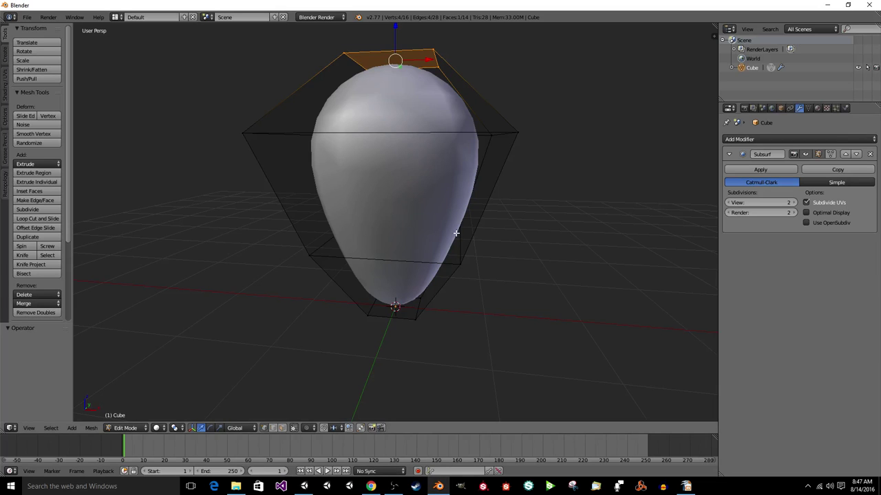
Inspect the egg shape in Object Mode, snap to front view and open the save dialog.
mouse_move(458, 236)
middle_down()
mouse_move(558, 232)
mouse_move(412, 241)
mouse_move(453, 241)
middle_up()
key(z)
key(z)
key(Tab)
scroll(452, 241, down, 3)
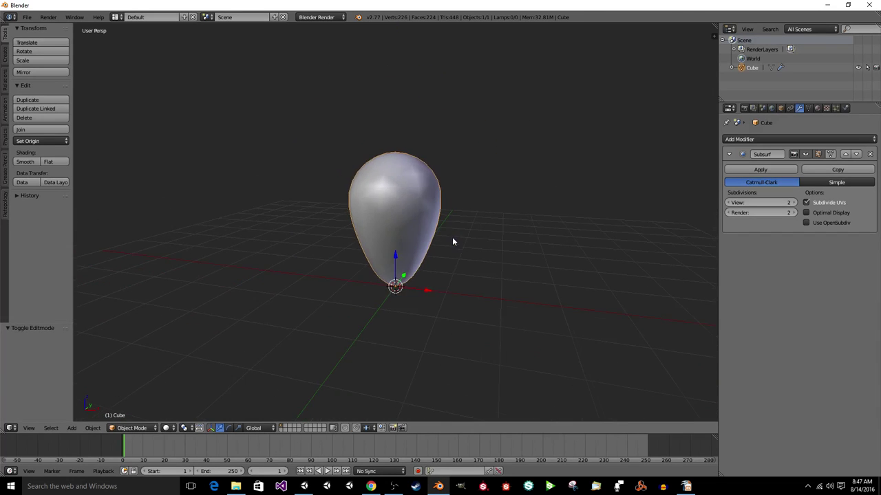
mouse_move(521, 269)
middle_down()
mouse_move(579, 267)
mouse_move(519, 269)
middle_up()
key(Tab)
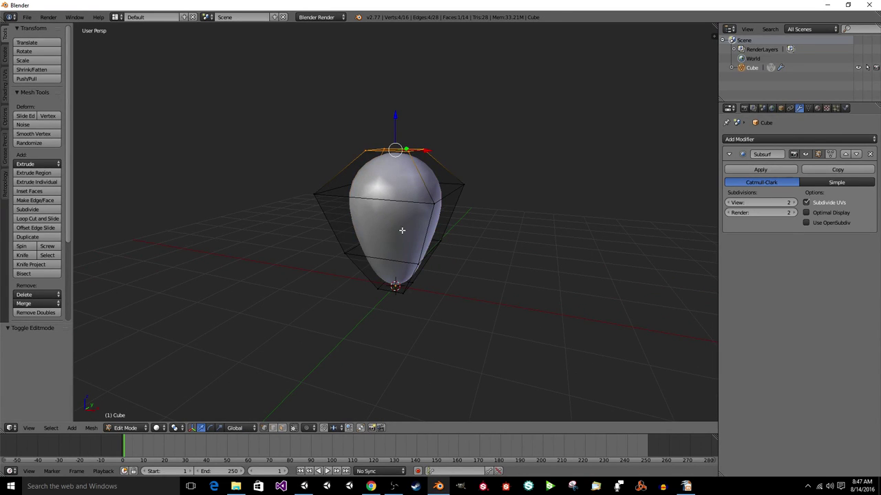
middle_drag(402, 230, 435, 249)
key(Tab)
key(KP_1)
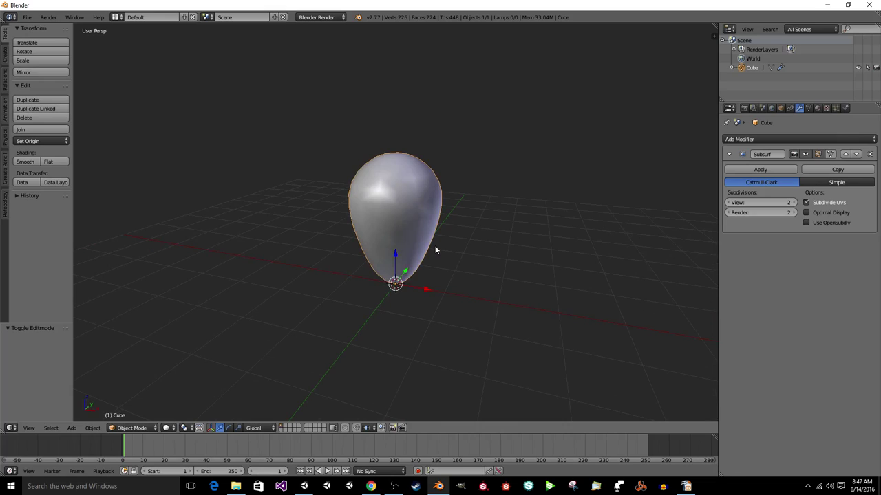
key(ctrl+s)
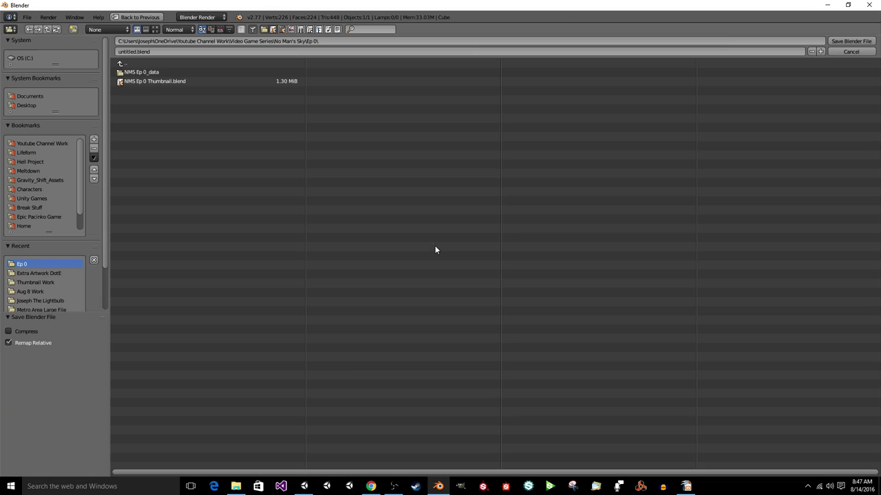
Save as Balloon.blend in Youtube Channel Work > Blender Tutorial Series > Let's Create > Balloon.
click(185, 51)
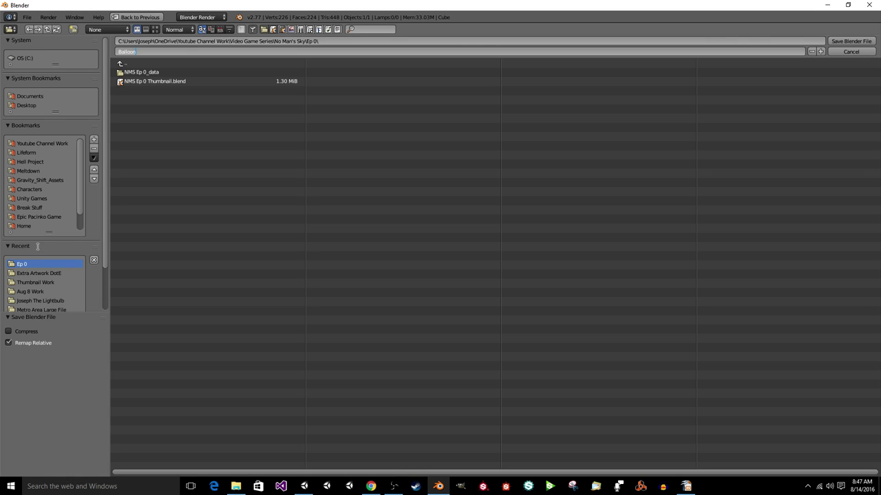
click(60, 143)
click(61, 143)
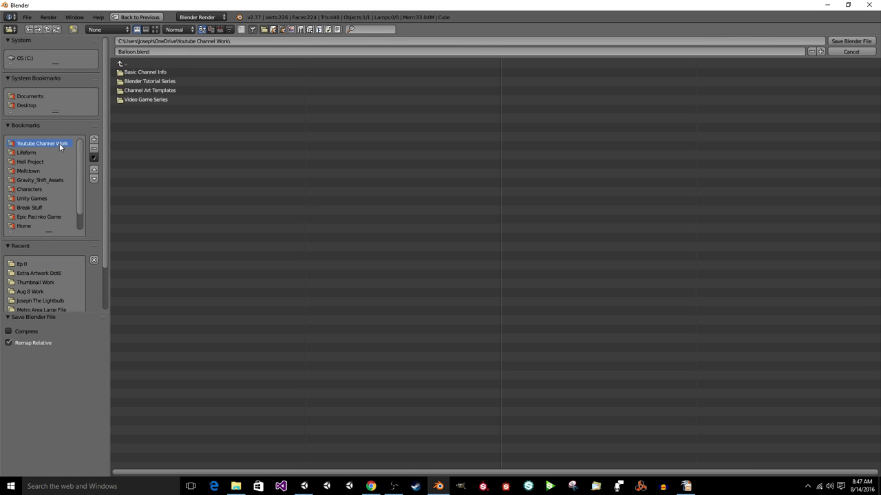
click(141, 81)
click(141, 73)
click(141, 71)
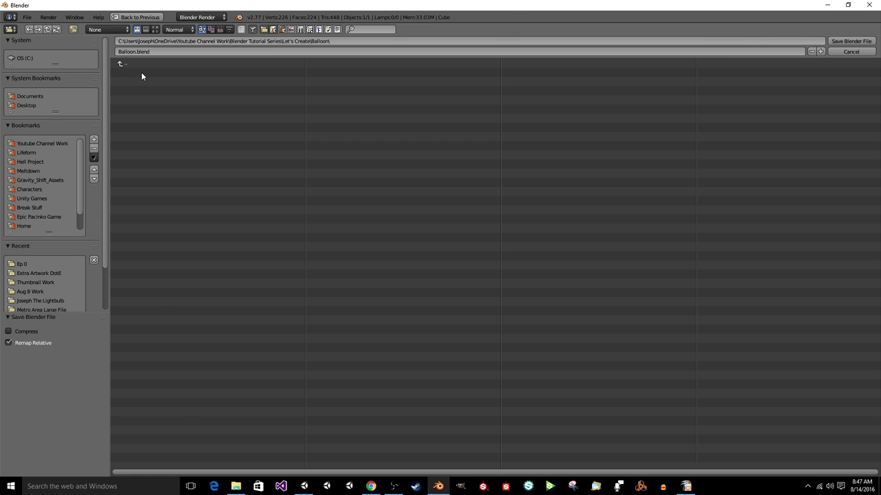
key(Return)
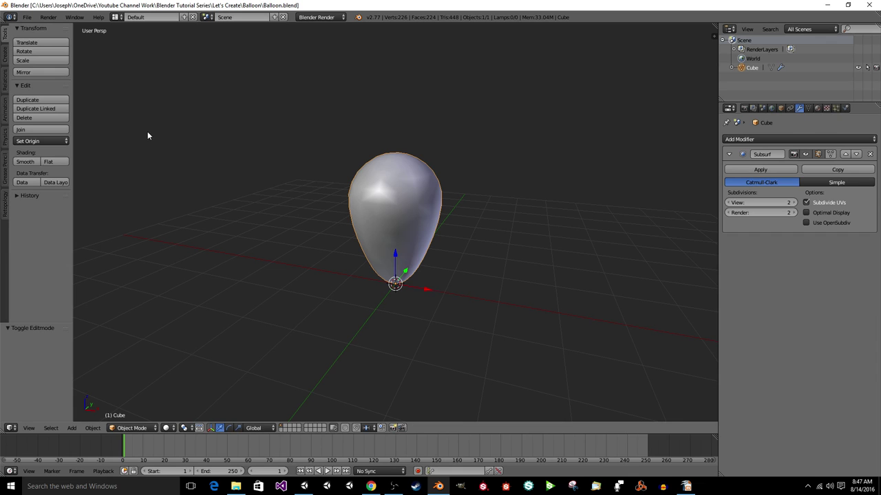
In wireframe Edit Mode, select the balloon's bottom face and centre the view on it.
mouse_move(361, 225)
middle_down()
mouse_move(386, 200)
mouse_move(393, 204)
mouse_move(403, 346)
mouse_move(399, 295)
mouse_move(428, 285)
mouse_move(395, 292)
middle_up()
scroll(387, 199, up, 2)
key(Tab)
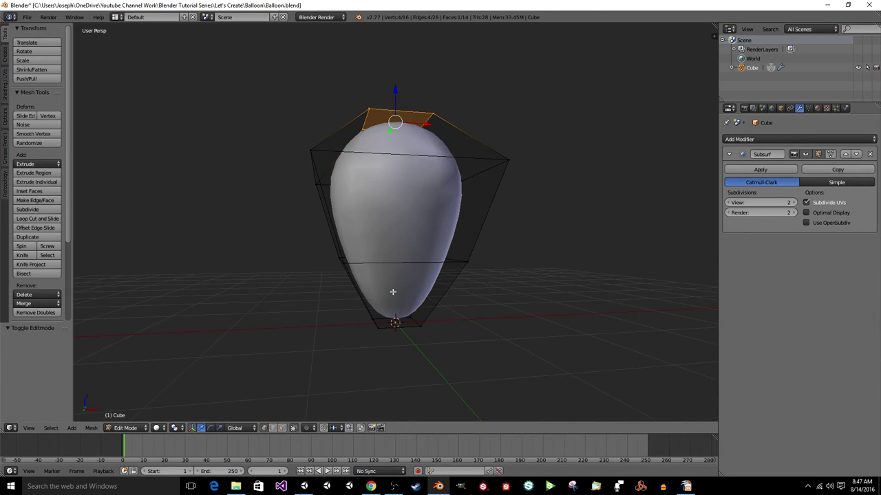
key(a)
key(z)
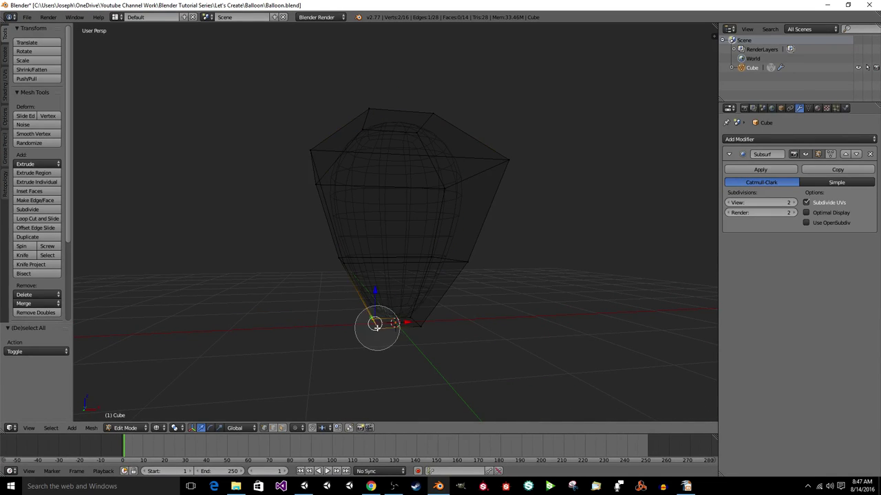
right_click(388, 322)
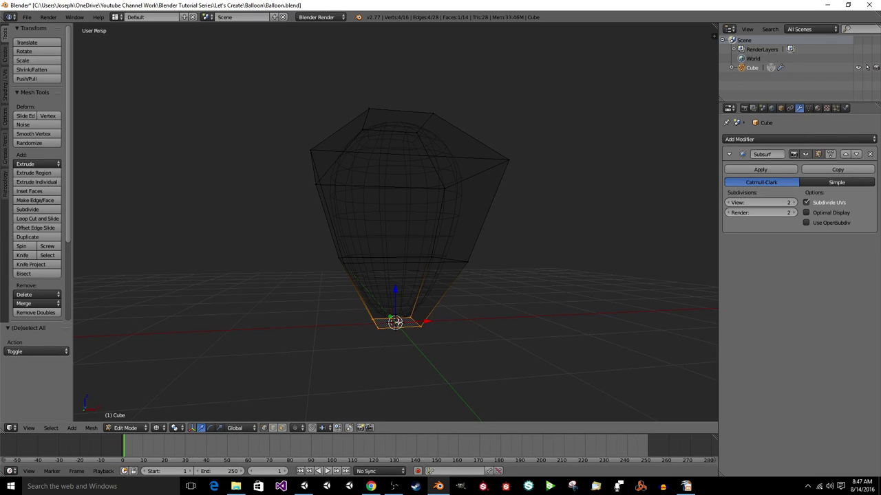
key(KP_Decimal)
scroll(398, 317, down, 3)
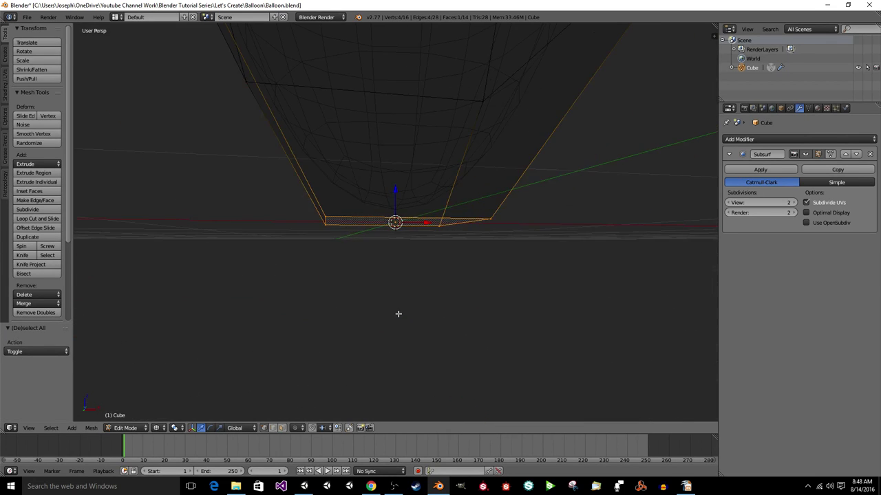
middle_drag(399, 314, 369, 320)
scroll(363, 338, down, 6)
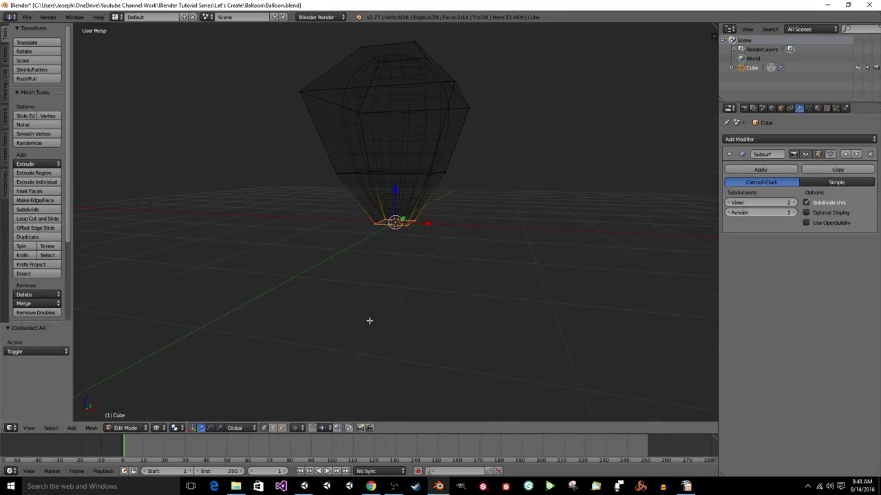
scroll(401, 293, up, 8)
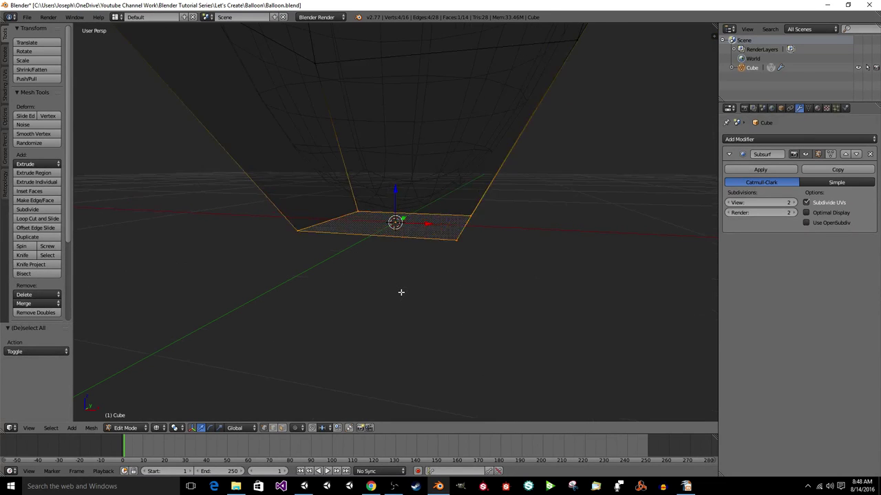
middle_drag(403, 282, 417, 266)
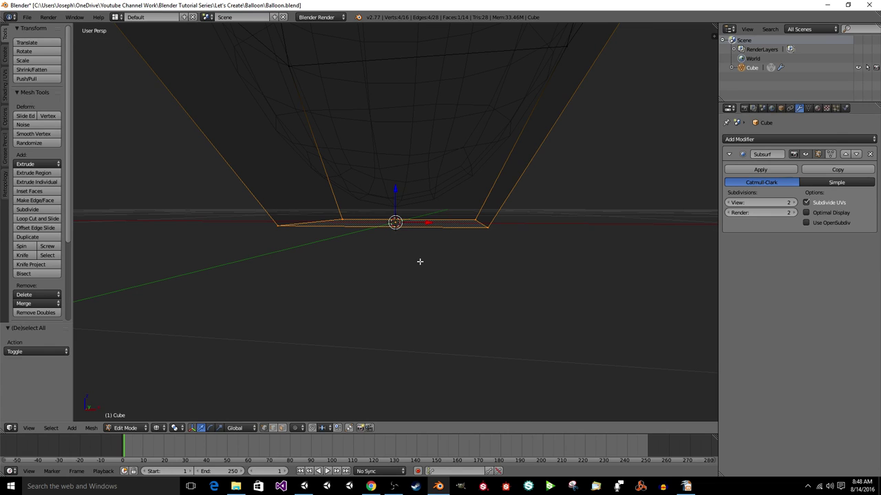
Extrude the bottom face a short way down and shrink it to 0.262.
key(e)
click(420, 276)
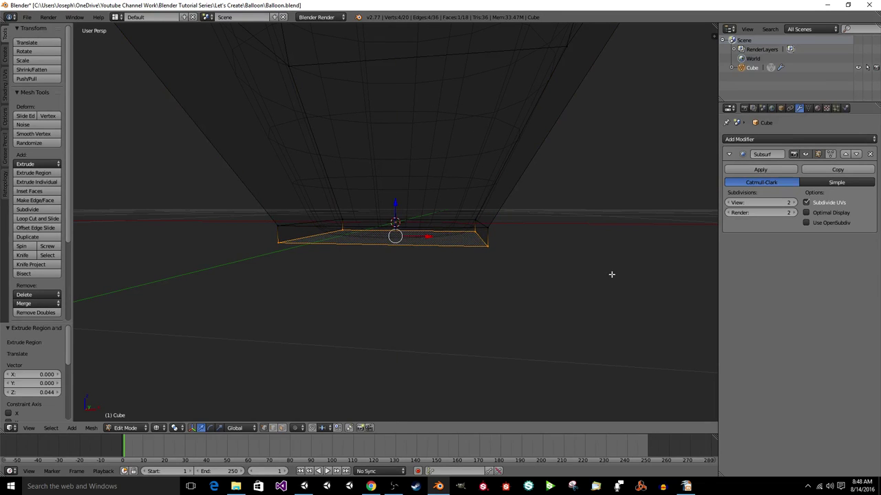
key(s)
click(453, 252)
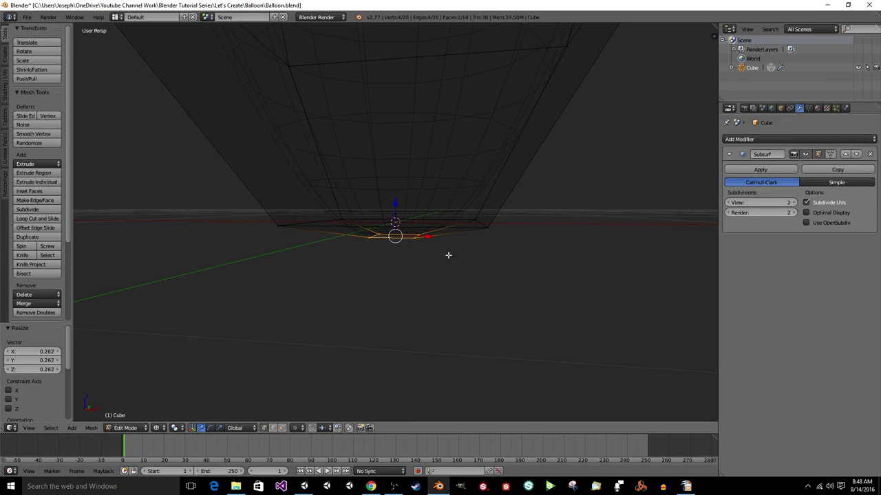
middle_drag(451, 252, 429, 244)
scroll(455, 242, down, 3)
scroll(446, 272, up, 3)
Extrude the small bottom face again and enlarge it to 2.353.
key(e)
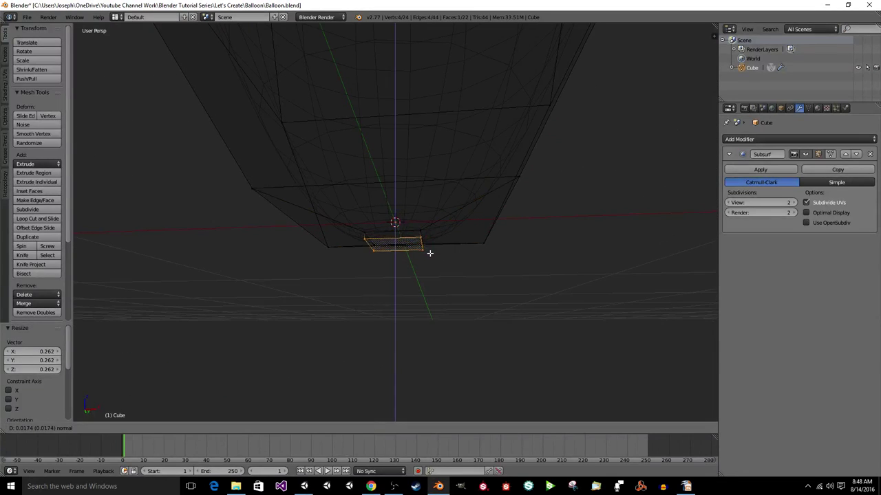
click(425, 253)
key(s)
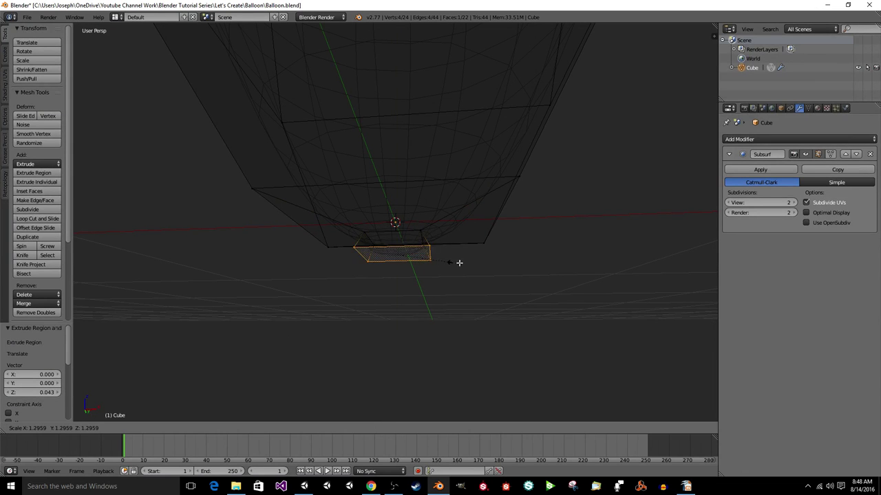
click(506, 268)
middle_drag(503, 268, 490, 278)
Extrude the bottom face down twice (second at Z 0.065) and shrink it into a neck.
key(e)
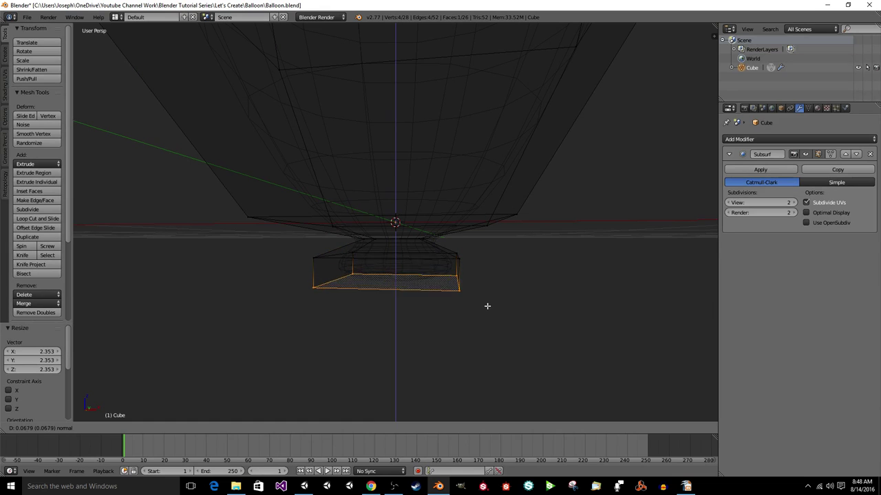
click(486, 320)
middle_drag(486, 317, 505, 291)
key(e)
click(502, 326)
key(s)
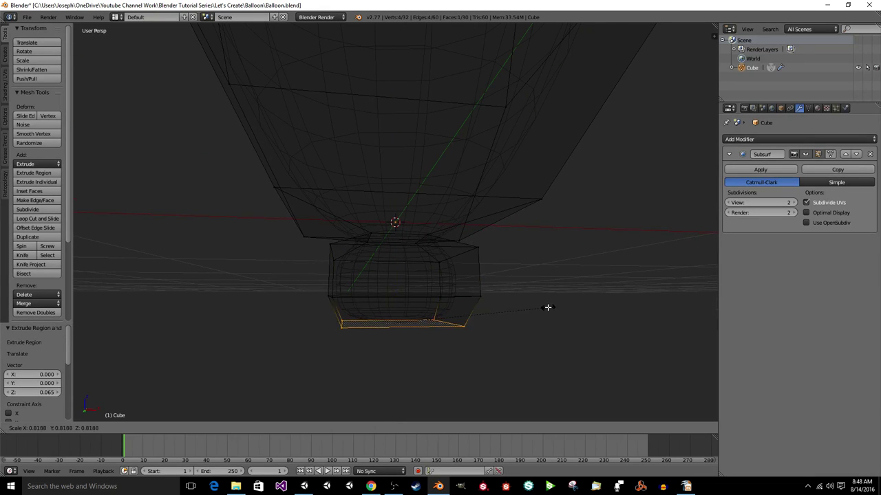
click(457, 301)
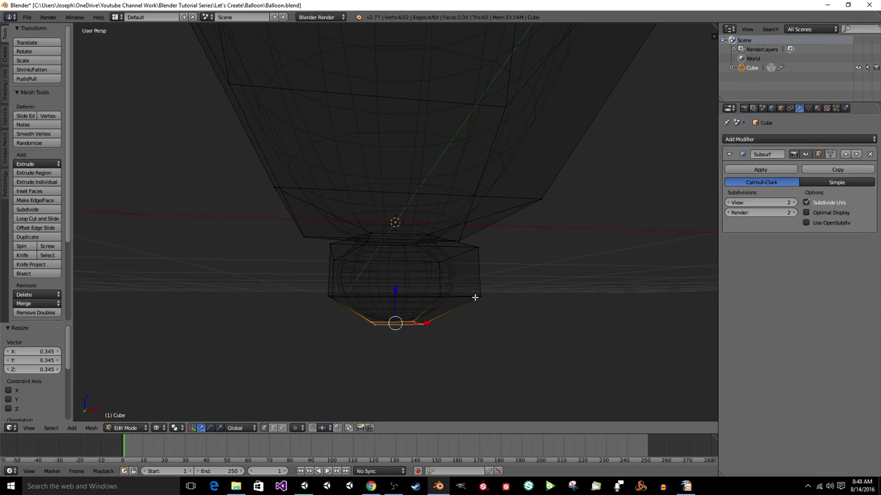
middle_drag(474, 298, 469, 269)
Extrude the bottom face down again and enlarge it into a wide base.
key(e)
click(482, 331)
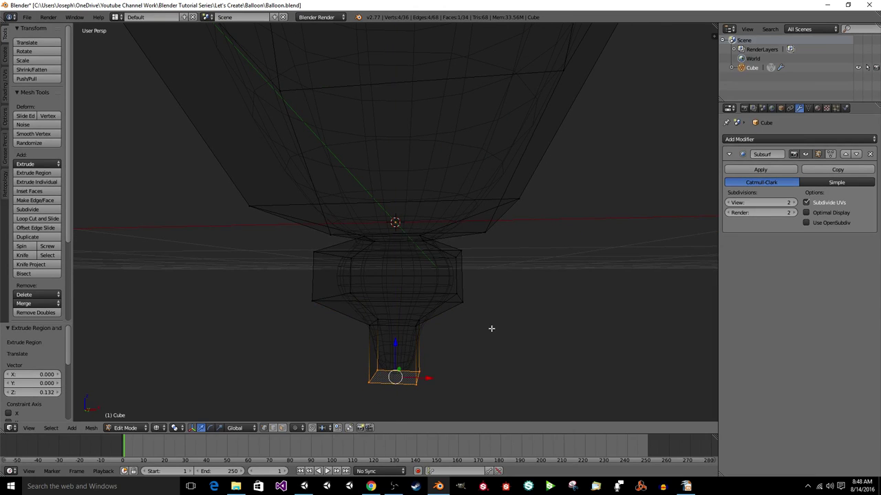
key(s)
click(218, 303)
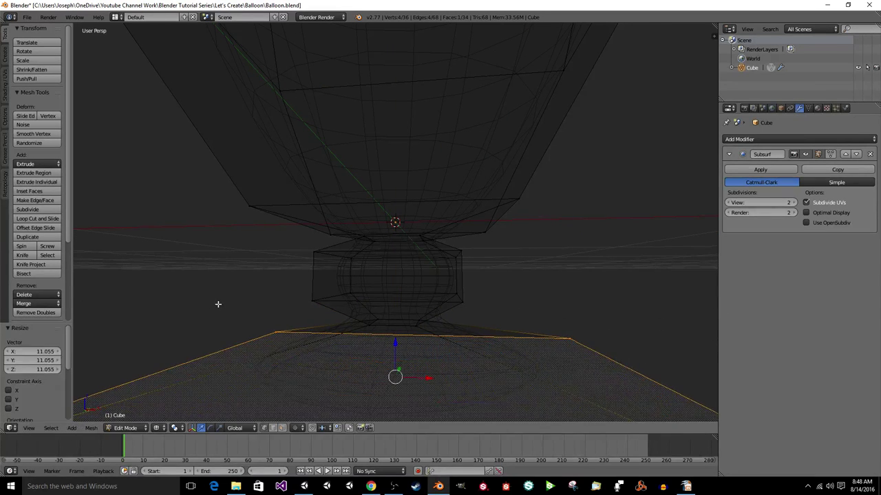
scroll(241, 301, down, 5)
middle_drag(259, 303, 257, 314)
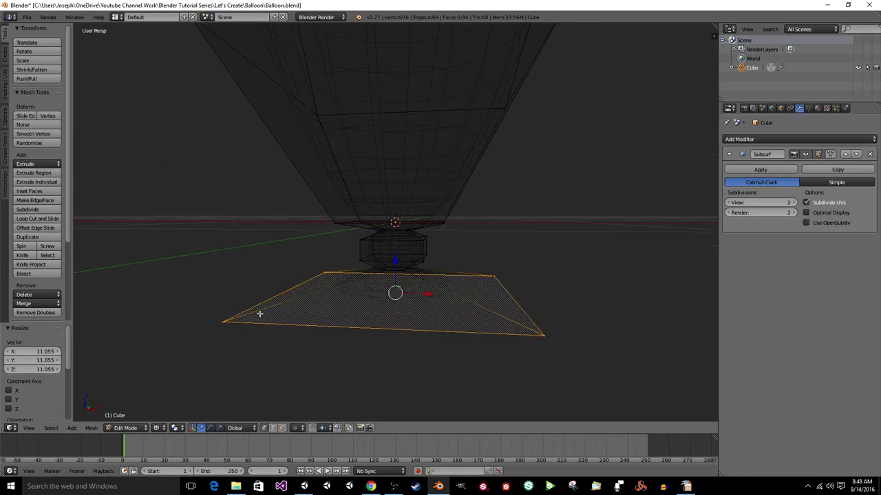
Extrude the base upward, shrink it, extrude inward again, and return to Object Mode.
key(e)
click(259, 322)
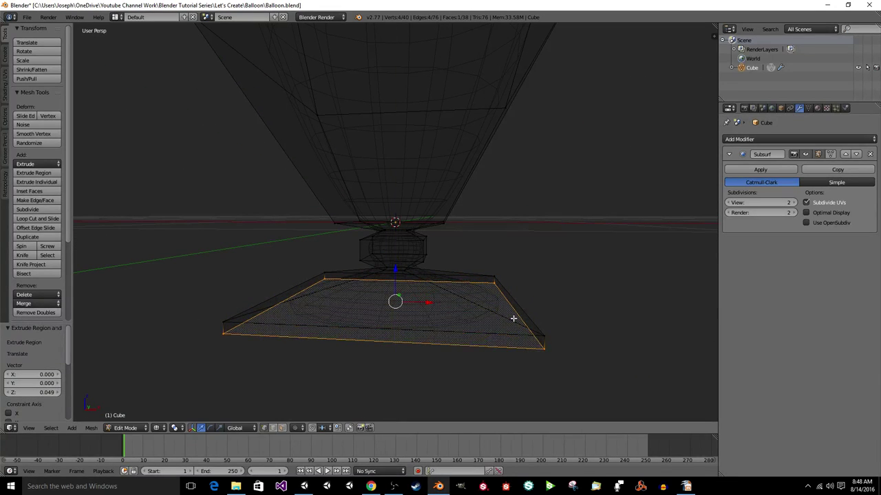
key(s)
click(489, 315)
middle_drag(465, 308, 467, 279)
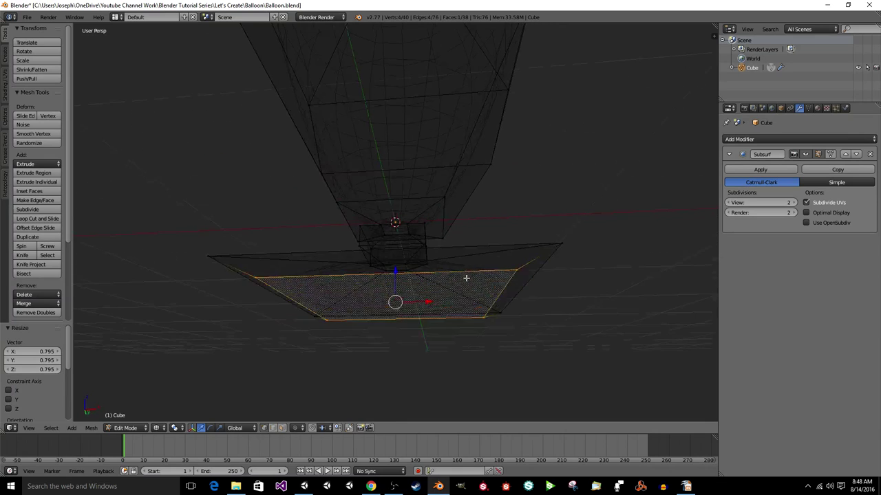
key(e)
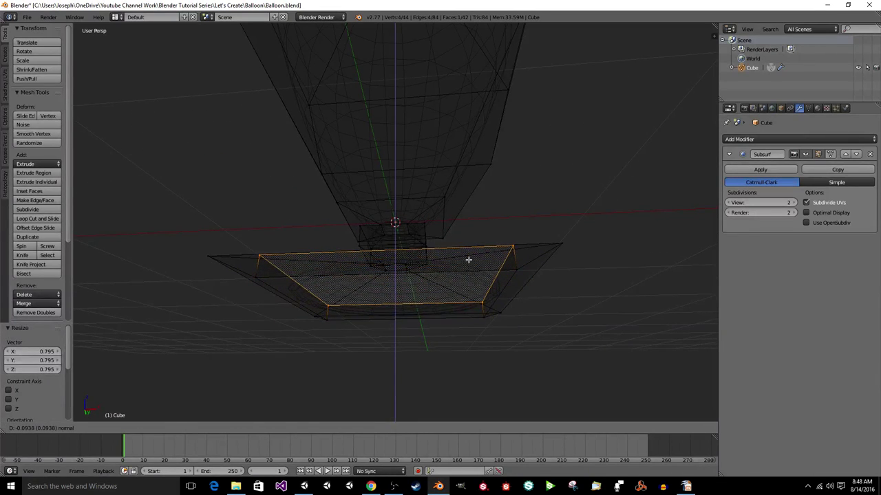
click(468, 260)
middle_drag(467, 260, 507, 295)
scroll(507, 297, down, 5)
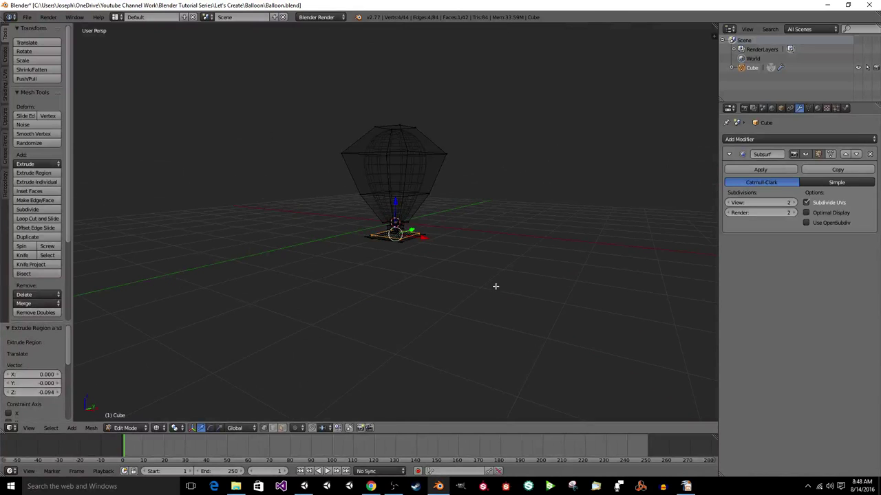
key(Tab)
Check the solid smooth balloon against the reference image, then re-enter Edit Mode.
key(z)
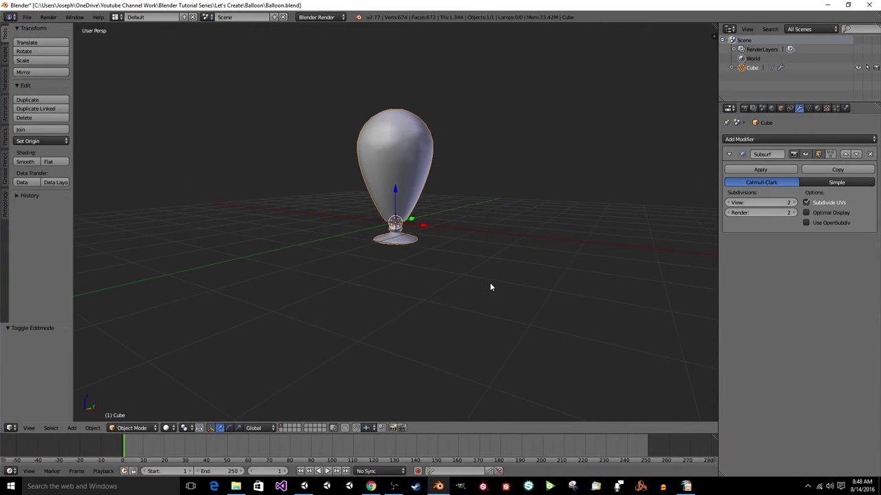
scroll(490, 287, up, 4)
scroll(489, 287, down, 2)
mouse_move(490, 287)
middle_down()
mouse_move(551, 285)
mouse_move(531, 261)
mouse_move(498, 271)
mouse_move(495, 293)
middle_up()
scroll(494, 295, up, 3)
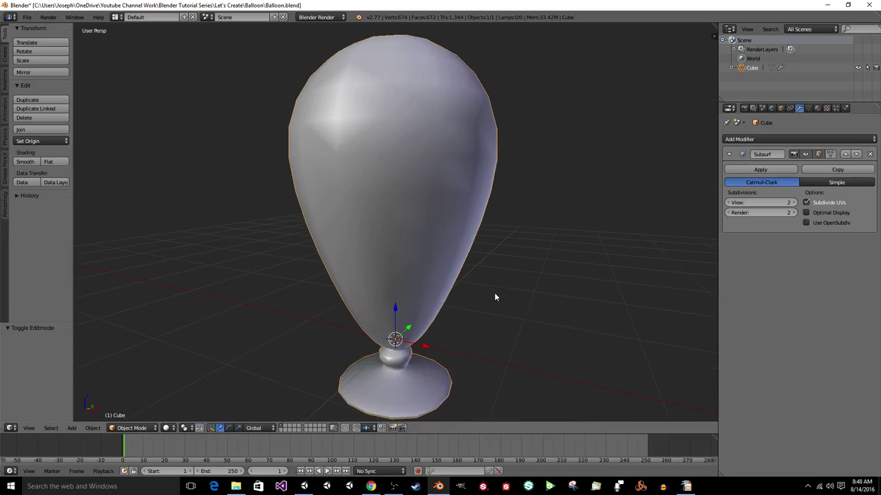
scroll(495, 295, down, 2)
click(370, 487)
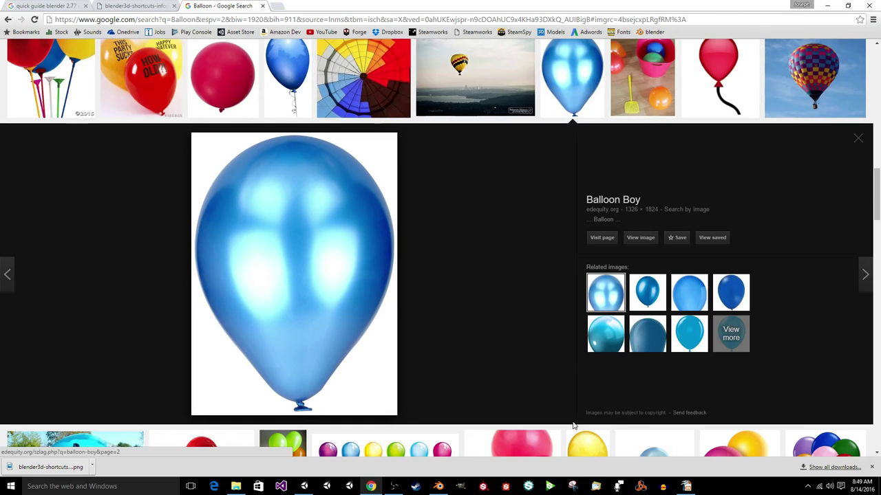
click(439, 486)
scroll(465, 370, down, 1)
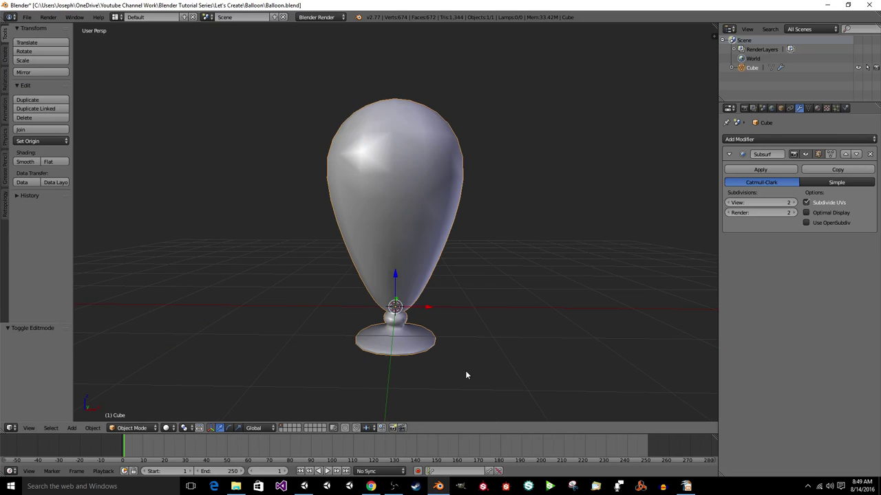
key(Tab)
middle_drag(454, 345, 447, 346)
In wireframe view, circle-select the knot's base vertices, leaving out one stray vertex.
key(z)
key(c)
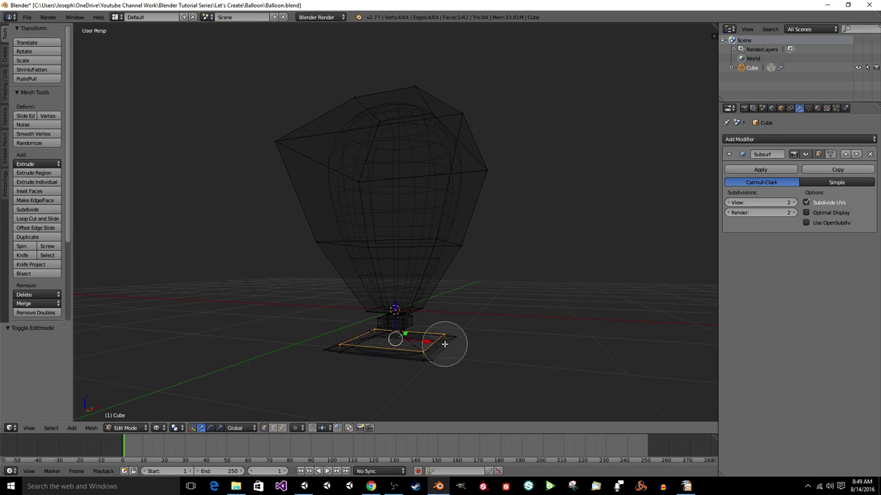
mouse_move(453, 344)
mouse_down()
mouse_move(393, 356)
mouse_move(360, 350)
mouse_move(385, 338)
mouse_move(346, 350)
mouse_up()
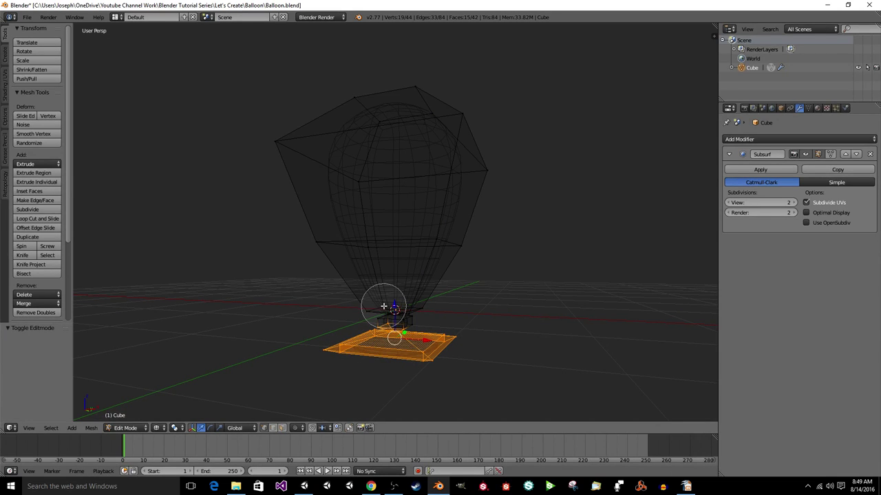
key(Escape)
scroll(389, 304, up, 3)
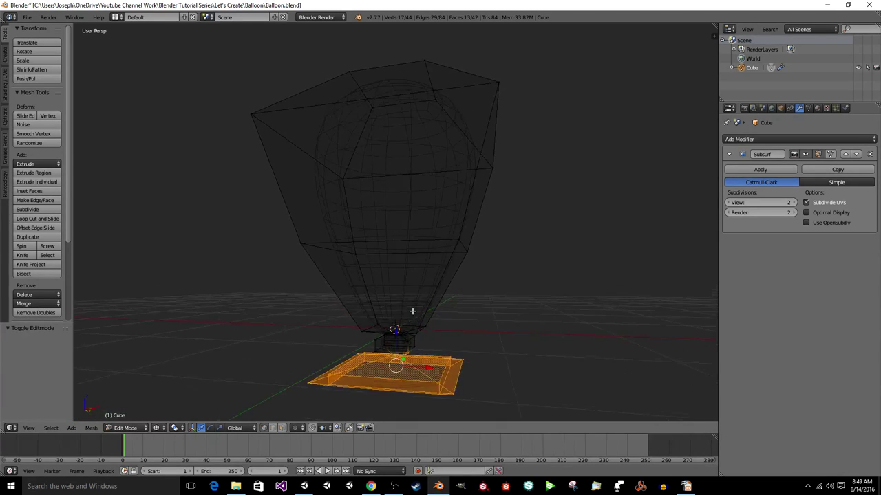
scroll(397, 300, up, 3)
mouse_move(397, 299)
middle_down()
mouse_move(447, 281)
mouse_move(442, 244)
middle_up()
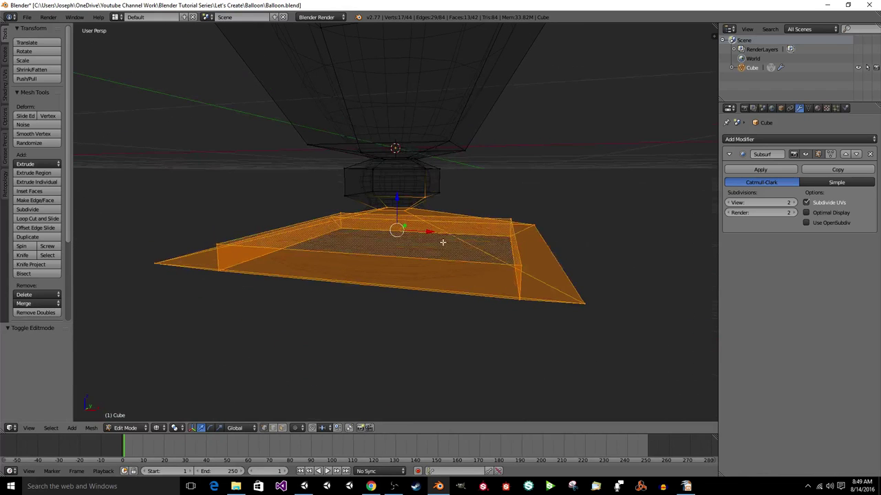
key(c)
middle_click(435, 183)
key(Escape)
mouse_move(435, 182)
middle_down()
mouse_move(485, 196)
mouse_move(468, 196)
middle_up()
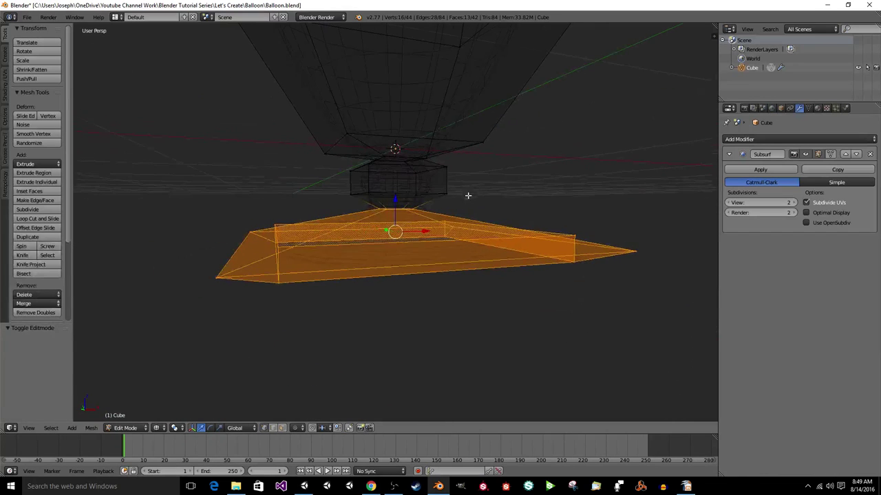
Rescale the selected base and raise it along Z.
key(s)
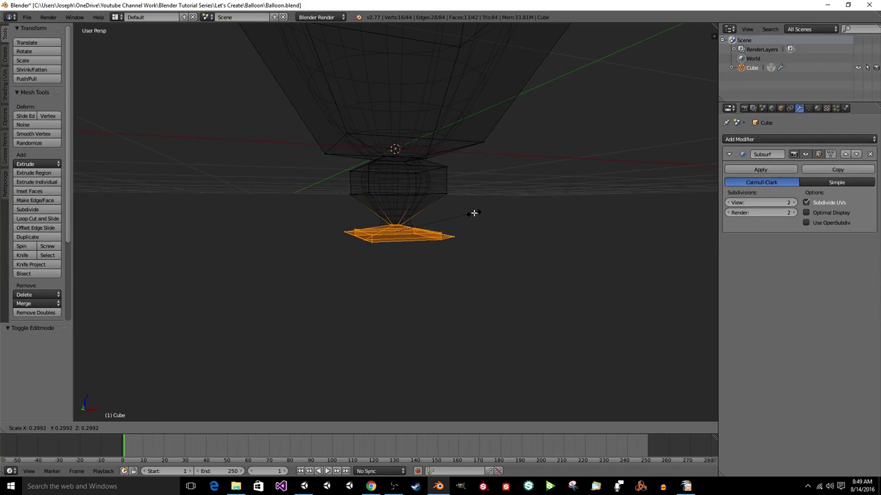
click(474, 213)
key(s)
click(461, 218)
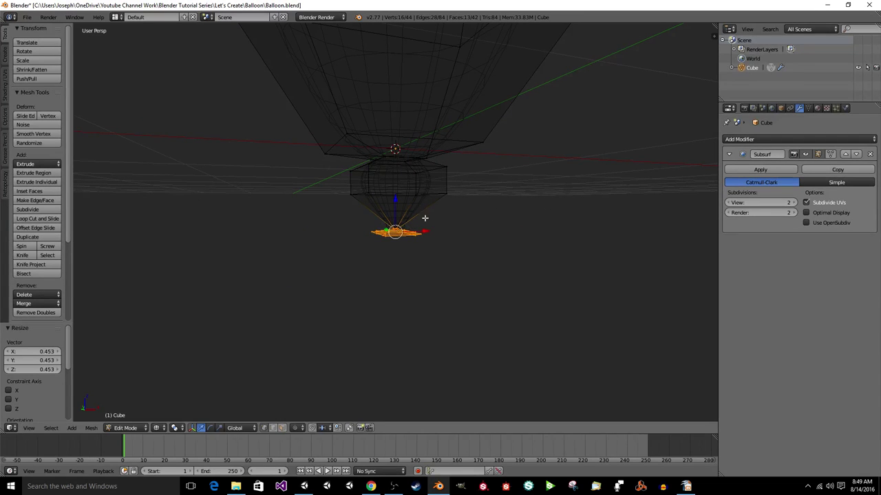
key(g)
key(z)
click(395, 176)
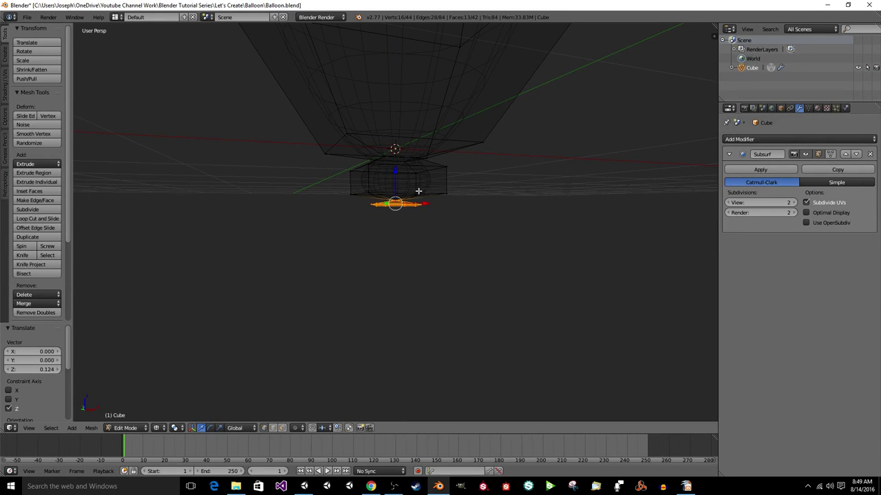
middle_drag(394, 176, 386, 166)
Reselect all the base vertices and shrink them.
key(a)
key(z)
key(c)
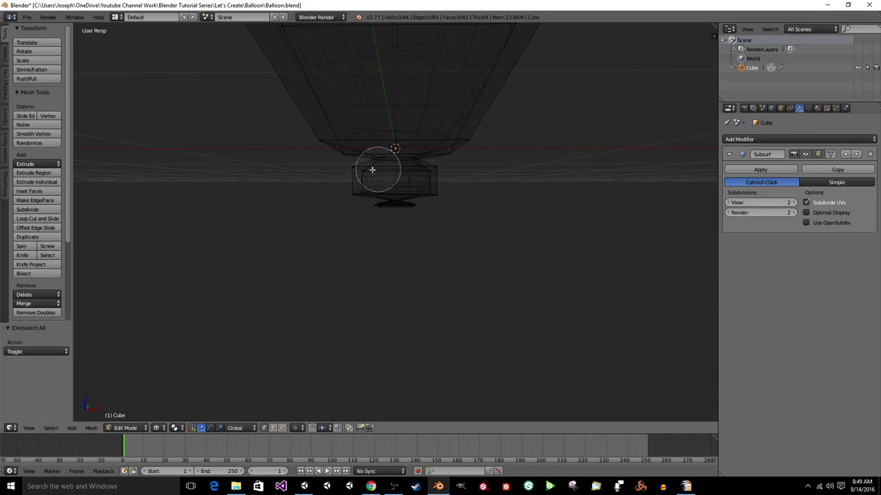
drag(358, 183, 441, 185)
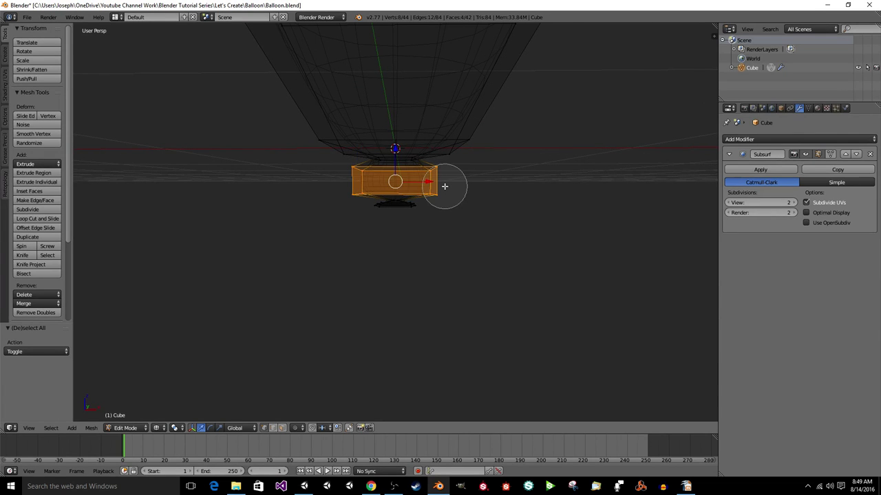
key(Escape)
mouse_move(445, 185)
middle_down()
mouse_move(378, 196)
mouse_move(480, 188)
middle_up()
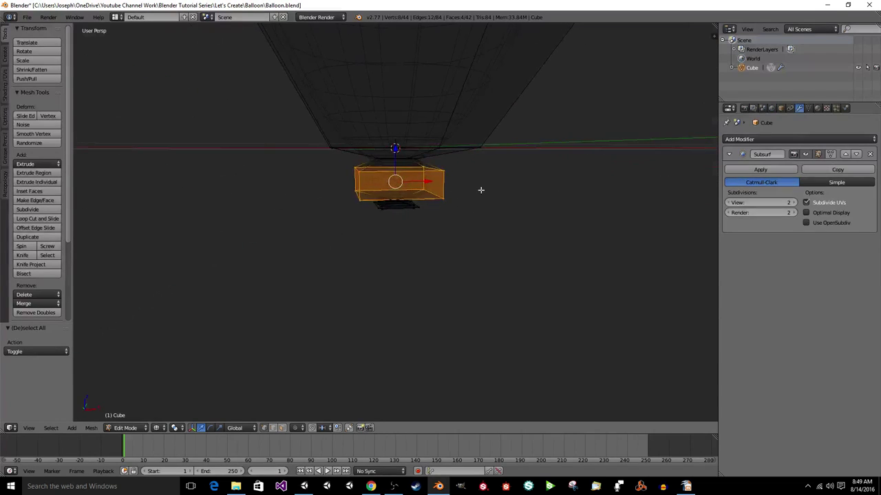
key(s)
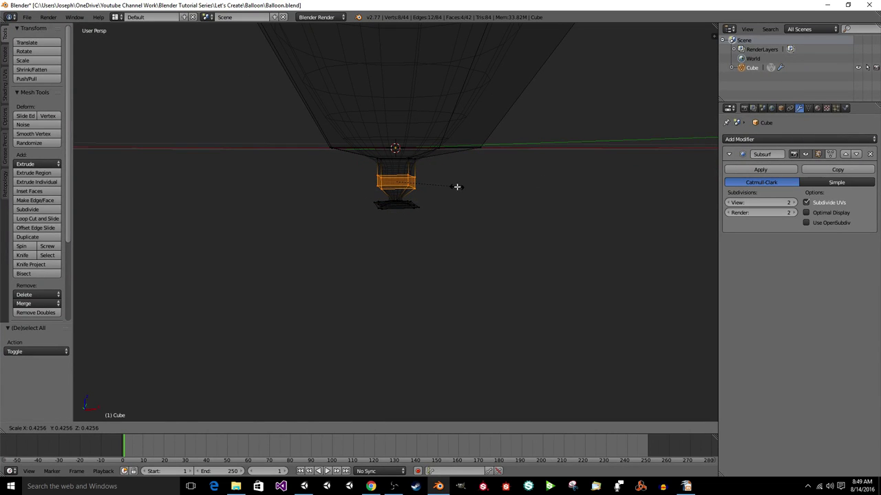
click(457, 187)
middle_drag(457, 187, 442, 177)
Select the balloon's neck vertices, pinch them tighter, and centre the view on them.
key(a)
key(c)
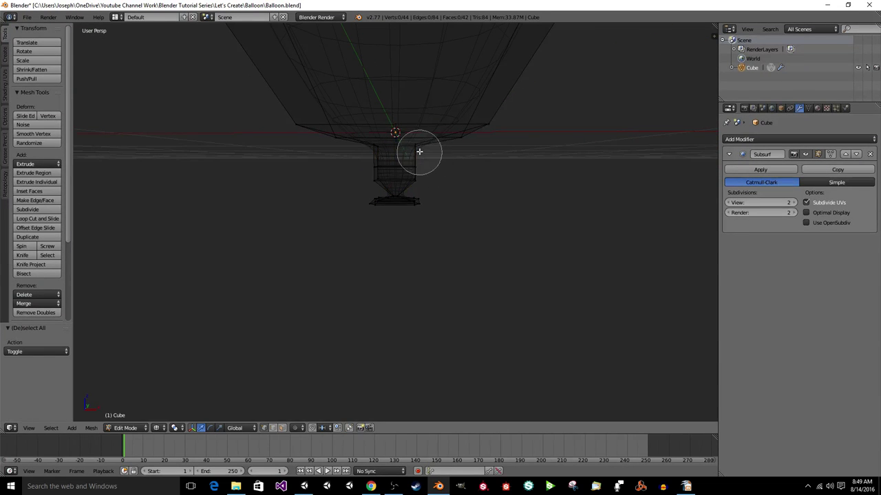
drag(415, 131, 393, 137)
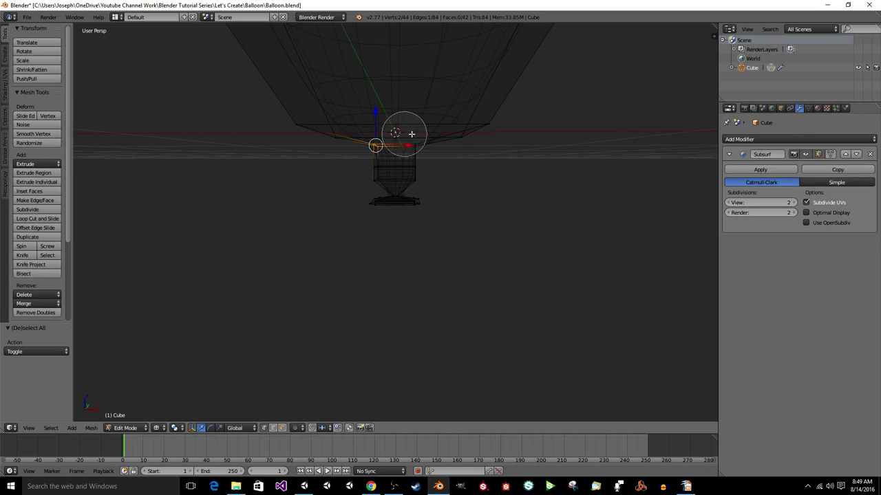
click(411, 133)
right_click(412, 135)
key(s)
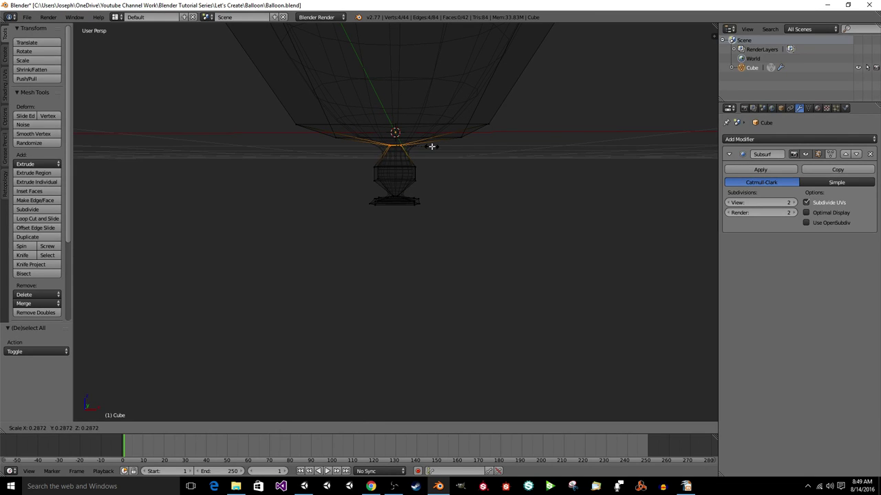
click(432, 146)
scroll(484, 165, up, 1)
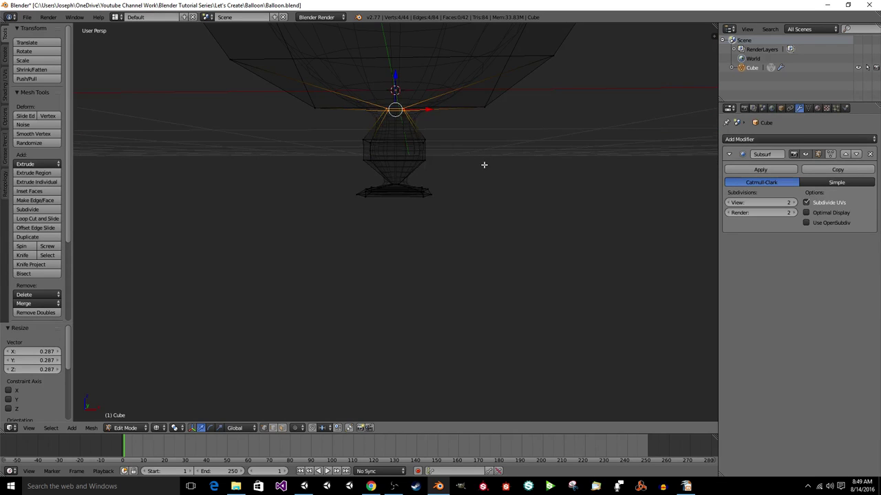
key(KP_Decimal)
scroll(484, 164, down, 4)
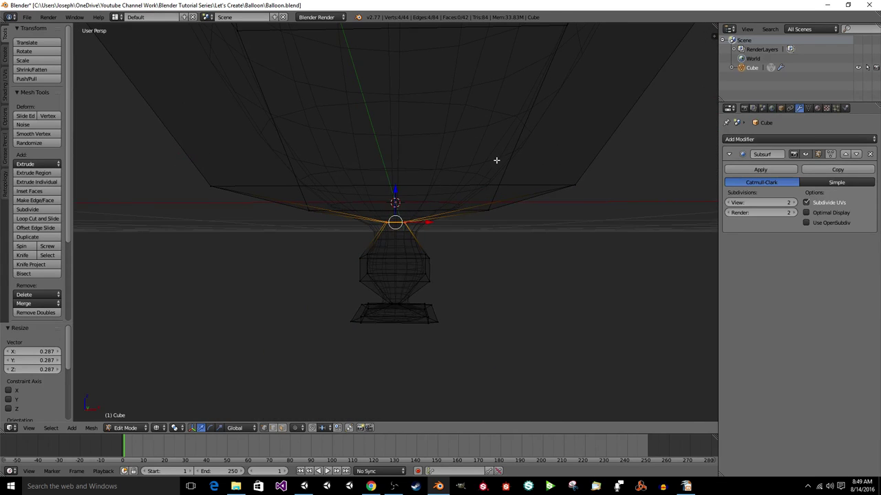
scroll(520, 205, up, 1)
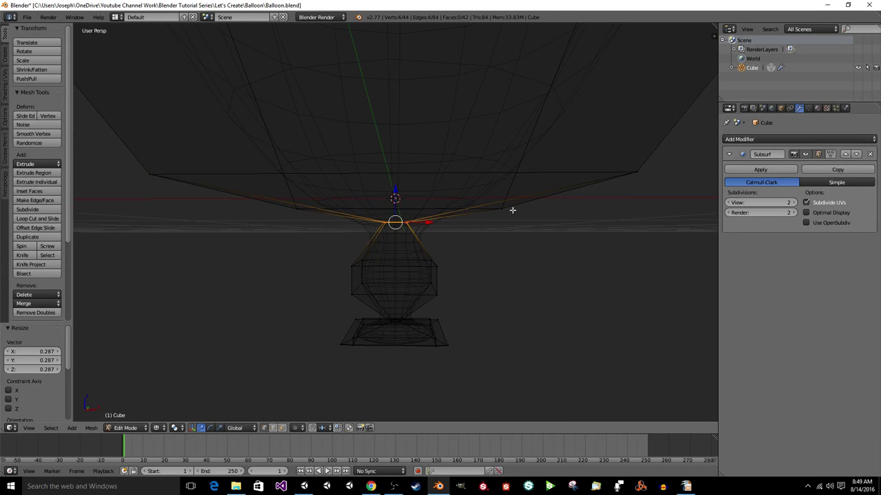
Add a loop cut around the knot's neck and shrink it.
key(ctrl+r)
click(419, 242)
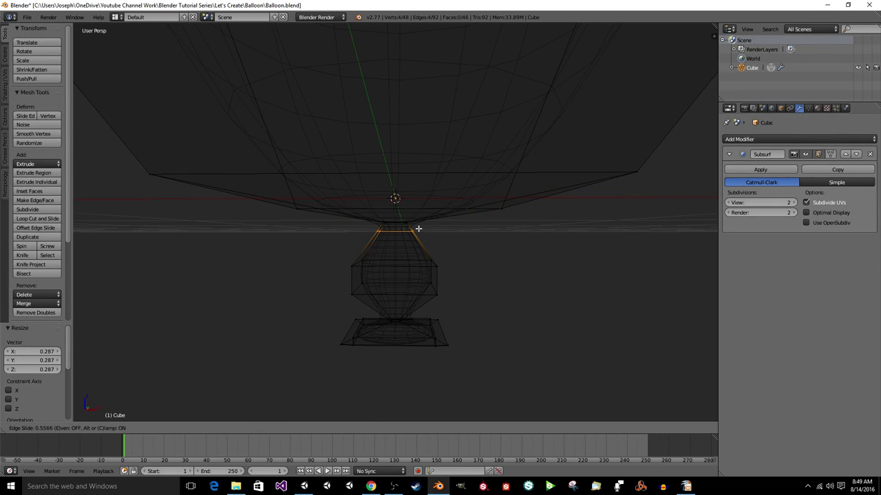
click(418, 227)
key(s)
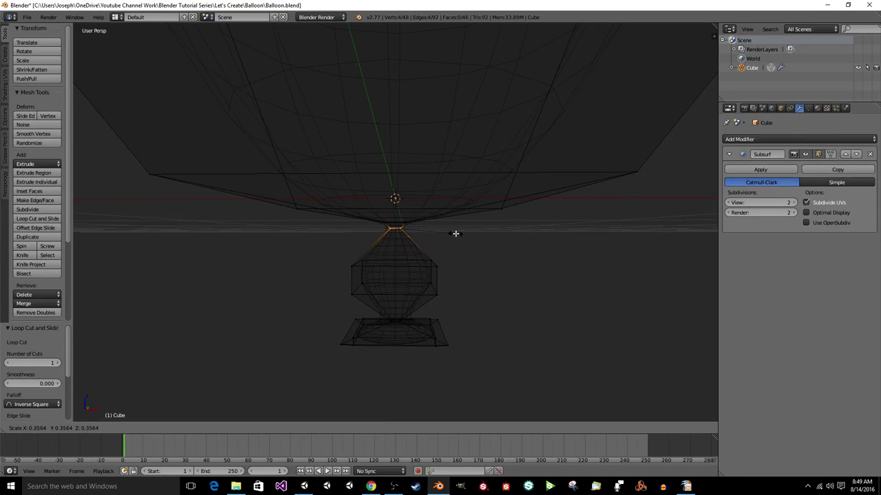
click(430, 233)
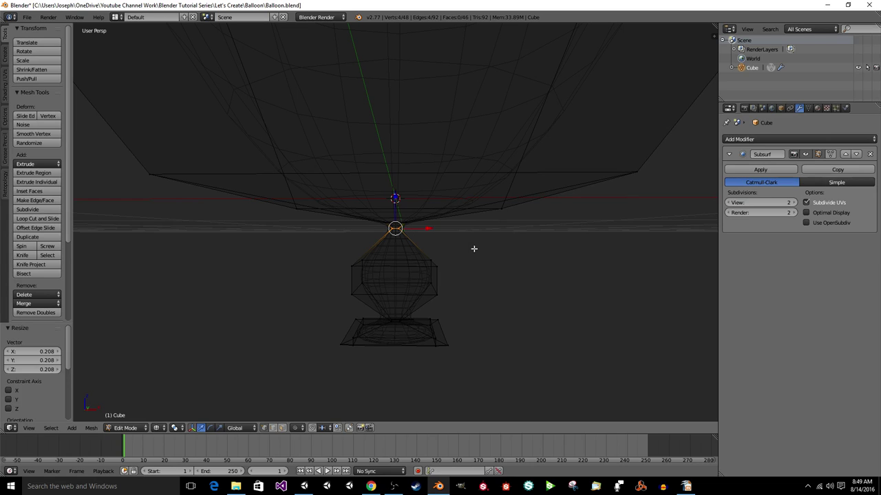
Scale the knot's middle loop to 0.443 and raise it along Z toward the neck.
key(a)
key(c)
mouse_move(319, 275)
mouse_down()
mouse_move(407, 282)
mouse_move(438, 274)
mouse_up()
right_click(438, 274)
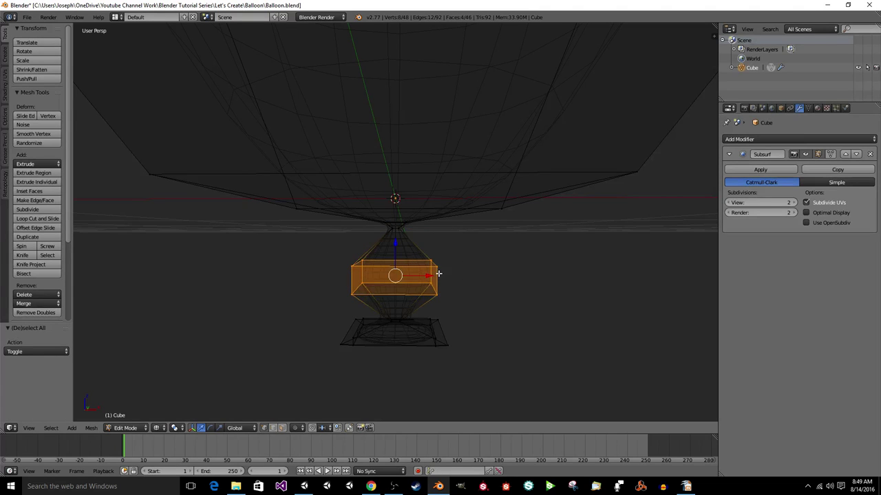
key(s)
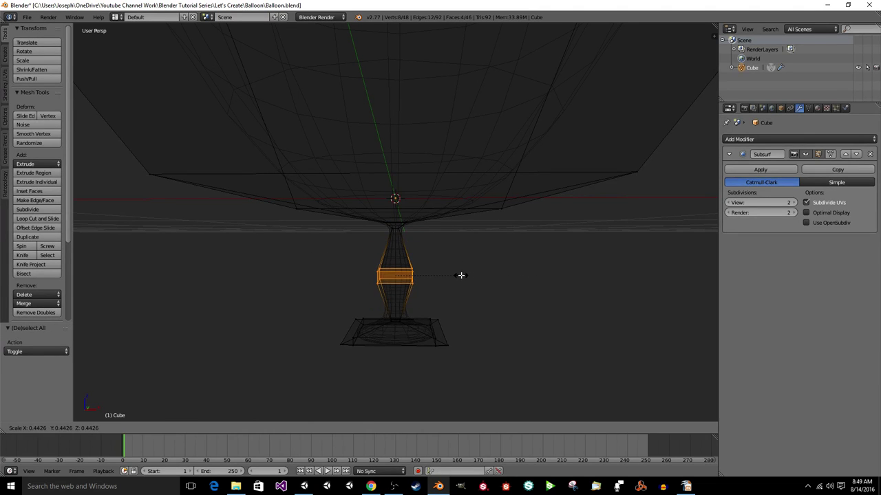
click(461, 275)
key(g)
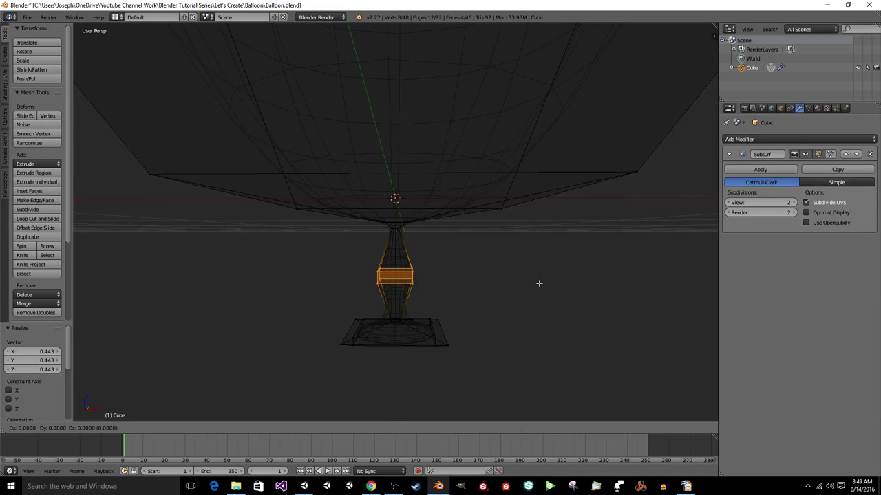
key(z)
click(540, 245)
Circle-select the knot's bottom base loop.
key(a)
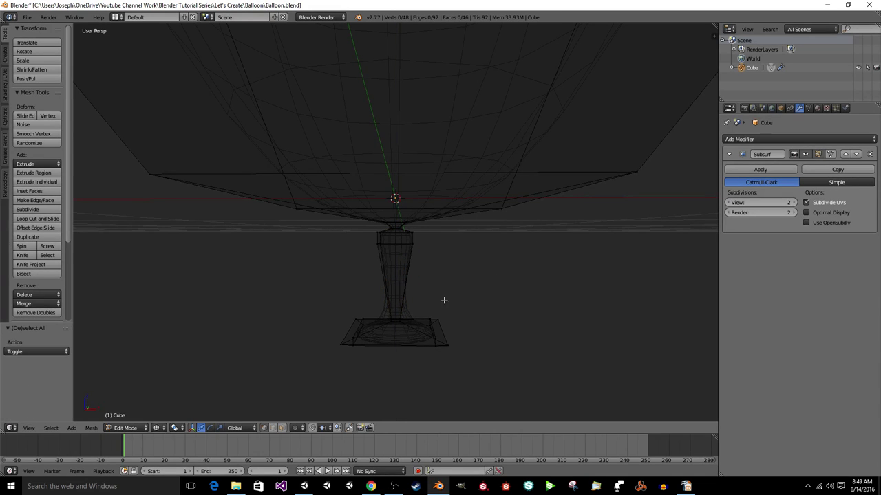
key(c)
drag(305, 328, 468, 324)
Raise the knot's base loop 0.133 along Z.
right_click(335, 339)
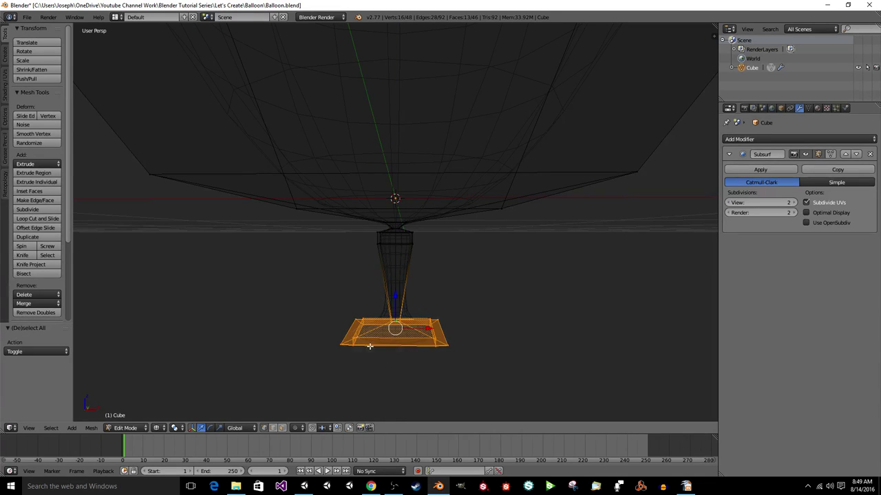
key(g)
key(z)
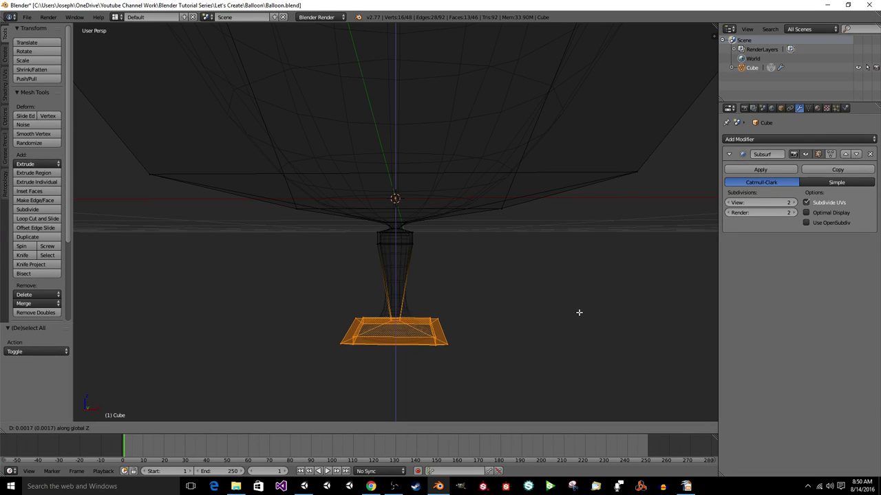
click(586, 241)
scroll(586, 242, down, 4)
Inspect the smoothed balloon in Object Mode with solid shading, and save the file.
key(Tab)
mouse_move(583, 243)
middle_down()
mouse_move(547, 270)
mouse_move(582, 243)
mouse_move(565, 257)
mouse_move(559, 247)
mouse_move(540, 250)
mouse_move(544, 211)
mouse_move(514, 223)
mouse_move(507, 211)
mouse_move(515, 193)
mouse_move(521, 262)
mouse_move(534, 275)
mouse_move(568, 259)
mouse_move(544, 266)
middle_up()
key(z)
scroll(546, 265, down, 3)
scroll(562, 254, up, 3)
key(ctrl+s)
click(541, 247)
Back in Edit Mode, resize the knot's bottom face.
key(Tab)
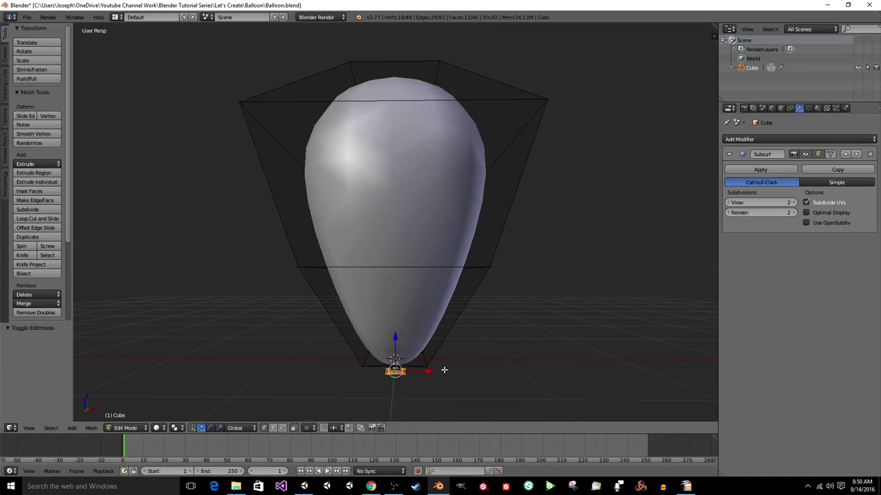
key(KP_Decimal)
key(s)
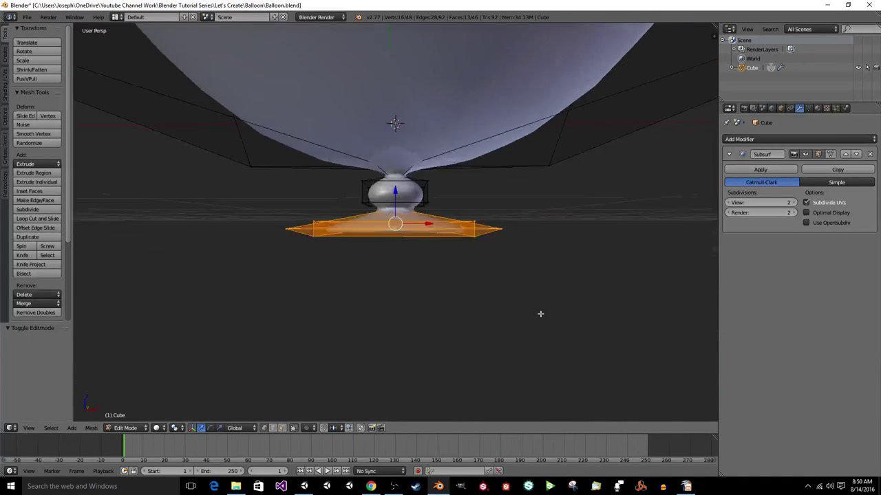
click(540, 311)
In wireframe view, circle-select the vertices of the knot's lower flare.
key(a)
key(a)
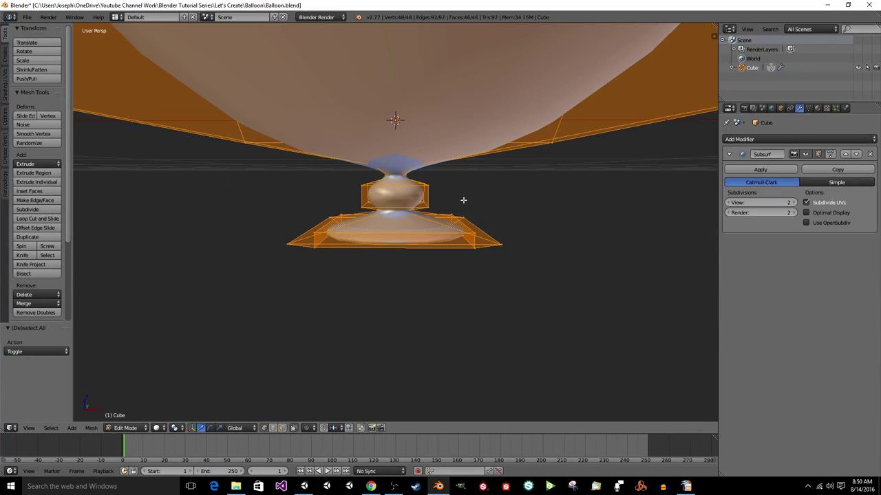
key(a)
key(z)
key(c)
drag(461, 199, 402, 201)
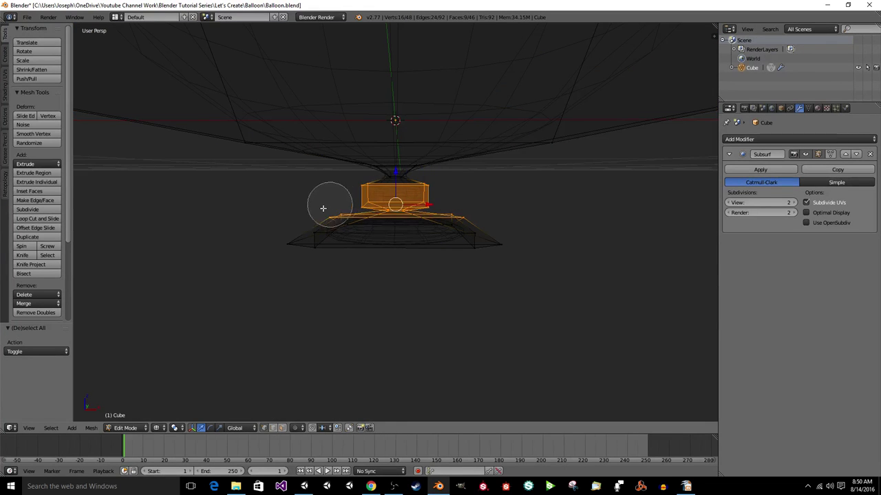
Scale the knot's flared lower part to 0.589 and nudge it up.
mouse_move(322, 208)
mouse_down()
mouse_move(423, 239)
mouse_move(390, 240)
mouse_up()
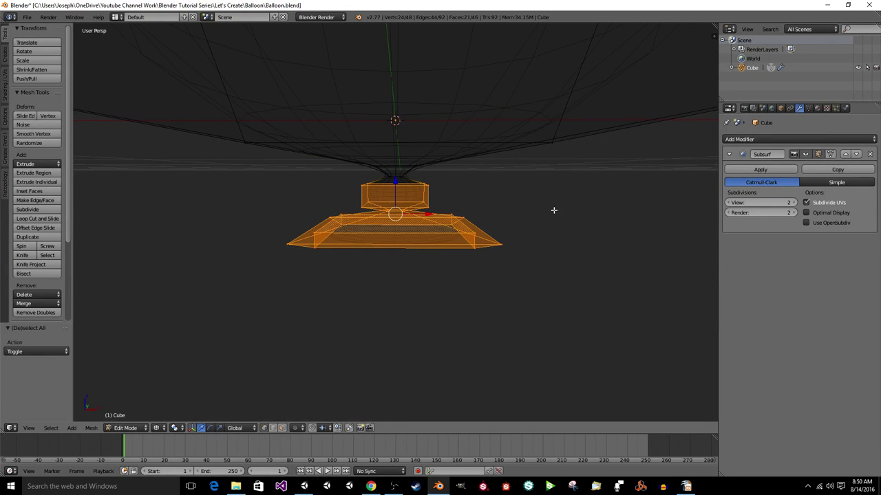
key(s)
click(489, 207)
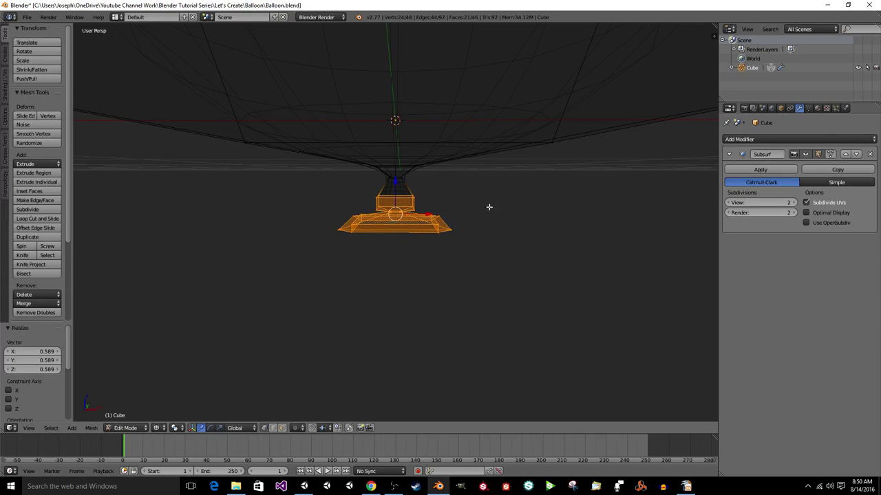
key(g)
click(540, 210)
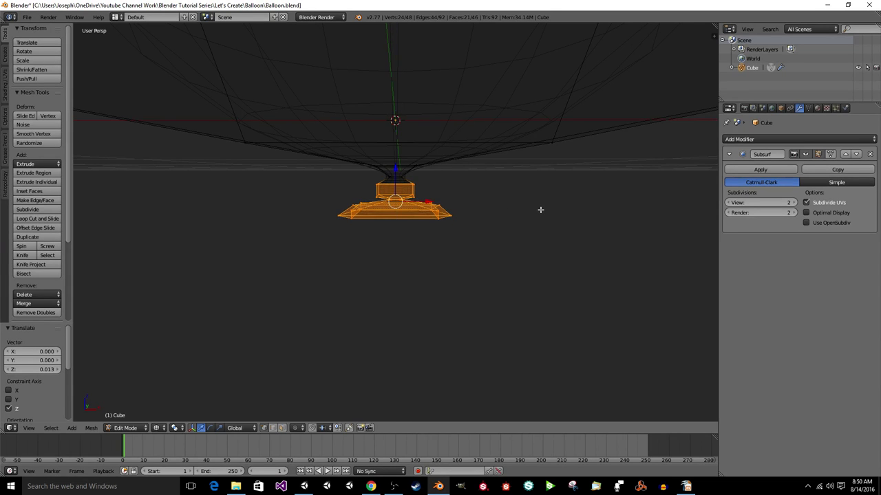
scroll(475, 195, up, 2)
middle_drag(477, 187, 448, 199)
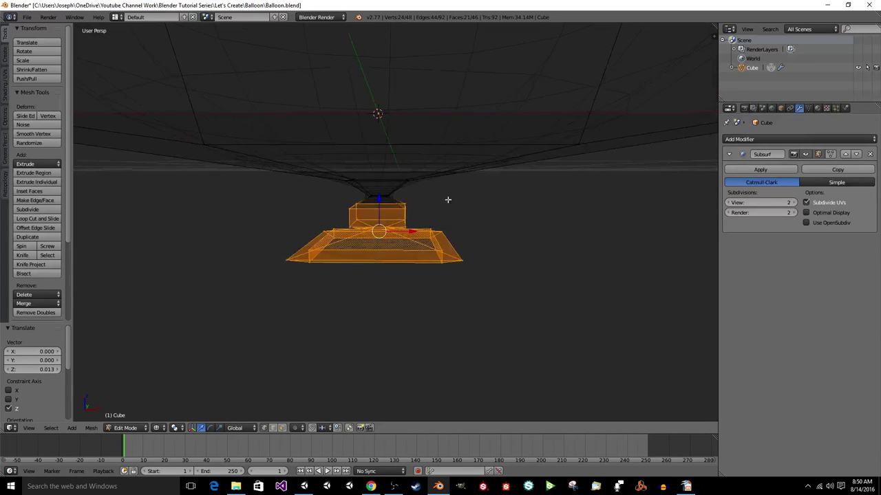
Scale the neck ring under the balloon to 0.633.
key(a)
key(c)
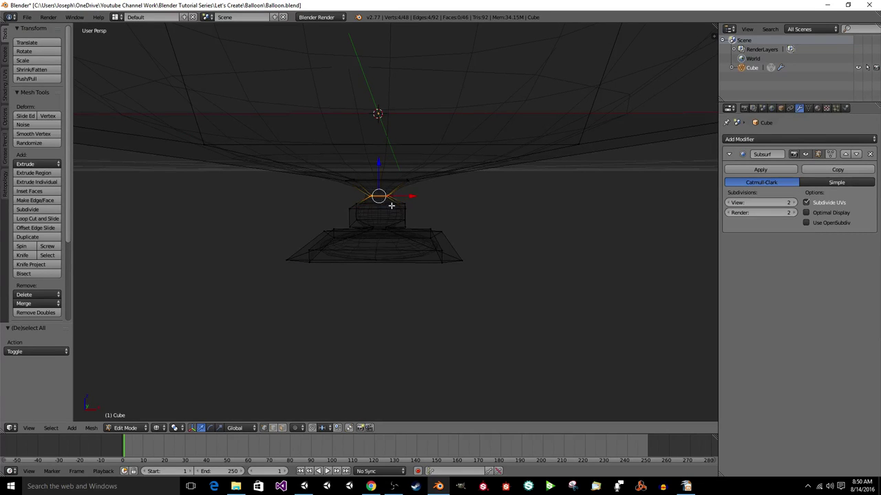
middle_drag(391, 205, 389, 207)
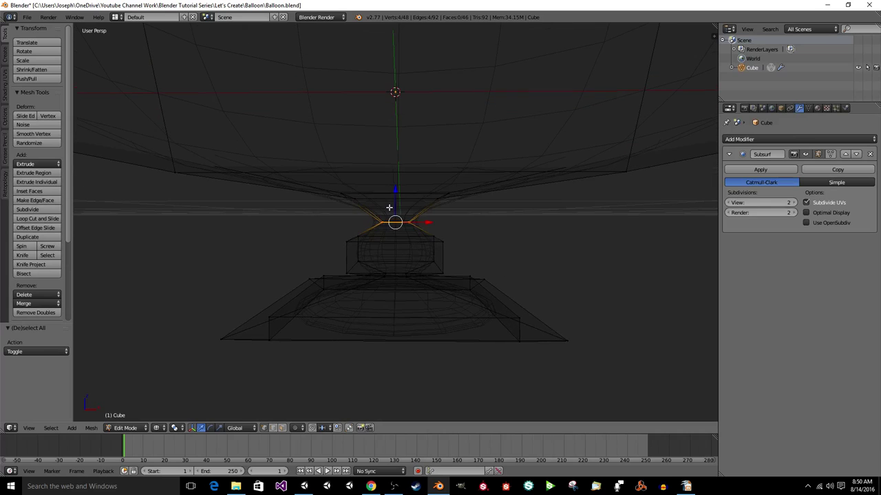
key(s)
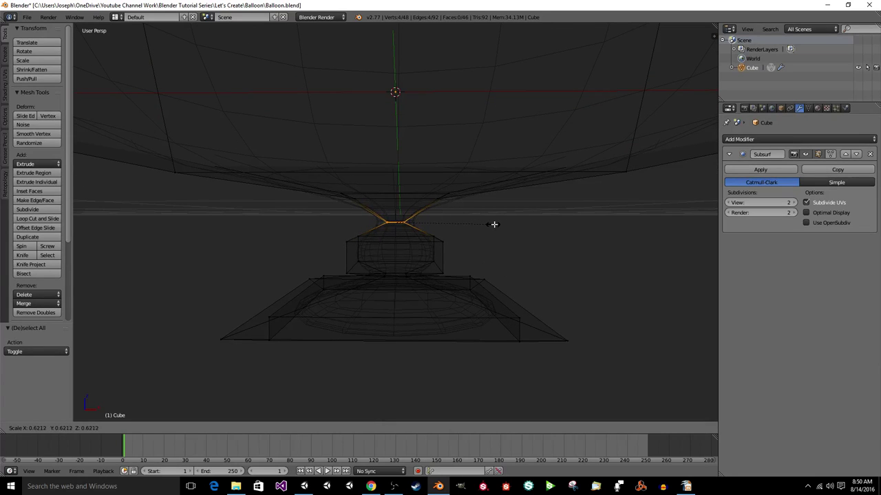
click(495, 224)
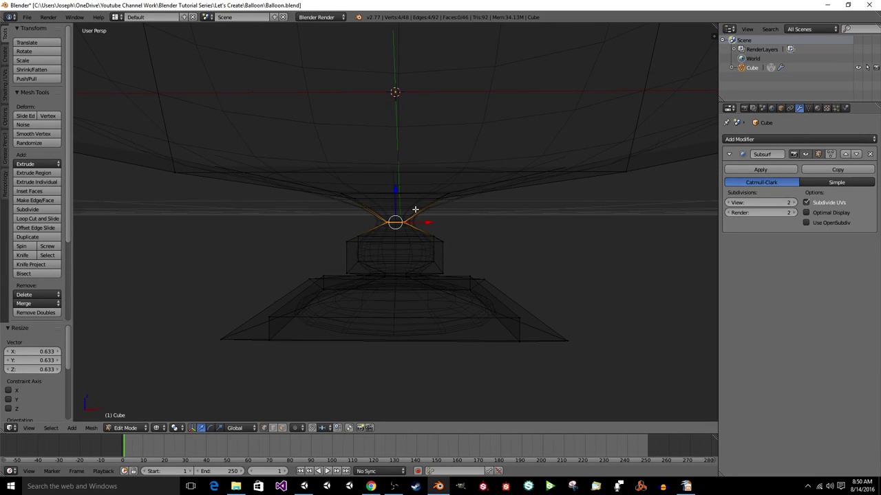
Slide a new loop up toward the balloon and shrink it to 0.272.
key(g)
key(g)
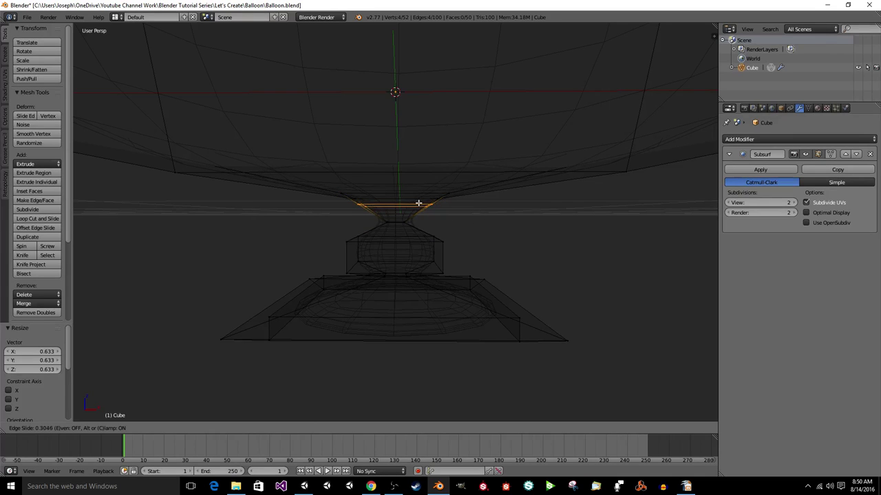
click(418, 203)
key(s)
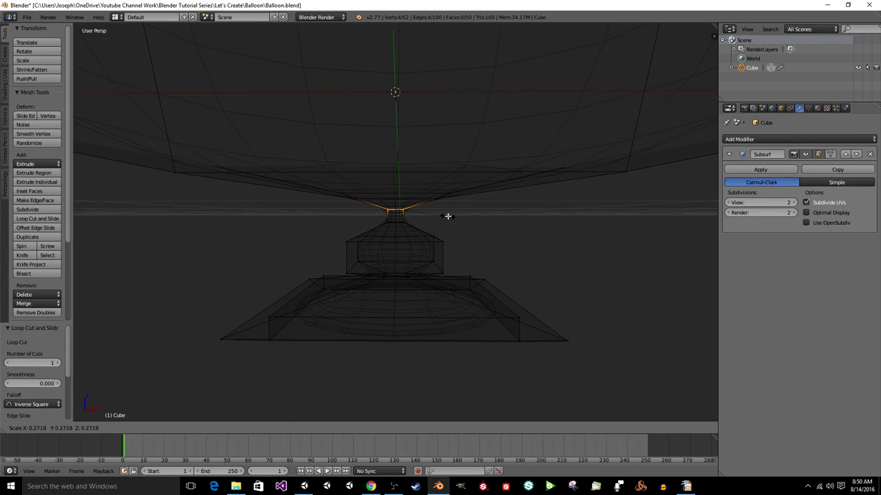
click(447, 216)
Scale the neck vertices to 0.723 and raise them slightly.
middle_drag(447, 214, 423, 213)
key(a)
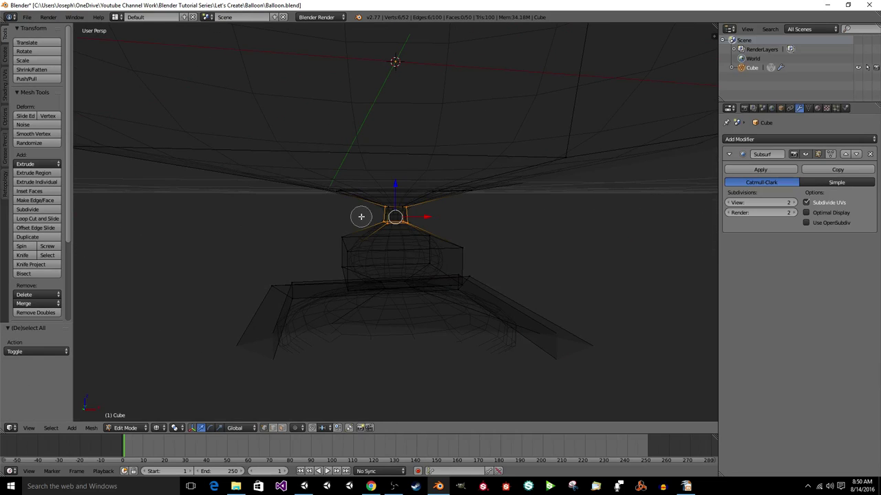
key(s)
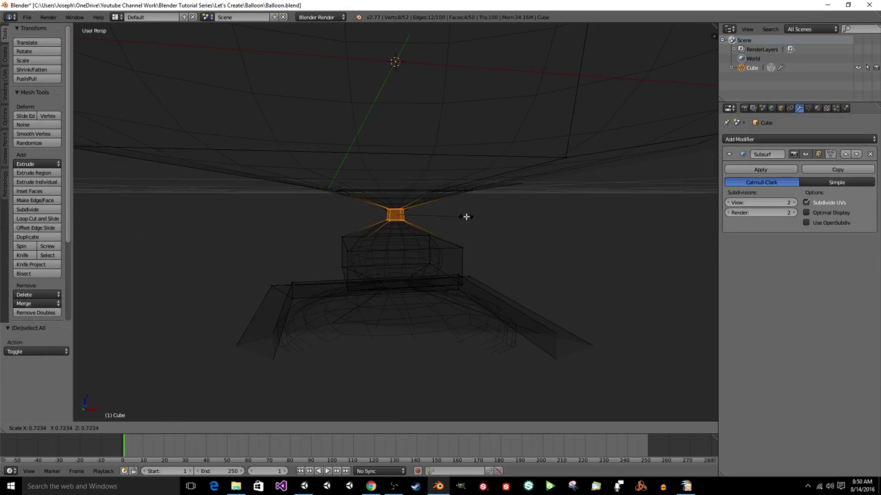
click(466, 216)
drag(394, 186, 397, 177)
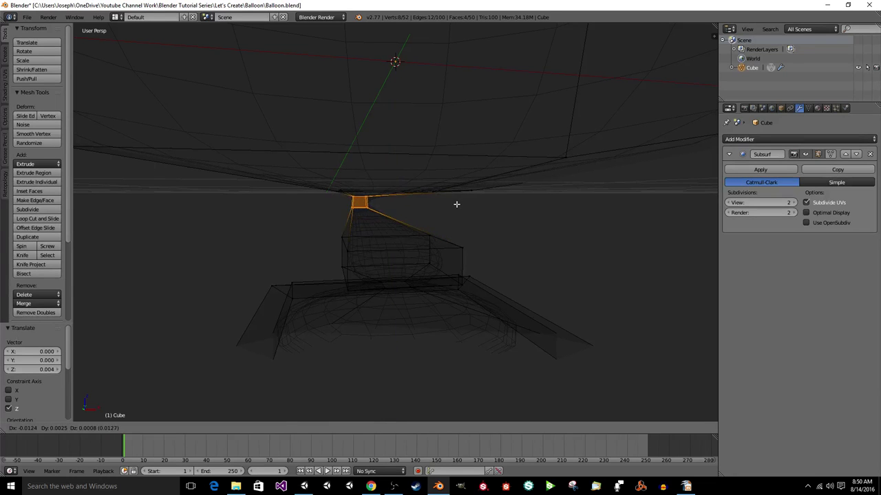
middle_drag(456, 203, 466, 240)
Raise the knot's middle section slightly and narrow it to 0.811 scale.
key(a)
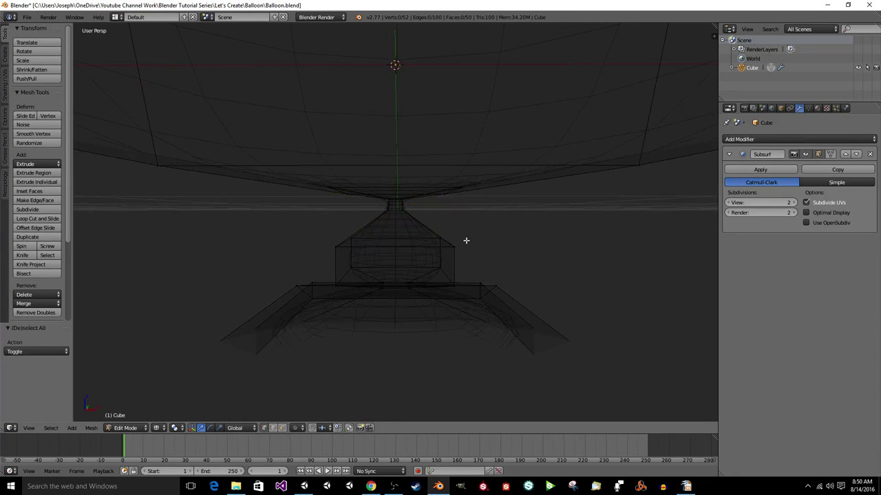
mouse_move(450, 242)
mouse_down()
mouse_move(447, 270)
mouse_move(382, 259)
mouse_move(342, 273)
mouse_move(344, 242)
mouse_up()
drag(397, 222, 396, 209)
key(s)
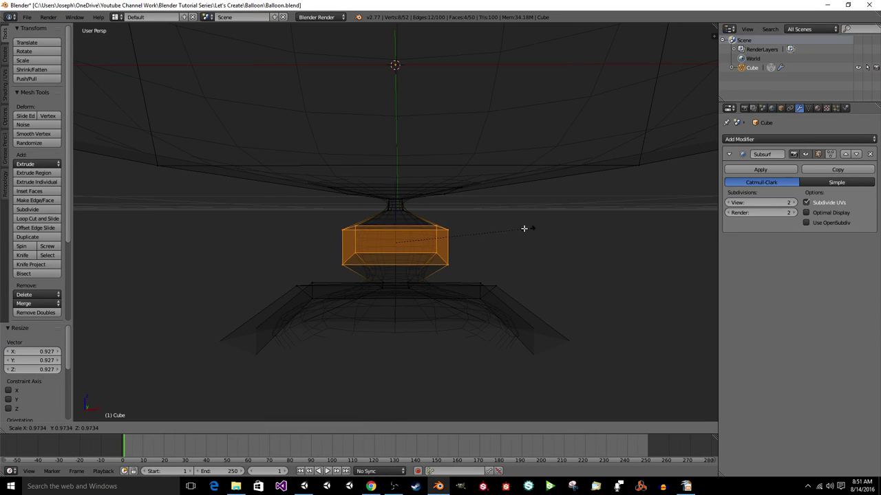
click(516, 230)
scroll(515, 229, down, 4)
scroll(510, 228, up, 4)
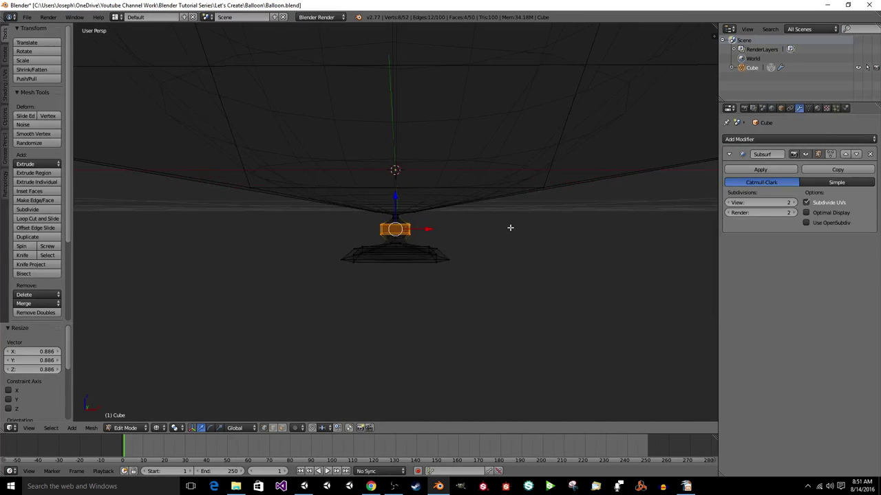
key(s)
click(560, 234)
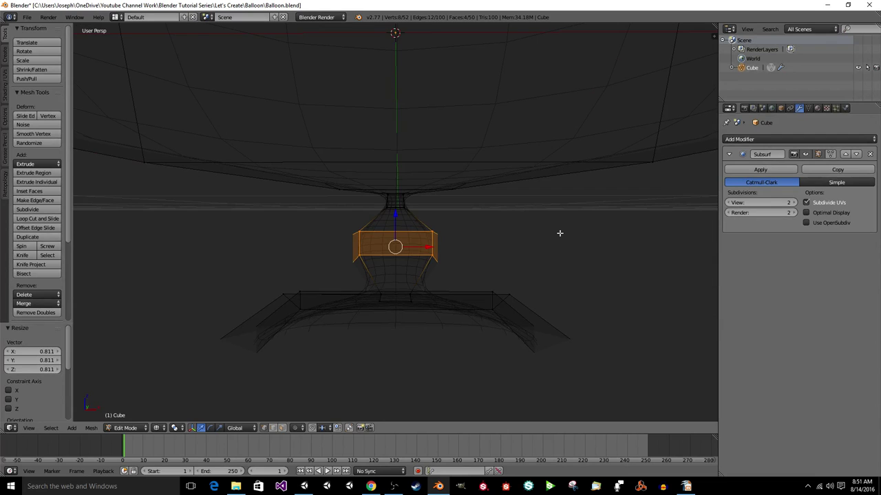
Circle-select all the vertices of the knot's base.
middle_drag(561, 234, 522, 230)
key(a)
key(c)
mouse_move(506, 272)
mouse_down()
mouse_move(491, 303)
mouse_move(489, 340)
mouse_move(394, 305)
mouse_up()
mouse_move(399, 272)
mouse_down()
mouse_move(333, 268)
mouse_move(302, 287)
mouse_move(206, 307)
mouse_up()
right_click(217, 310)
mouse_move(217, 310)
middle_down()
mouse_move(305, 310)
mouse_move(409, 291)
middle_up()
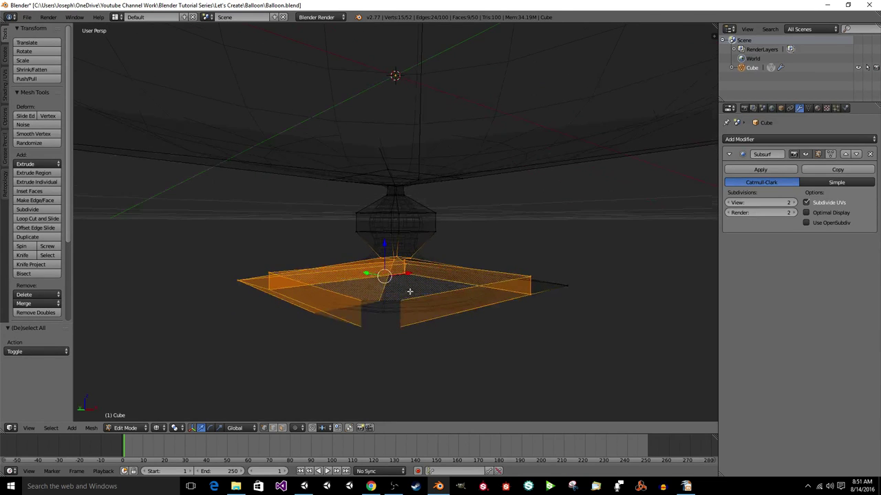
Add the base's right corner to the selection and raise the base slightly along Z.
key(c)
click(570, 287)
right_click(567, 291)
middle_drag(481, 295, 408, 302)
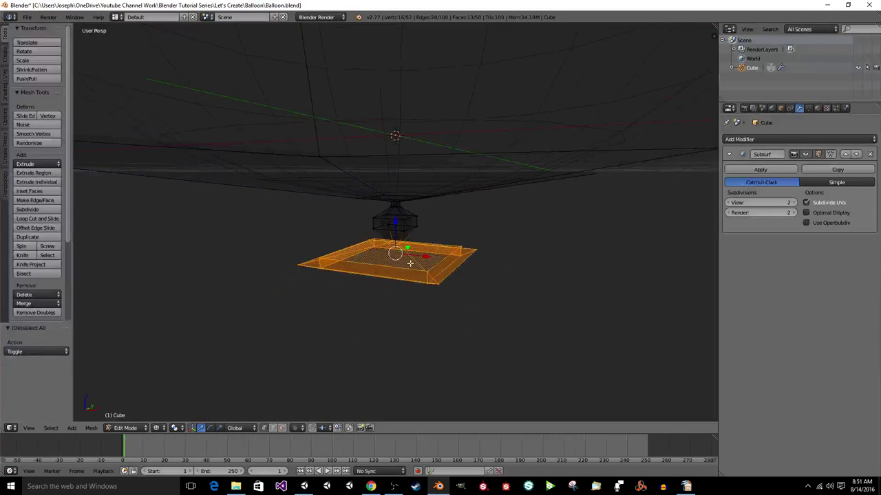
key(g)
key(z)
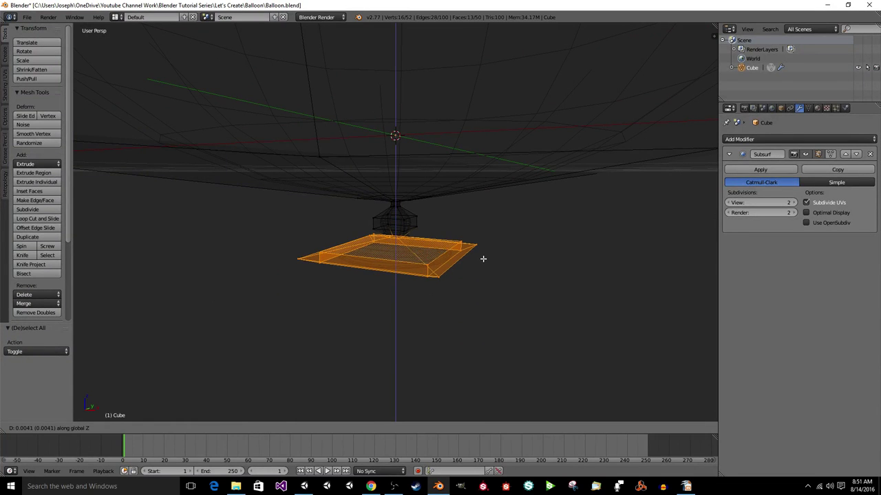
click(483, 259)
Scale the base to 0.678, then nudge it along X and Z.
key(s)
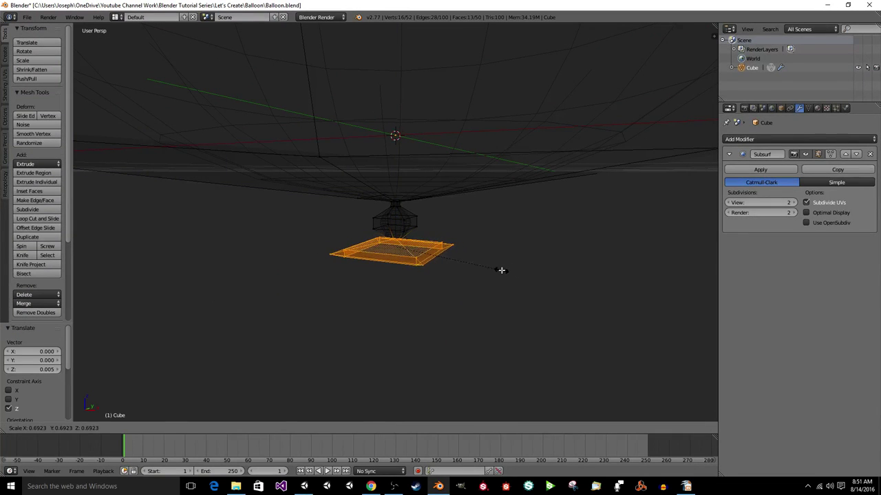
click(498, 270)
key(g)
key(x)
click(500, 260)
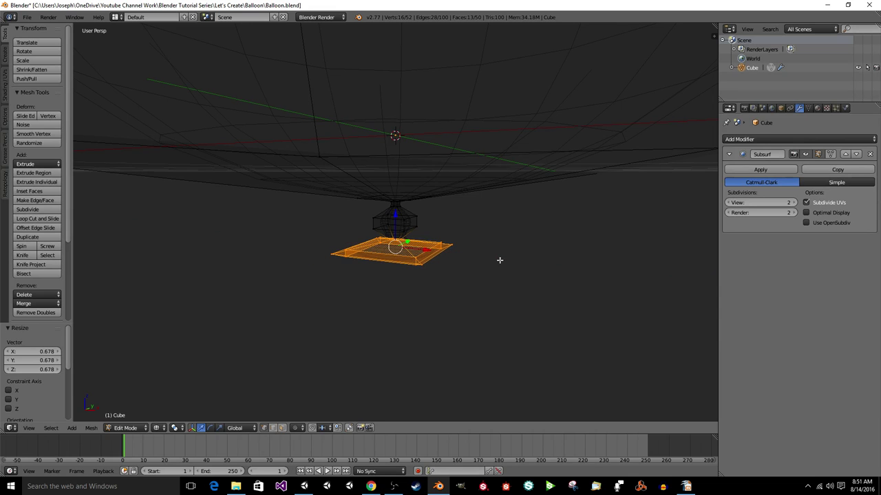
key(g)
key(z)
click(500, 256)
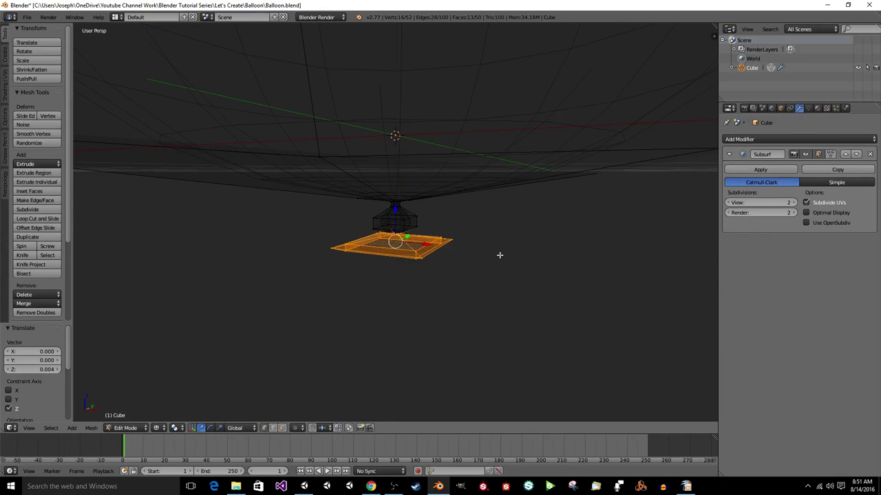
Return to Object Mode, copy the balloon, and save Balloon.blend.
middle_drag(499, 255, 432, 267)
key(Tab)
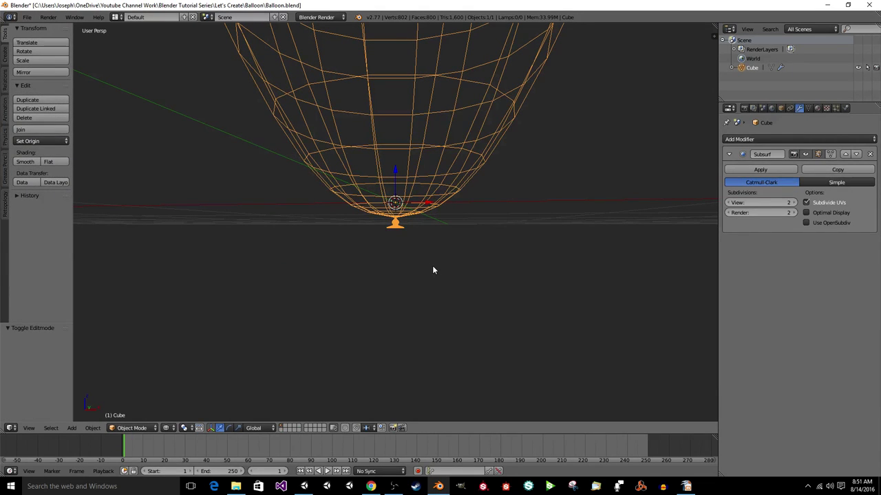
key(ctrl+c)
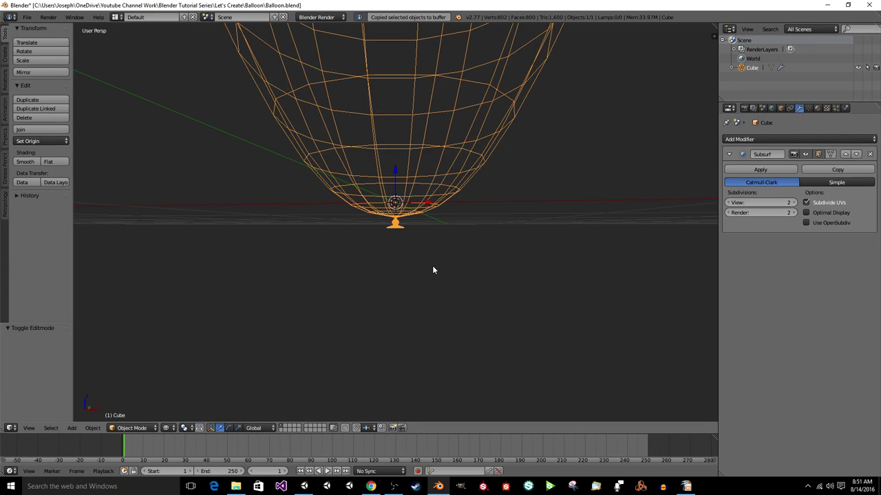
key(ctrl+s)
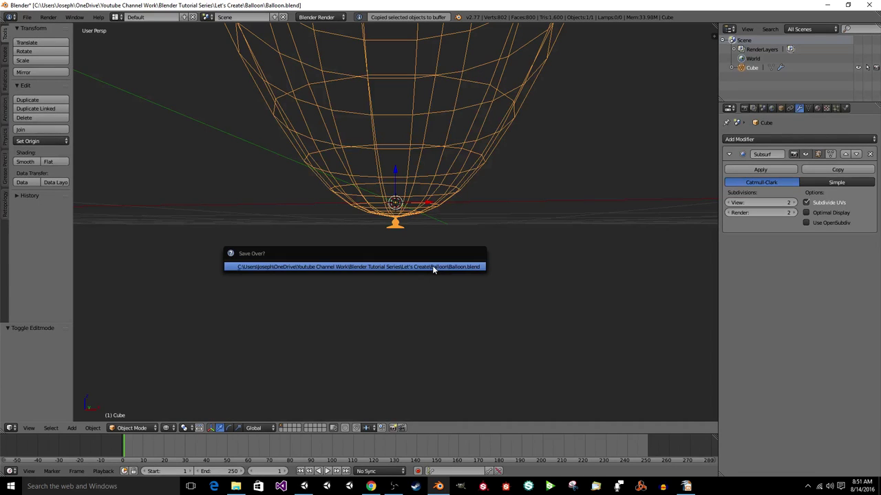
Confirm saving over Balloon.blend and switch the viewport to solid shading.
click(432, 266)
scroll(432, 270, down, 5)
mouse_move(434, 269)
middle_down()
mouse_move(452, 271)
mouse_move(452, 300)
mouse_move(454, 254)
mouse_move(470, 236)
mouse_move(445, 235)
mouse_move(470, 212)
mouse_move(461, 204)
mouse_move(436, 240)
mouse_move(446, 250)
middle_up()
key(z)
key(a)
Select the balloon and bring up the blue balloon reference image in Chrome.
scroll(469, 236, up, 3)
right_click(446, 251)
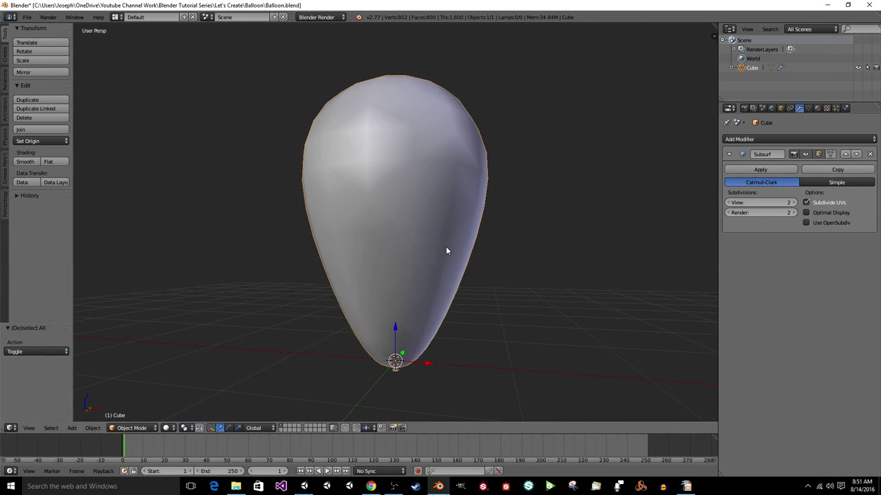
scroll(466, 261, down, 3)
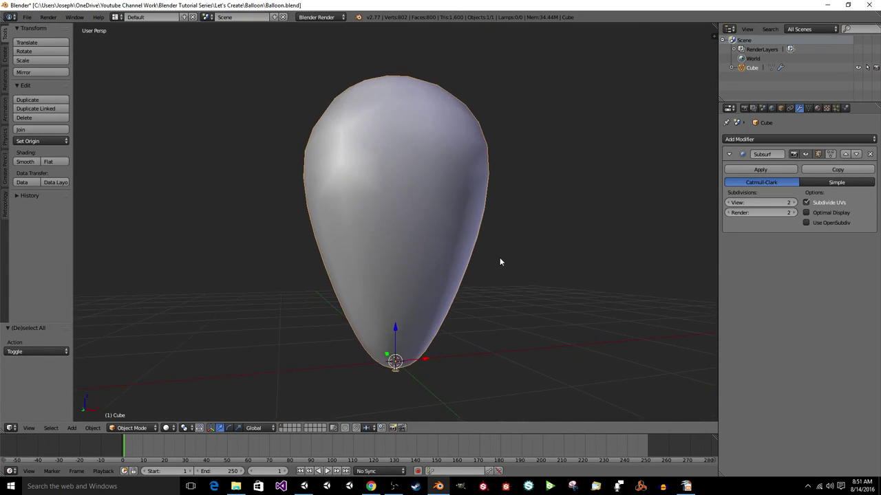
click(371, 487)
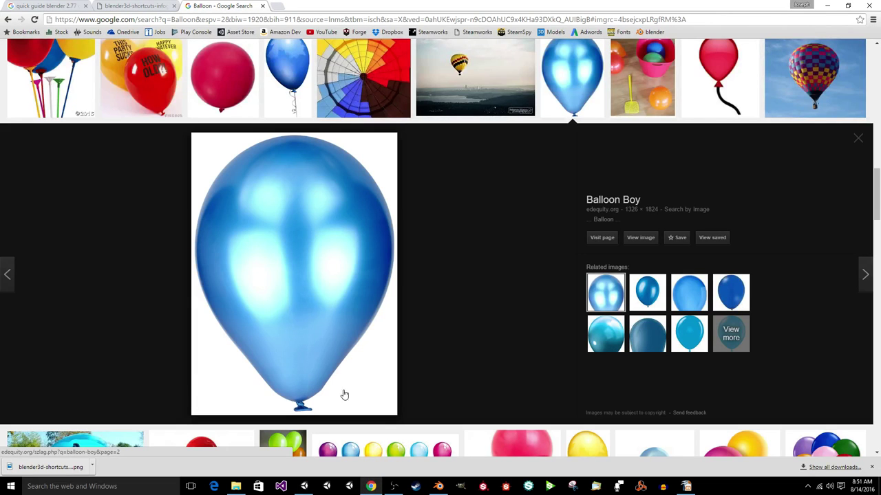
Back in Blender, enter Edit Mode and circle-select the knot's upper connector section.
click(447, 486)
key(Tab)
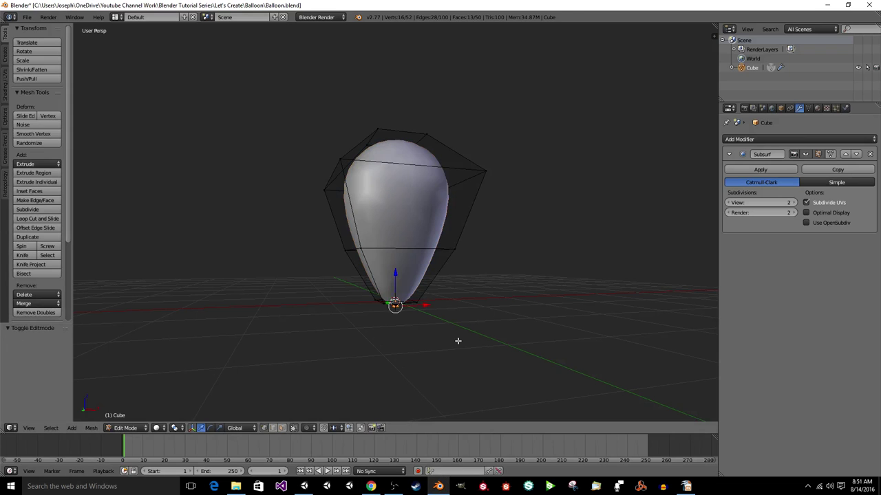
scroll(458, 341, up, 5)
mouse_move(459, 325)
middle_down()
mouse_move(466, 296)
mouse_move(457, 273)
middle_up()
key(c)
drag(417, 207, 379, 217)
right_click(440, 248)
Scale that knot section to 1.557, lower it 0.011 along Z, and return to Object Mode.
key(s)
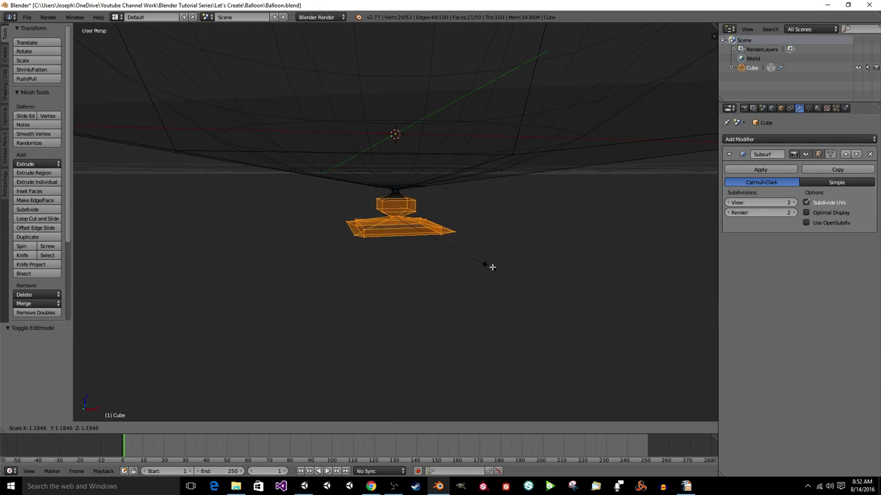
click(516, 278)
key(g)
key(z)
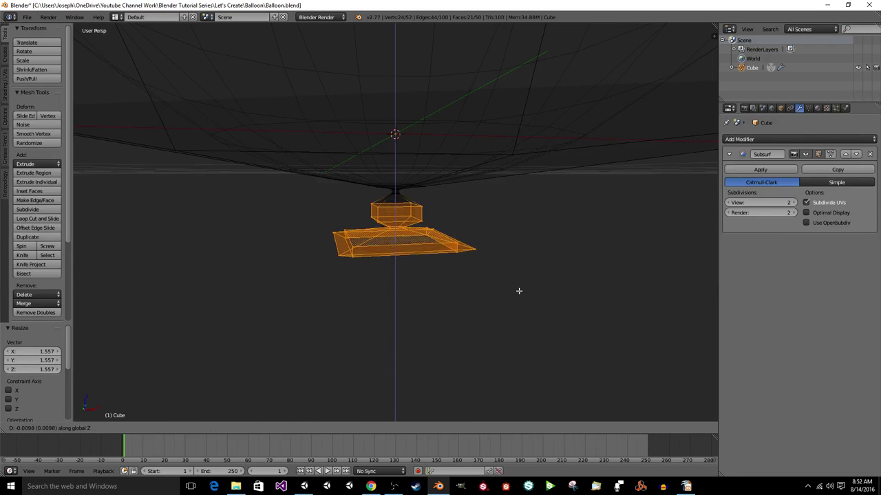
click(519, 293)
mouse_move(519, 292)
middle_down()
mouse_move(499, 273)
mouse_move(491, 296)
mouse_move(496, 289)
middle_up()
key(Tab)
scroll(499, 275, down, 3)
key(z)
key(a)
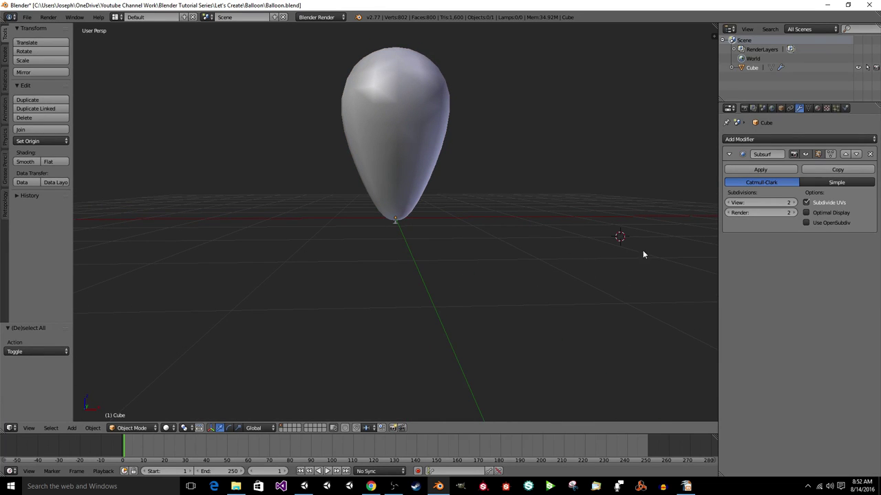
Place the 3D cursor beside the balloon, then select the balloon and enter Edit Mode.
middle_drag(612, 236, 639, 230)
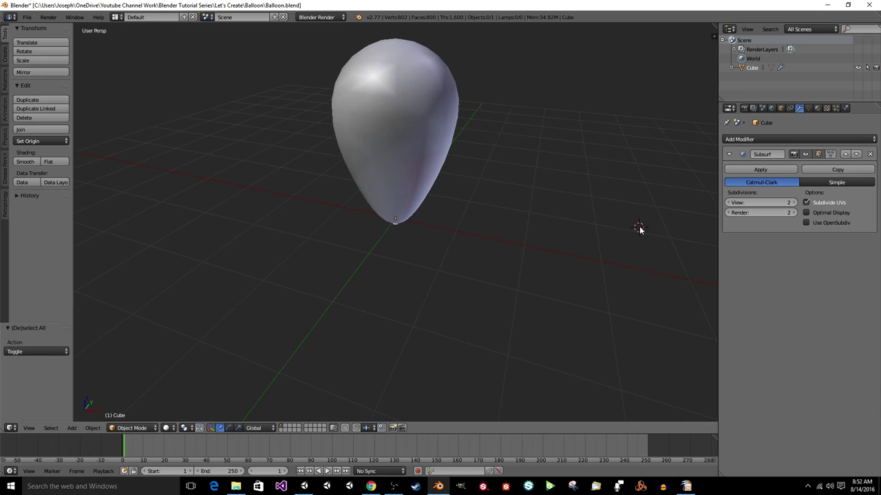
click(678, 264)
middle_drag(466, 285, 483, 245)
scroll(483, 246, up, 4)
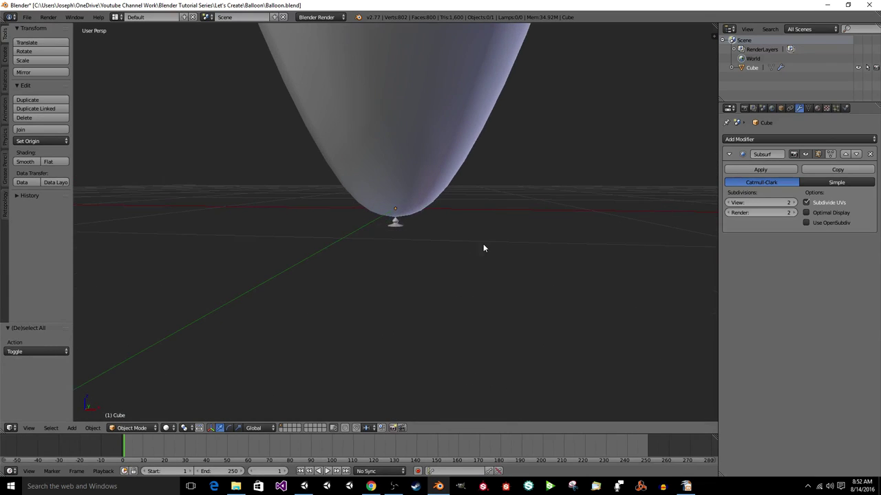
scroll(483, 247, down, 1)
right_click(397, 154)
key(Tab)
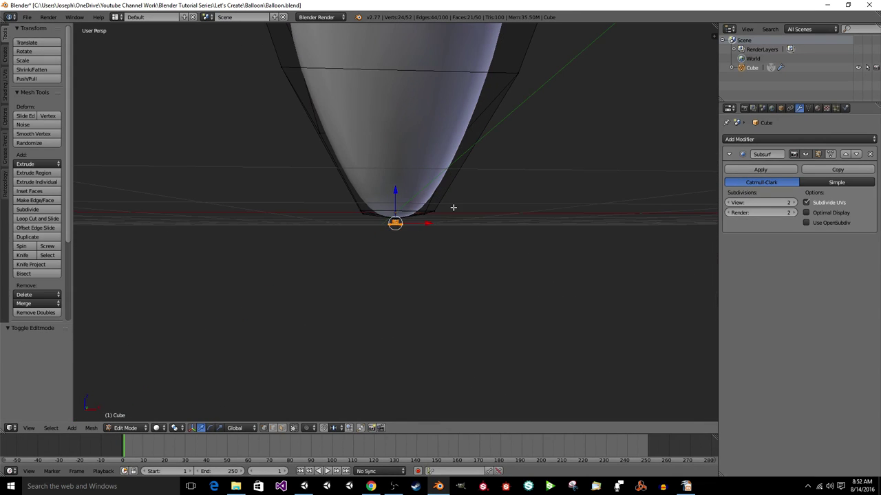
Scale the knot to 1.787 and lower it 0.032 along Z.
key(s)
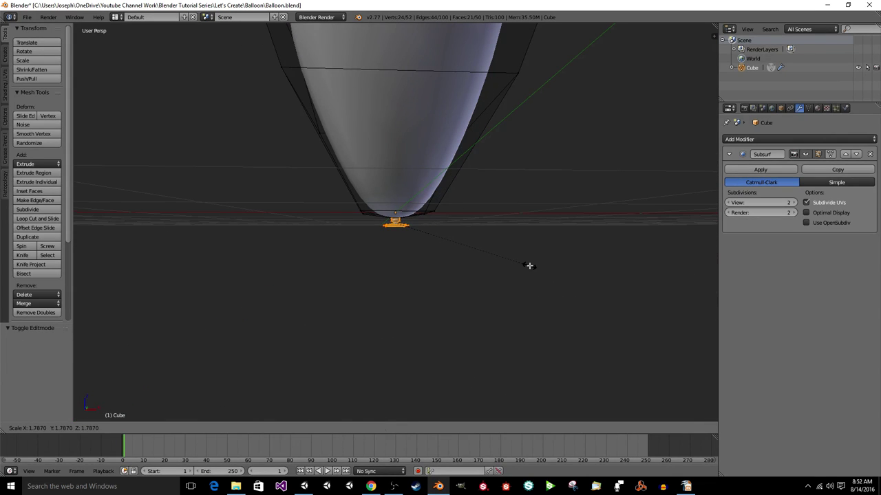
click(529, 266)
key(g)
key(z)
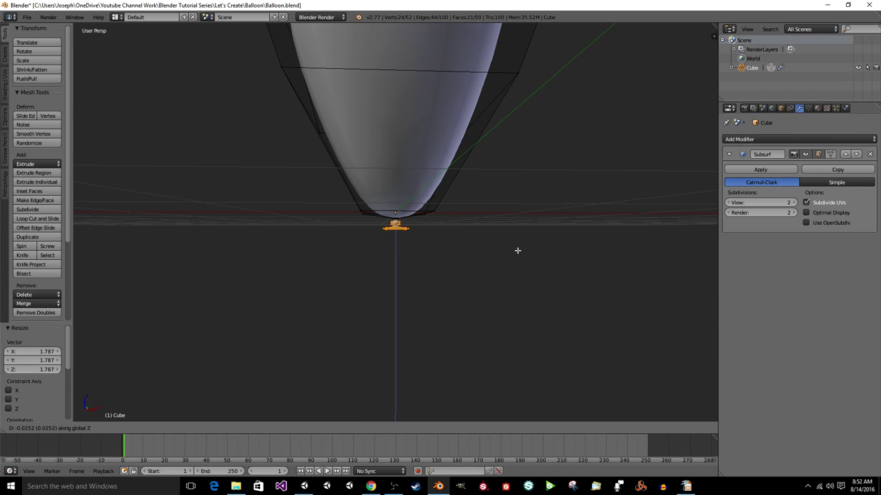
click(517, 251)
middle_drag(517, 252, 489, 254)
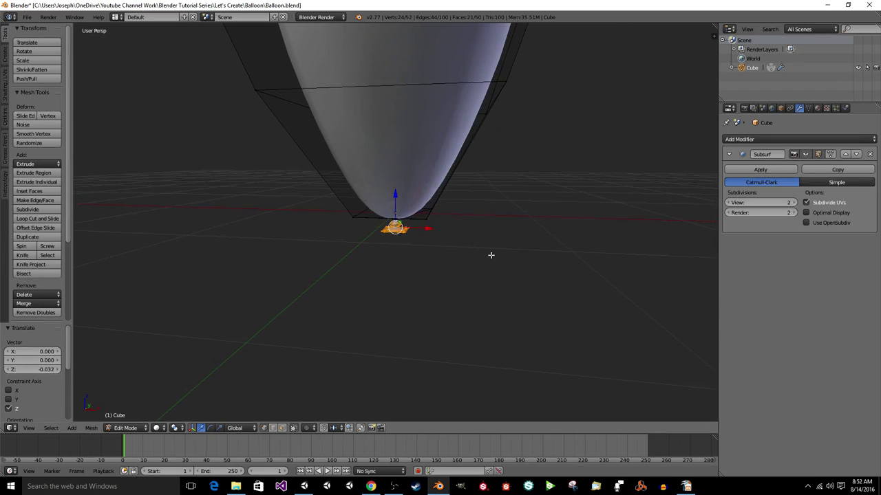
key(a)
Return to Object Mode in a front view and save over Balloon.blend.
scroll(489, 252, down, 6)
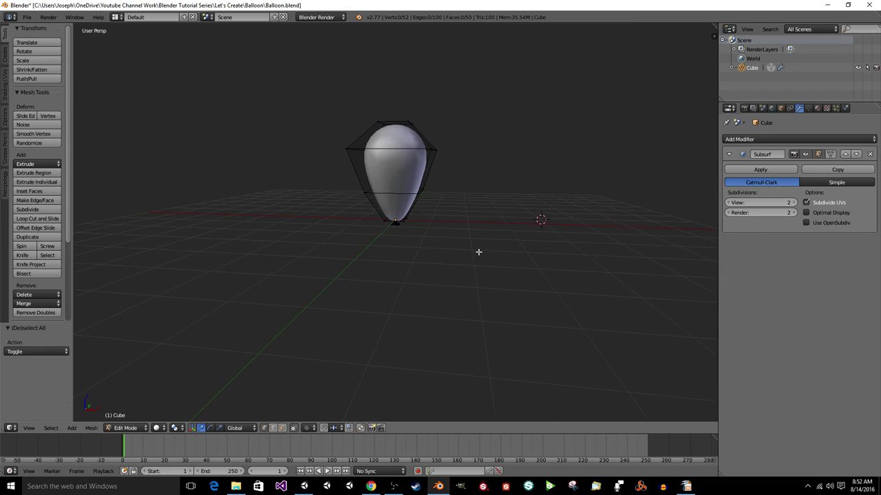
scroll(476, 241, up, 3)
key(Tab)
mouse_move(476, 244)
middle_down()
mouse_move(483, 288)
mouse_move(486, 266)
mouse_move(434, 275)
mouse_move(489, 275)
mouse_move(468, 275)
mouse_move(642, 232)
middle_up()
key(ctrl+s)
click(486, 263)
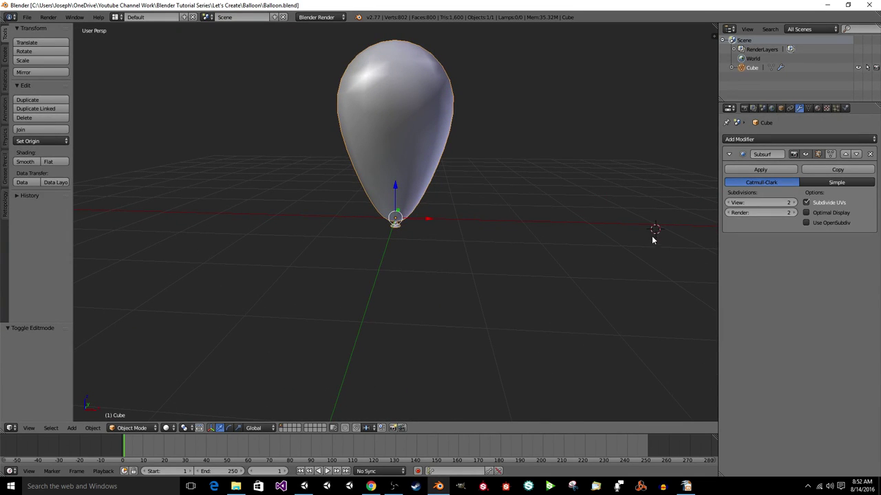
Enter Edit Mode on the balloon and circle-select the knot vertices.
scroll(474, 234, down, 4)
key(a)
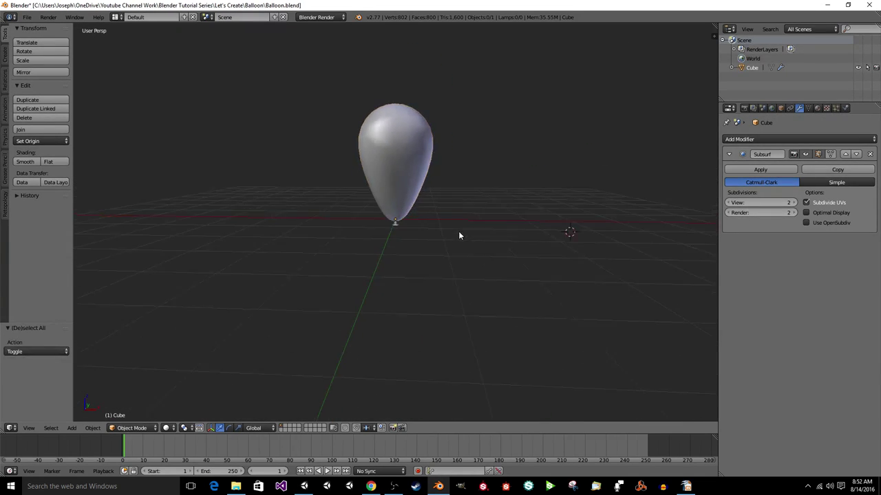
key(a)
scroll(452, 231, up, 10)
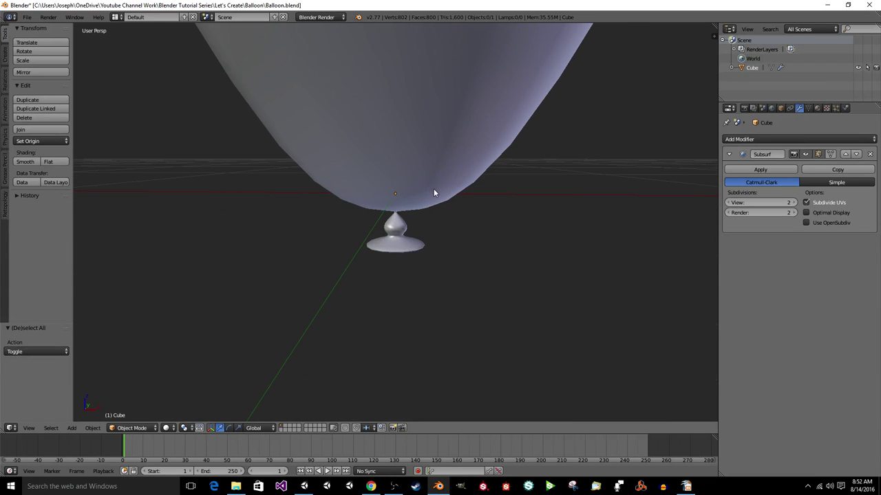
key(Tab)
mouse_move(452, 210)
middle_down()
mouse_move(456, 197)
mouse_move(448, 197)
middle_up()
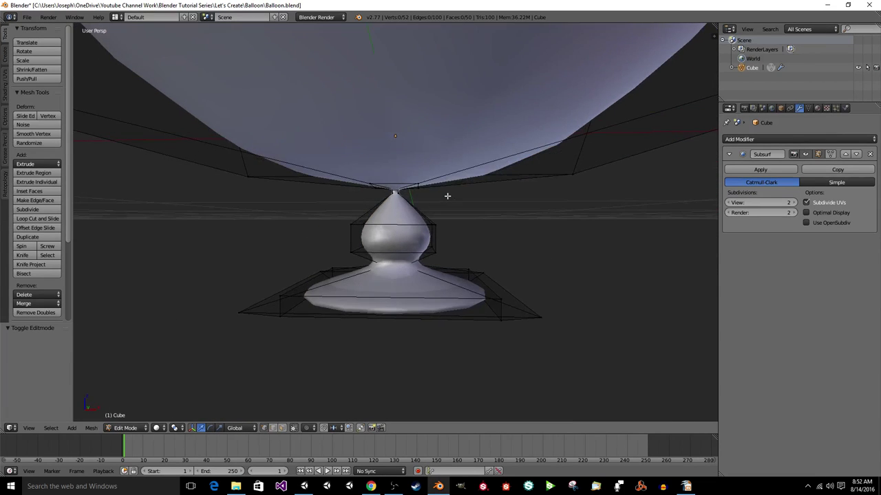
key(a)
key(a)
key(z)
key(c)
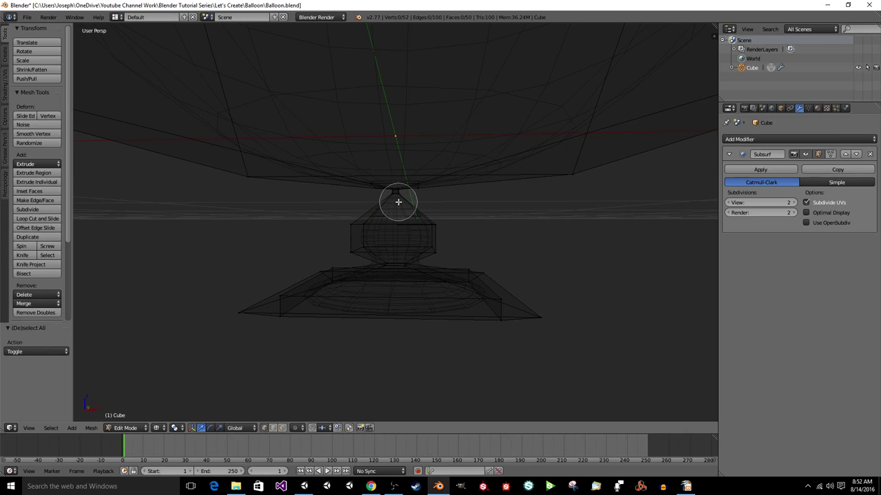
click(396, 197)
key(Escape)
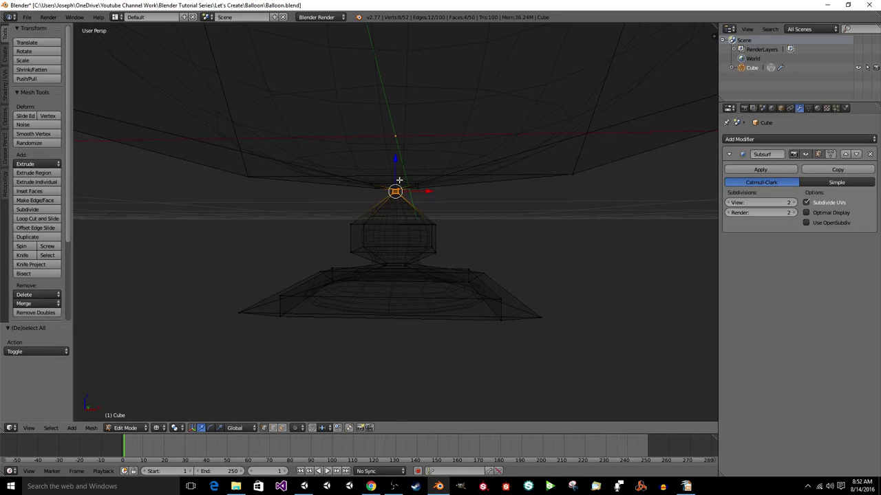
Lower the knot vertices slightly along Z and scale them to about 2.075.
key(g)
key(z)
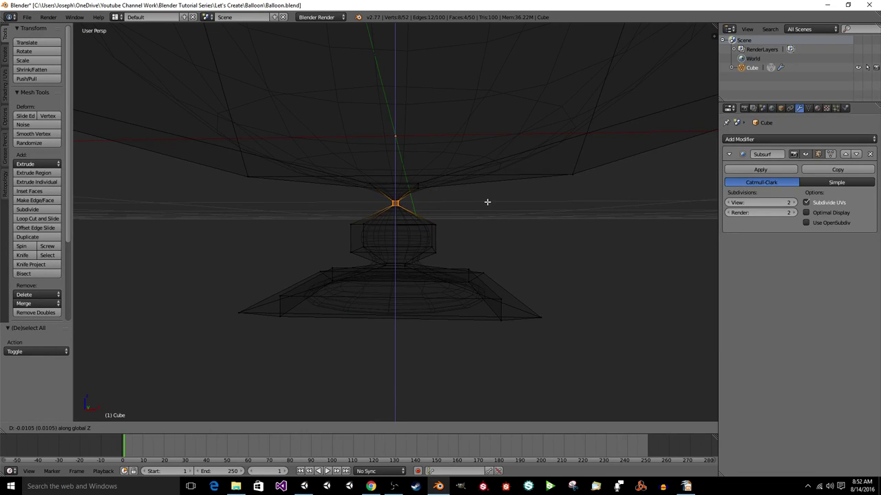
click(487, 201)
key(s)
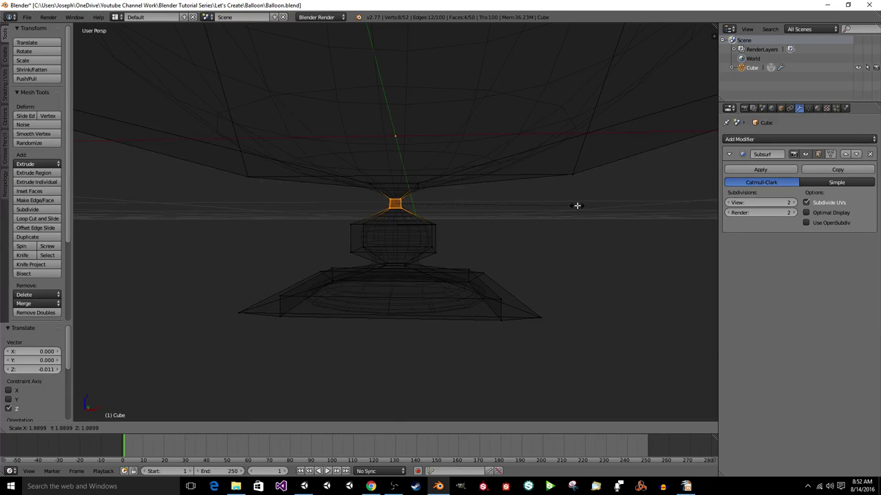
click(584, 203)
middle_drag(584, 202, 566, 214)
key(a)
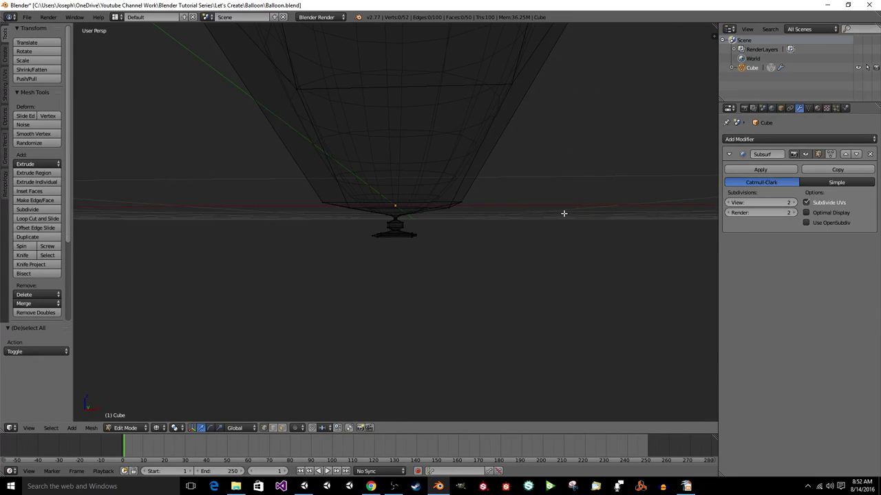
Return to Object Mode with solid shading and view the whole balloon from above.
key(Tab)
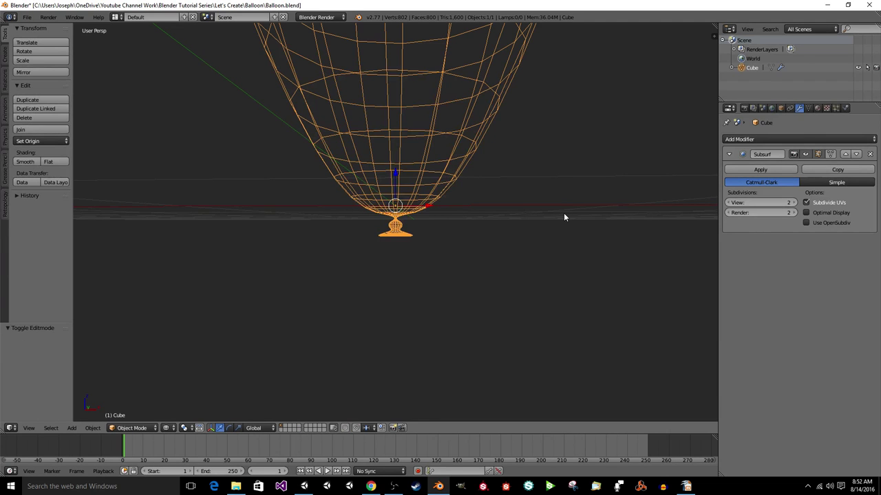
key(a)
key(z)
middle_drag(564, 217, 516, 242)
scroll(553, 218, down, 2)
scroll(515, 241, down, 3)
mouse_move(459, 238)
middle_down()
mouse_move(460, 255)
mouse_move(486, 214)
mouse_move(480, 202)
mouse_move(417, 222)
mouse_move(525, 204)
mouse_move(480, 204)
middle_up()
scroll(460, 229, up, 3)
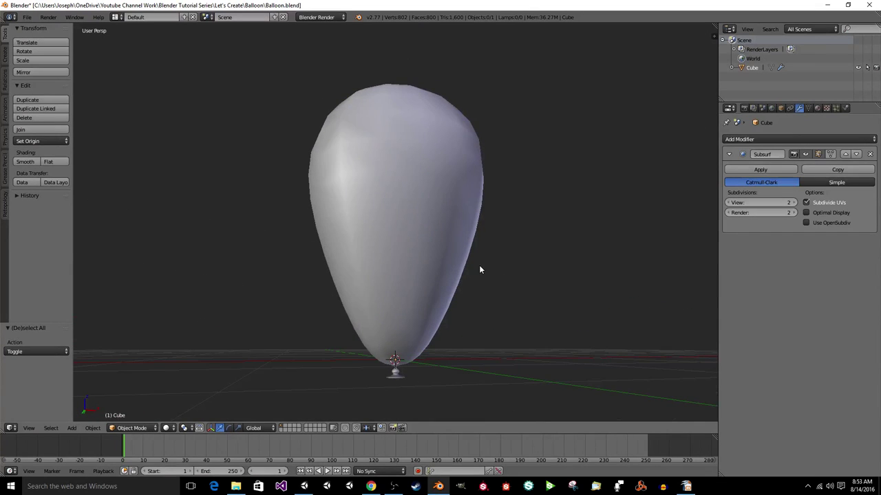
Switch to Chrome, browse the balloon image results, and preview a green balloon.
click(371, 487)
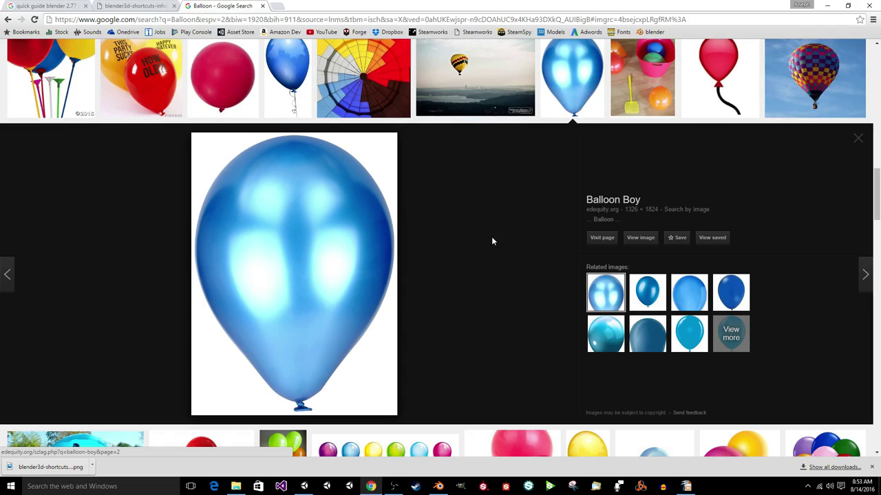
scroll(418, 256, up, 5)
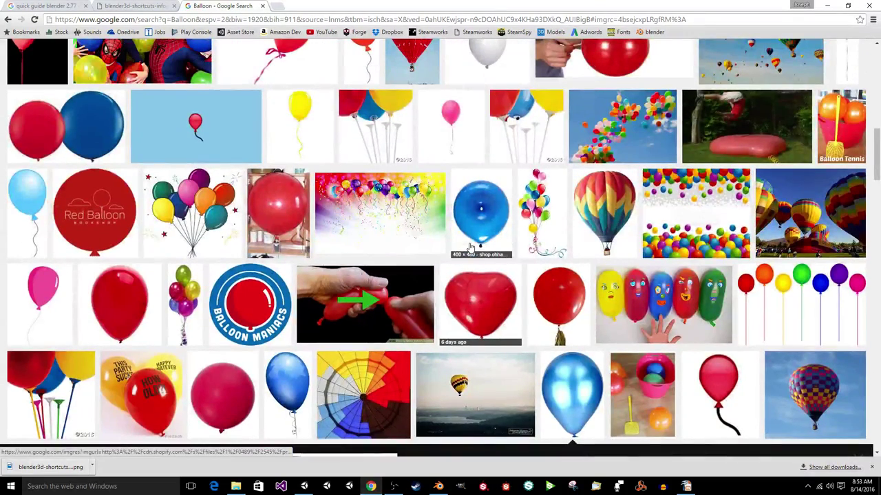
scroll(471, 246, up, 4)
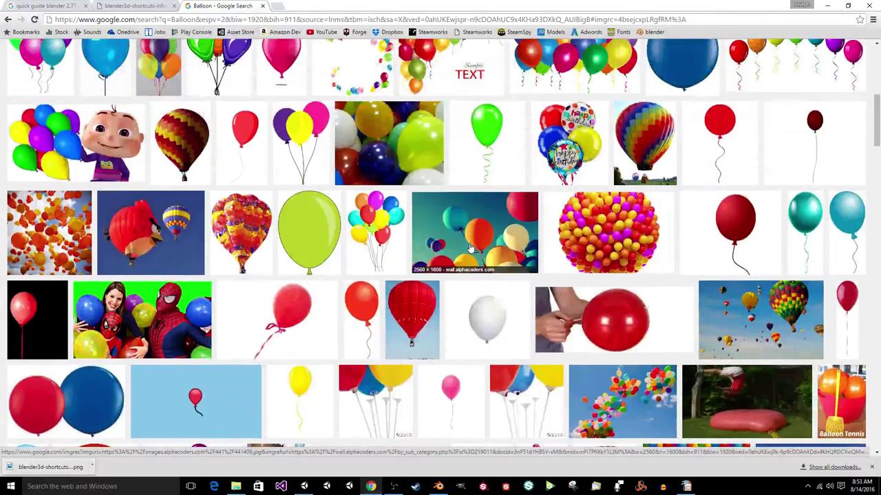
scroll(470, 246, up, 5)
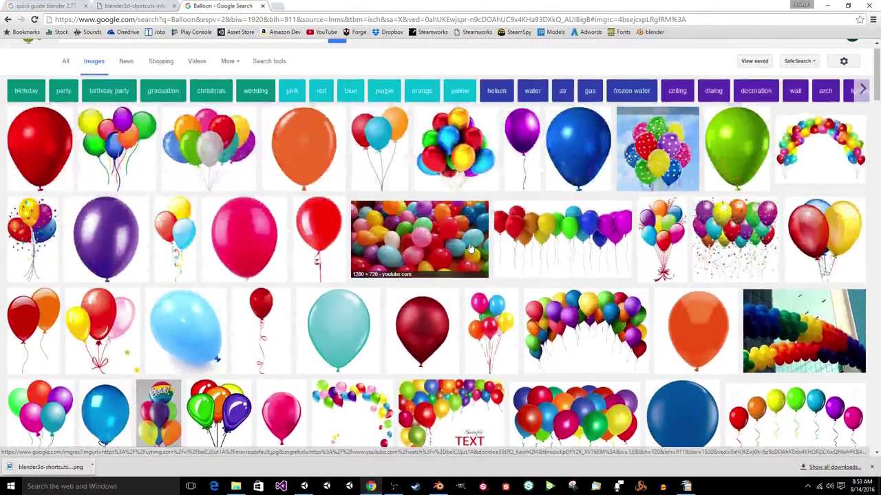
scroll(471, 246, down, 5)
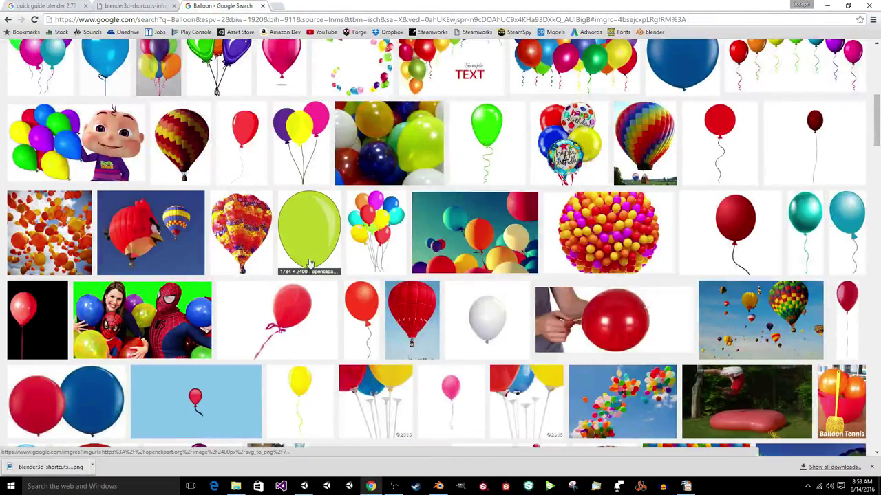
click(303, 260)
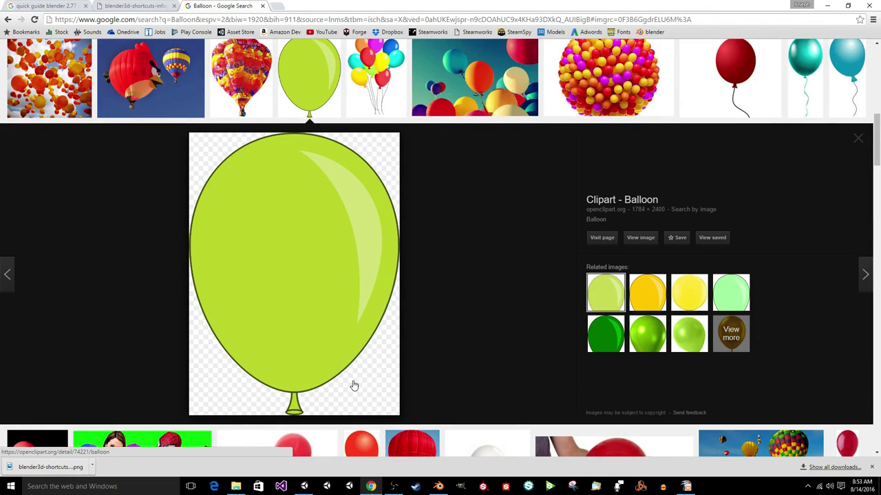
Open the large preview of the glossy blue 'Balloon Boy' balloon.
scroll(353, 383, down, 10)
scroll(368, 359, down, 3)
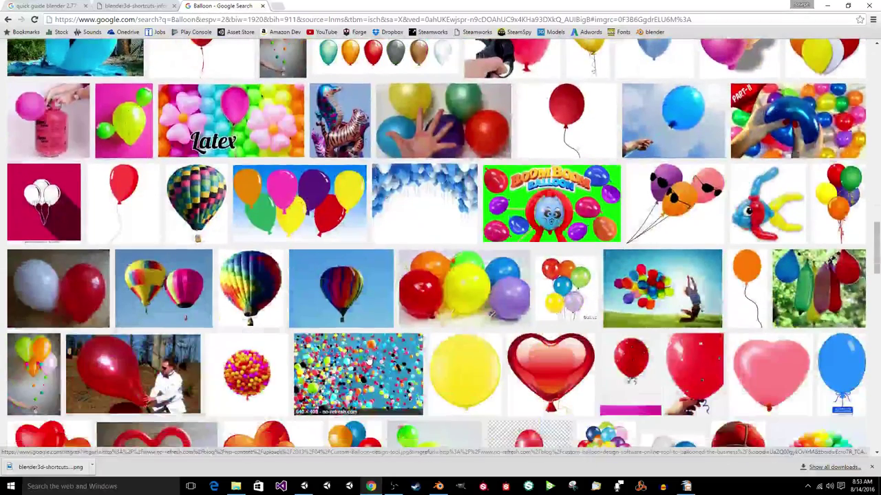
scroll(368, 359, up, 3)
scroll(368, 360, down, 7)
scroll(368, 359, up, 5)
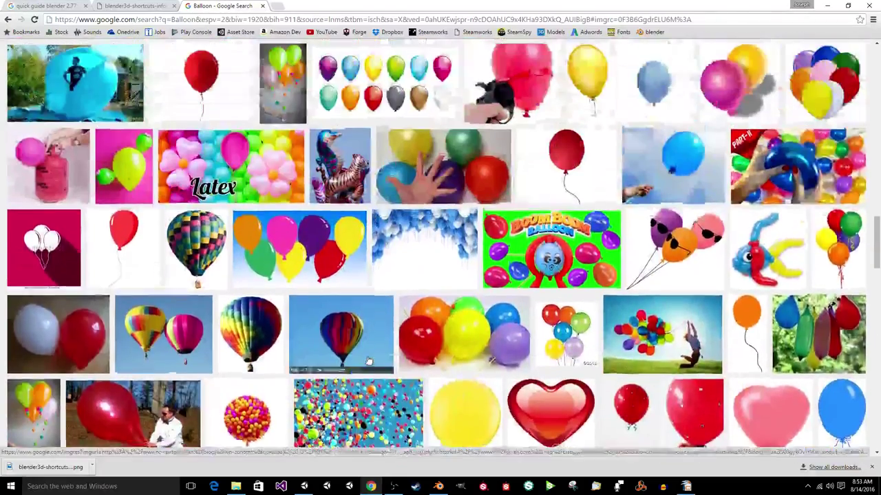
click(569, 135)
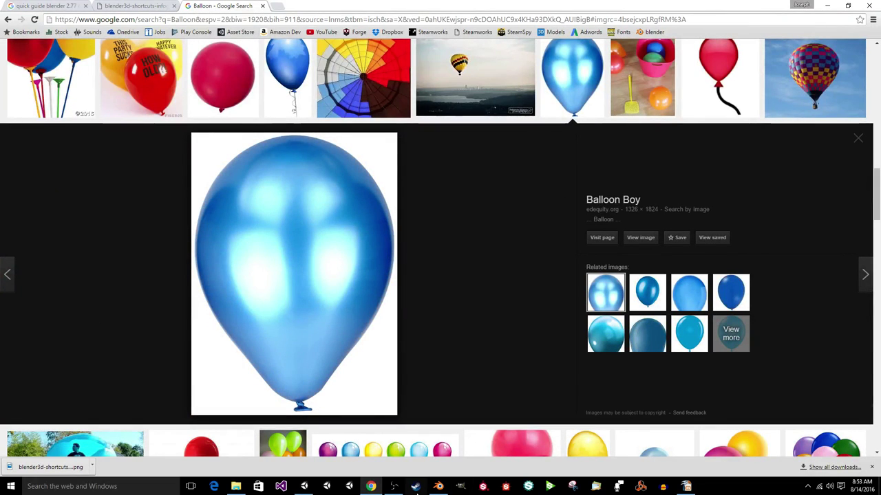
mouse_move(433, 488)
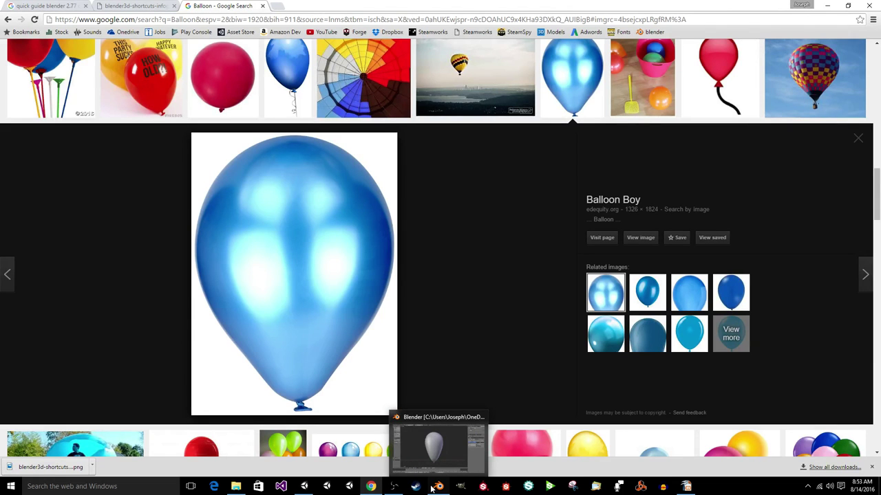
Back in Blender, set the front view with Numpad 1 and select the balloon object.
click(433, 488)
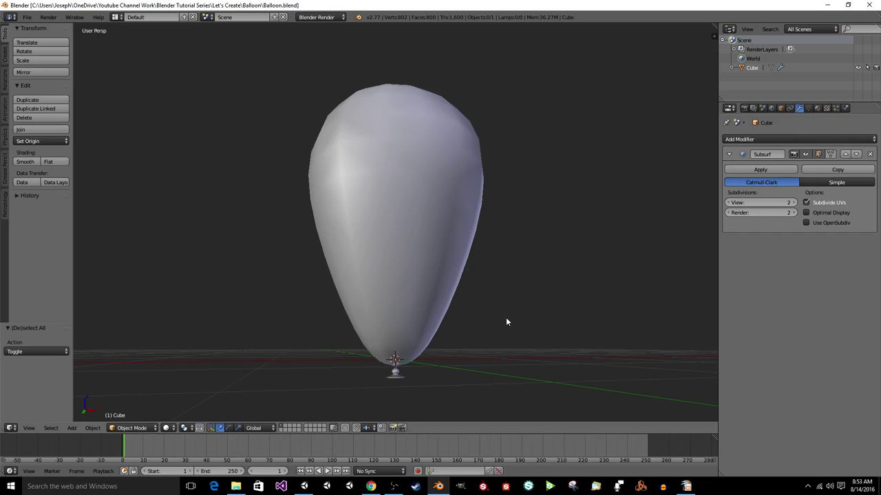
middle_drag(506, 321, 463, 356)
scroll(475, 348, down, 3)
key(F3)
key(KP_1)
click(563, 300)
mouse_move(428, 330)
middle_down()
mouse_move(459, 331)
mouse_move(478, 310)
mouse_move(440, 328)
middle_up()
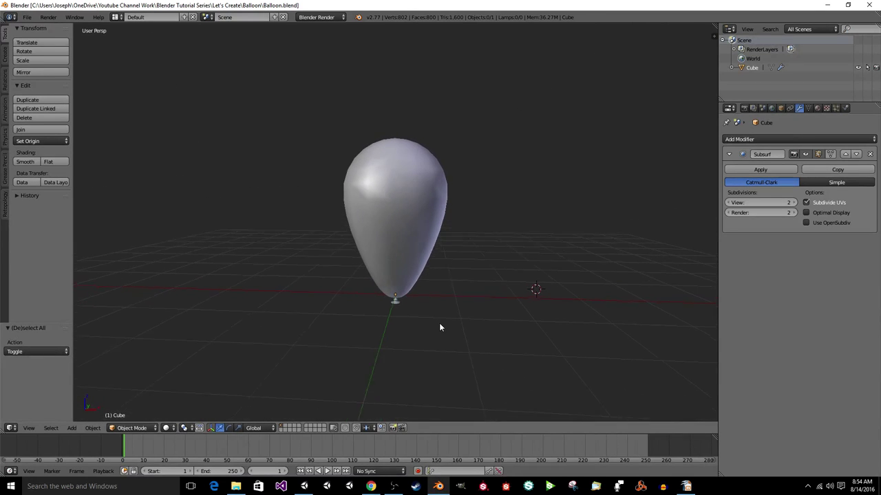
right_click(410, 241)
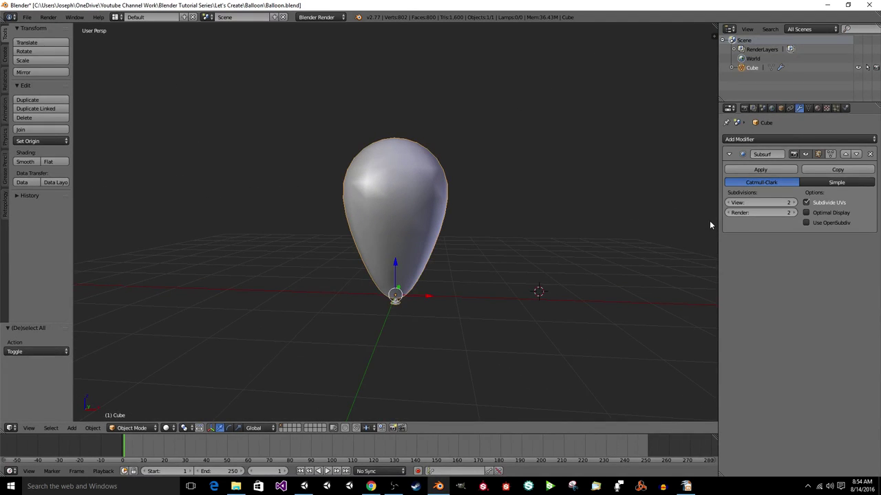
Rename the balloon's material to 'Balloon Material' in the Material tab.
click(816, 109)
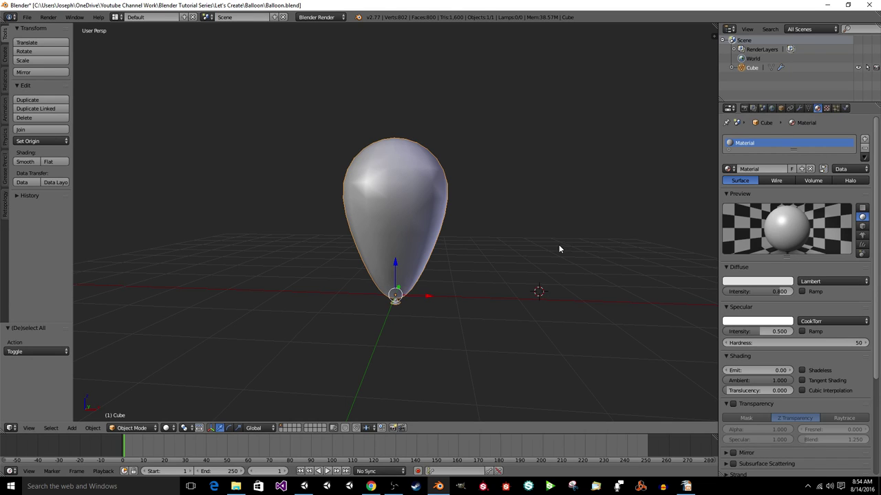
click(754, 168)
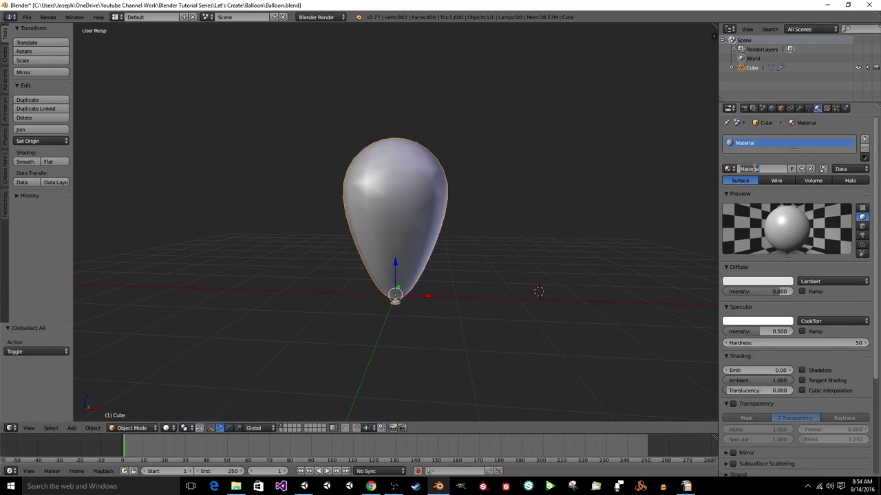
text(Balloon Material)
key(Return)
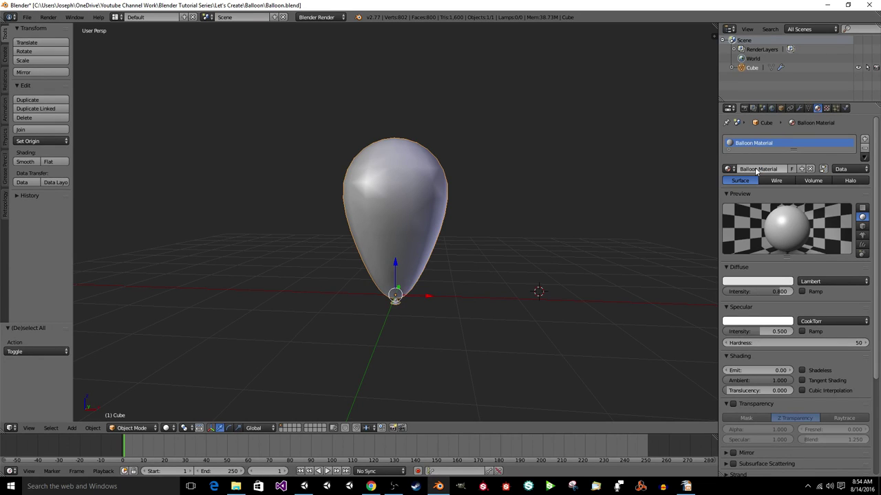
Set the material's diffuse colour to blue on the colour wheel.
click(766, 284)
drag(770, 180, 761, 181)
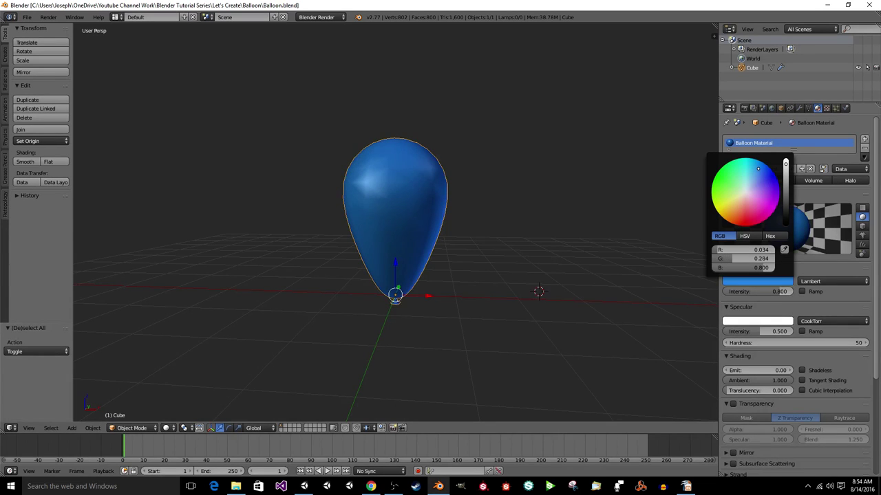
mouse_move(556, 224)
middle_down()
mouse_move(602, 214)
mouse_move(555, 220)
middle_up()
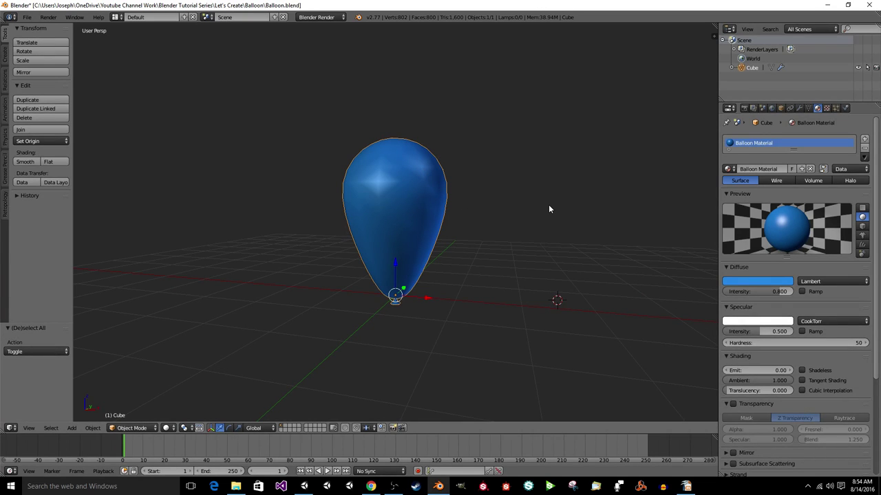
Show the balloon's Subsurf modifier settings in the Properties Modifiers tab.
key(space)
key(Escape)
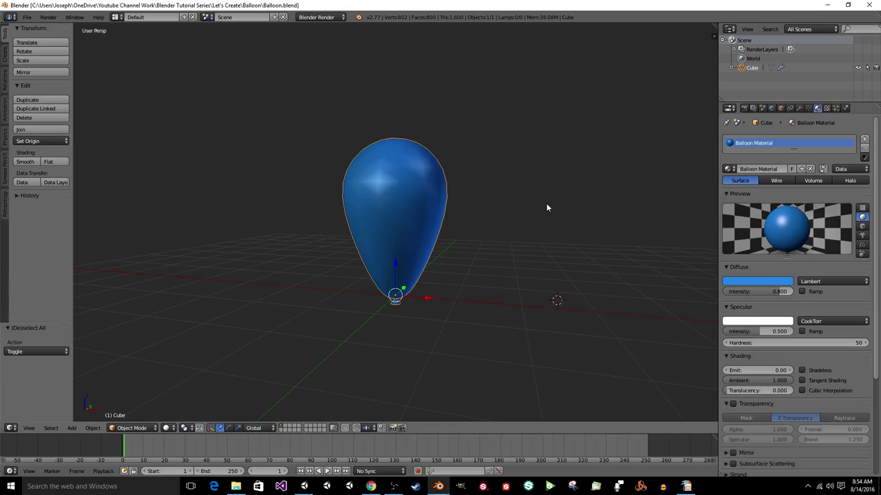
key(Tab)
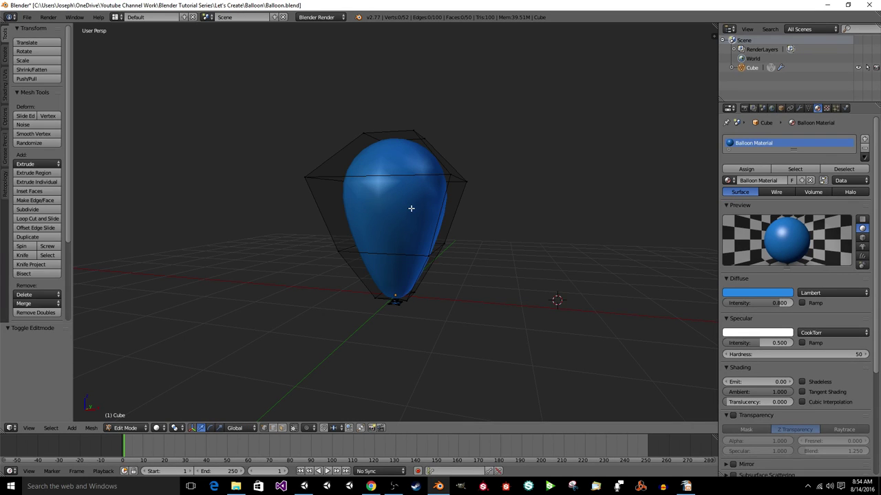
key(Tab)
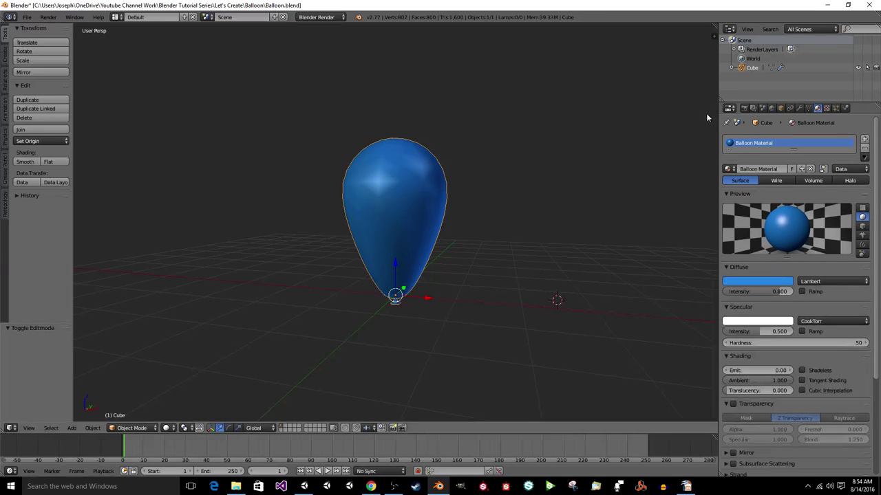
click(798, 109)
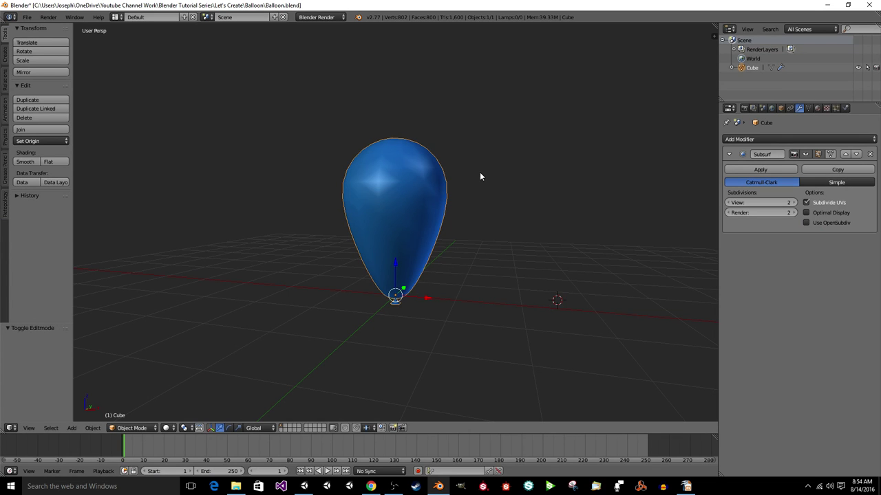
In Edit Mode, select the top vertex of the balloon's cage.
key(Tab)
middle_drag(426, 203, 310, 221)
middle_drag(363, 172, 341, 191)
right_click(399, 176)
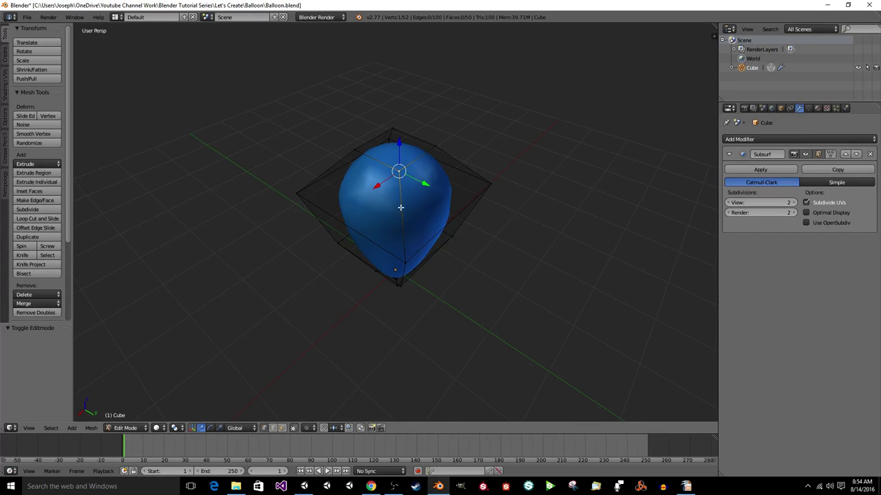
Mark the selected vertical edge from the top down as a UV seam, then deselect all.
click(4, 98)
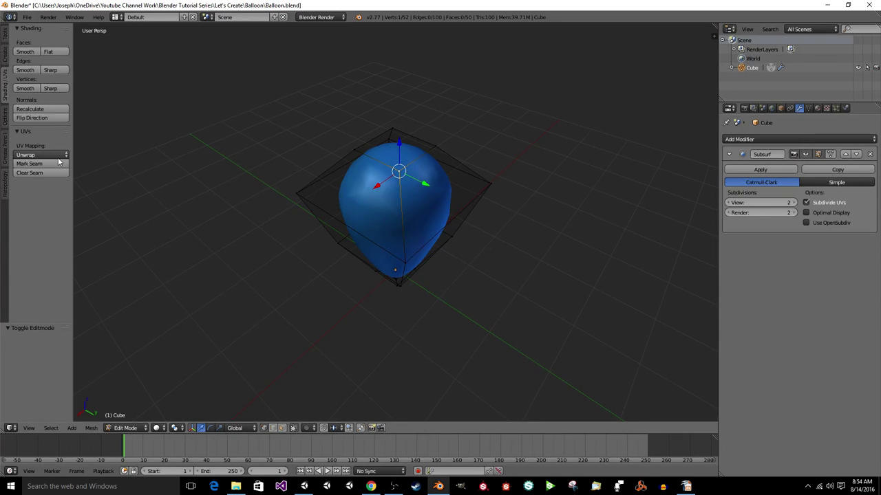
middle_drag(437, 249, 395, 279)
scroll(398, 303, up, 3)
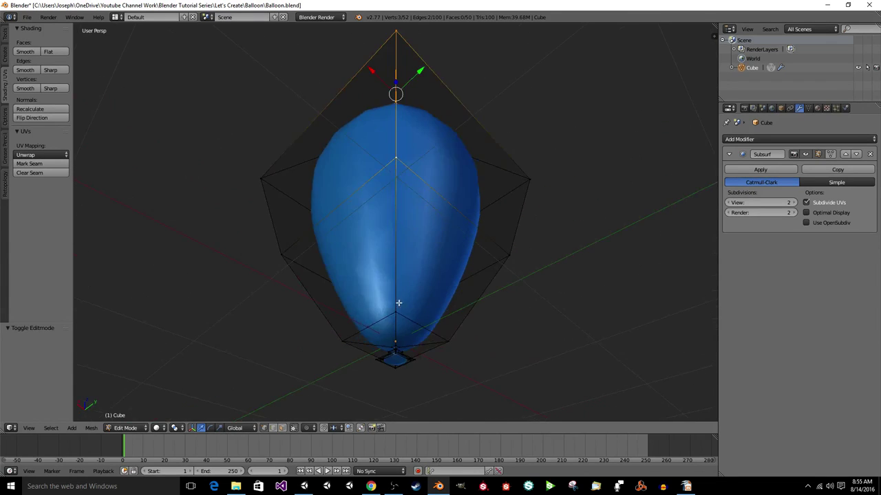
shift+right_click(401, 313)
middle_drag(402, 313, 400, 323)
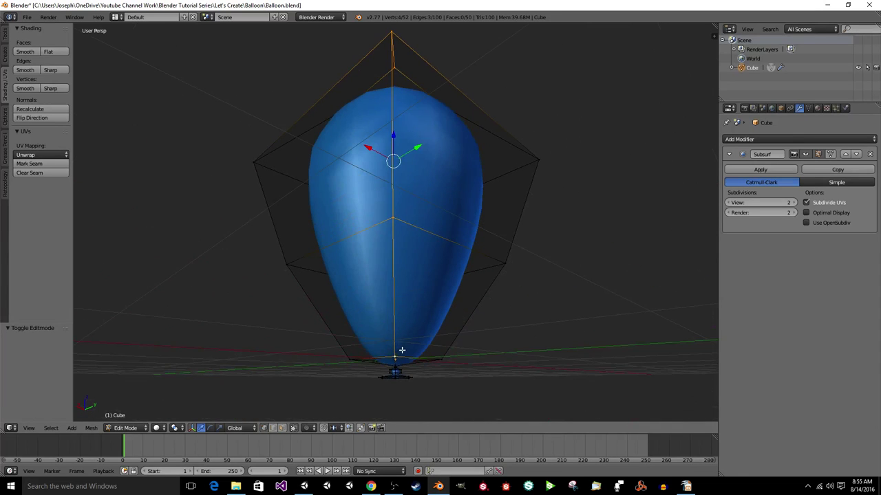
click(29, 164)
key(a)
Select the cage's bottom vertex and a neighbouring vertex to form the next edge.
middle_drag(317, 177, 352, 242)
middle_drag(435, 176, 502, 178)
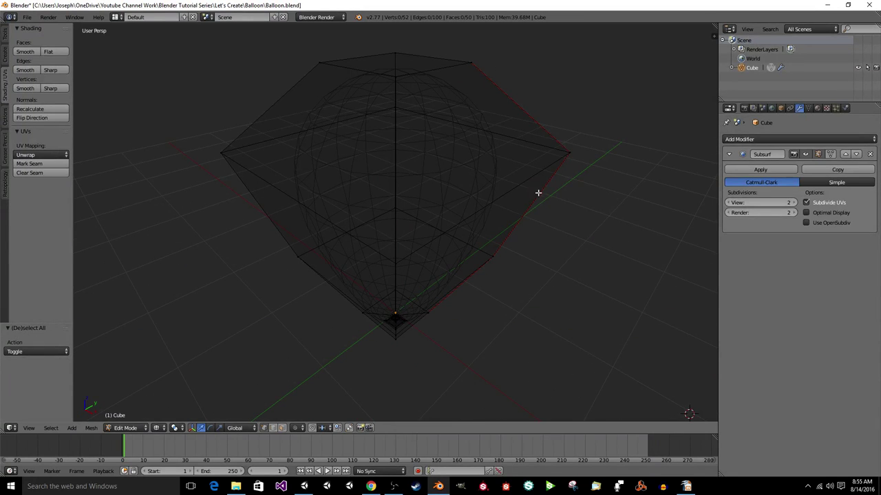
middle_drag(506, 241, 403, 154)
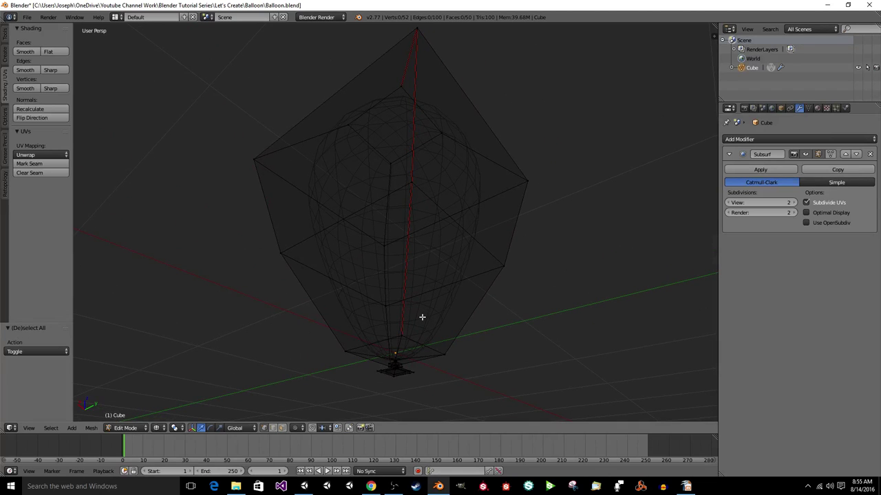
right_click(403, 338)
key(KP_Decimal)
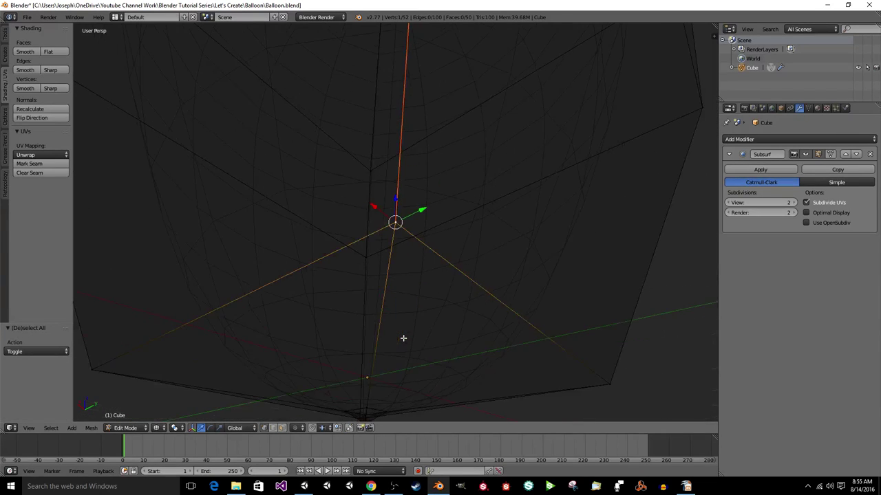
scroll(403, 340, down, 2)
mouse_move(403, 340)
middle_down()
mouse_move(401, 356)
mouse_move(401, 335)
middle_up()
shift+right_click(381, 306)
Mark the selected edge as a seam and extend the selection down the neck to the base corner.
middle_drag(381, 307, 479, 316)
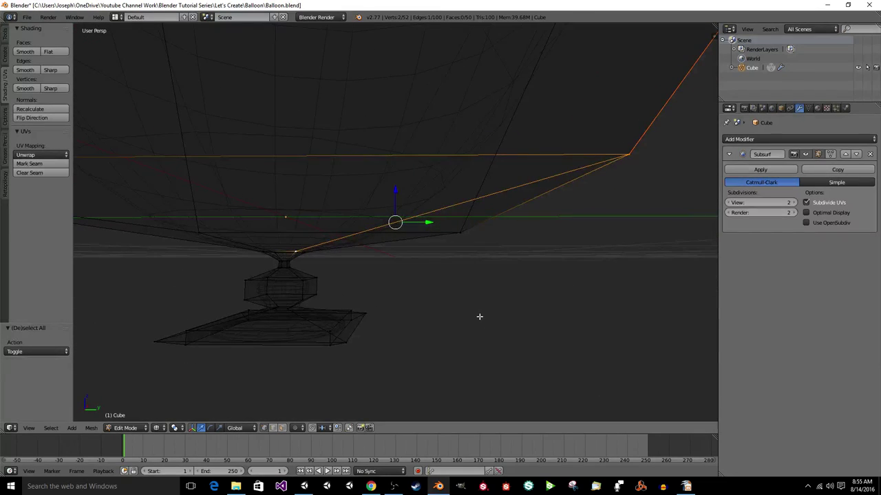
click(64, 163)
middle_drag(285, 267, 276, 258)
shift+click(294, 271)
shift+click(296, 276)
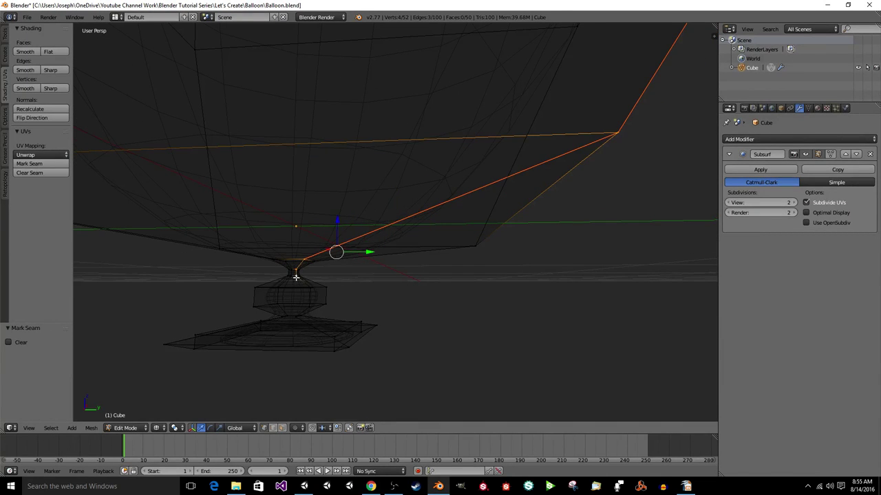
middle_drag(307, 294, 355, 309)
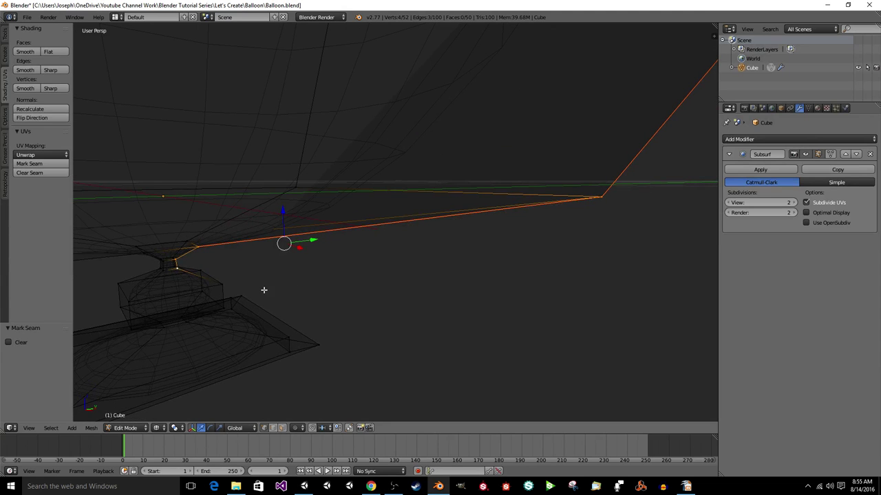
shift+click(222, 293)
shift+click(223, 305)
middle_drag(222, 304, 241, 299)
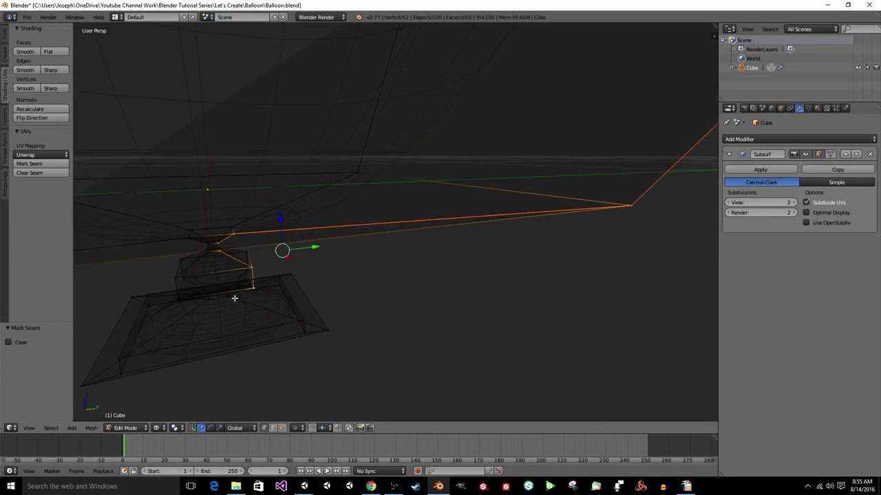
shift+click(281, 308)
shift+click(305, 320)
shift+click(327, 329)
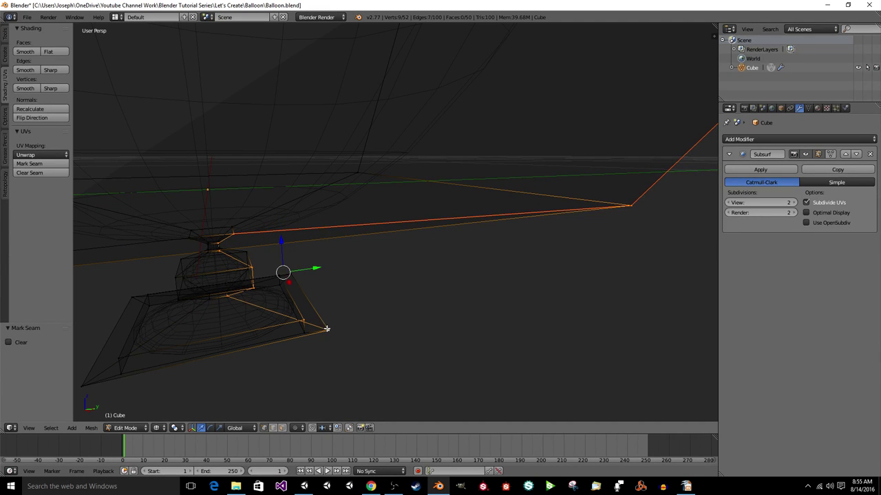
middle_drag(325, 303, 329, 267)
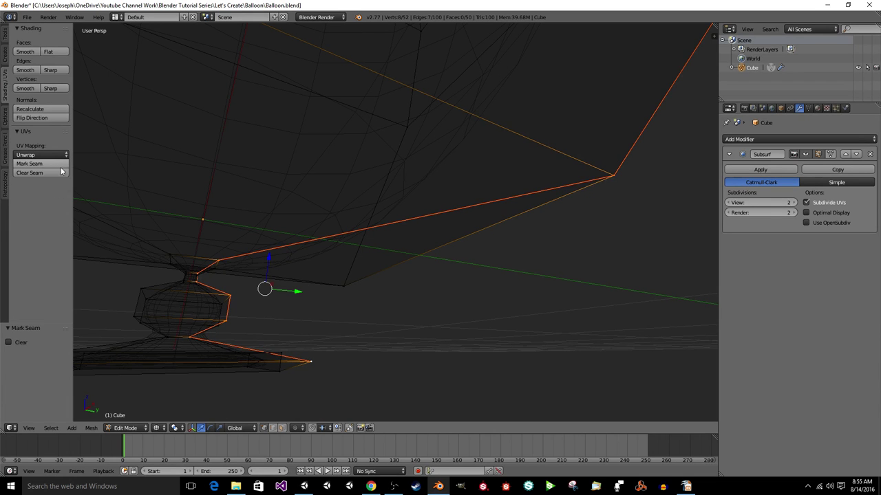
Select several vertices along the balloon's base, then deselect them again.
key(a)
middle_drag(474, 314, 376, 349)
right_click(320, 357)
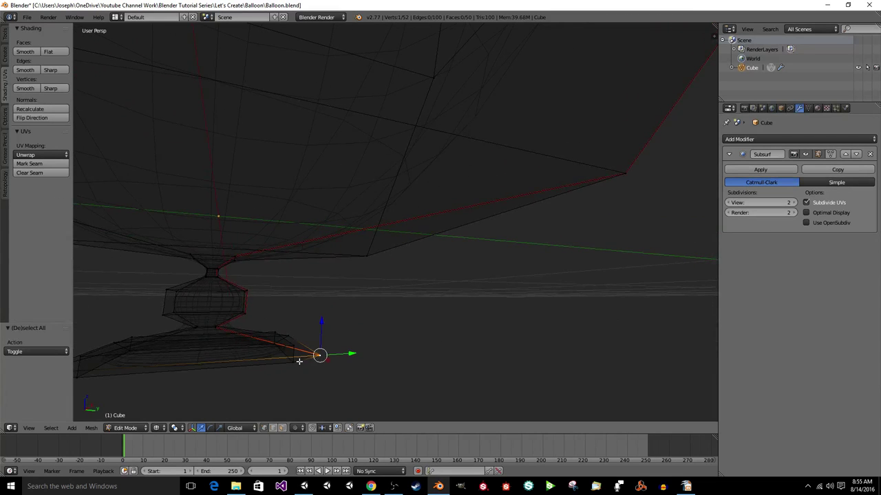
shift+right_click(298, 360)
shift+right_click(295, 343)
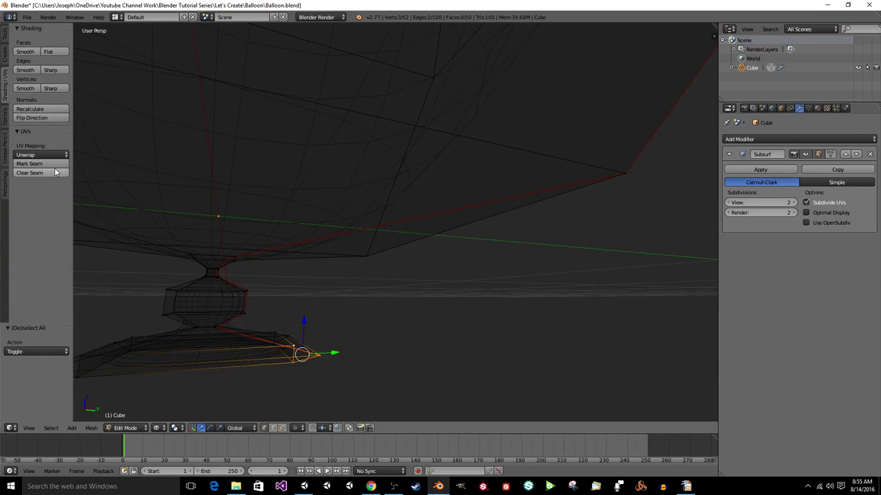
key(a)
middle_drag(336, 307, 282, 318)
scroll(637, 218, down, 6)
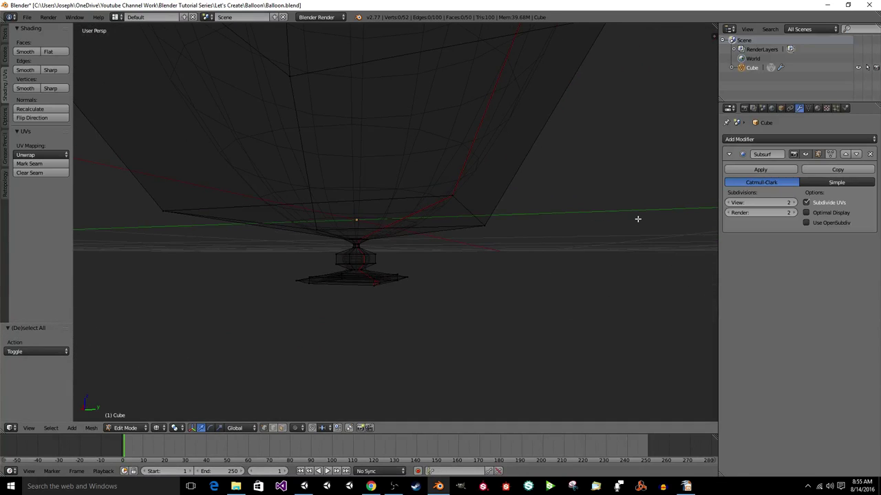
Save over the existing file and apply the Subsurf modifier to make a dense mesh.
middle_drag(497, 275, 554, 302)
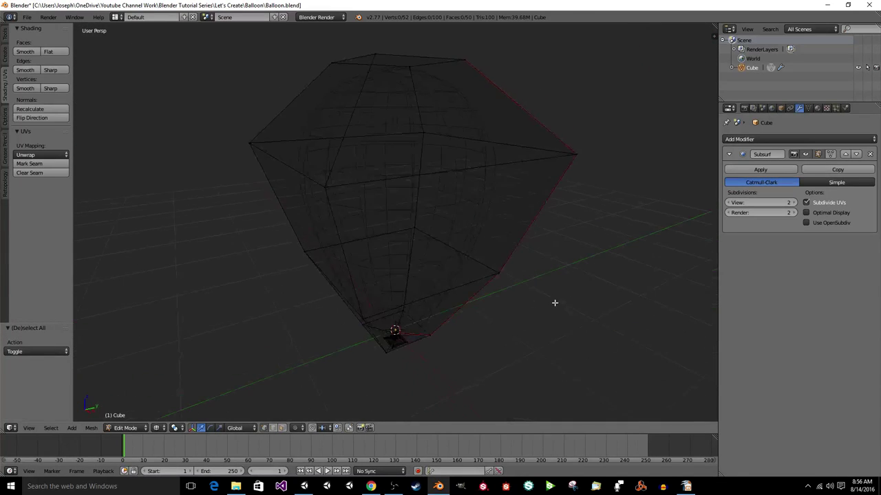
key(Tab)
key(Tab)
key(ctrl+s)
click(532, 288)
key(Tab)
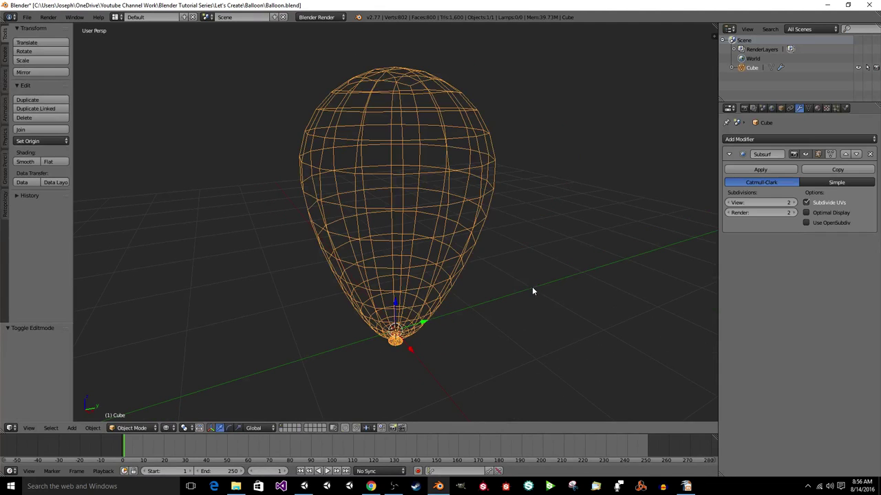
click(746, 173)
In Edit Mode with solid shading, select a vertex path up the side toward the balloon's top.
key(Tab)
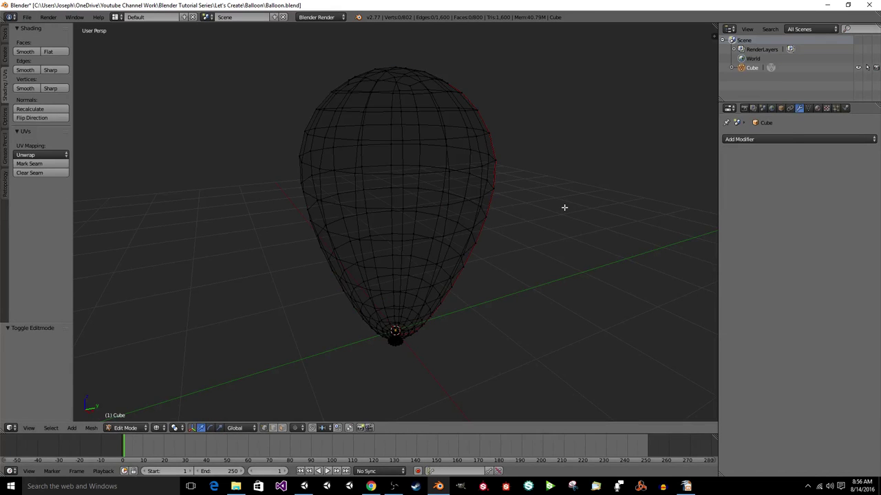
scroll(558, 212, down, 2)
middle_drag(558, 213, 475, 264)
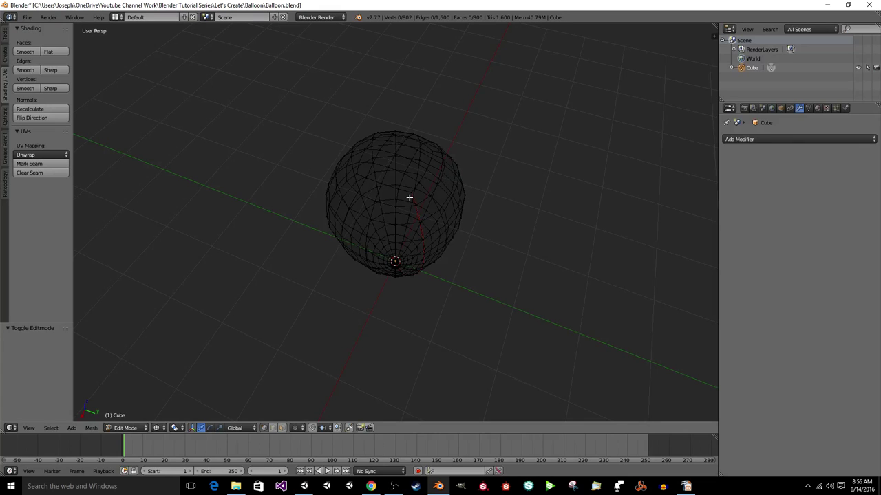
mouse_move(418, 188)
middle_down()
mouse_move(449, 174)
mouse_move(429, 172)
mouse_move(421, 188)
mouse_move(433, 187)
middle_up()
right_click(436, 157)
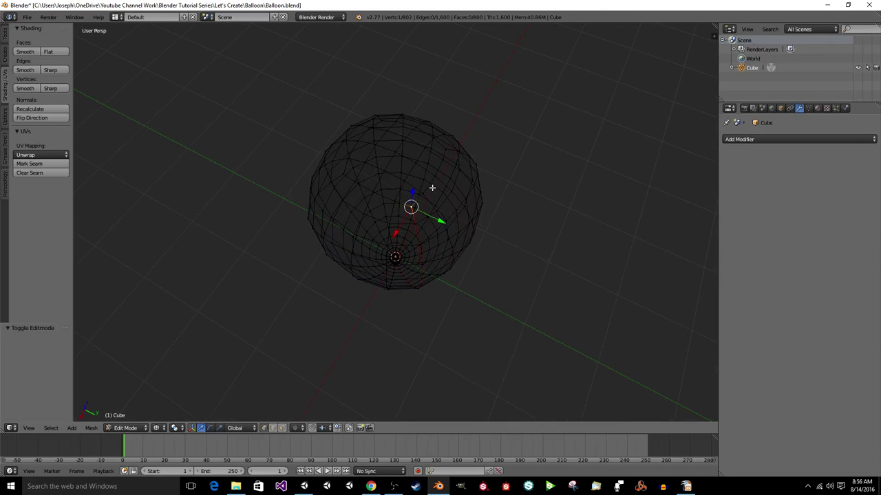
key(z)
shift+right_click(419, 194)
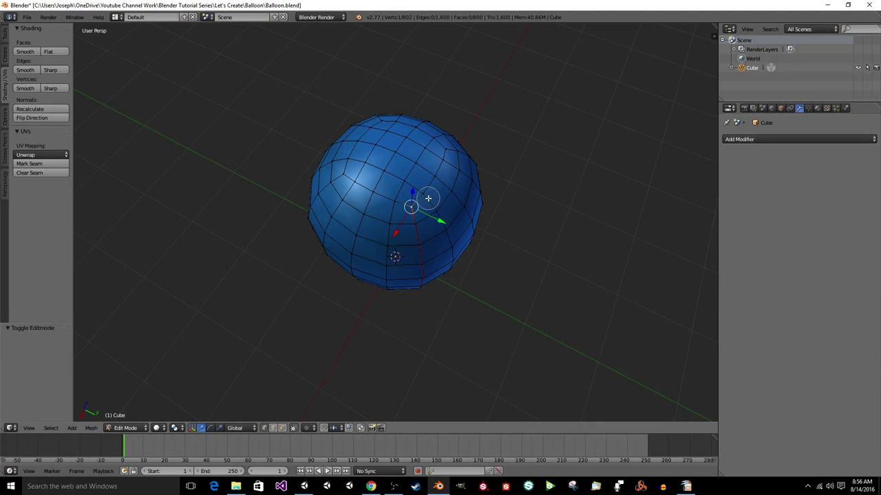
shift+right_click(425, 181)
shift+right_click(433, 169)
shift+right_click(440, 157)
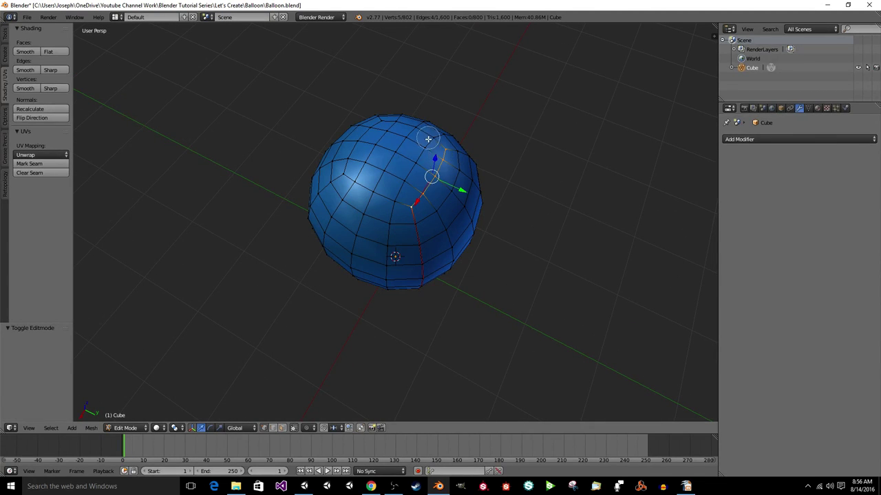
shift+right_click(429, 137)
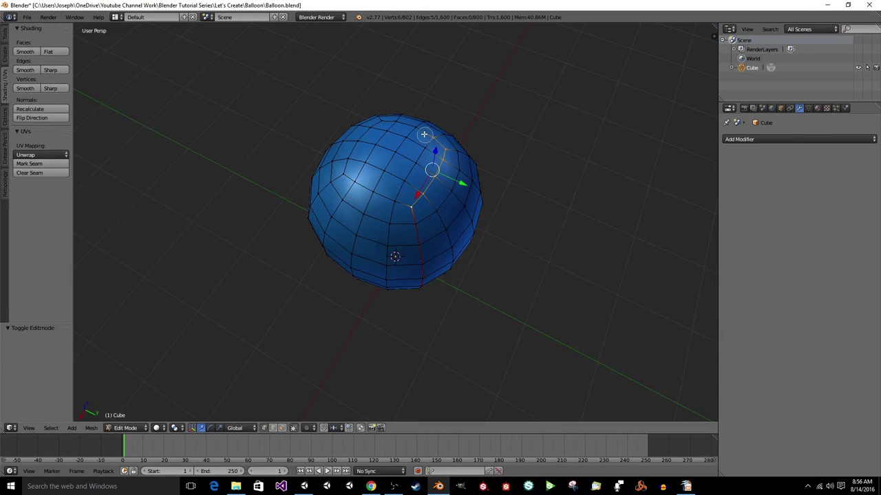
Extend the path across the top, mark it as a UV seam, and deselect all.
shift+right_click(417, 132)
shift+right_click(406, 130)
shift+right_click(396, 128)
shift+right_click(387, 128)
shift+right_click(387, 127)
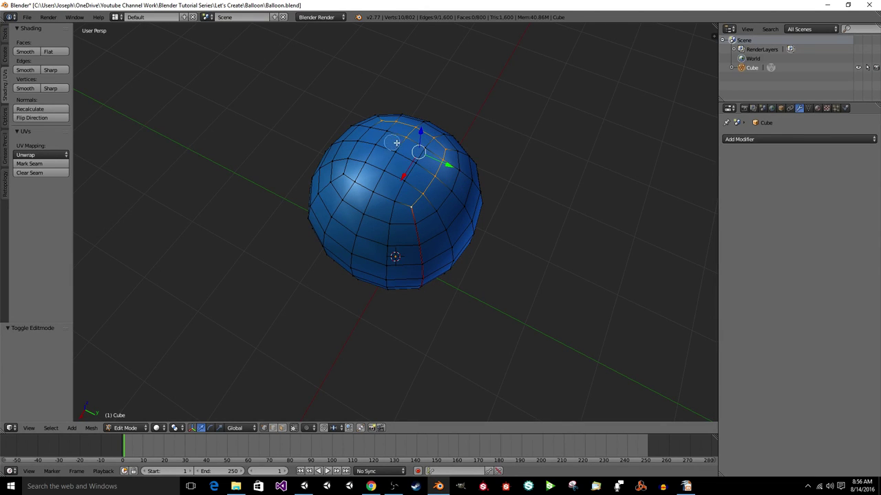
shift+right_click(399, 131)
click(54, 165)
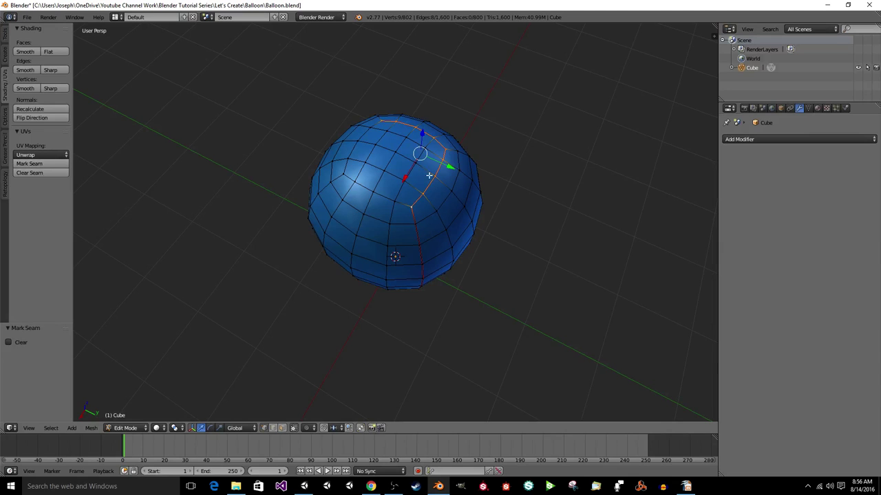
key(a)
middle_drag(433, 174, 392, 95)
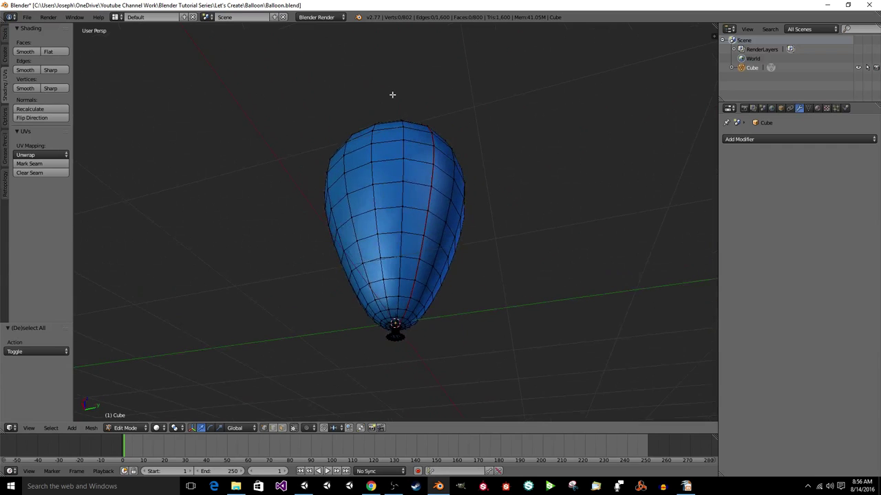
Select the knot at the balloon's base with L and zoom the view onto it.
right_click(402, 323)
key(a)
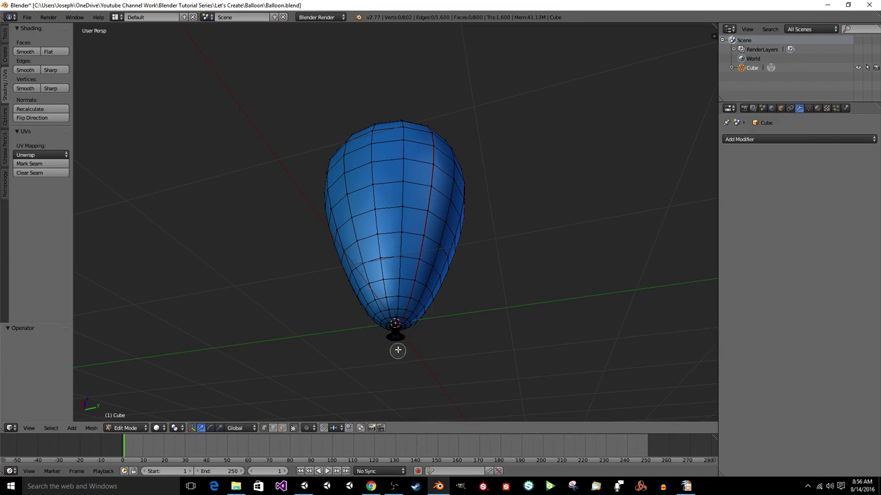
key(l)
key(KP_Decimal)
scroll(456, 287, down, 2)
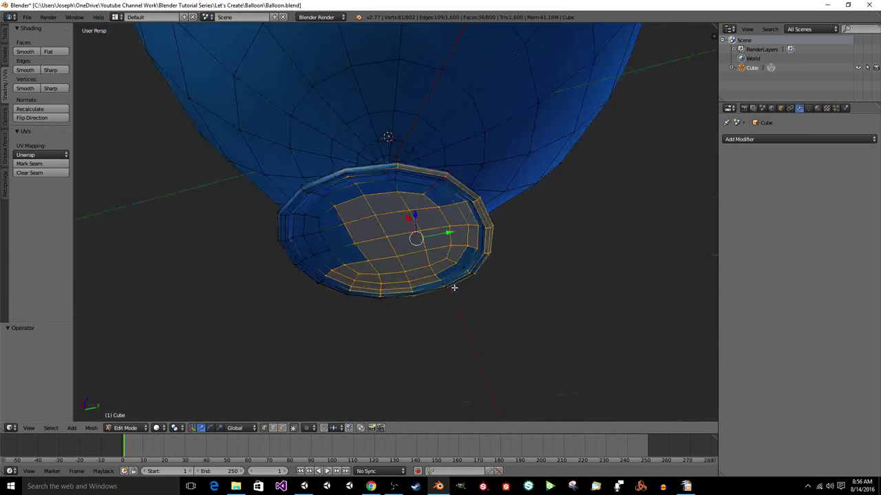
key(KP_8)
key(KP_8)
scroll(455, 278, up, 3)
middle_drag(454, 278, 453, 250)
key(a)
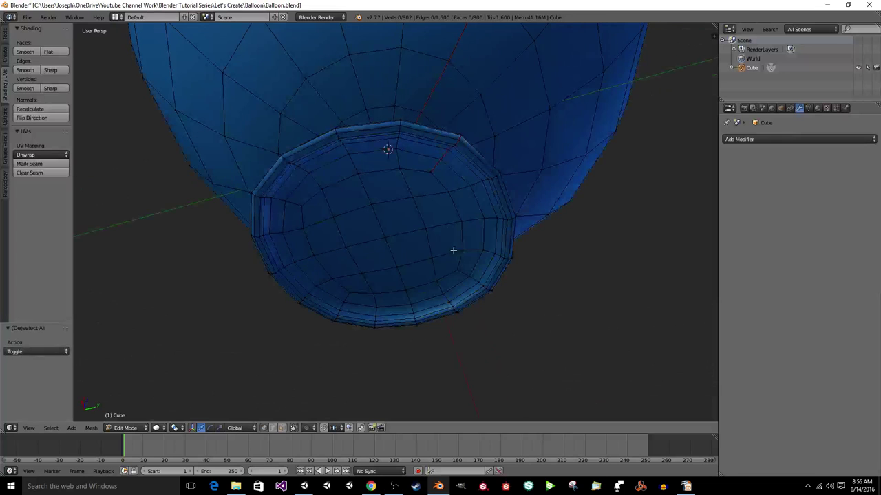
Mark a seam down the knot's inner wall and along its bottom ring.
right_click(428, 171)
shift+right_click(447, 195)
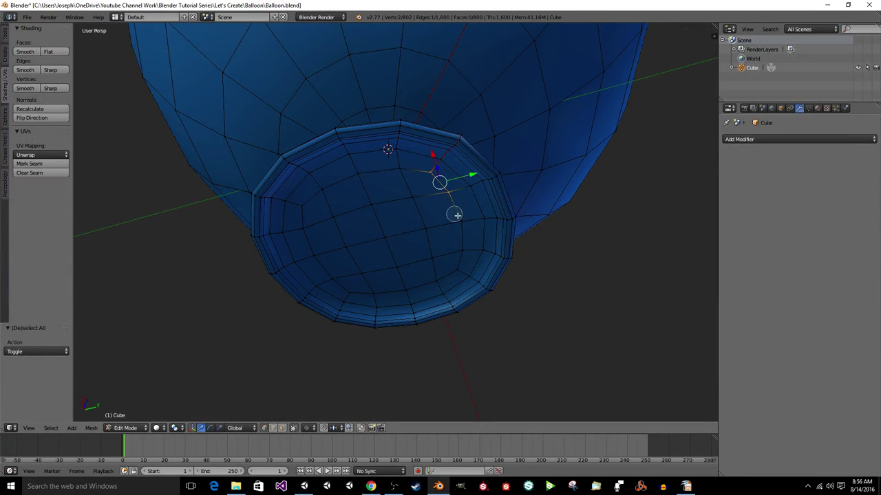
shift+right_click(462, 225)
shift+right_click(460, 253)
shift+right_click(444, 277)
shift+right_click(413, 287)
shift+right_click(389, 291)
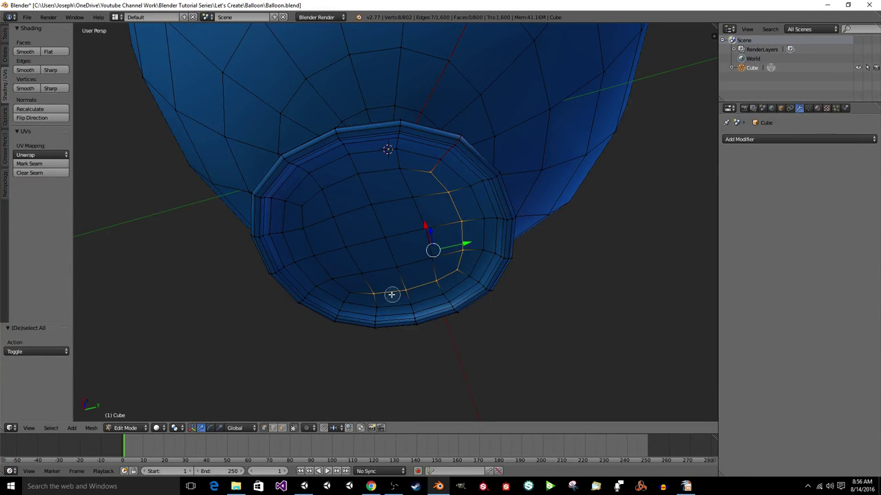
shift+right_click(372, 293)
shift+right_click(349, 293)
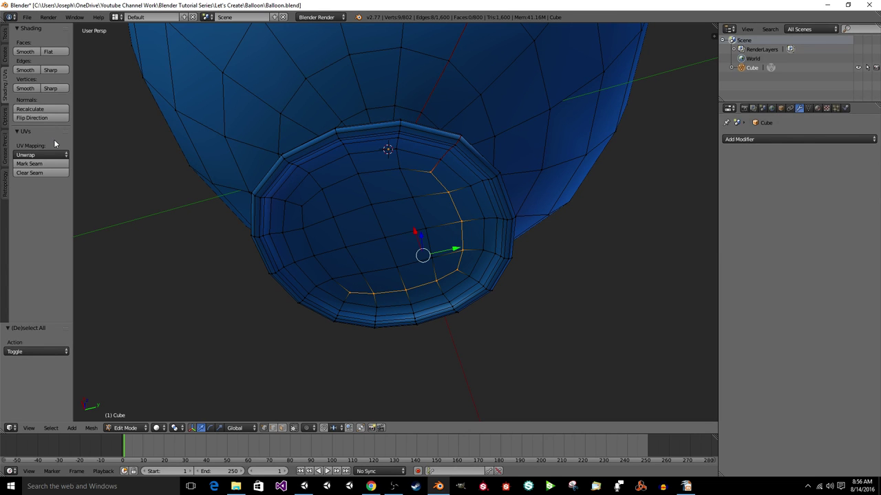
click(29, 164)
key(a)
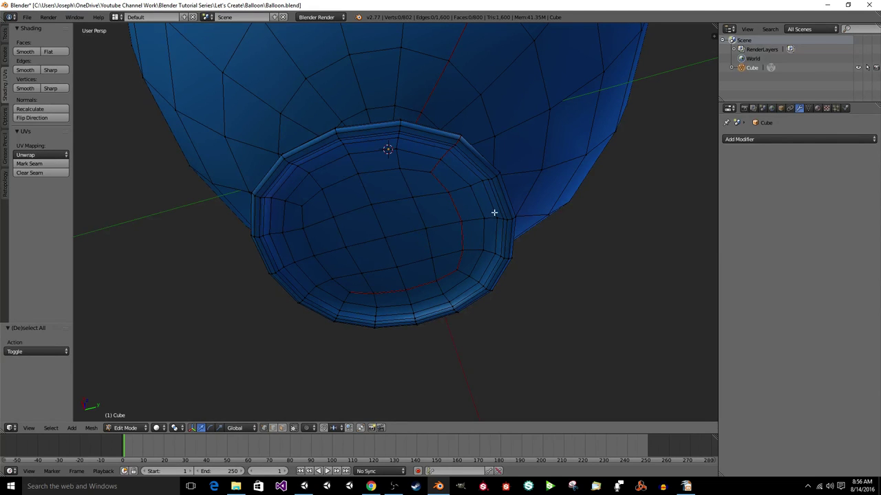
middle_drag(494, 213, 523, 287)
scroll(528, 306, down, 5)
scroll(445, 296, down, 4)
middle_drag(445, 295, 574, 337)
Try selecting an edge path near the balloon's top, then clear the selection.
key(a)
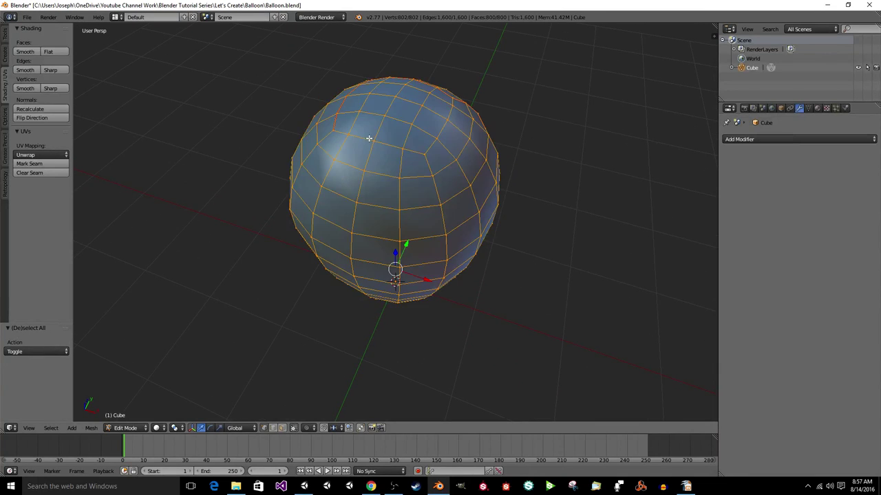
key(a)
right_click(335, 130)
ctrl+right_click(396, 148)
ctrl+right_click(422, 154)
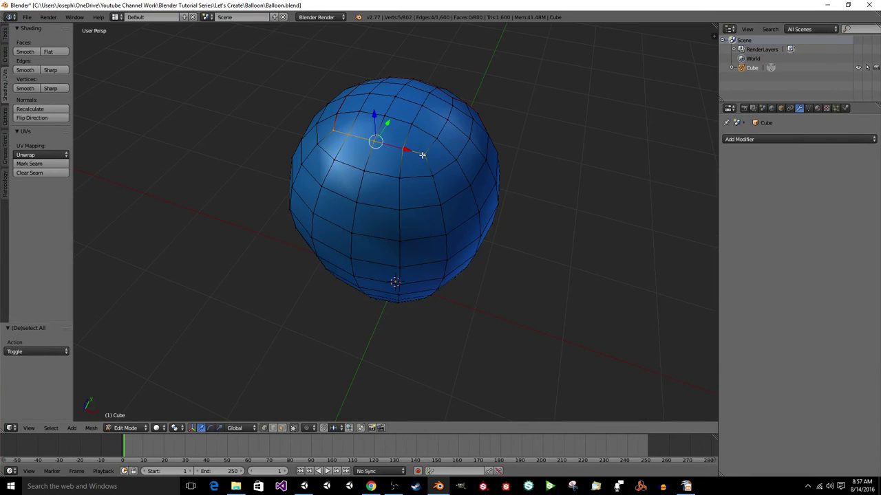
key(a)
middle_drag(311, 175, 347, 100)
Circle-select a path up the knot's inner wall and mark it as a UV seam.
key(l)
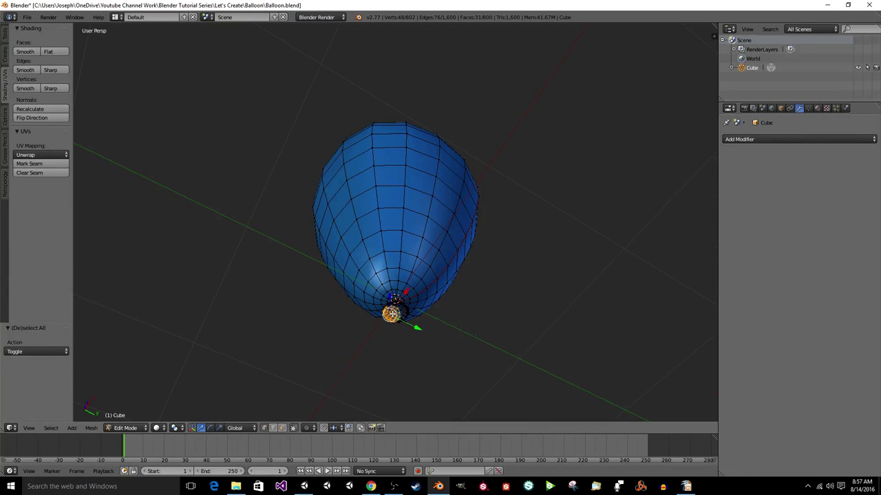
key(KP_Decimal)
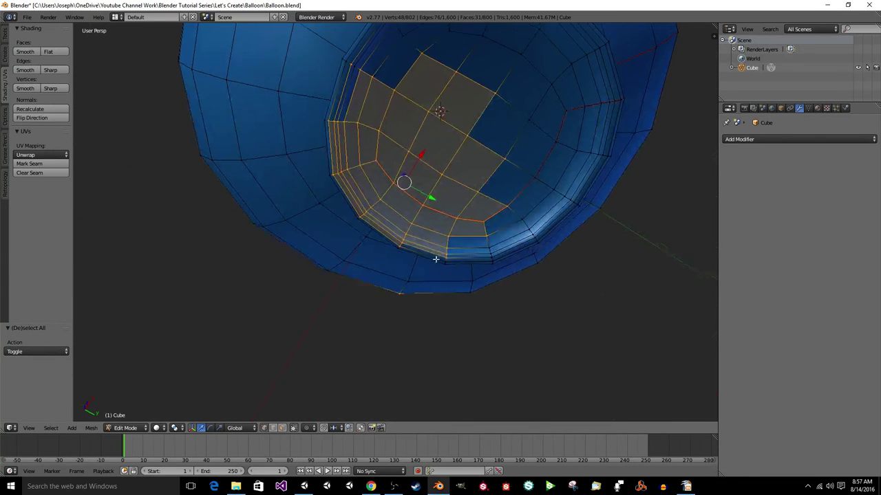
middle_drag(440, 276, 423, 300)
key(a)
key(c)
mouse_move(359, 285)
mouse_down()
mouse_move(353, 279)
mouse_move(383, 203)
mouse_move(422, 175)
mouse_move(390, 181)
mouse_up()
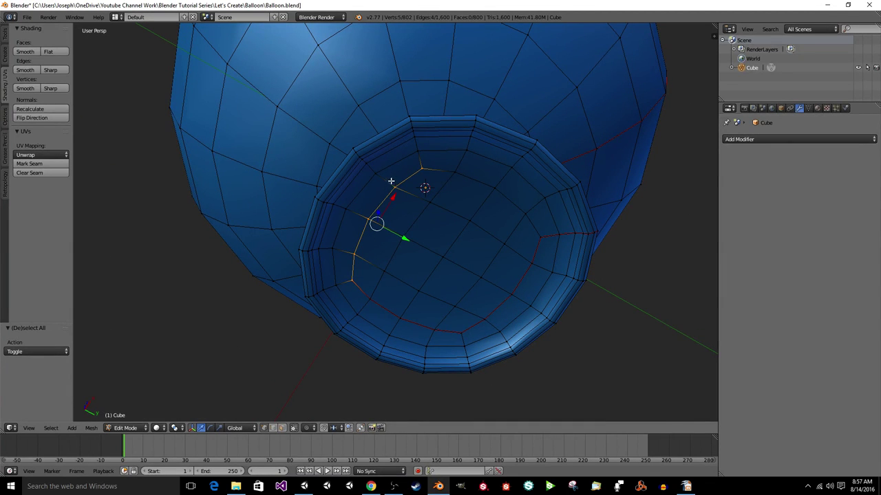
right_click(391, 181)
click(42, 164)
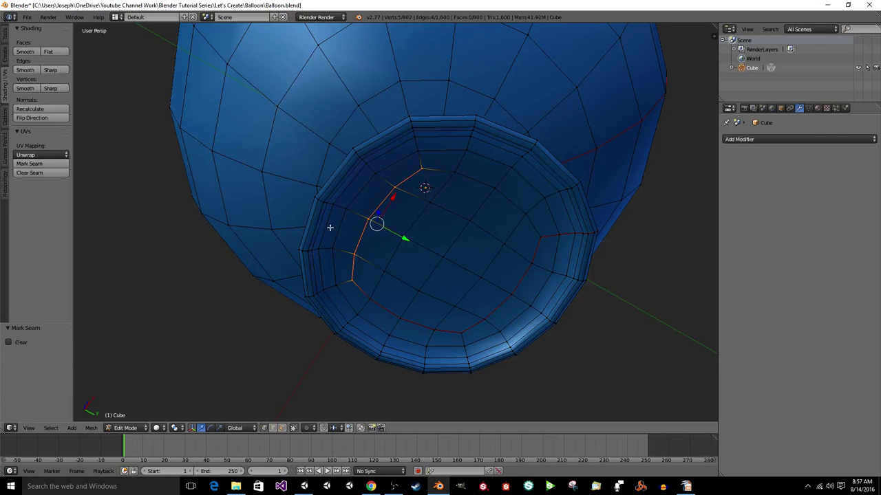
key(a)
Frame the whole balloon and save over the Balloon blend file.
scroll(471, 253, down, 2)
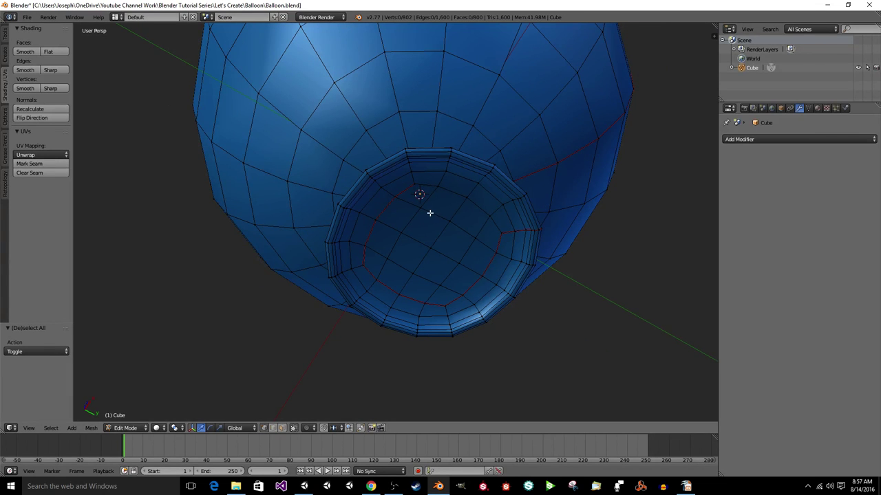
scroll(430, 213, down, 2)
middle_drag(404, 181, 438, 257)
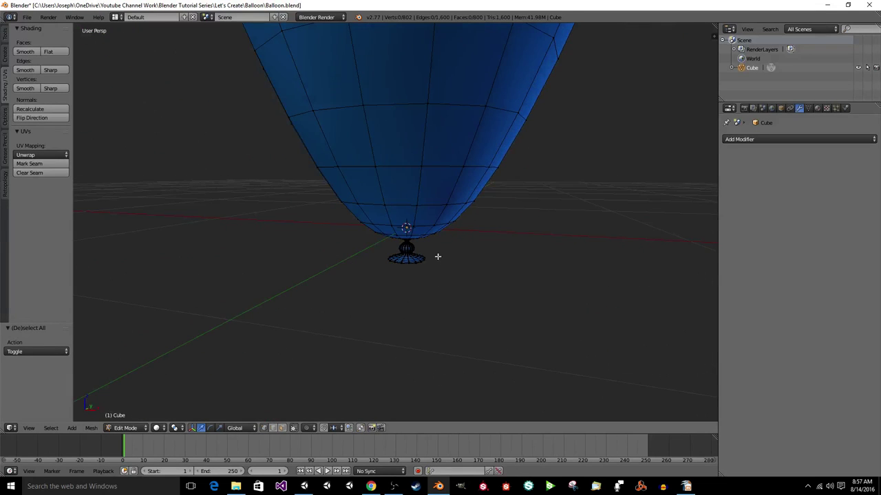
key(Home)
key(ctrl+s)
click(421, 231)
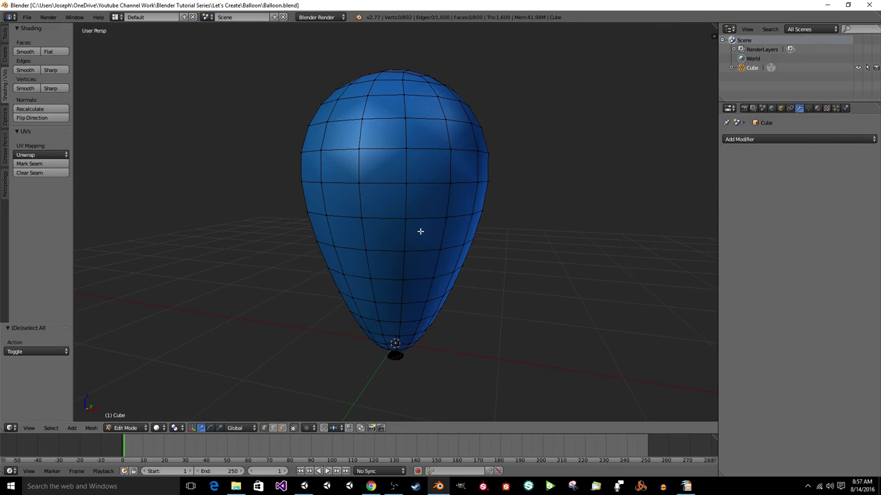
Close the timeline strip to enlarge the 3D view, staying in Edit Mode.
key(Tab)
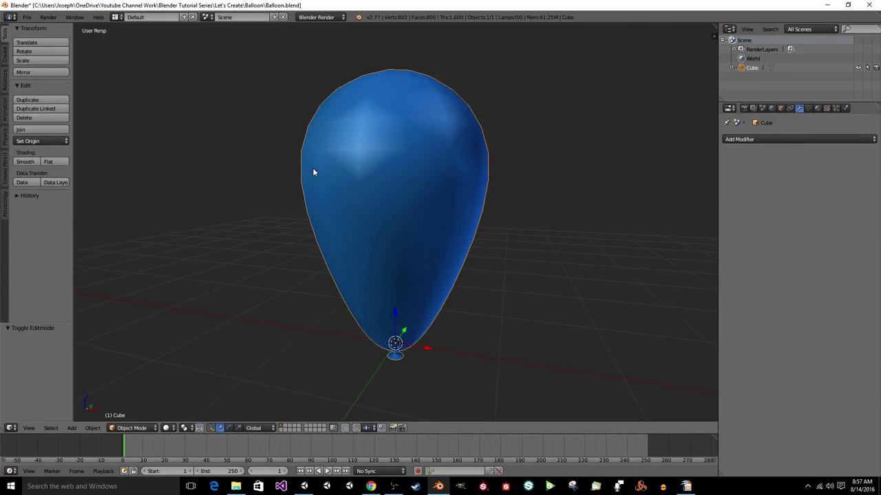
key(Tab)
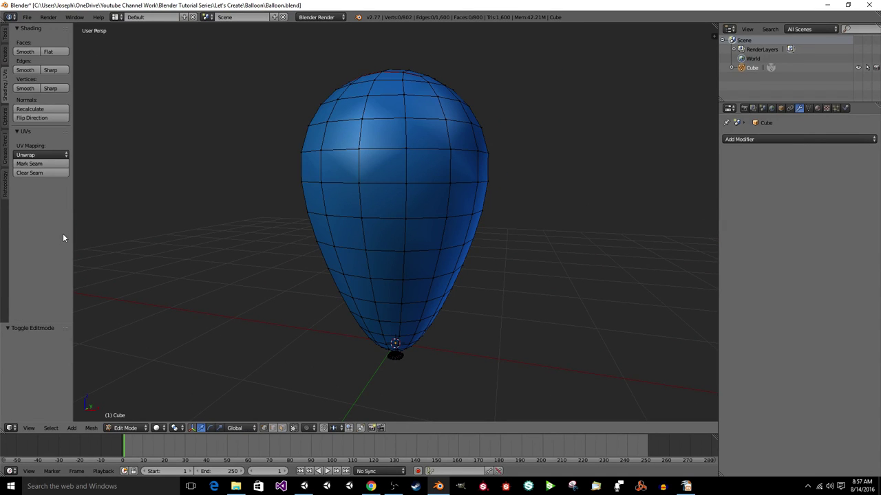
drag(4, 436, 8, 420)
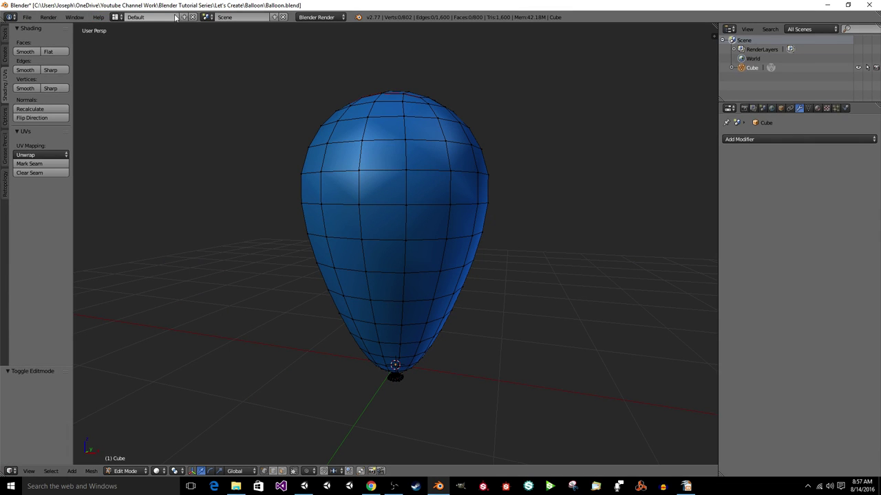
Switch to the UV Editing layout, widen the 3D view, and select the whole balloon mesh.
click(115, 17)
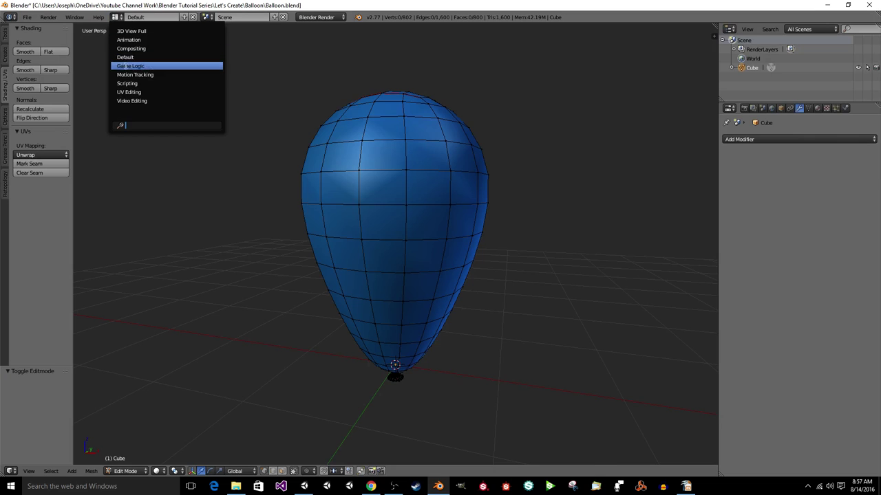
click(125, 92)
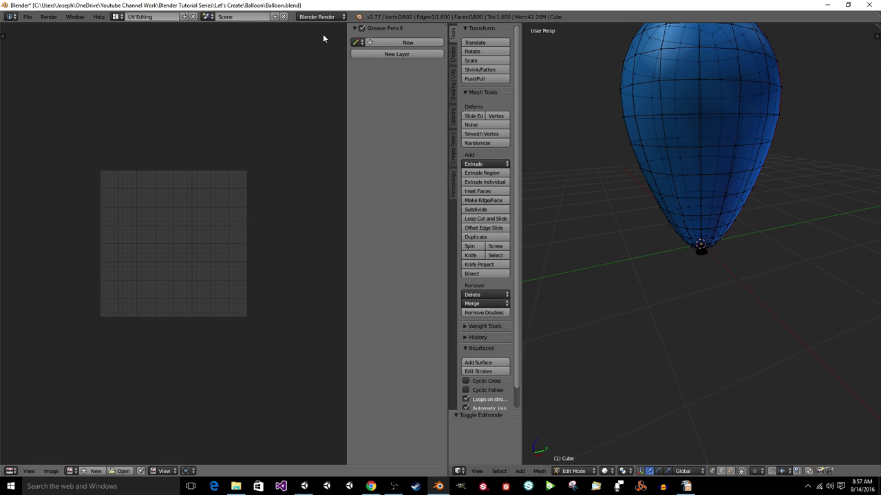
click(117, 16)
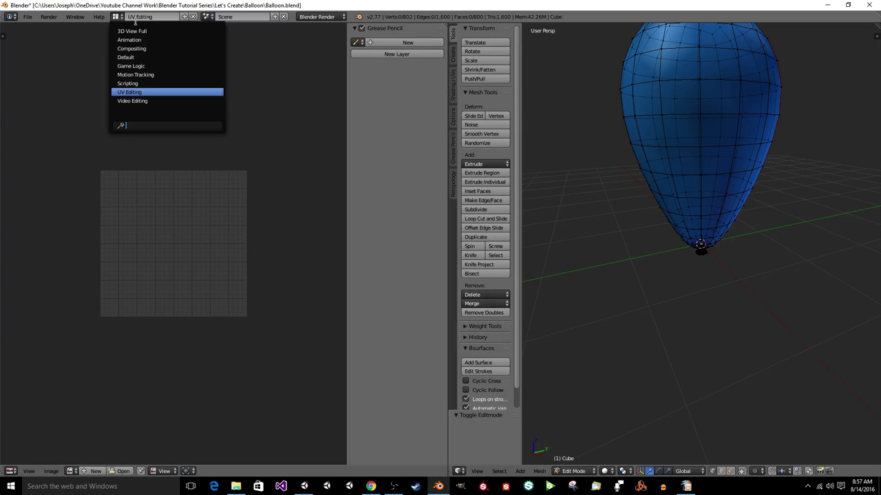
click(127, 57)
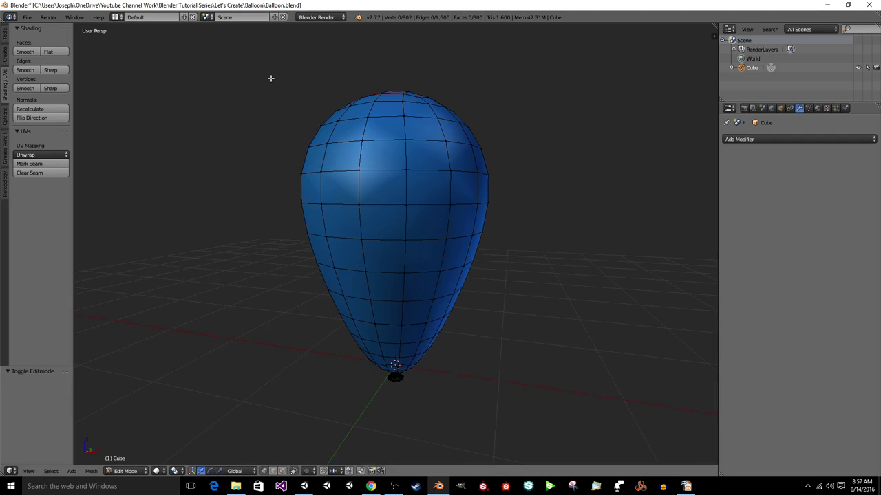
click(114, 17)
click(125, 92)
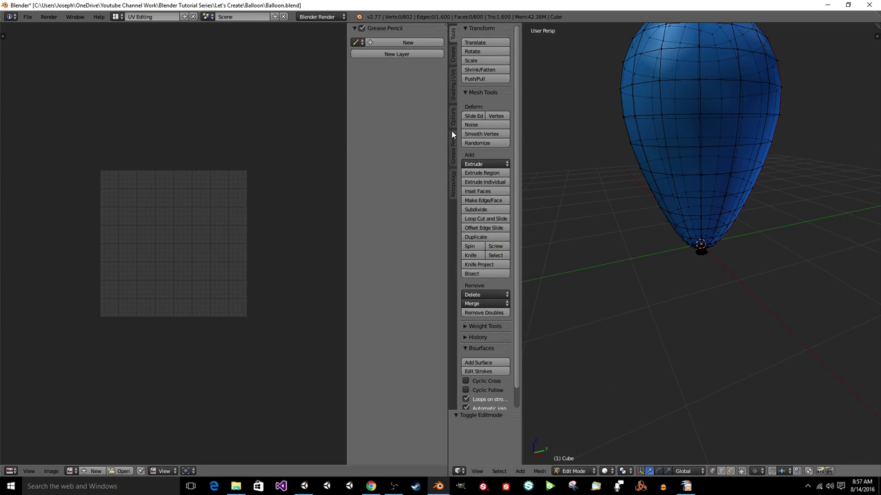
drag(449, 141, 410, 155)
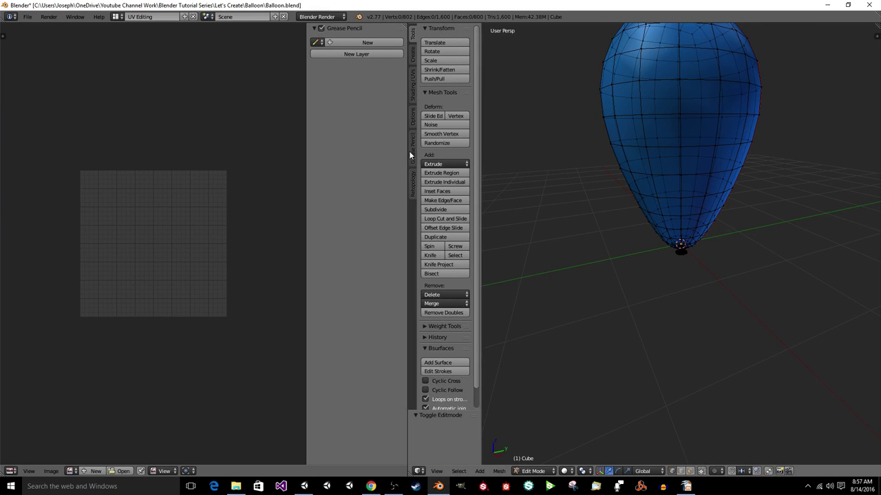
key(KP_8)
key(KP_8)
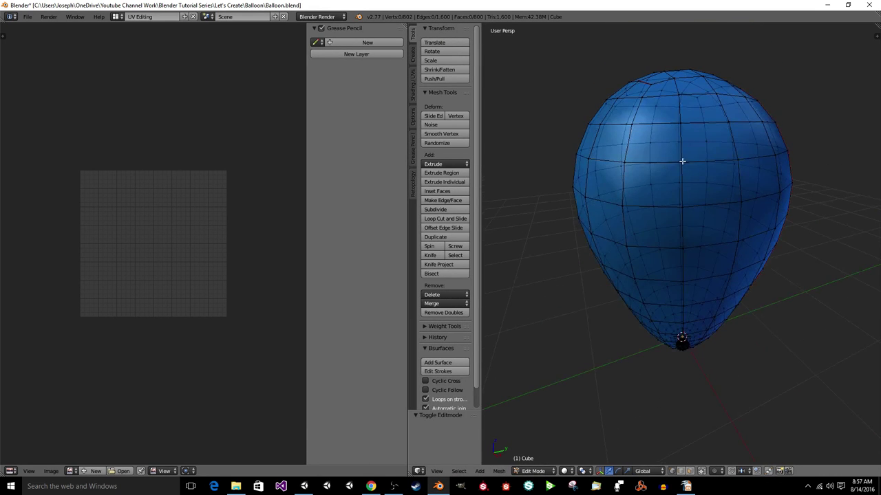
key(a)
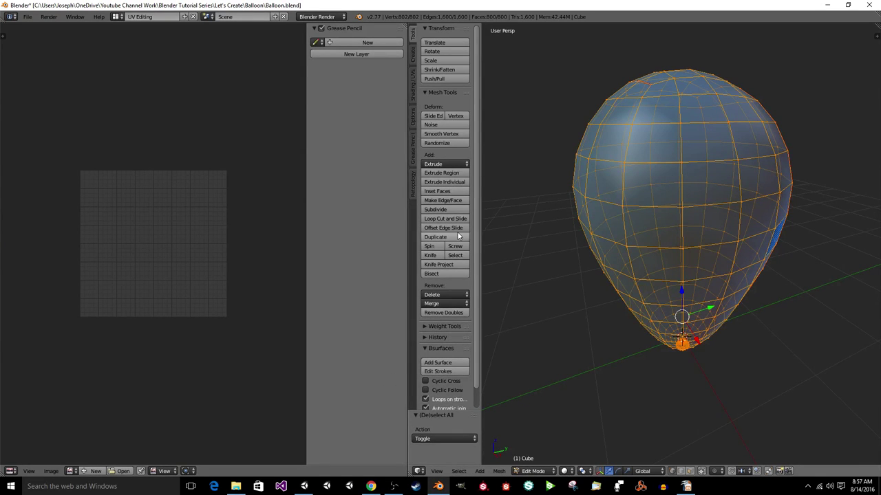
Unwrap the whole balloon mesh using Unwrap from the Shading/UVs UV Mapping menu.
click(413, 87)
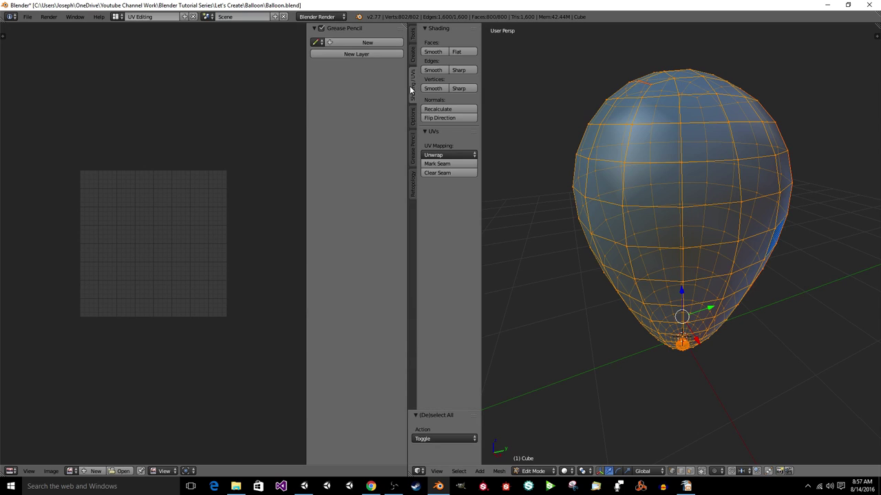
click(440, 155)
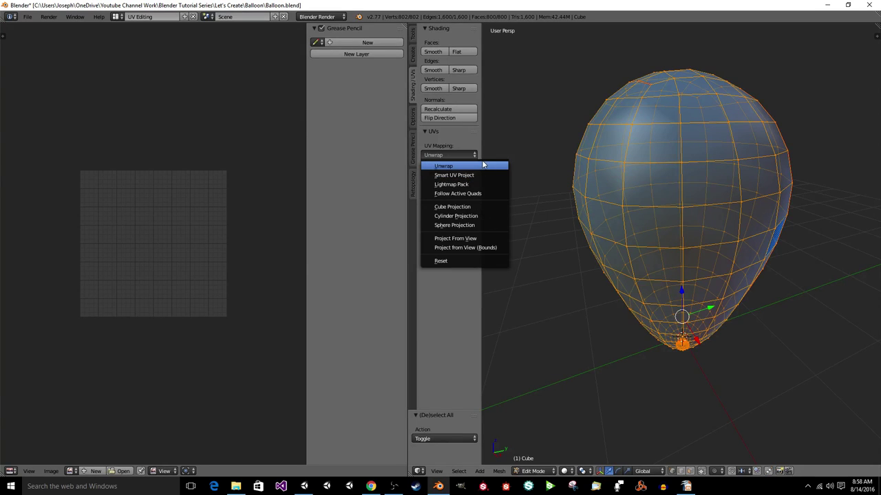
click(464, 155)
click(462, 165)
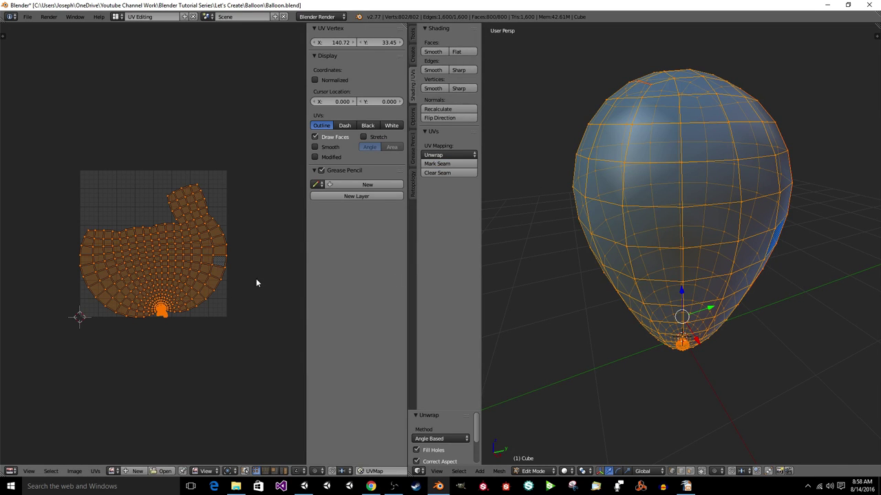
scroll(210, 307, up, 7)
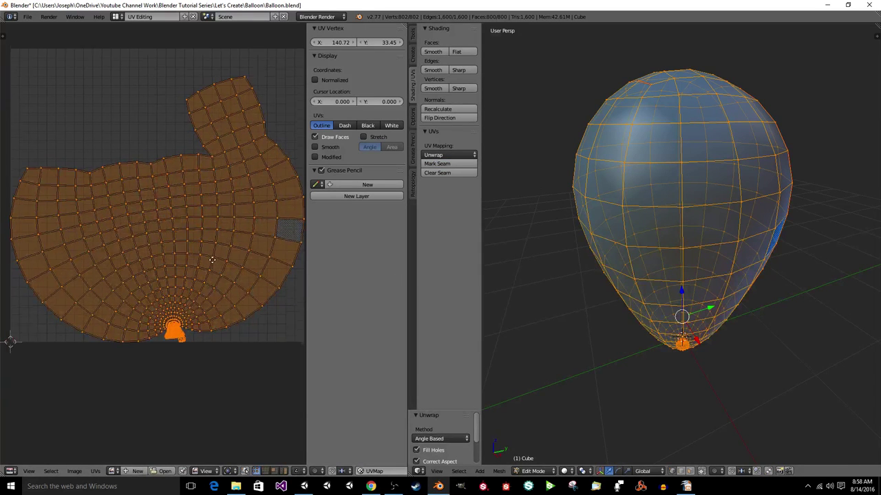
key(a)
scroll(183, 206, down, 4)
scroll(193, 291, up, 6)
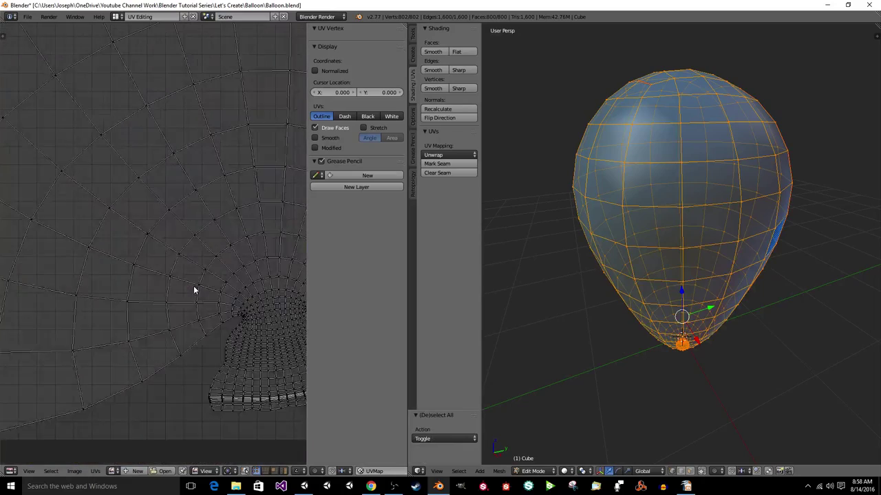
scroll(243, 282, up, 3)
scroll(88, 130, down, 5)
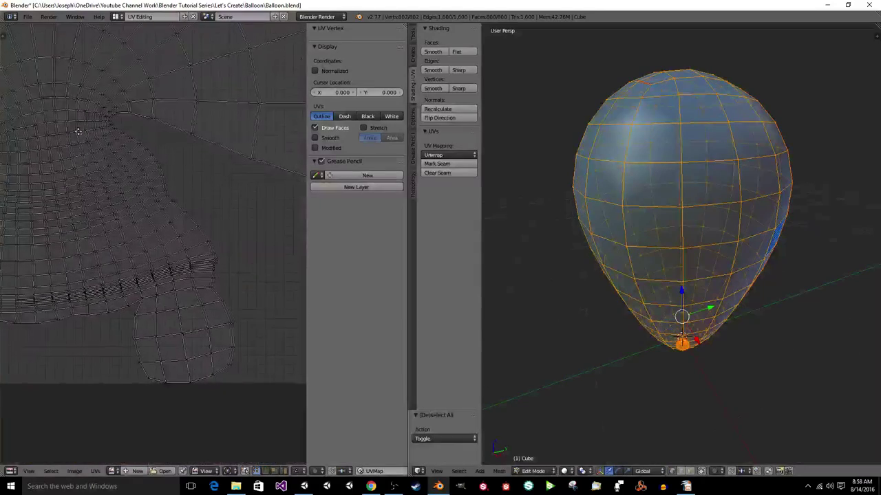
scroll(88, 130, up, 5)
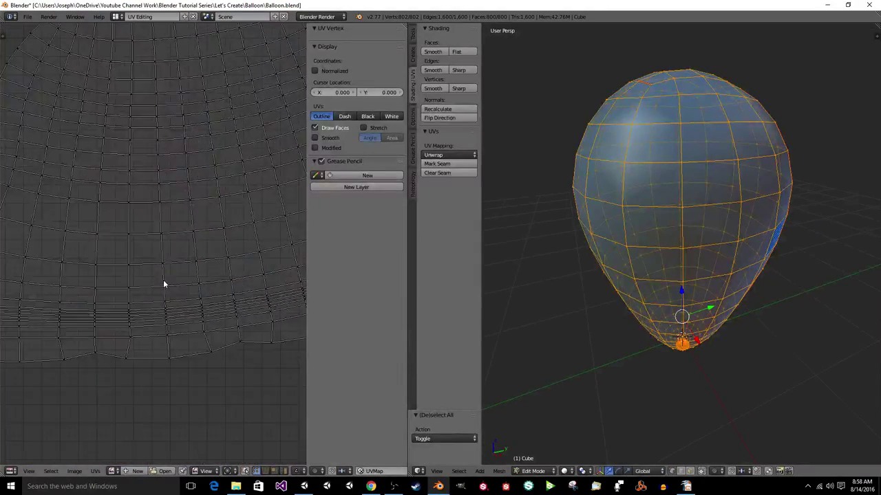
scroll(170, 193, down, 3)
scroll(172, 212, up, 6)
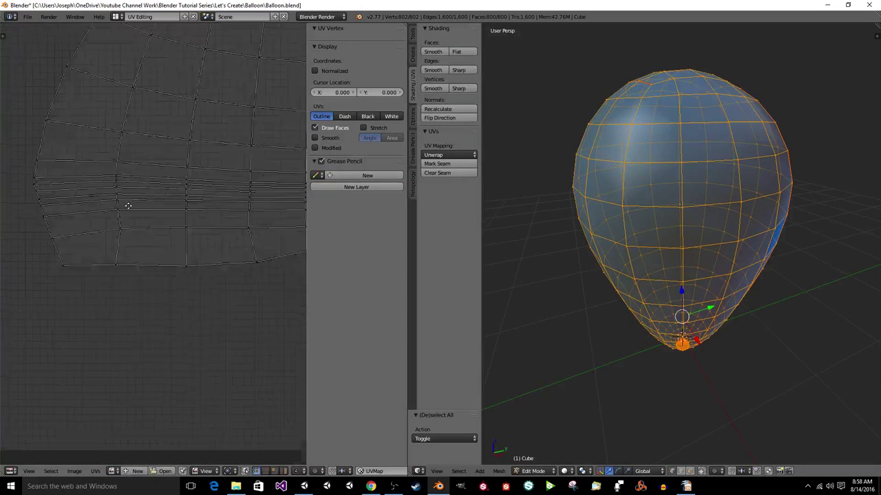
scroll(252, 207, down, 6)
scroll(224, 193, up, 4)
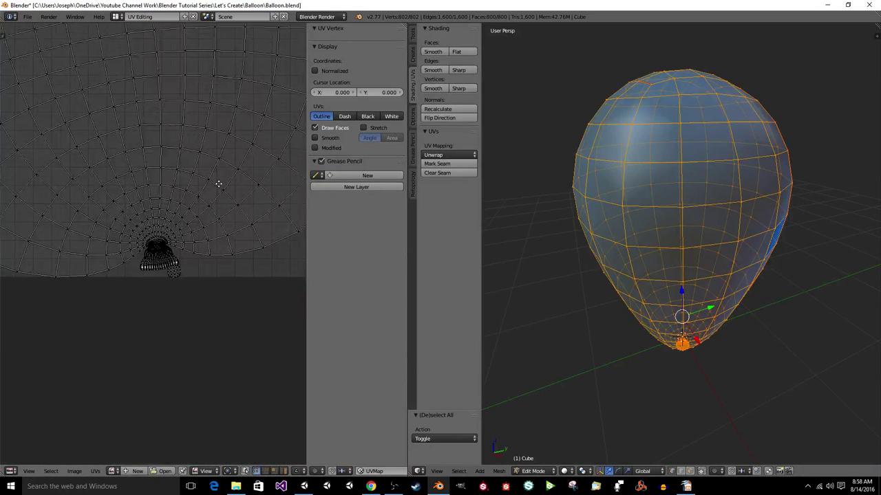
middle_drag(223, 196, 220, 234)
key(a)
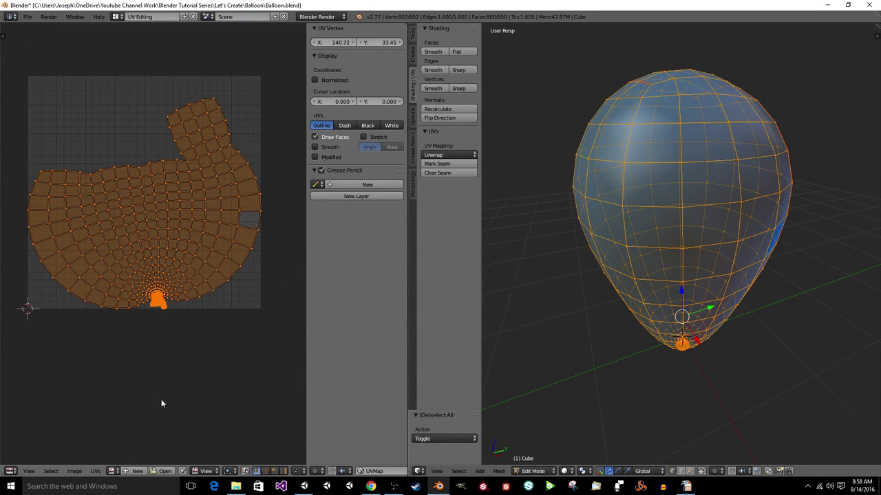
Average the balloon's UV island scale, trying Pack Islands and then undoing it.
click(96, 472)
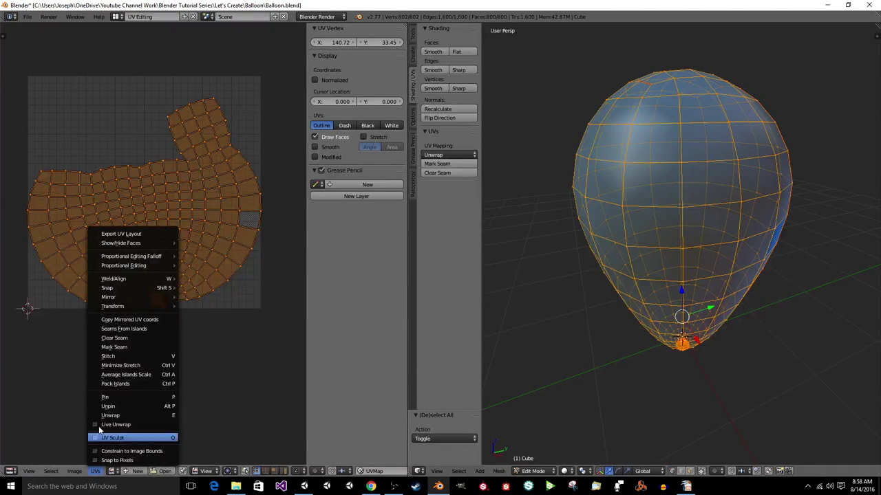
click(128, 375)
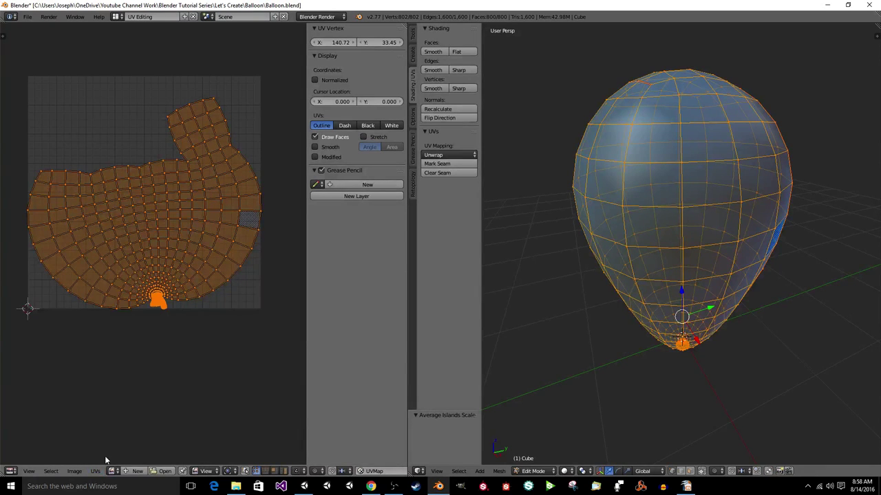
click(97, 471)
click(139, 387)
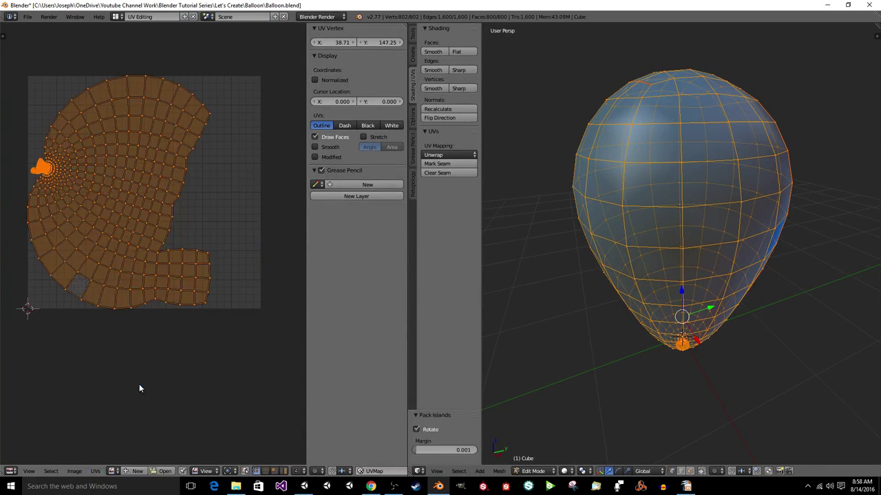
key(ctrl+z)
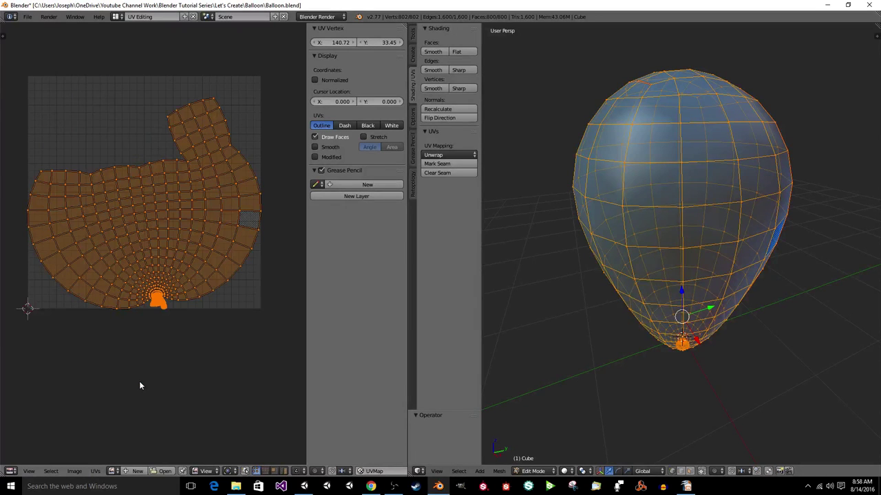
Scale the UV layout down to 0.976 and inspect it around the pole area.
key(s)
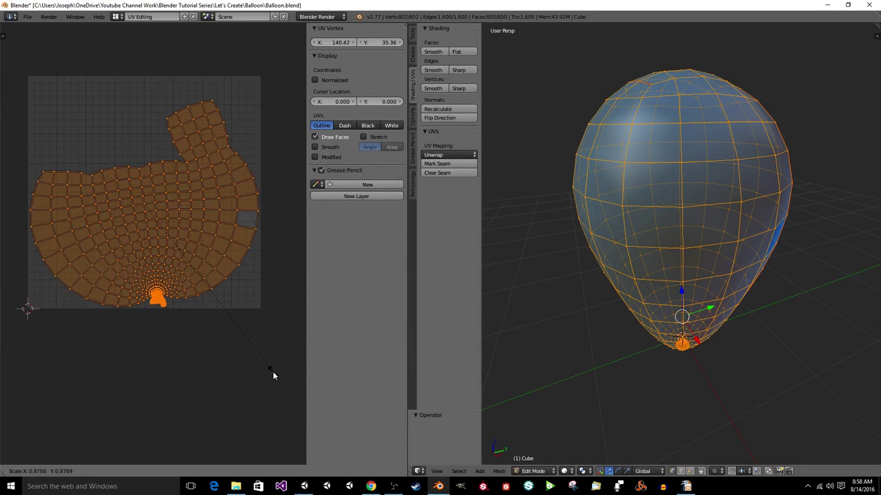
click(272, 372)
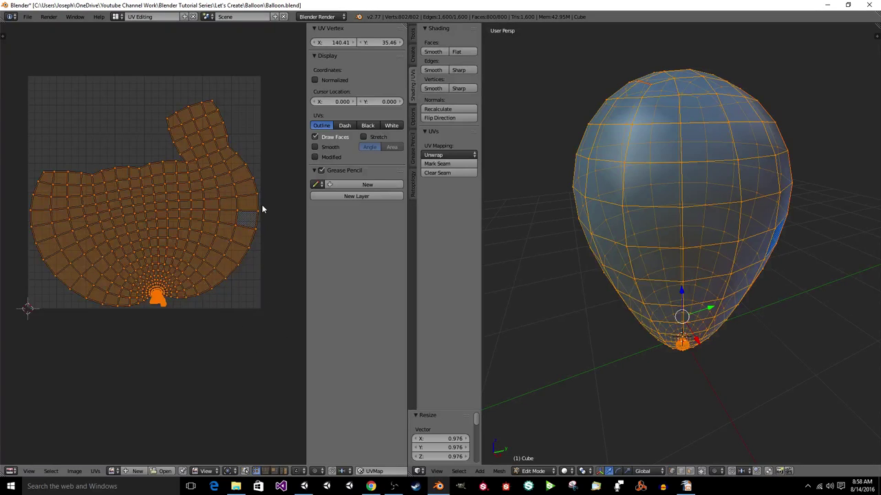
scroll(262, 204, up, 2)
middle_drag(262, 204, 222, 216)
scroll(201, 234, down, 2)
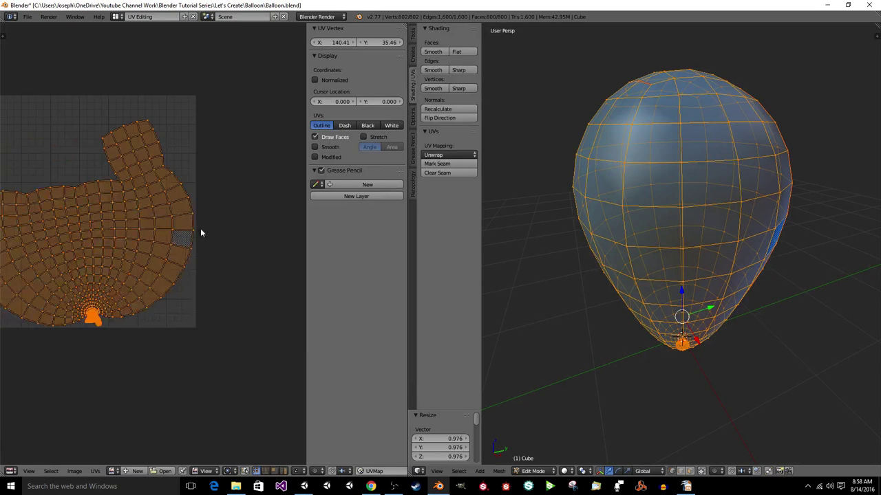
scroll(200, 233, down, 2)
scroll(137, 266, up, 6)
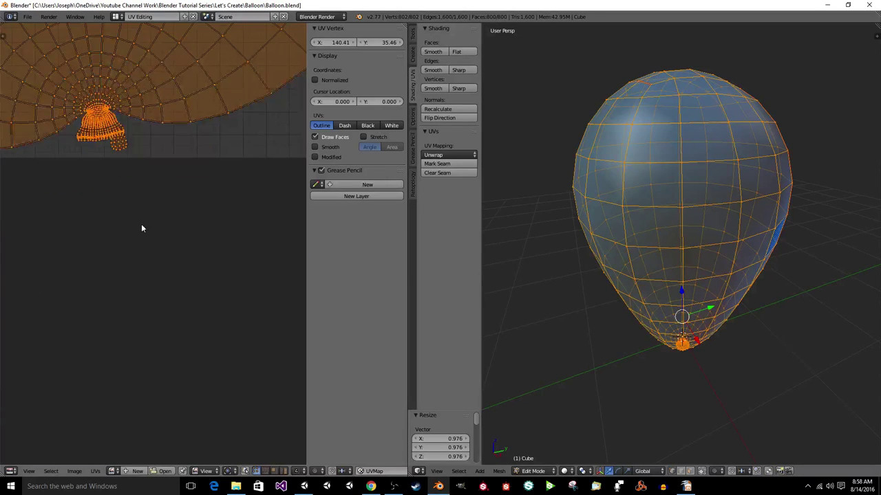
scroll(142, 228, up, 3)
middle_drag(190, 207, 166, 274)
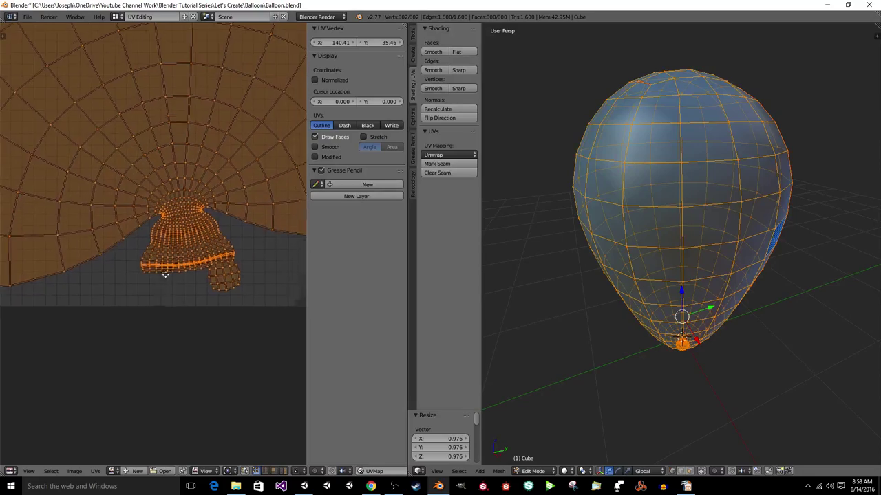
scroll(154, 264, up, 6)
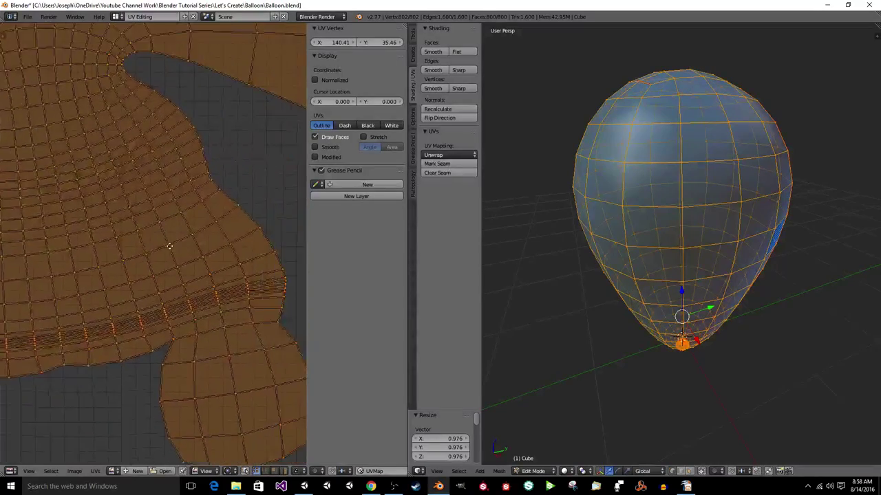
scroll(169, 246, down, 10)
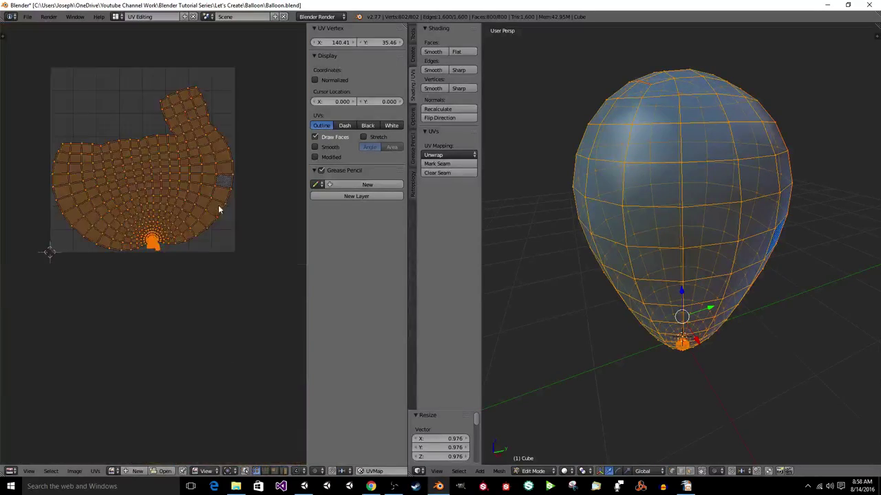
scroll(220, 218, down, 2)
scroll(163, 267, up, 5)
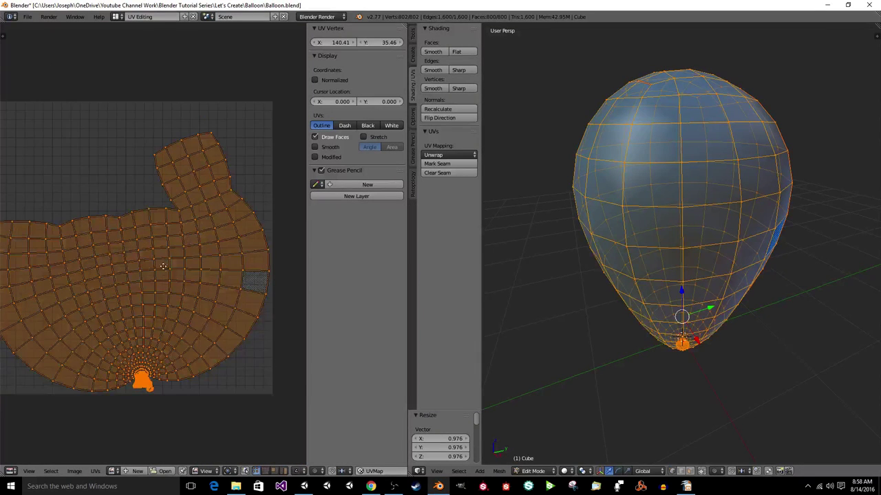
middle_drag(163, 267, 191, 250)
Save over Balloon.blend, deselect the mesh and return the balloon to Object Mode.
key(ctrl+s)
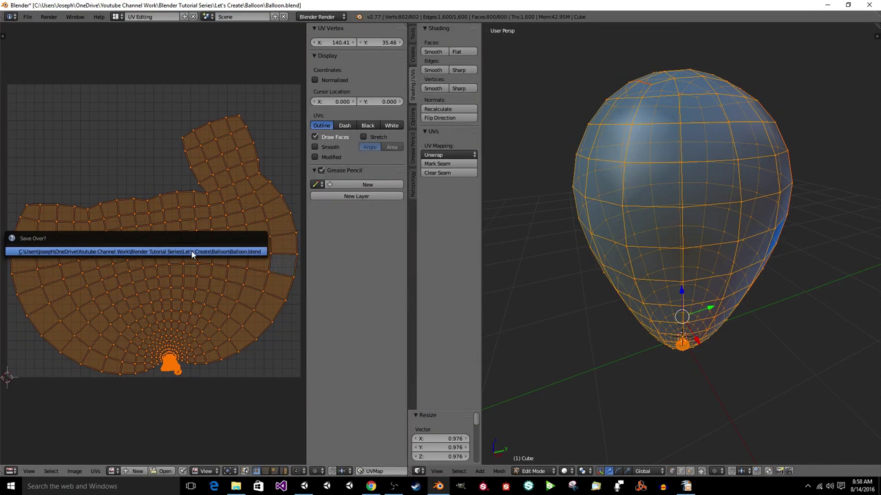
click(191, 252)
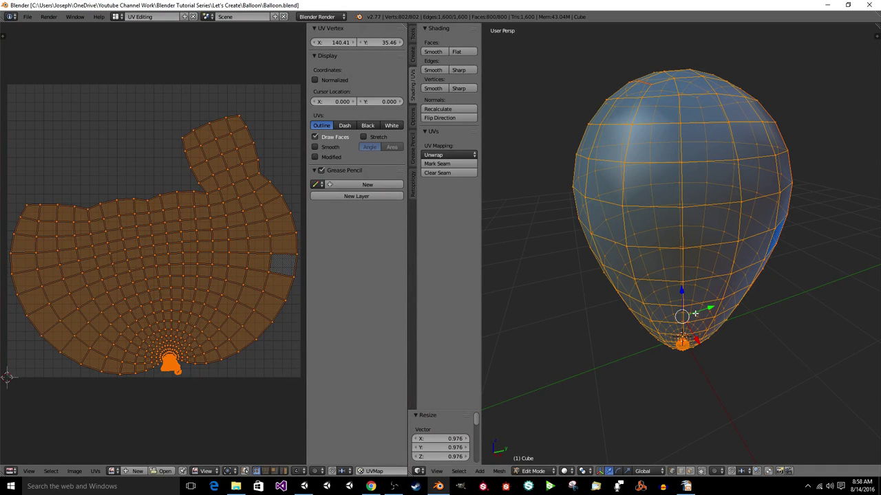
key(a)
key(Tab)
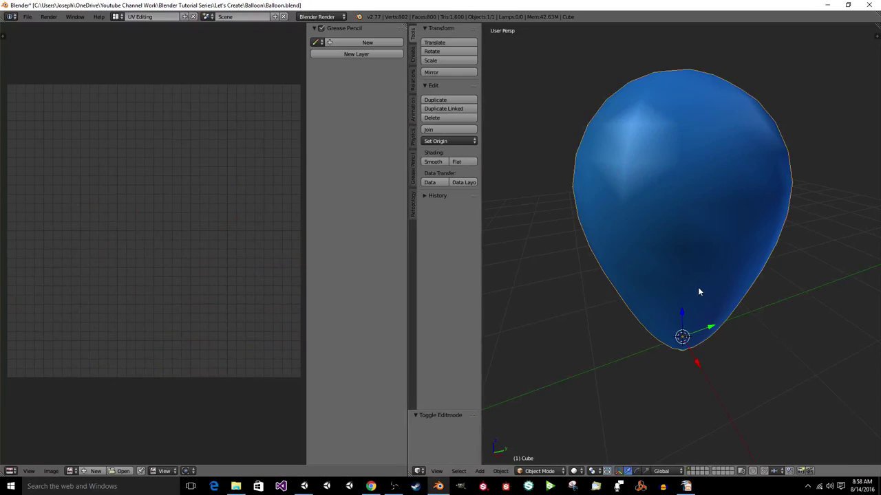
scroll(697, 287, down, 3)
middle_drag(699, 292, 668, 255)
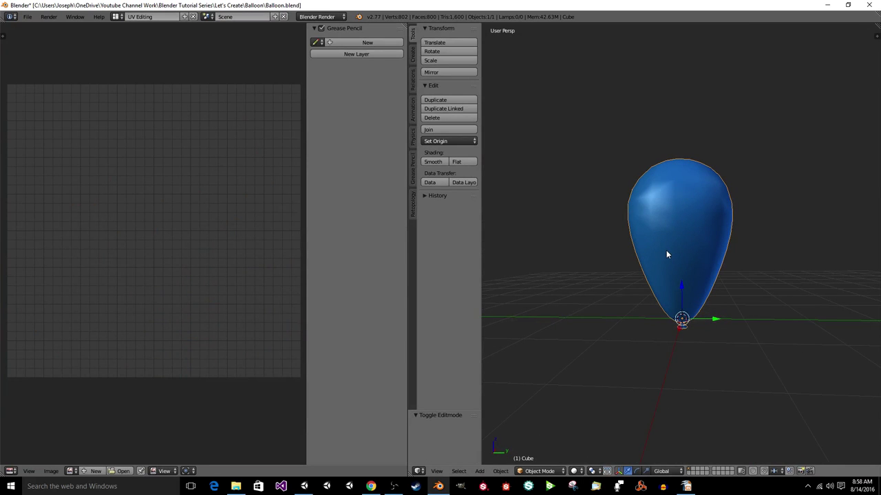
Save Balloon.blend again and switch to the Default screen layout.
key(ctrl+s)
click(127, 113)
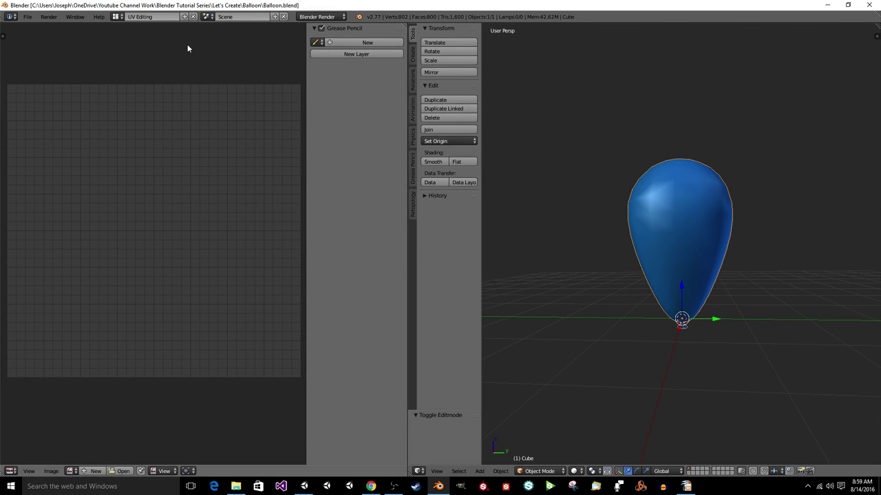
click(117, 16)
click(124, 58)
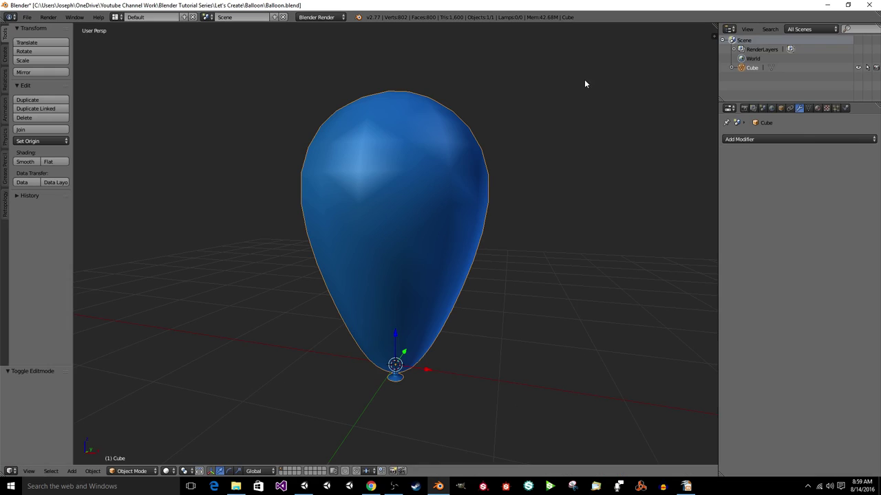
Show the Balloon Material's Tex texture settings and check its type list, still None.
click(818, 108)
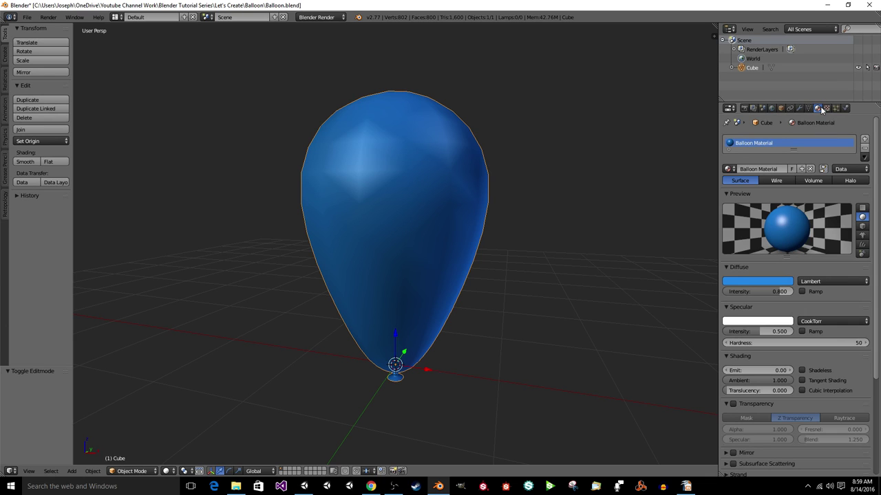
click(826, 108)
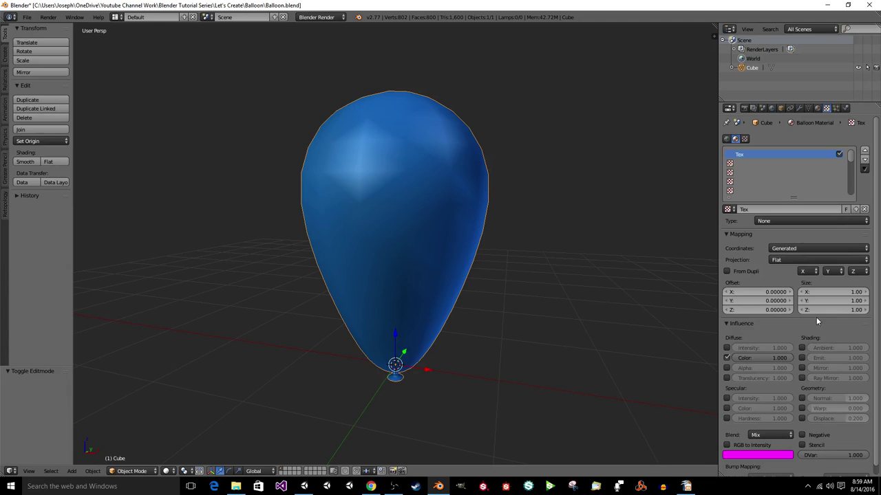
click(771, 220)
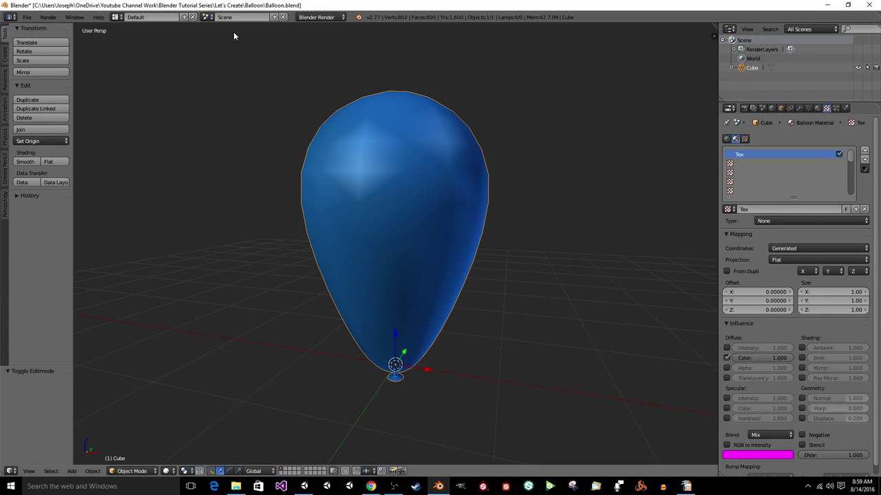
click(117, 17)
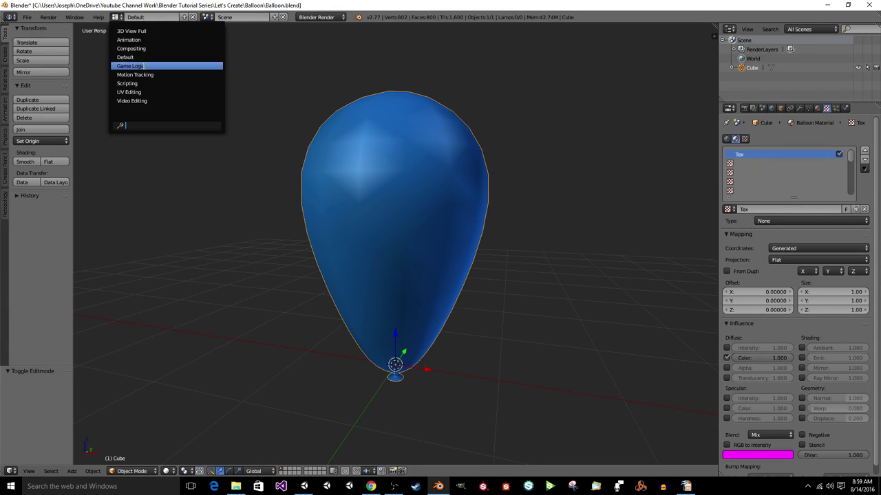
Switch to the UV Editing layout with all of the balloon's vertices selected in Edit Mode.
click(155, 92)
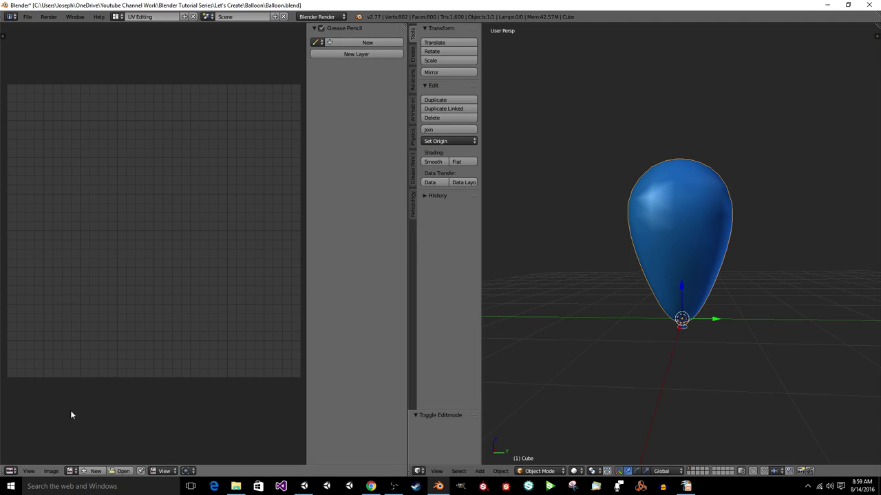
key(Tab)
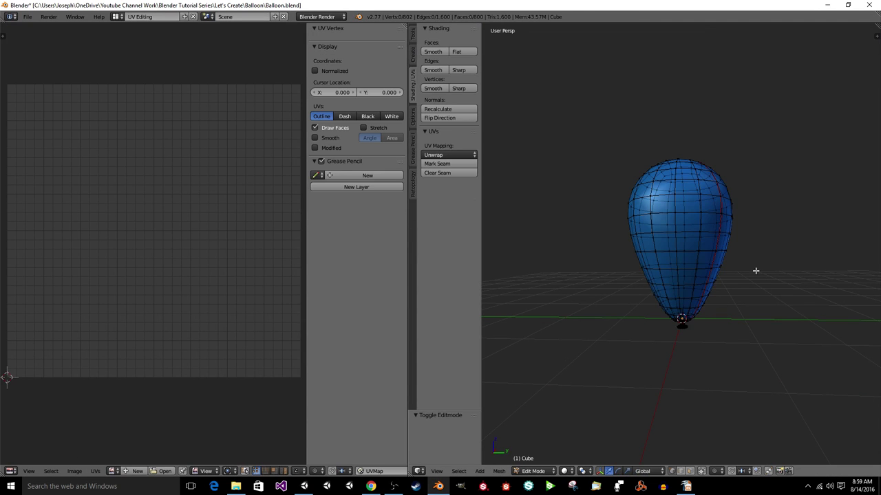
key(a)
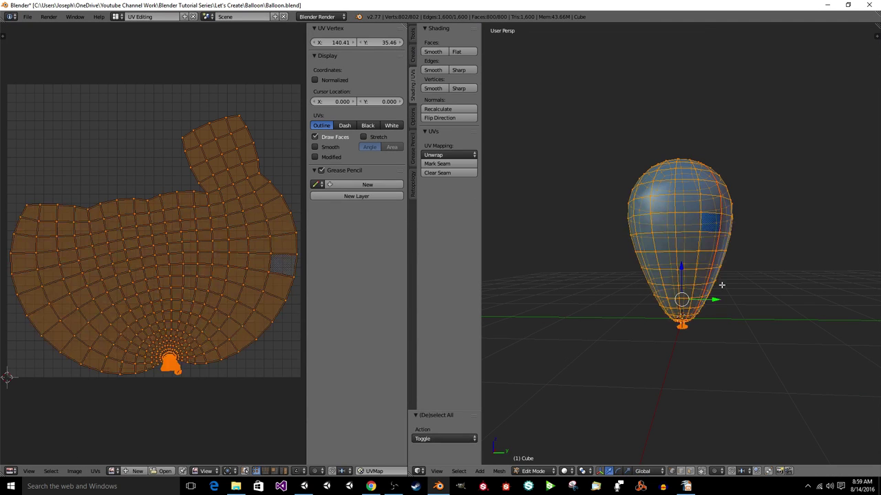
Create a new UV Grid image named 'Balloon Texture' behind the UV island.
click(133, 471)
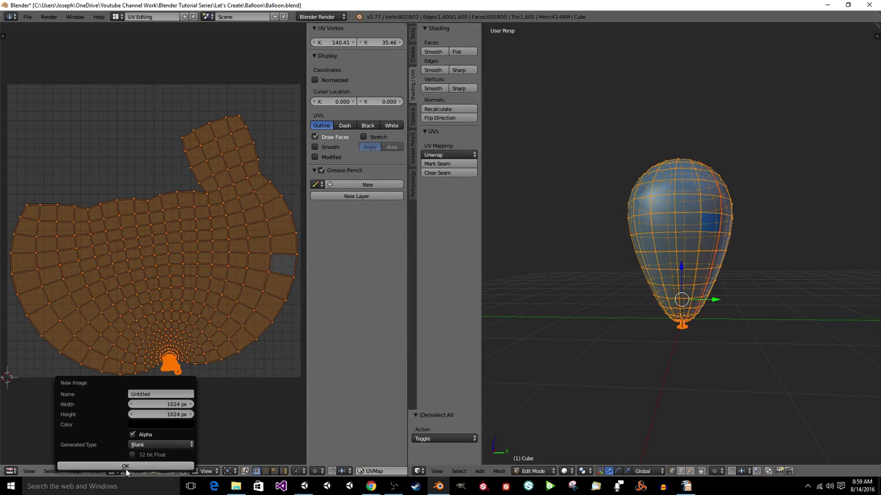
click(151, 395)
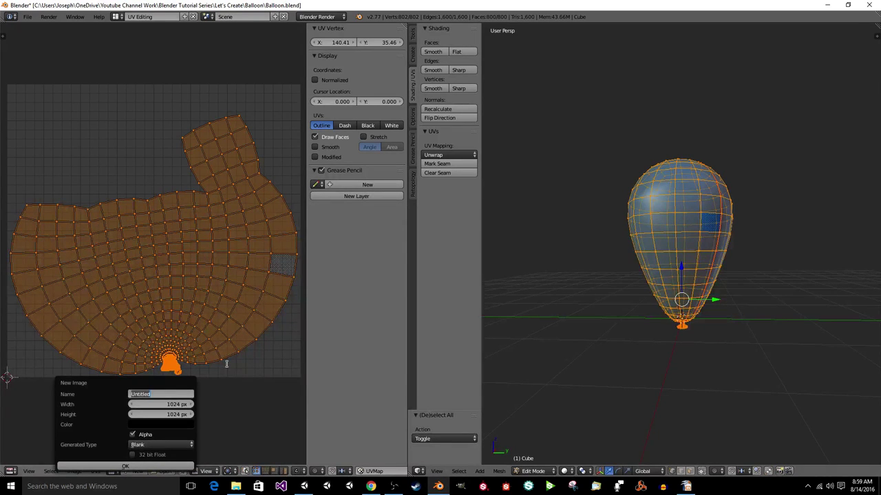
key(BackSpace)
text(Balloon Texture)
key(Return)
click(171, 444)
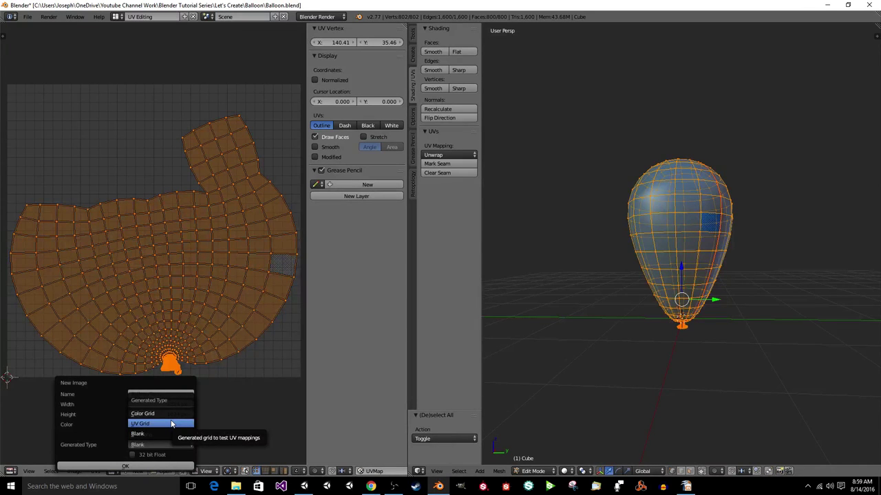
click(172, 425)
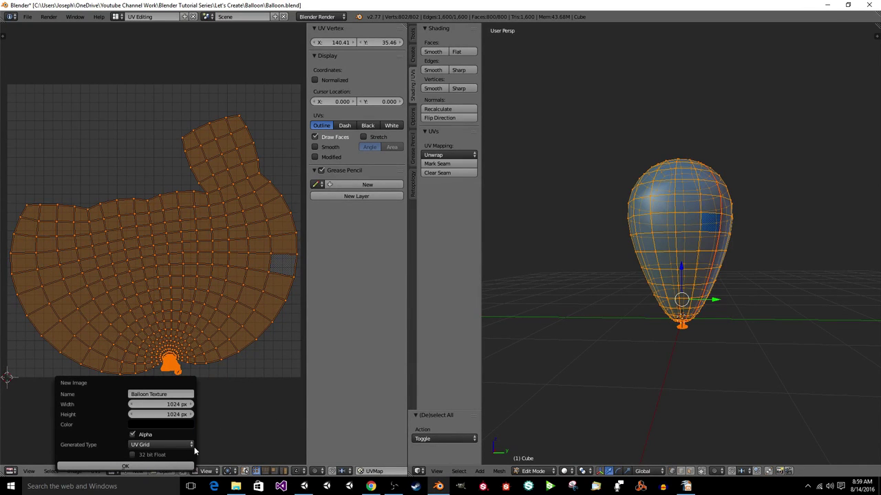
click(155, 470)
scroll(200, 377, down, 5)
scroll(200, 380, up, 2)
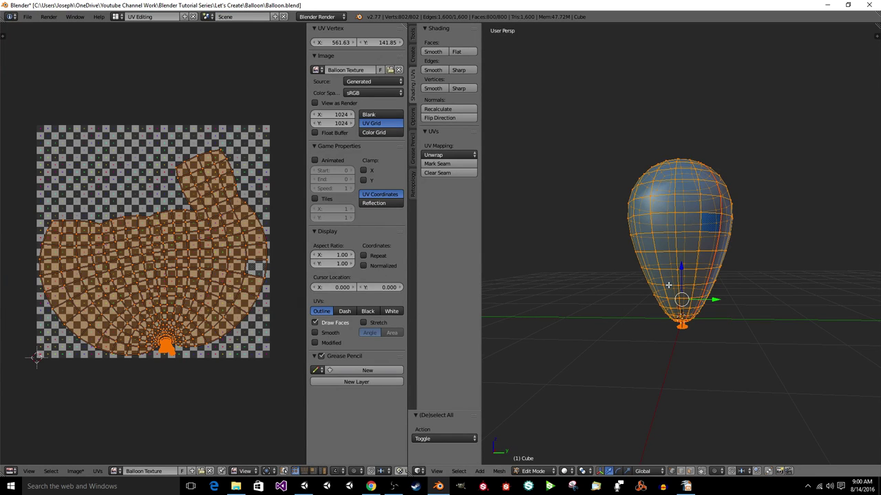
Show the sidebar and view the balloon in Object Mode with Texture shading.
key(n)
key(Tab)
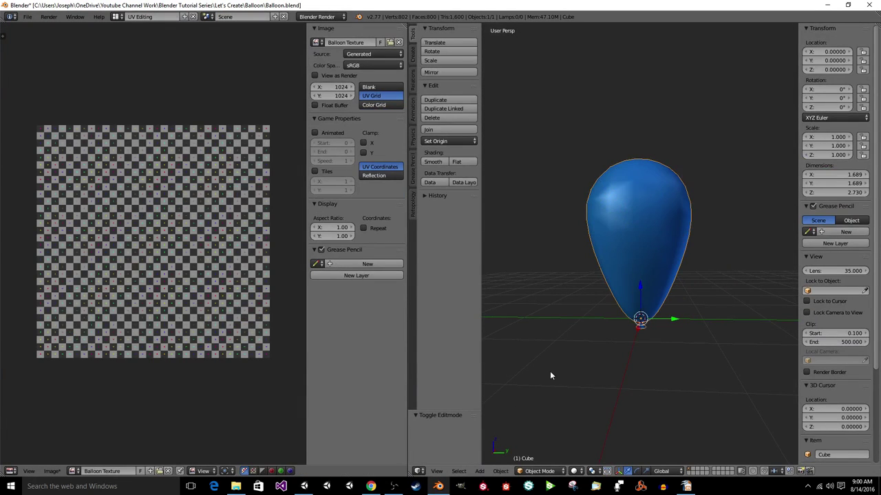
click(577, 472)
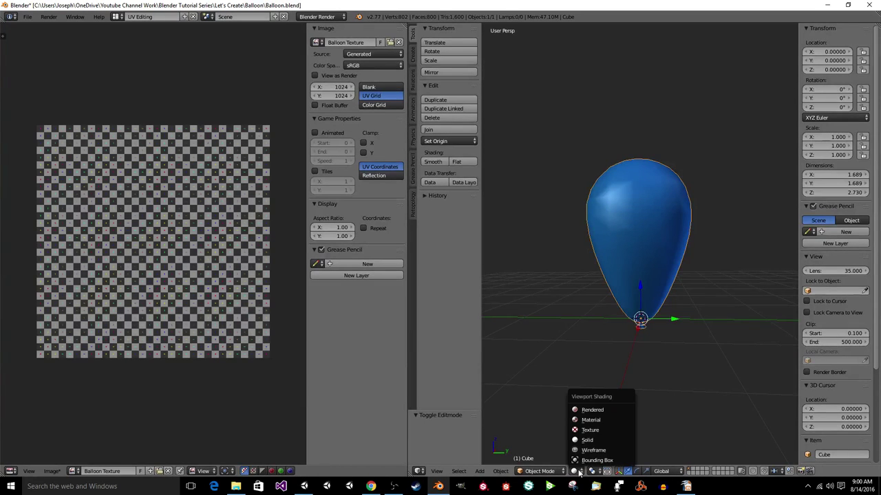
click(583, 435)
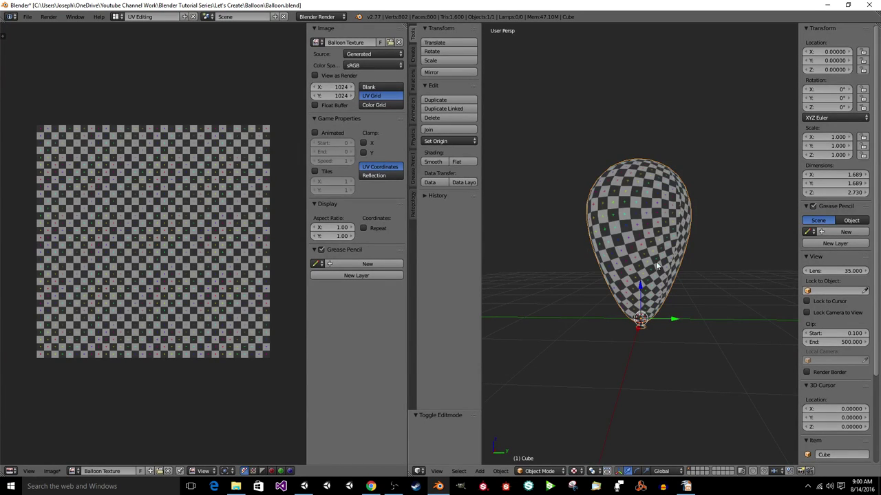
middle_drag(656, 262, 623, 262)
scroll(623, 261, up, 5)
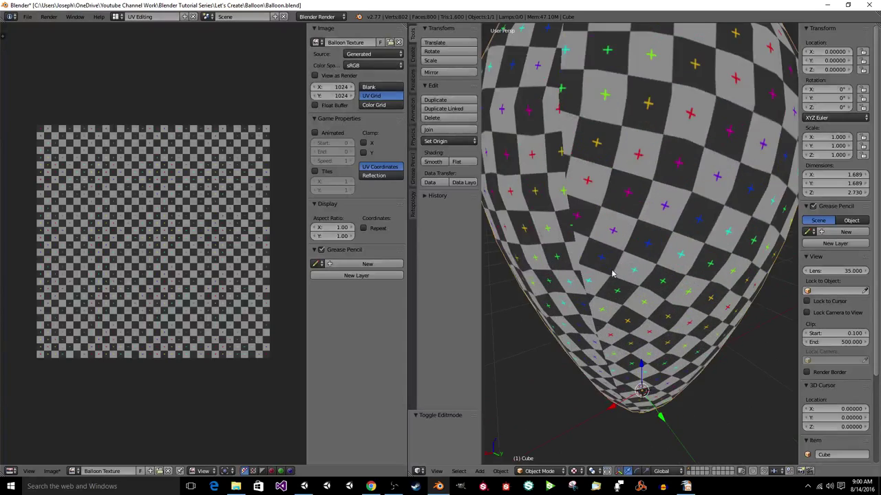
In Edit Mode, compare Solid and Texture shading of the checker-mapped balloon.
key(Tab)
scroll(664, 254, down, 5)
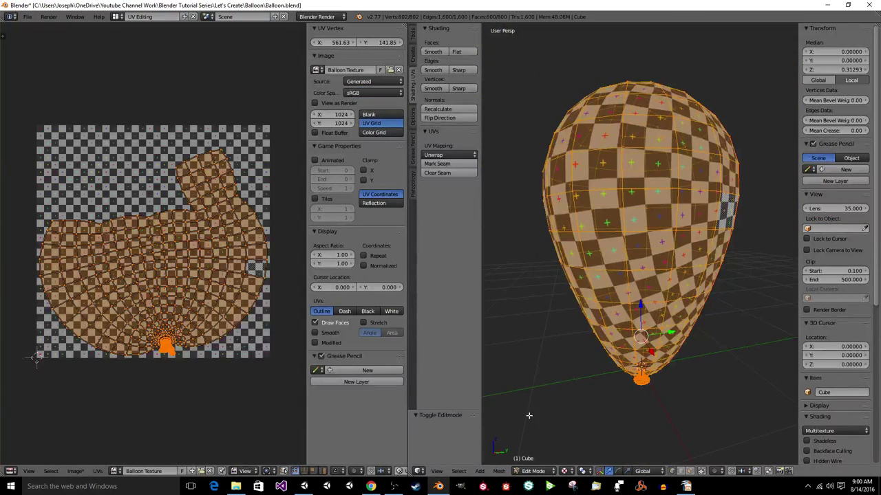
click(565, 472)
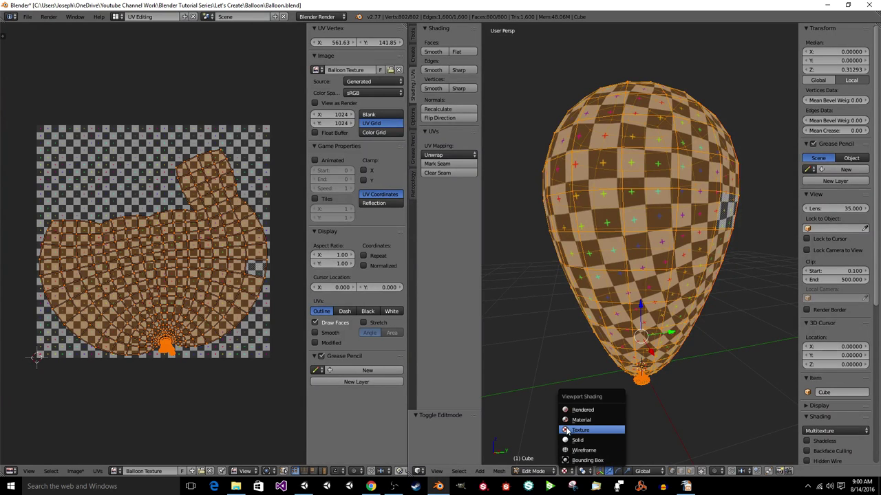
click(576, 439)
click(563, 471)
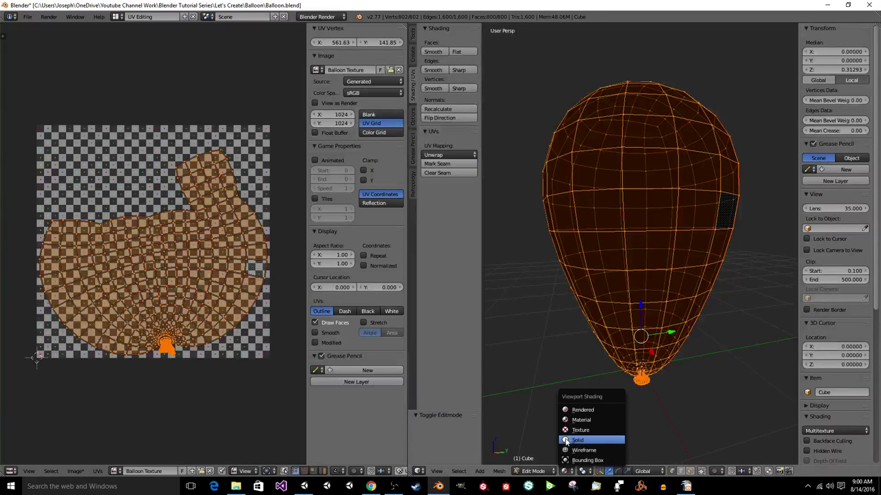
click(578, 425)
middle_drag(588, 355, 542, 438)
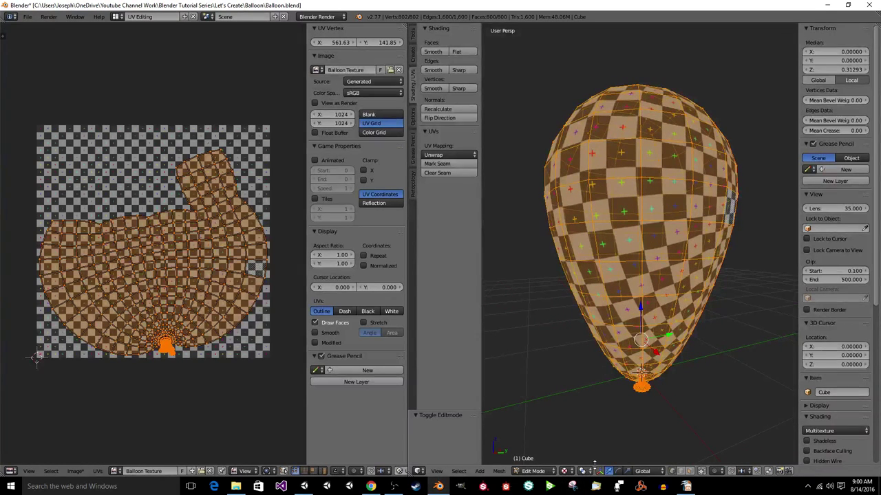
scroll(866, 411, down, 2)
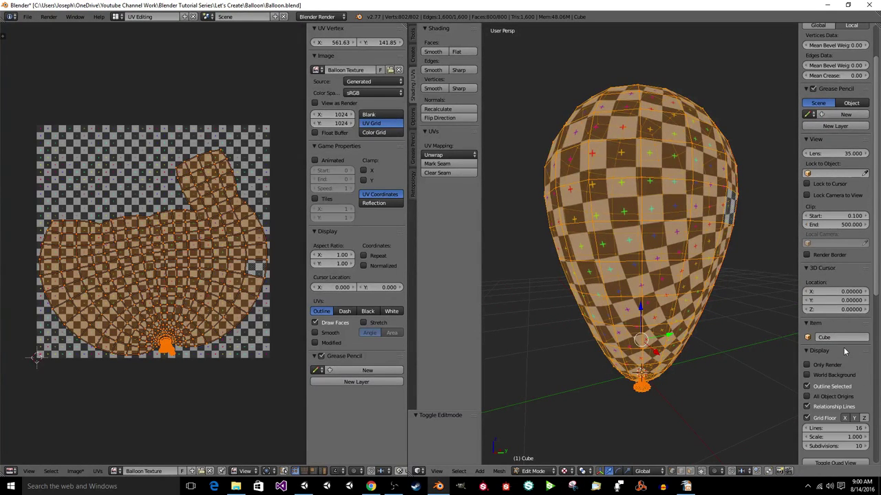
Keep Multitexture material mode and enable Textured Solid, viewing the balloon from the front.
click(836, 376)
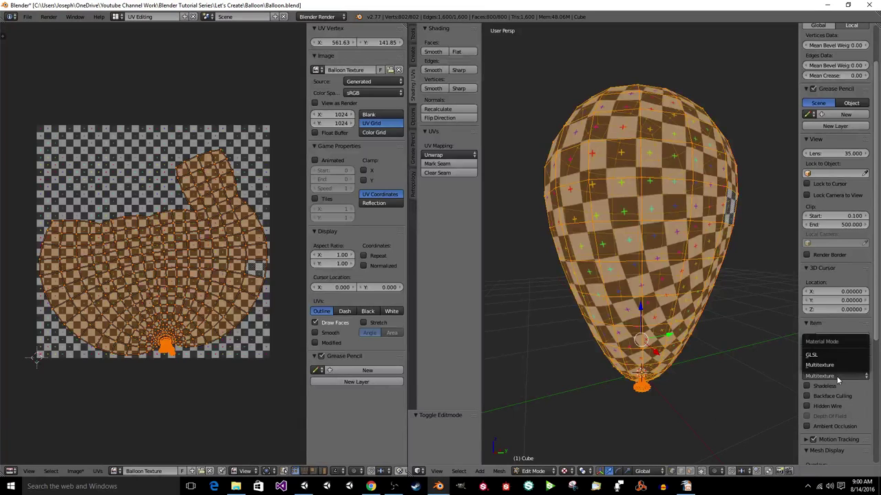
click(837, 367)
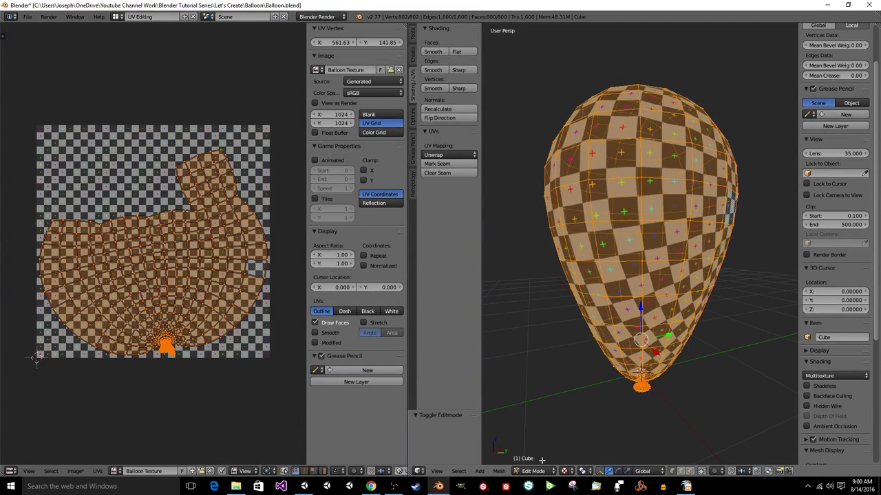
click(563, 471)
click(592, 440)
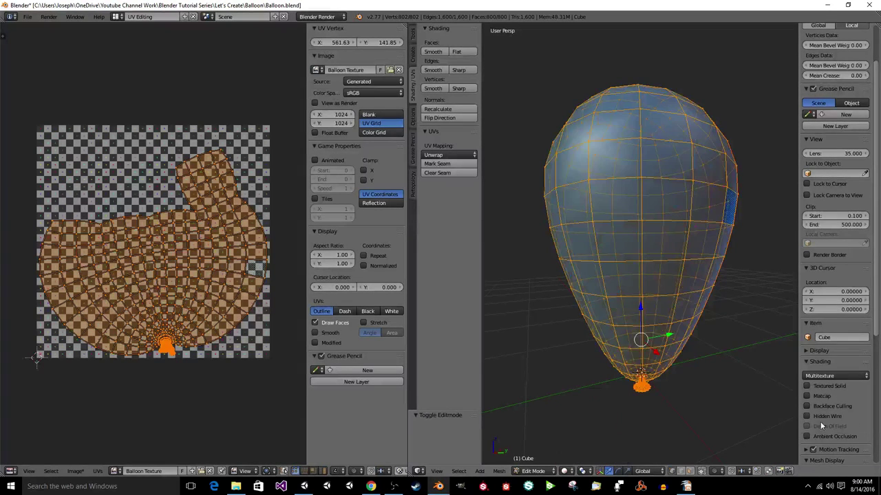
click(813, 385)
scroll(693, 334, down, 2)
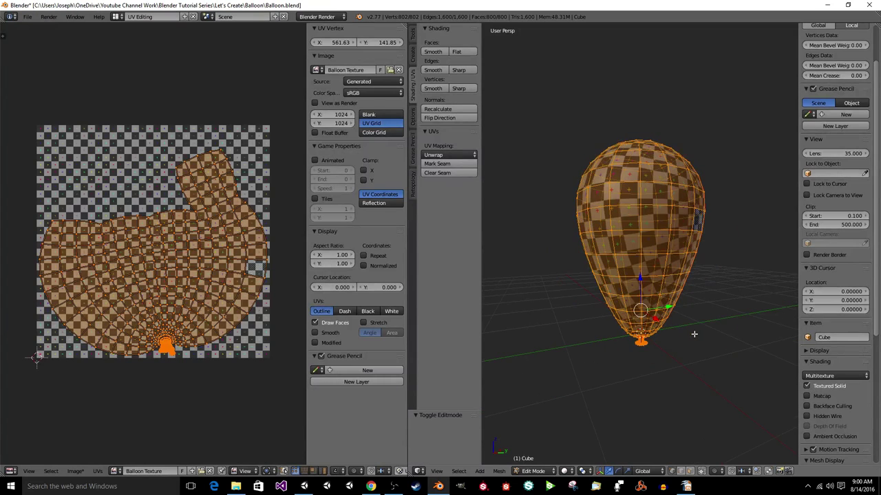
key(a)
middle_drag(688, 328, 640, 292)
key(KP_1)
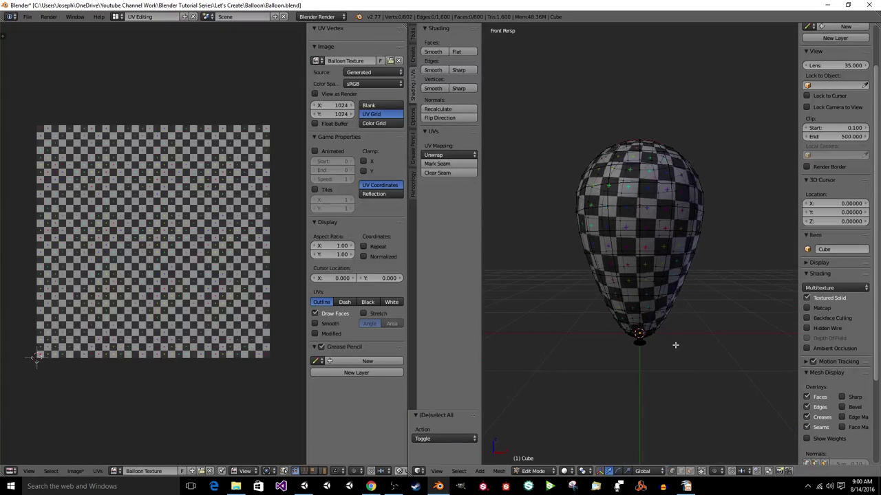
middle_drag(695, 288, 624, 421)
Back in Object Mode, compare Texture and Textured Solid shading from several angles.
key(Tab)
click(582, 472)
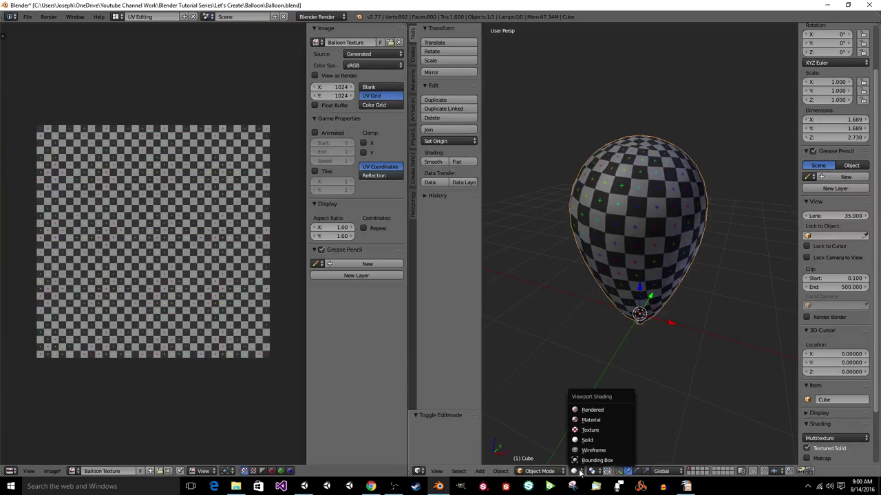
click(578, 424)
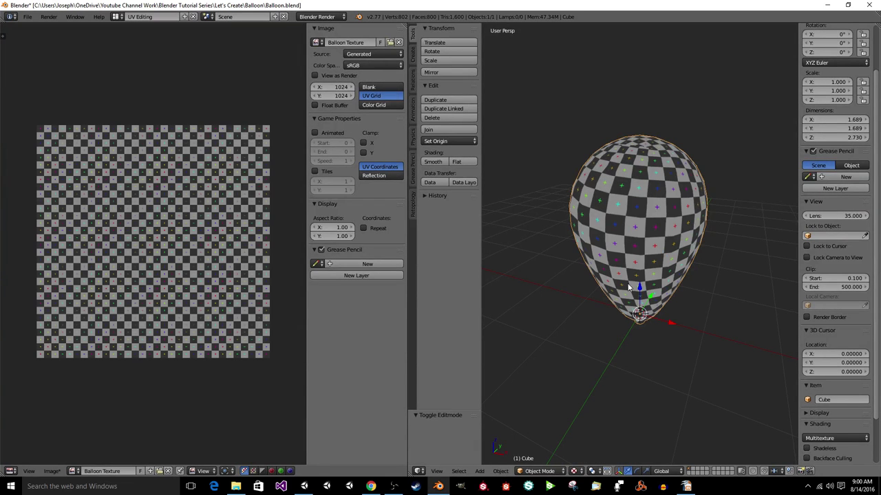
middle_drag(669, 259, 604, 202)
middle_drag(642, 256, 755, 282)
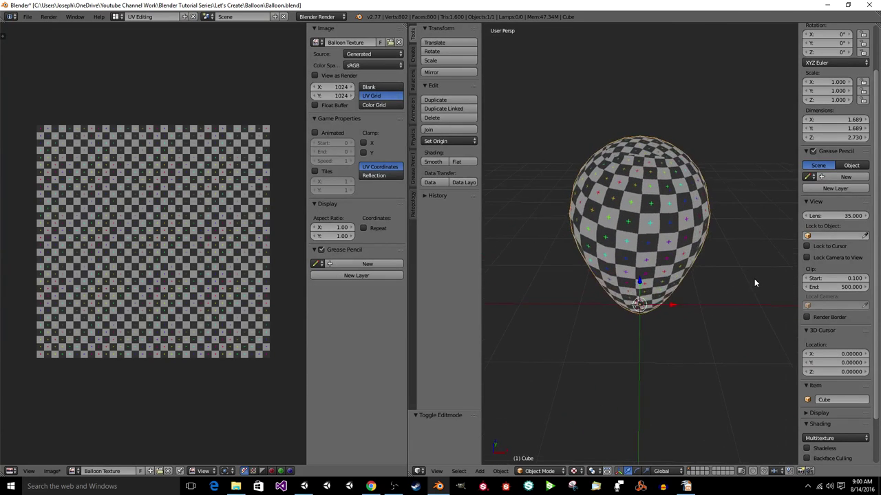
click(576, 471)
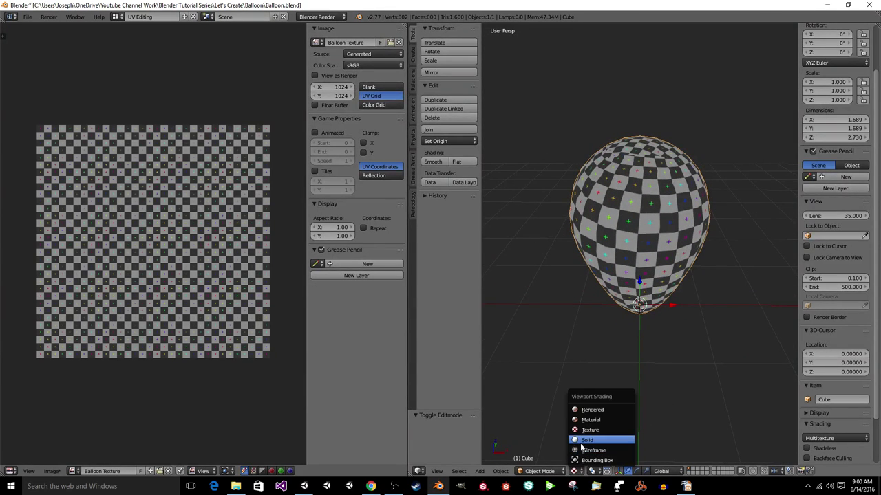
click(587, 440)
mouse_move(661, 244)
middle_down()
mouse_move(612, 225)
mouse_move(628, 231)
middle_up()
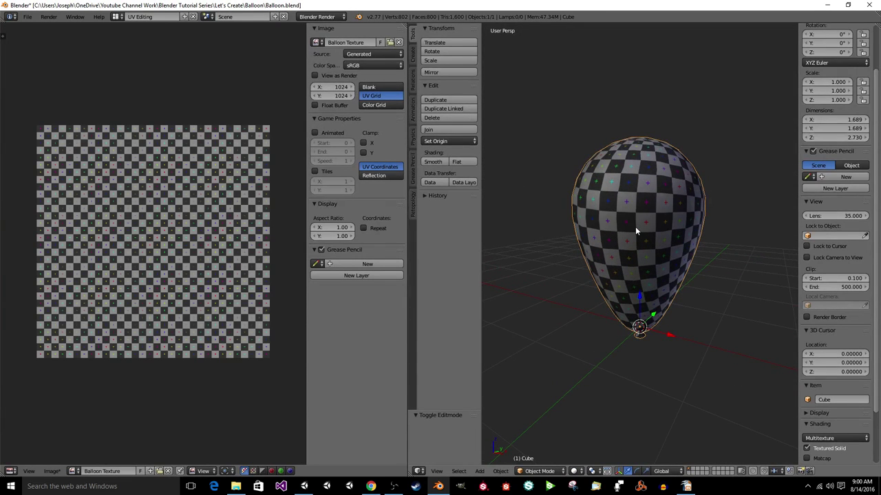
Save the blend file and toggle Textured Solid repeatedly, leaving the checker visible.
key(ctrl+s)
click(635, 226)
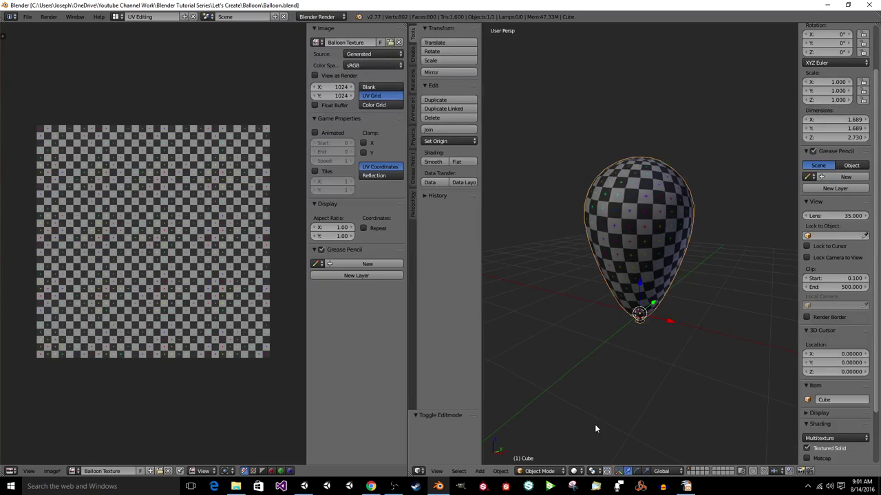
scroll(836, 403, down, 3)
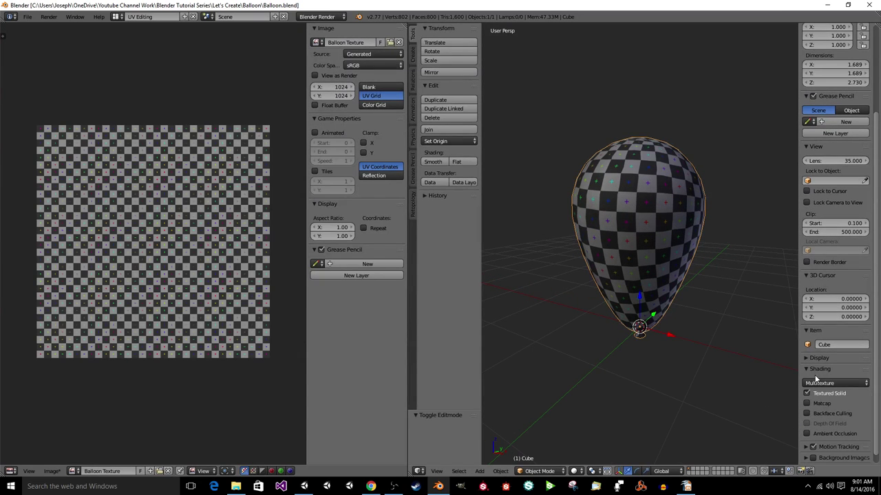
click(828, 393)
click(829, 393)
click(829, 393)
click(828, 393)
click(828, 393)
click(829, 393)
click(828, 393)
click(828, 393)
Orbit and zoom out to a level view of the whole checker-textured balloon.
middle_drag(695, 324, 616, 261)
scroll(585, 223, up, 2)
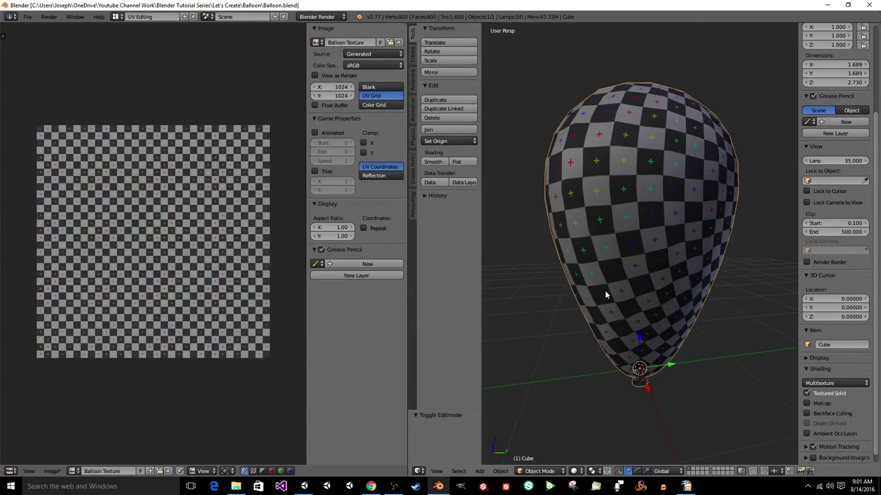
mouse_move(606, 294)
middle_down()
mouse_move(715, 291)
mouse_move(726, 254)
mouse_move(691, 203)
mouse_move(692, 280)
mouse_move(682, 242)
mouse_move(698, 342)
mouse_move(644, 243)
mouse_move(639, 267)
mouse_move(684, 259)
mouse_move(677, 227)
mouse_move(633, 241)
mouse_move(632, 267)
middle_up()
scroll(697, 338, down, 3)
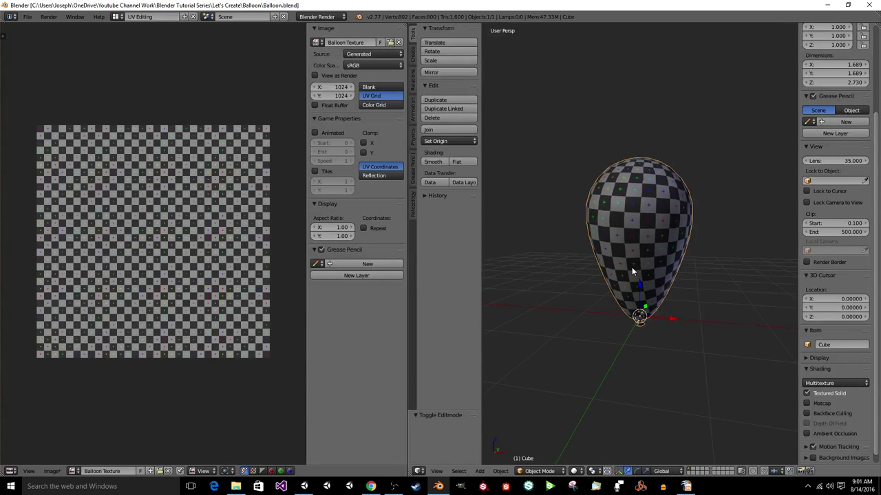
scroll(631, 272, down, 3)
mouse_move(633, 279)
middle_down()
mouse_move(647, 297)
mouse_move(639, 285)
middle_up()
key(space)
key(Escape)
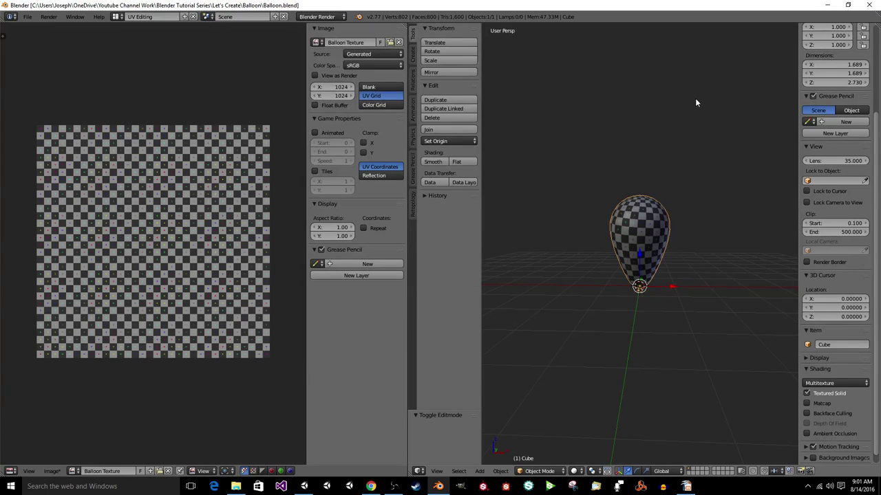
In the Default layout, enable Textured Solid in the sidebar to show the checker.
click(117, 17)
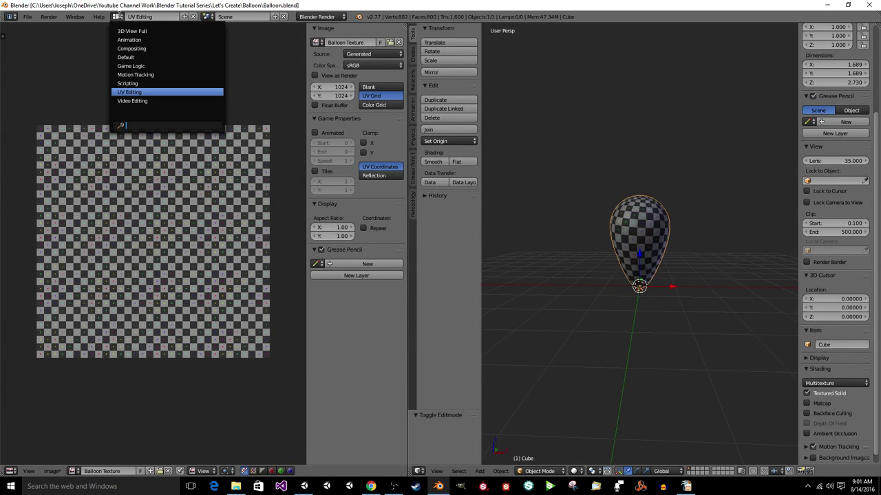
click(149, 59)
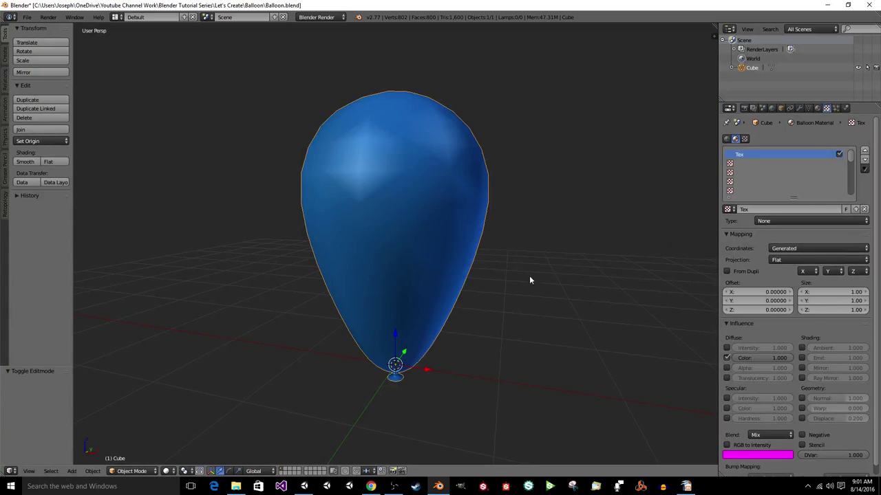
key(n)
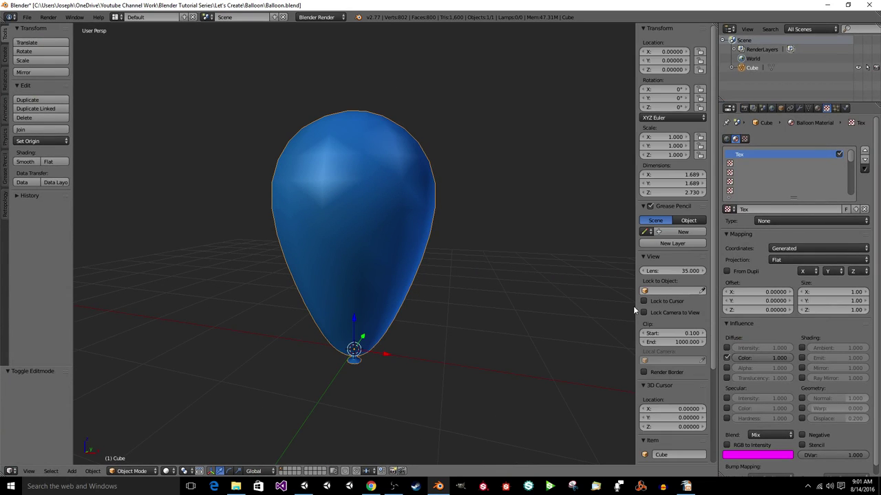
key(n)
key(n)
scroll(659, 347, down, 5)
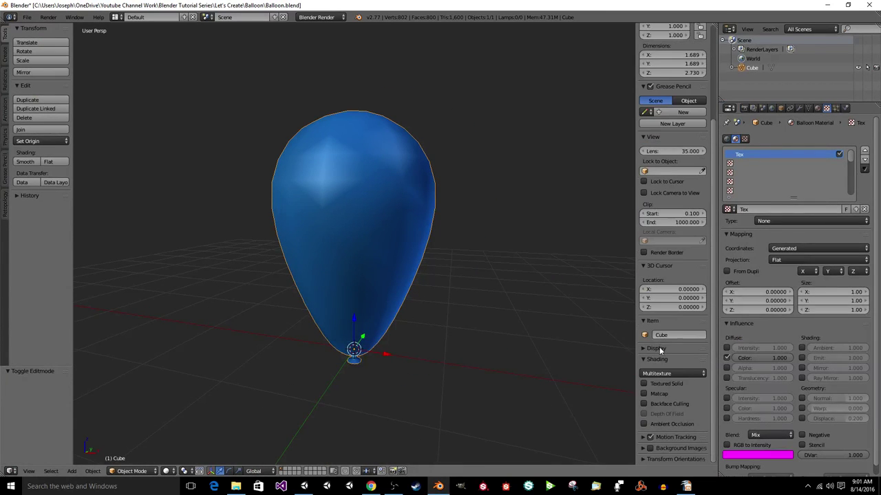
click(650, 383)
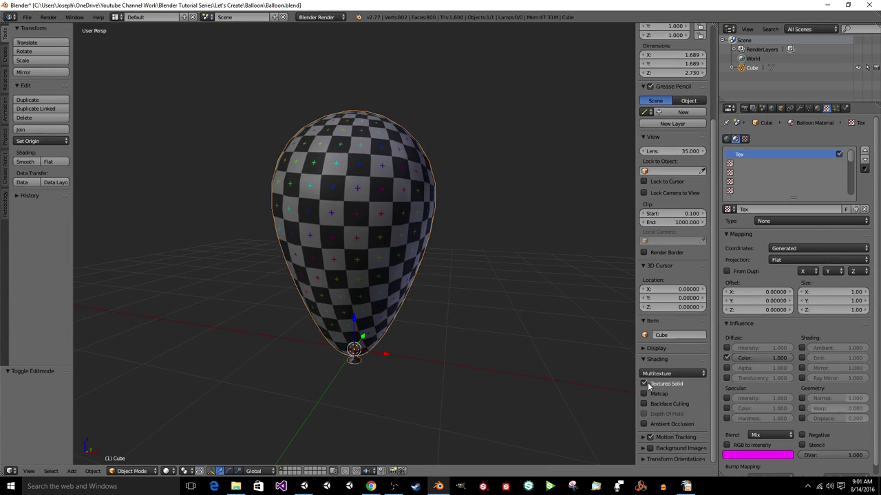
click(647, 383)
click(648, 383)
Check the texture type list, then return to the UV Editing layout.
key(space)
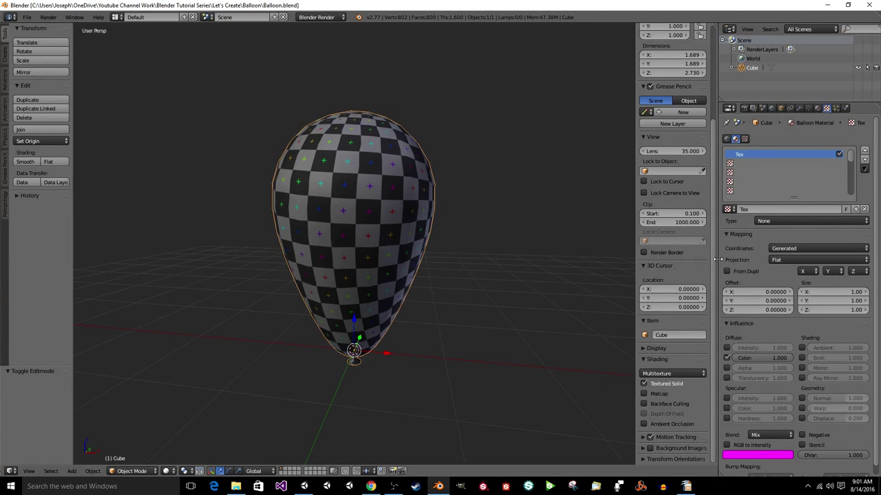
click(791, 221)
click(117, 17)
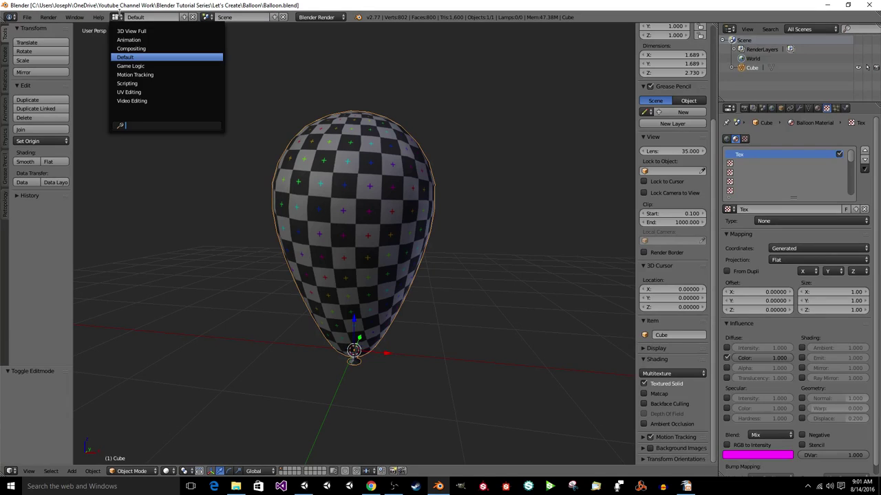
click(126, 92)
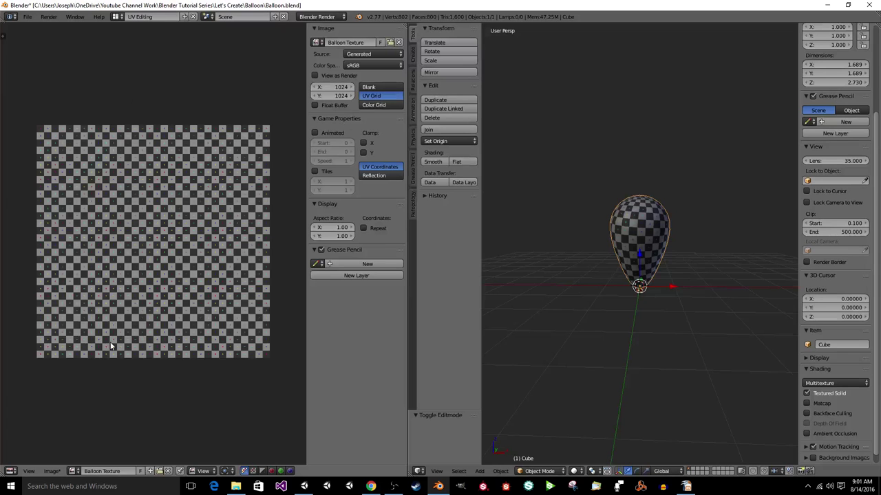
Save the checker image to disk as Balloon Texture.png.
click(53, 472)
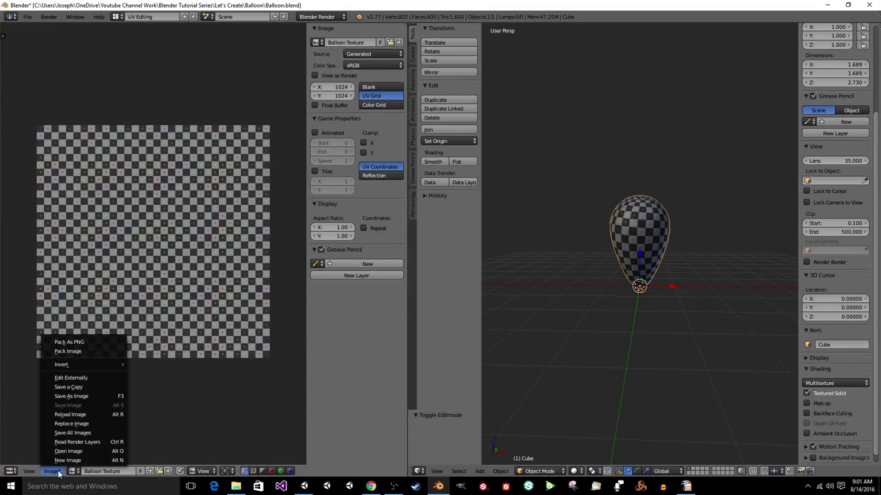
click(84, 396)
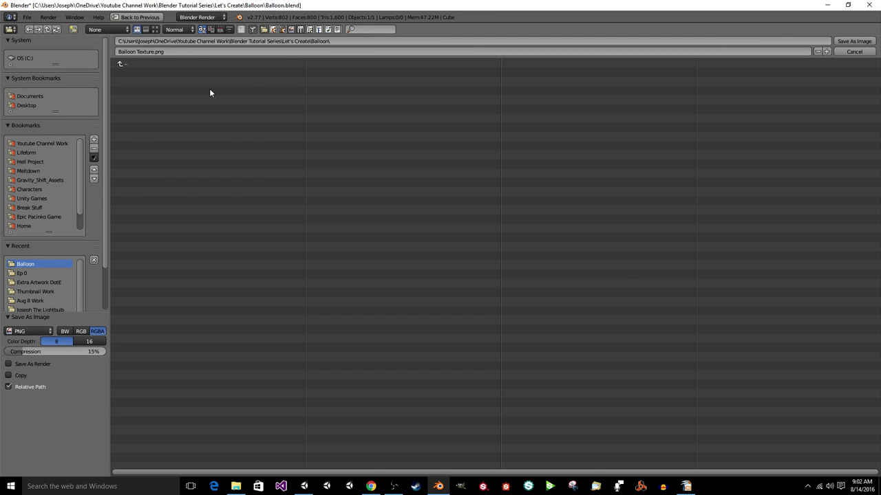
key(Return)
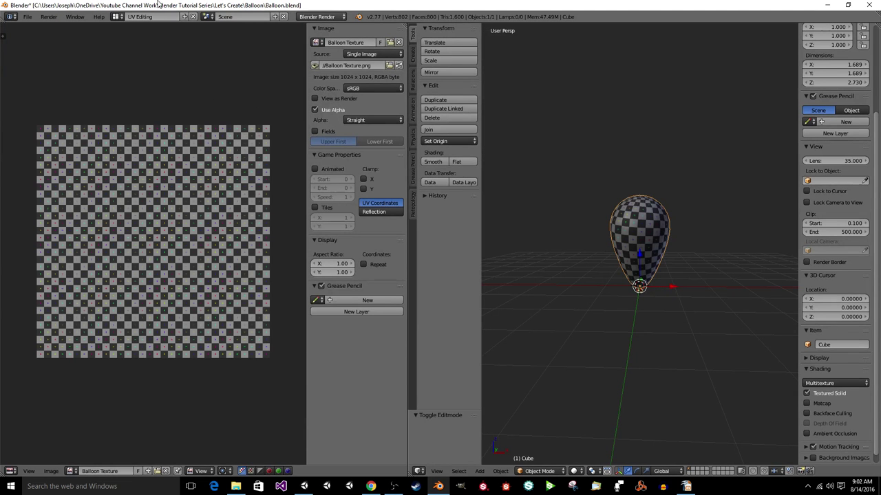
click(117, 16)
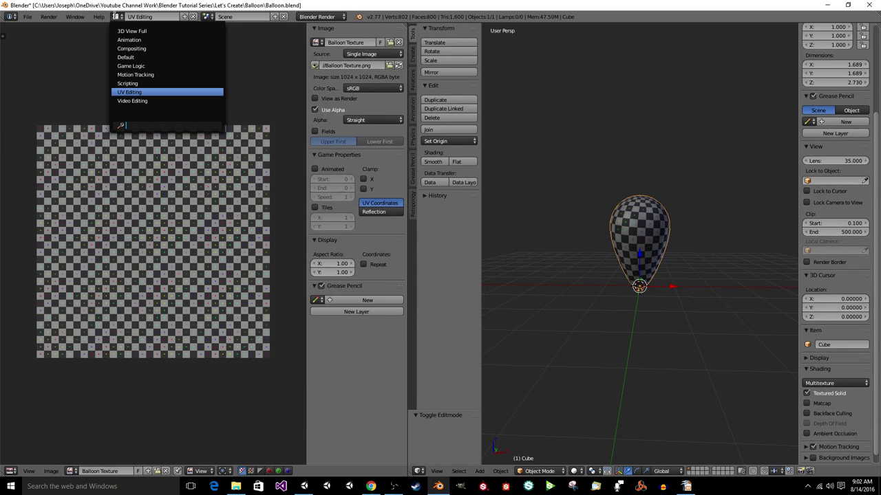
In the Default layout, set the Tex texture type to Image or Movie.
click(113, 57)
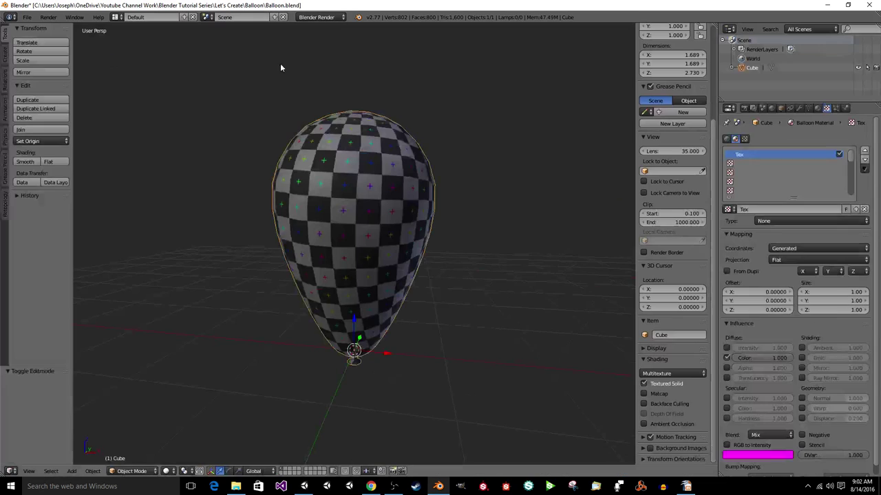
click(783, 221)
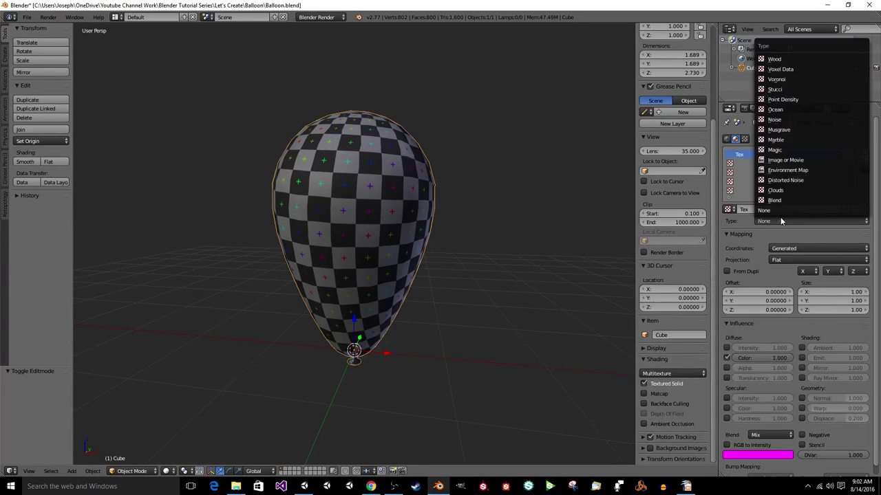
click(814, 161)
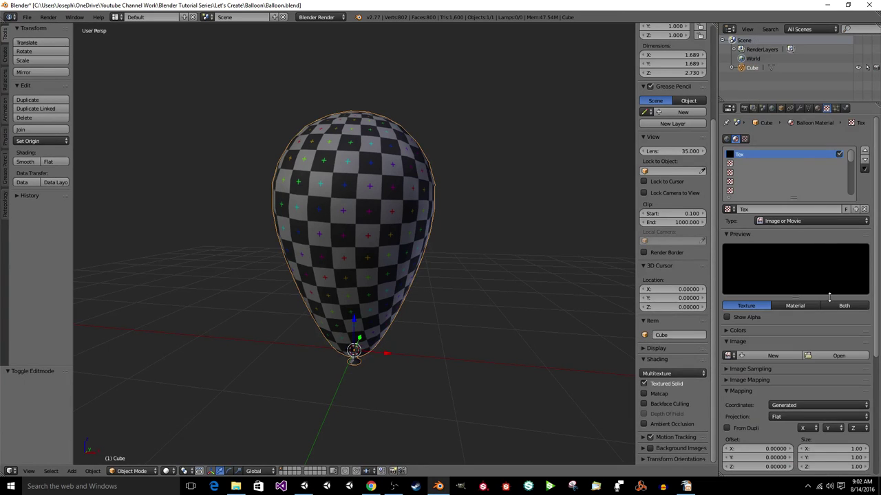
Assign Balloon Texture, then load Balloon Texture.png from file as the texture's image.
click(729, 356)
click(733, 370)
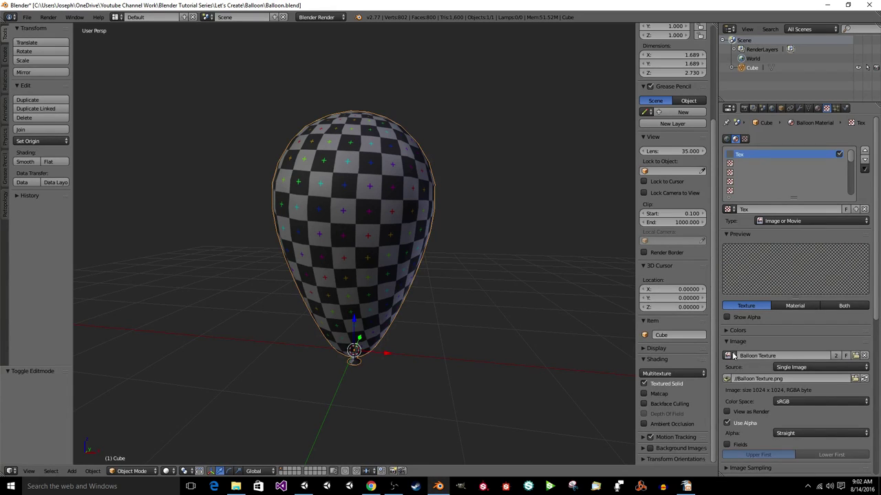
click(730, 355)
click(855, 356)
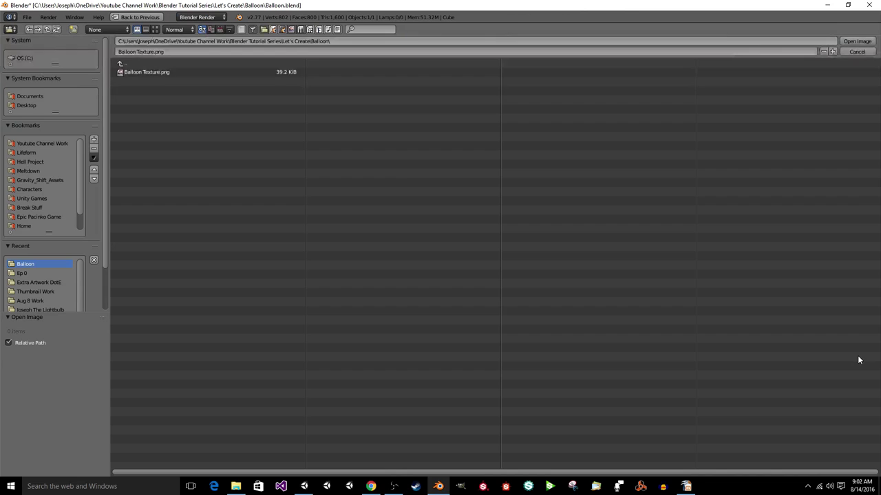
double_click(150, 74)
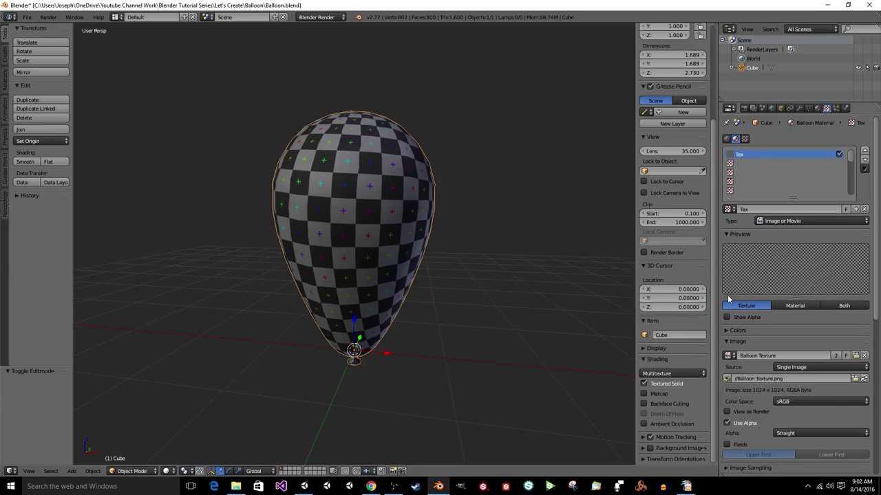
click(762, 208)
Save over Balloon.blend and reselect Balloon Texture as the Tex slot's image.
key(ctrl+s)
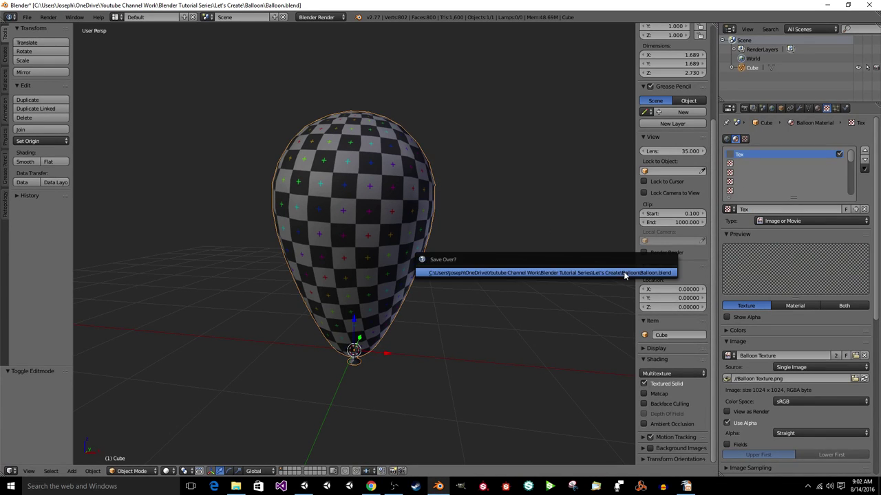
click(624, 273)
scroll(843, 379, down, 8)
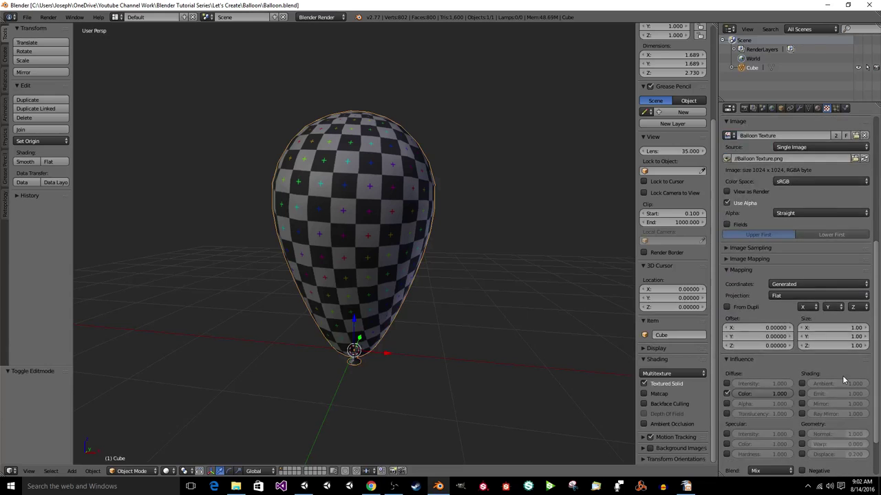
scroll(844, 379, up, 8)
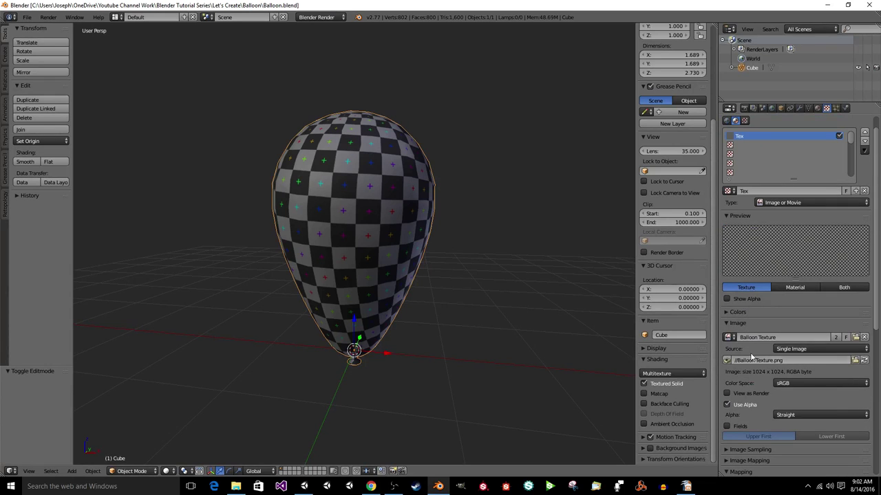
click(729, 337)
click(731, 352)
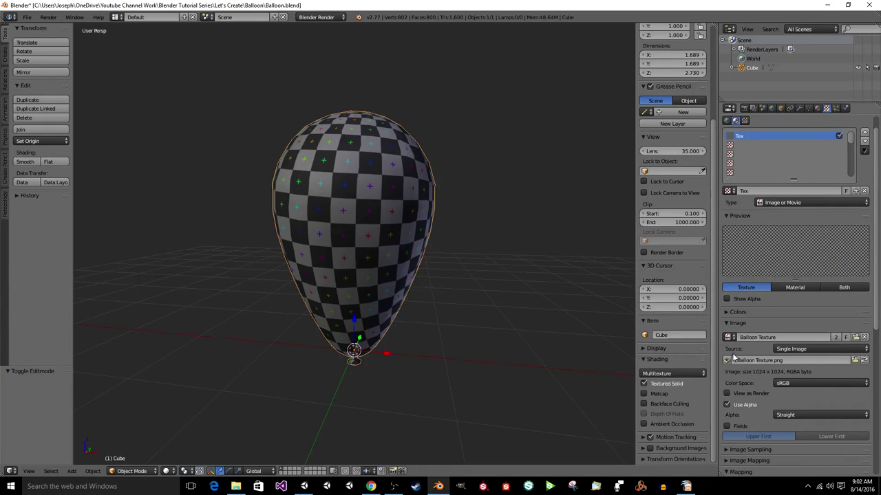
middle_drag(449, 291, 438, 273)
middle_drag(461, 243, 458, 269)
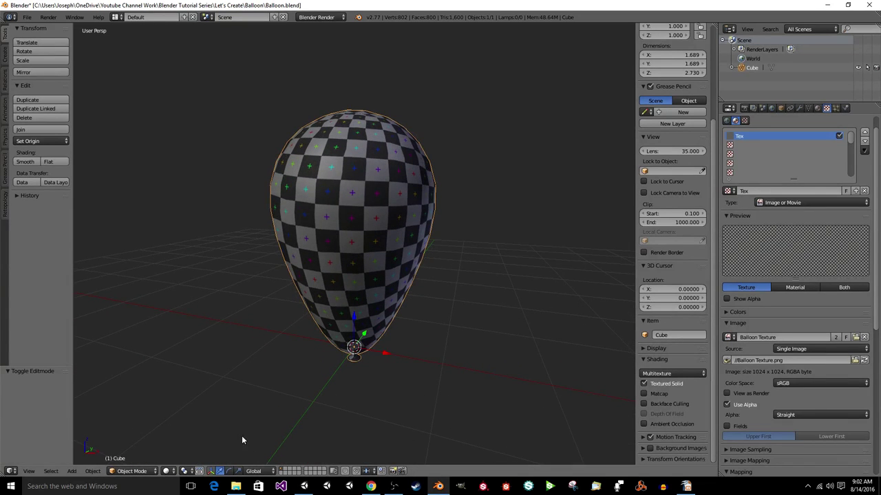
Open Balloon Texture.png from the Balloon project folder in the image viewer.
click(235, 486)
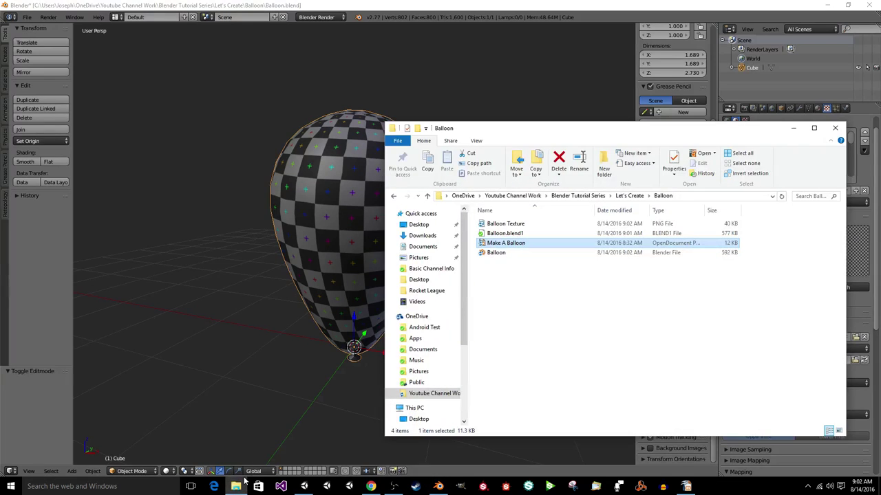
click(506, 223)
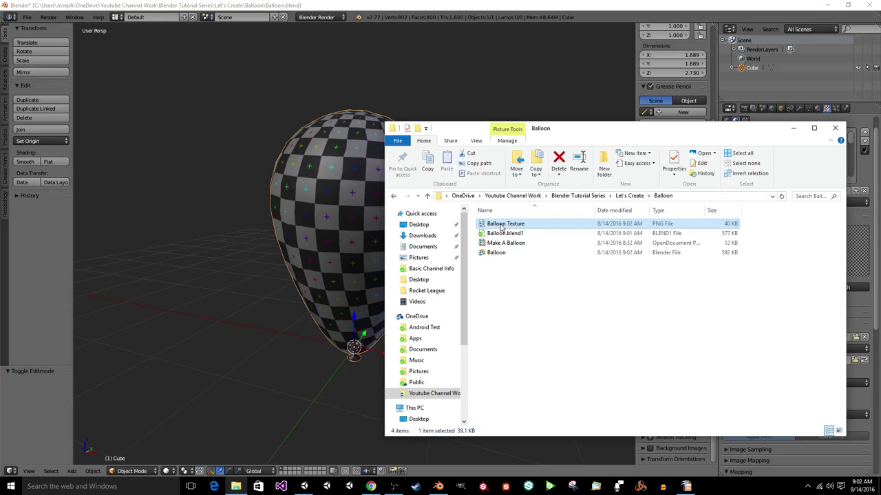
double_click(501, 227)
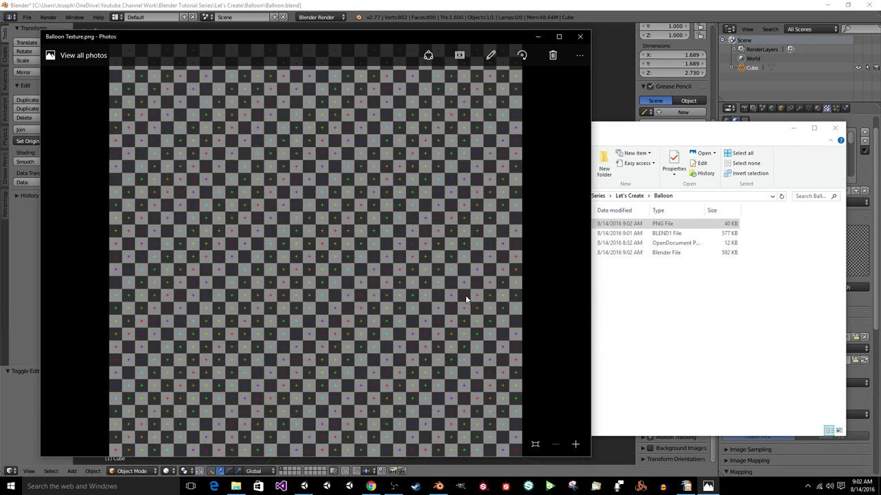
Close the texture preview and bring Blender back to the front.
click(674, 329)
click(674, 329)
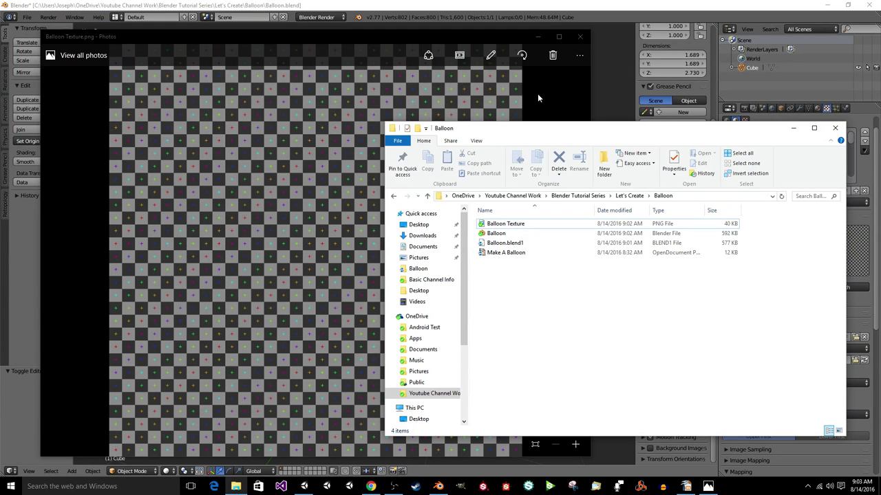
click(576, 38)
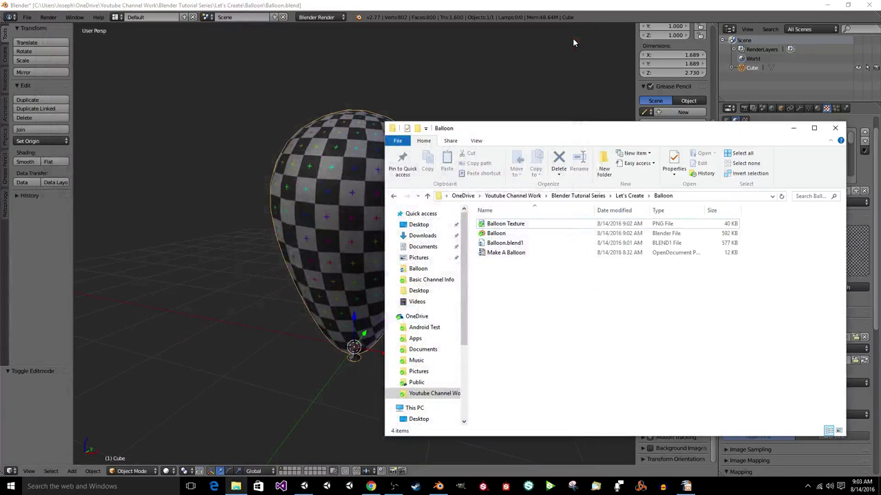
click(593, 5)
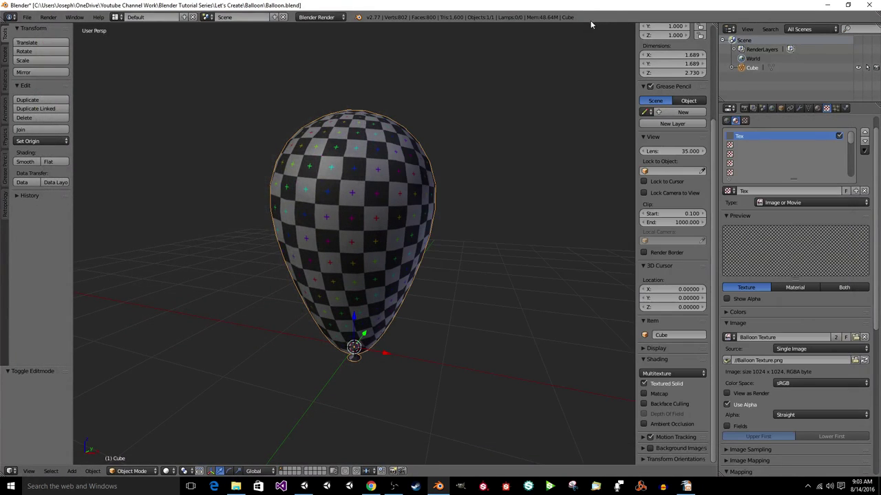
Save over the balloon file, then view it from the front and orbit to an angled view.
key(ctrl+s)
click(568, 80)
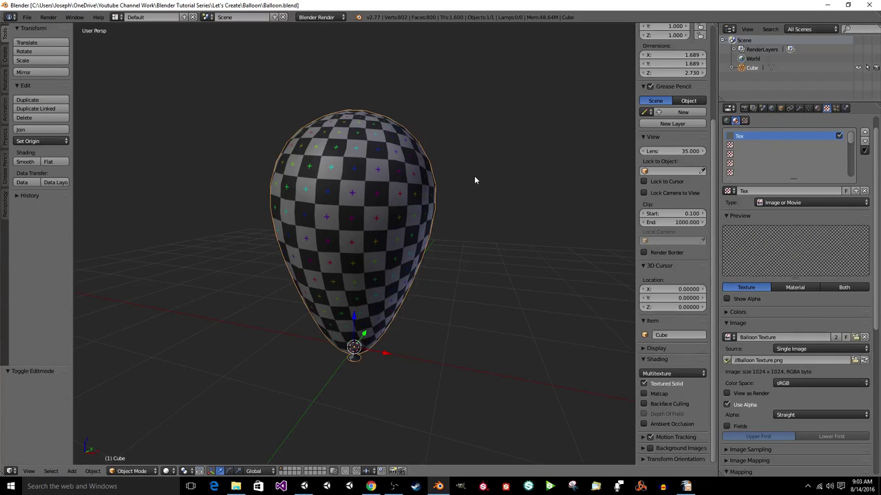
key(KP_1)
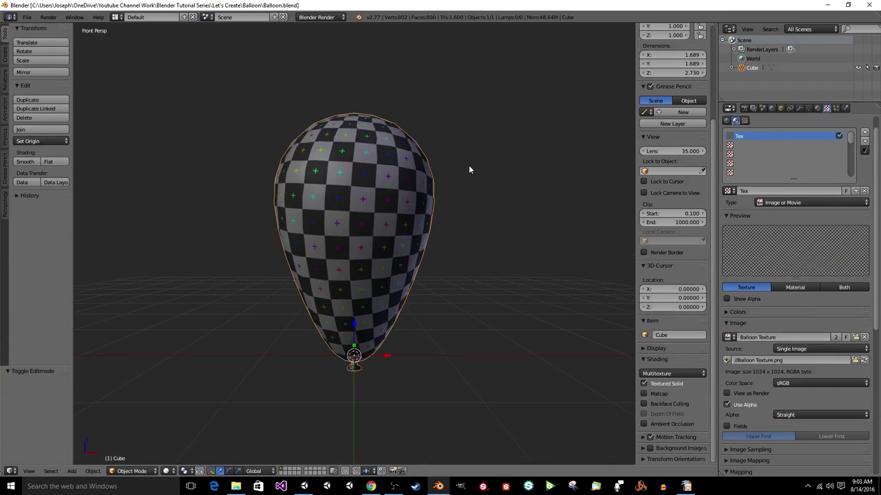
middle_drag(468, 169, 432, 206)
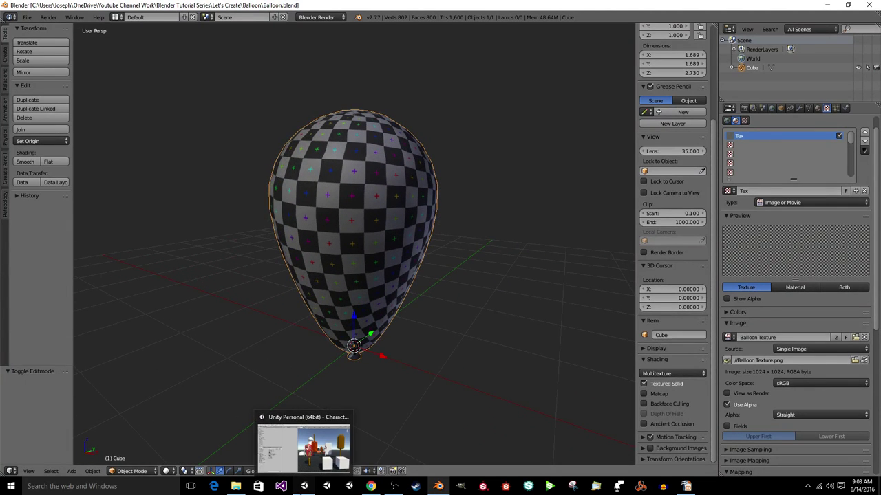
In Unity, start a new empty scene from the File menu.
click(303, 486)
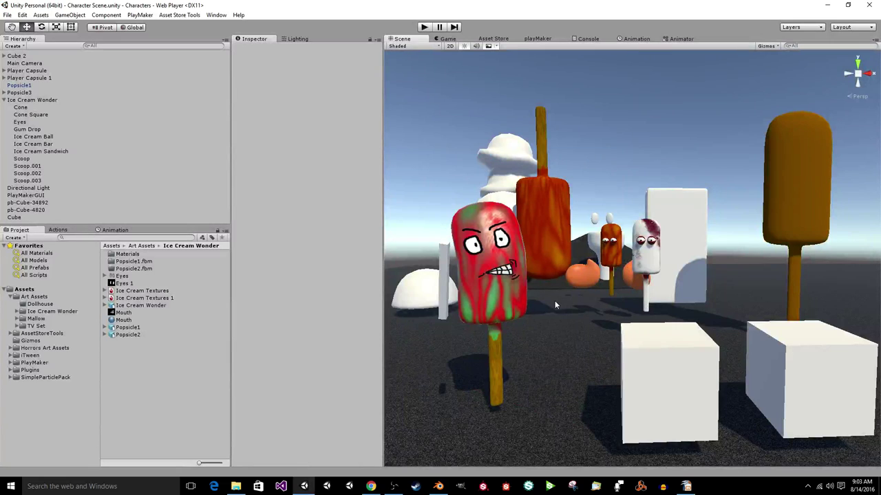
right_drag(466, 370, 409, 377)
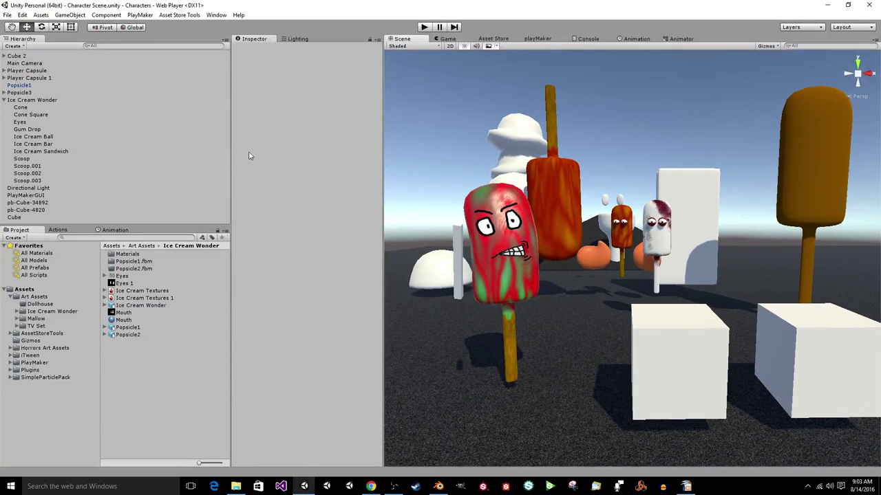
click(8, 15)
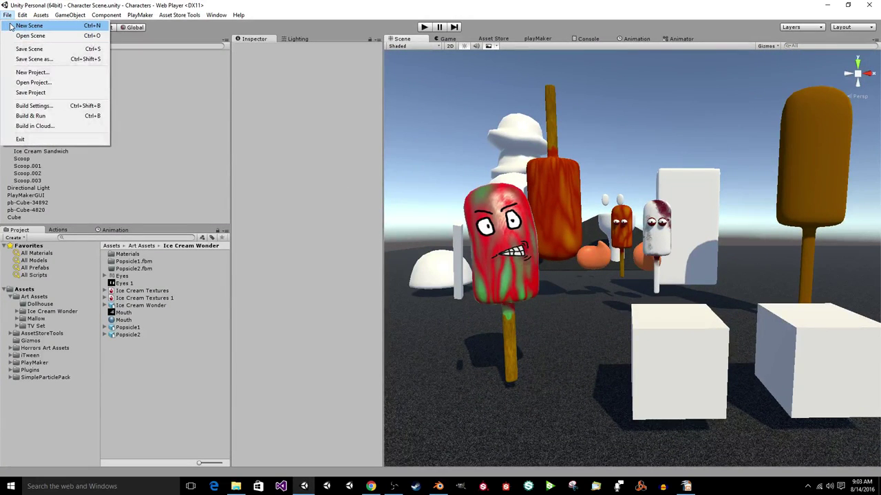
click(11, 26)
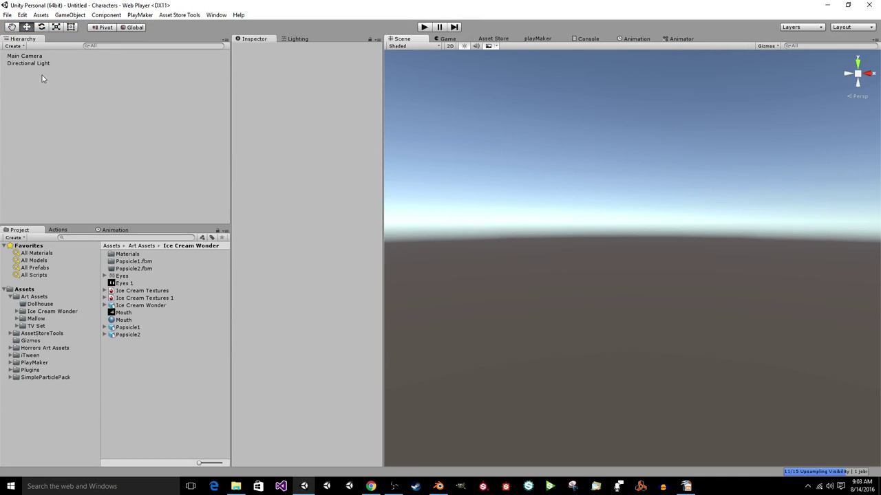
Create a folder named 'Balloon' inside Art Assets, open it, and return to Blender.
click(48, 297)
right_click(48, 297)
mouse_move(69, 304)
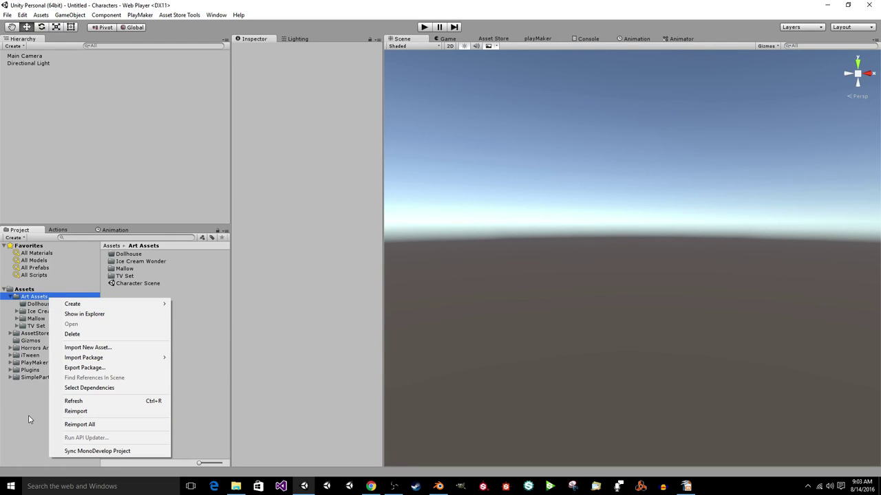
mouse_move(112, 308)
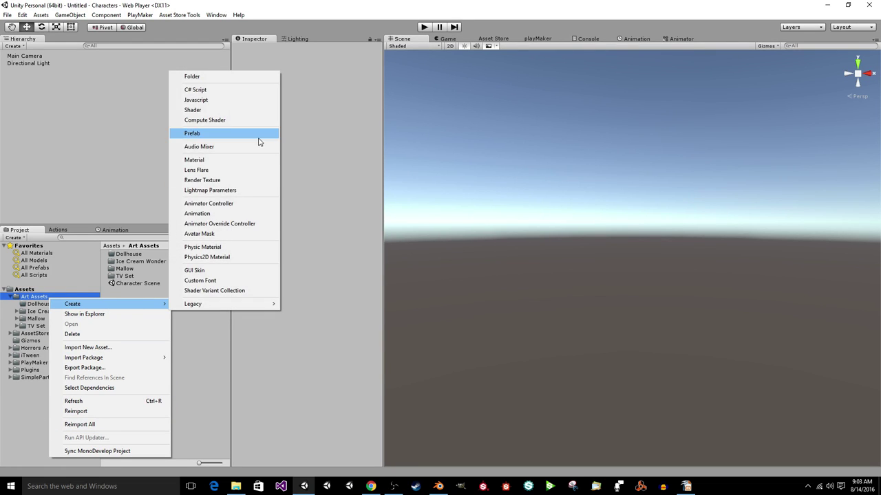
click(252, 78)
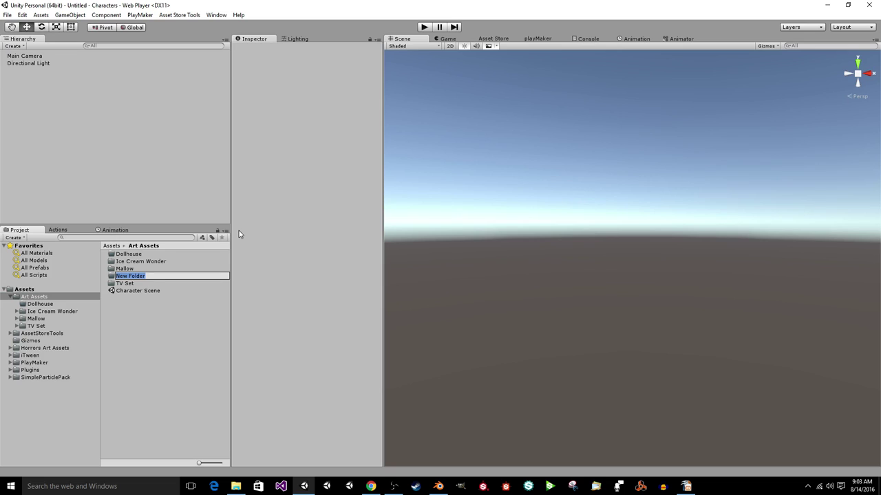
text(Balloon)
key(Return)
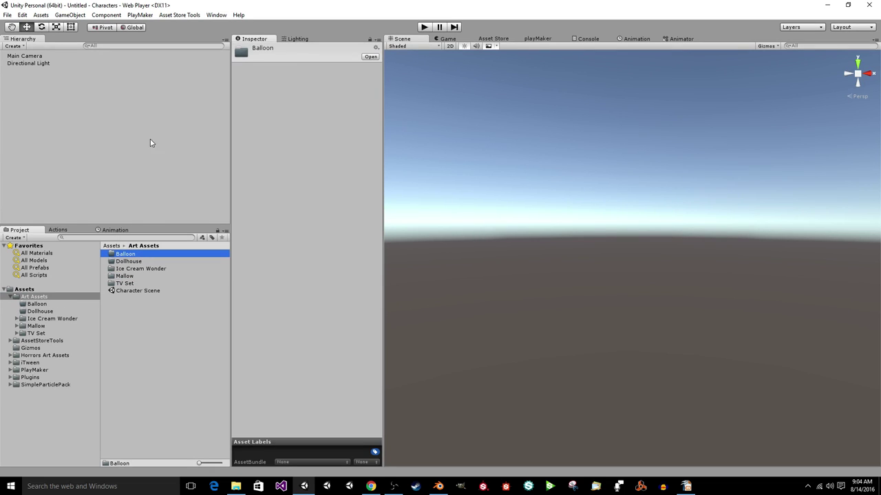
double_click(124, 255)
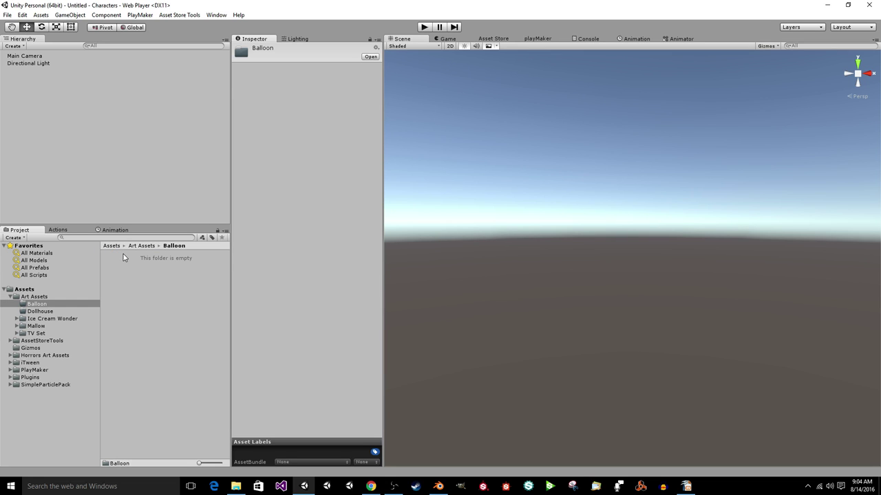
click(438, 485)
Reselect the balloon and save over the Blender file.
key(a)
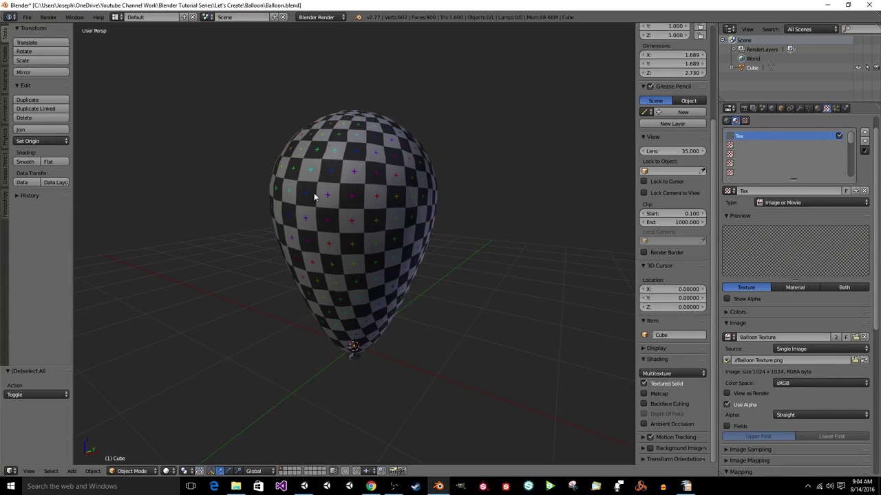
key(a)
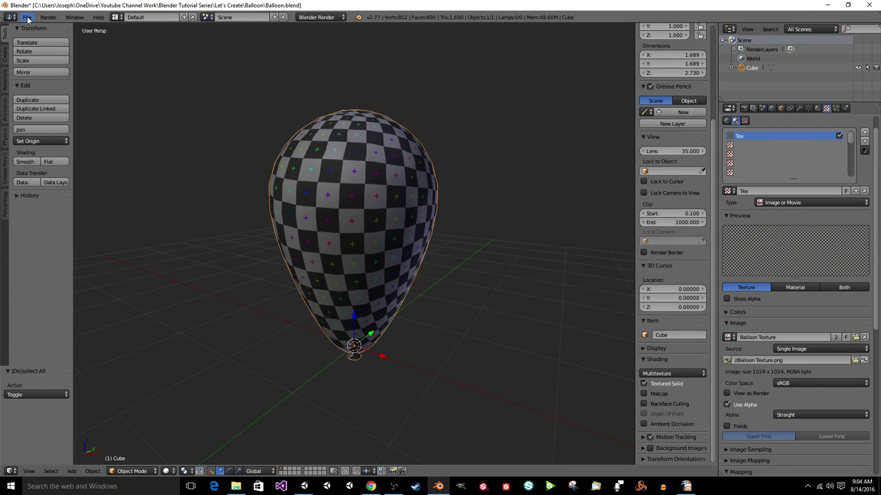
key(ctrl+s)
click(163, 119)
Export Balloon.fbx to Unity Games\Characters\Assets\Art Assets\Balloon.
click(26, 17)
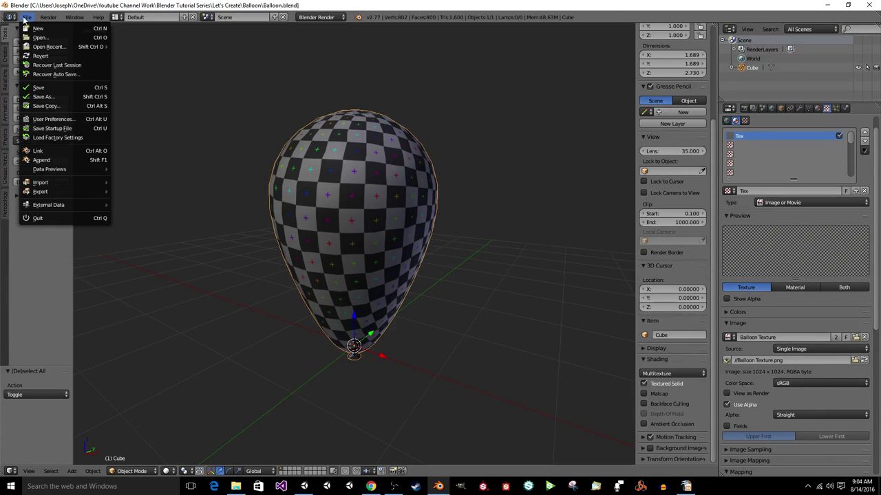
mouse_move(61, 193)
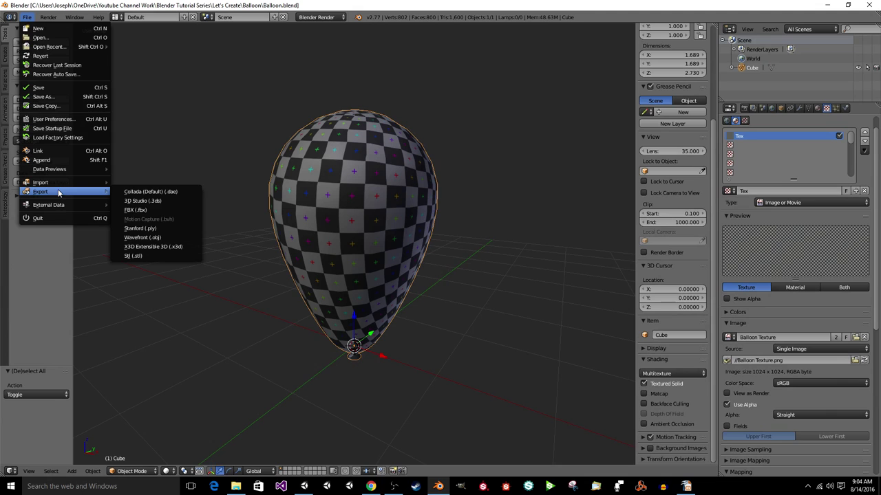
click(155, 210)
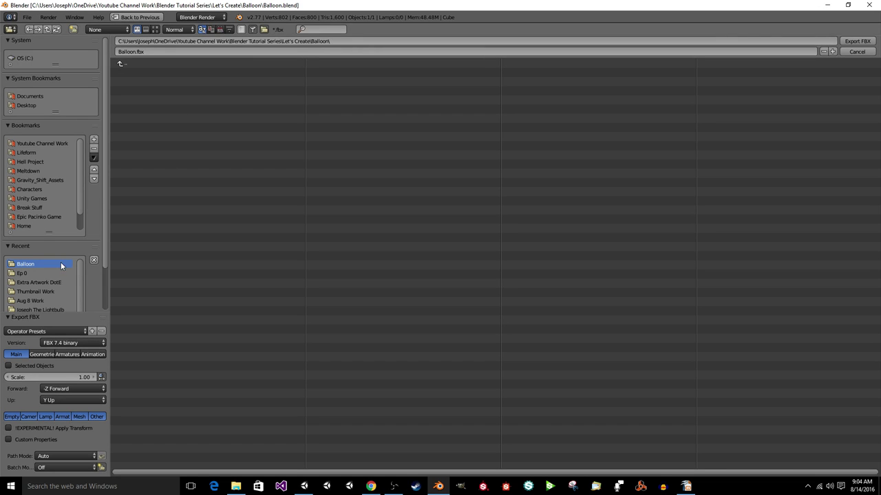
click(42, 200)
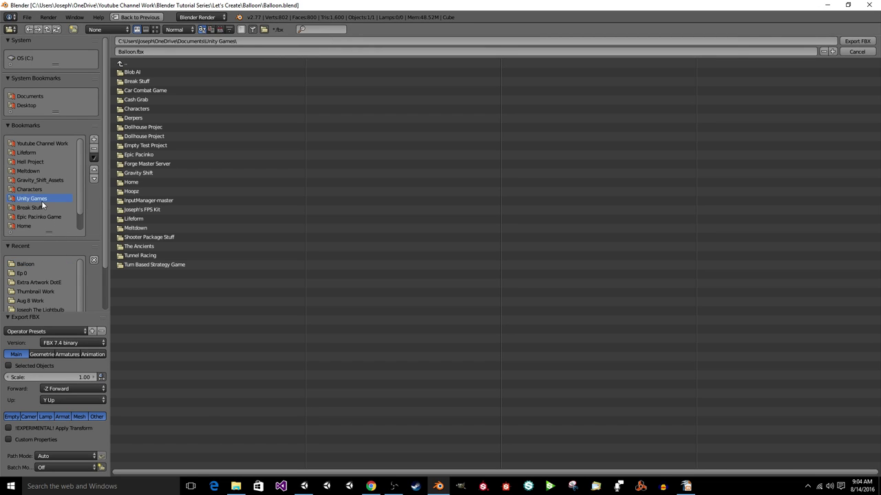
click(138, 109)
click(143, 71)
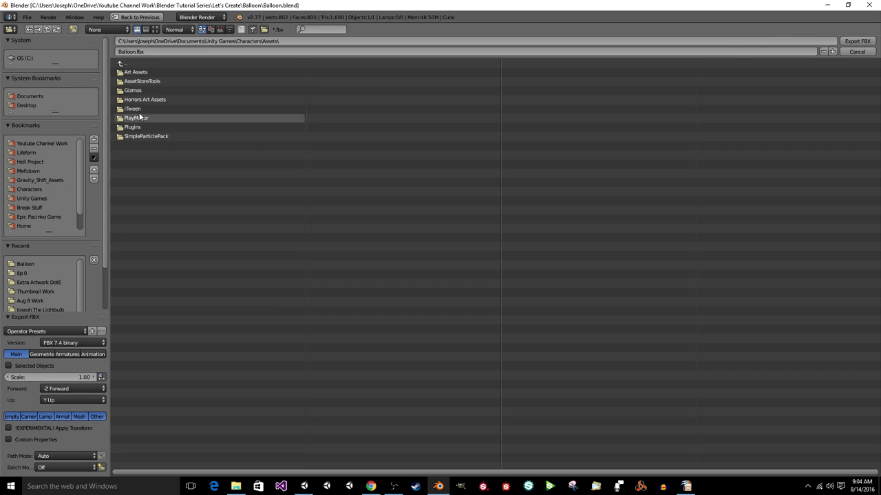
click(142, 72)
click(142, 72)
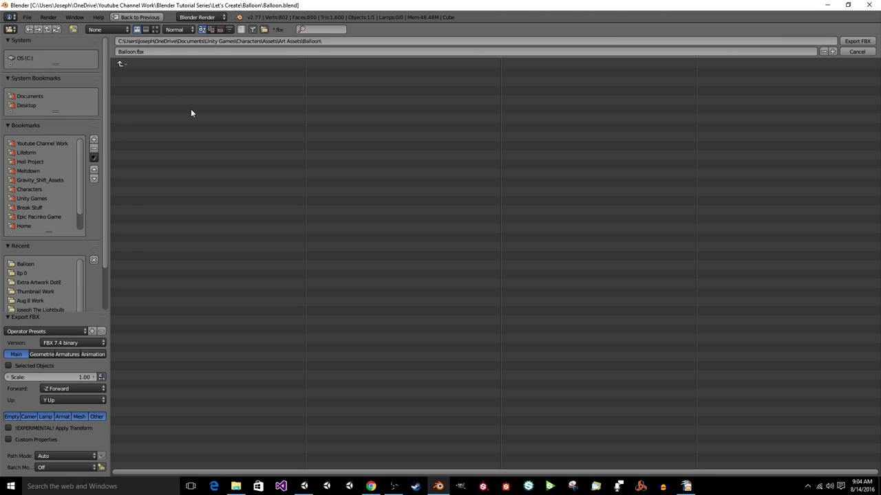
key(Return)
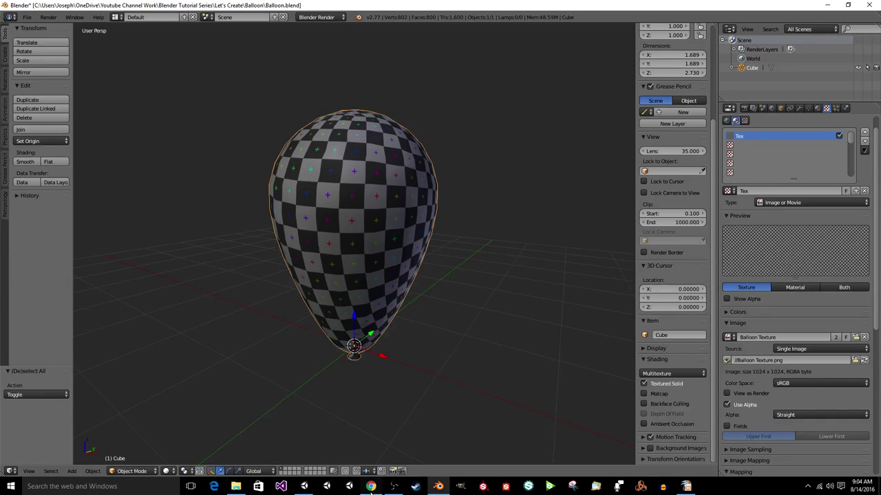
mouse_move(371, 491)
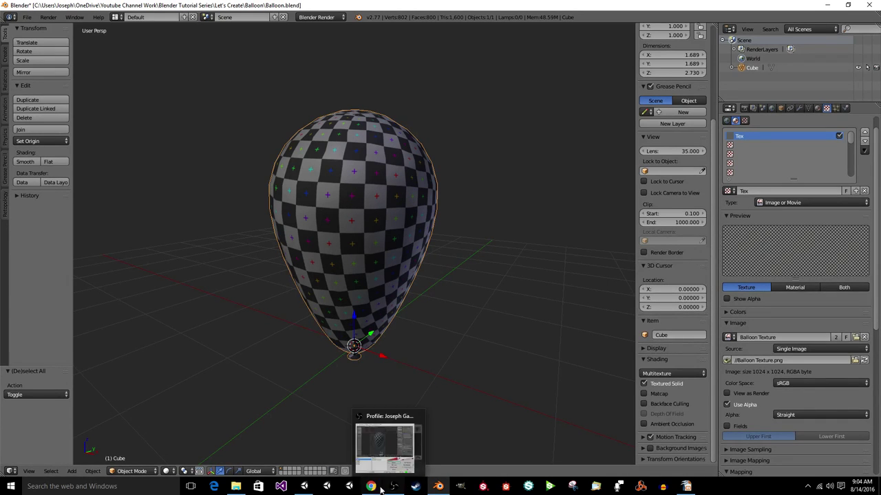
click(301, 488)
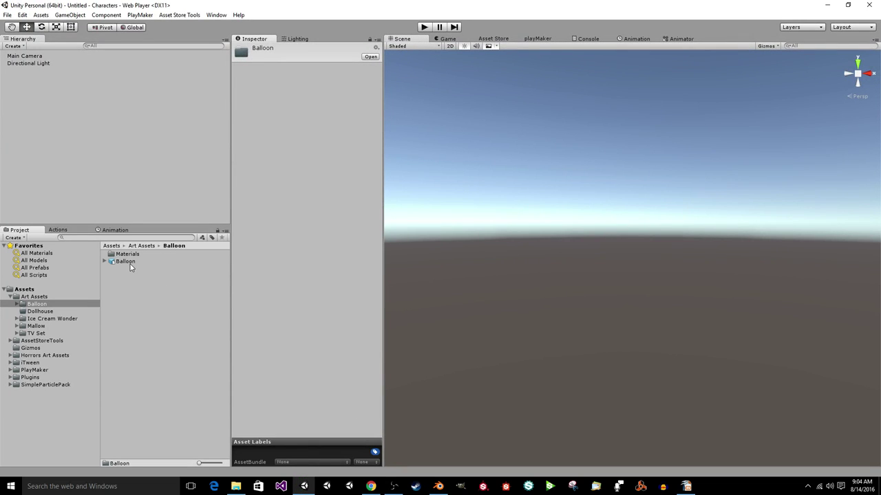
drag(131, 266, 147, 189)
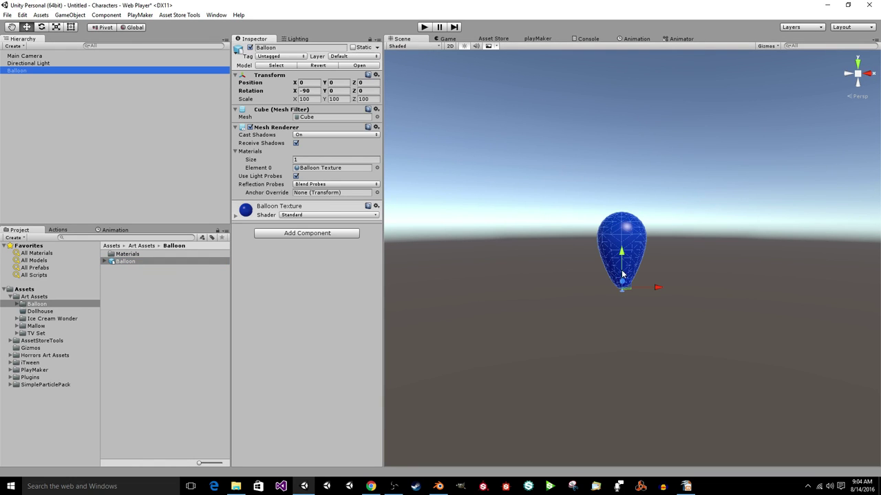
scroll(623, 272, up, 5)
scroll(623, 270, up, 2)
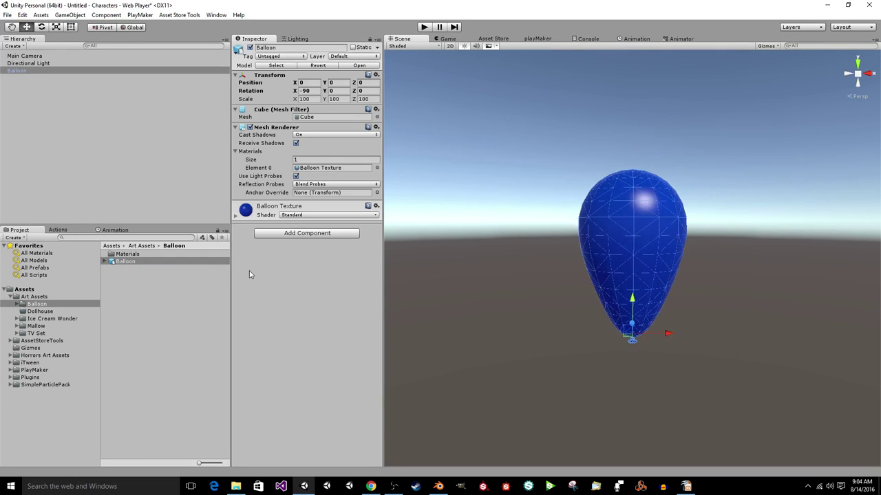
double_click(221, 255)
click(172, 254)
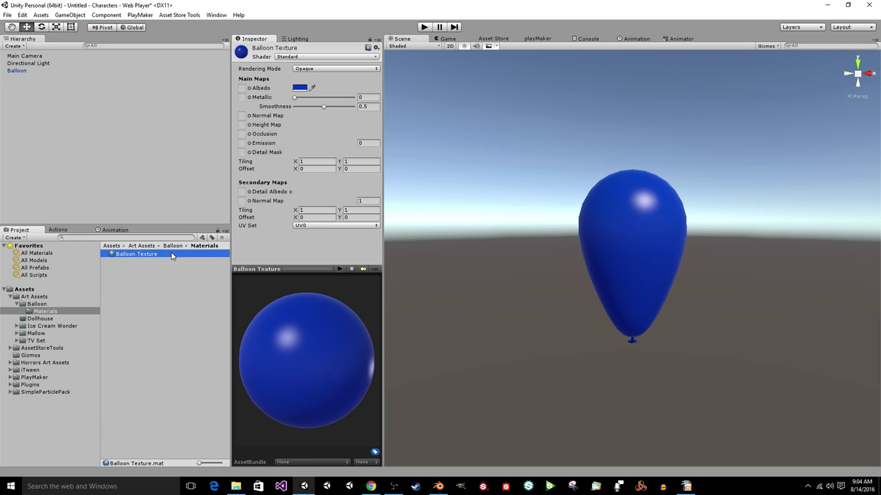
scroll(733, 288, up, 5)
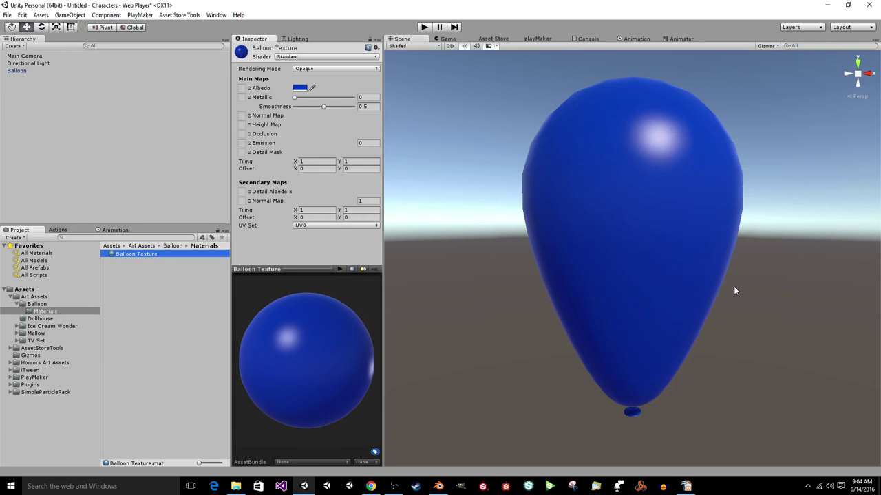
middle_drag(733, 288, 718, 299)
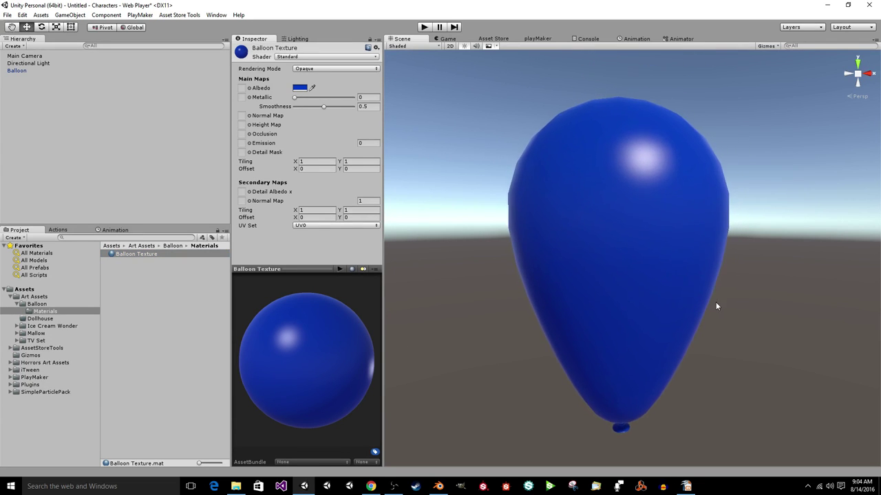
alt+drag(716, 302, 607, 309)
scroll(789, 283, down, 3)
click(606, 309)
click(701, 313)
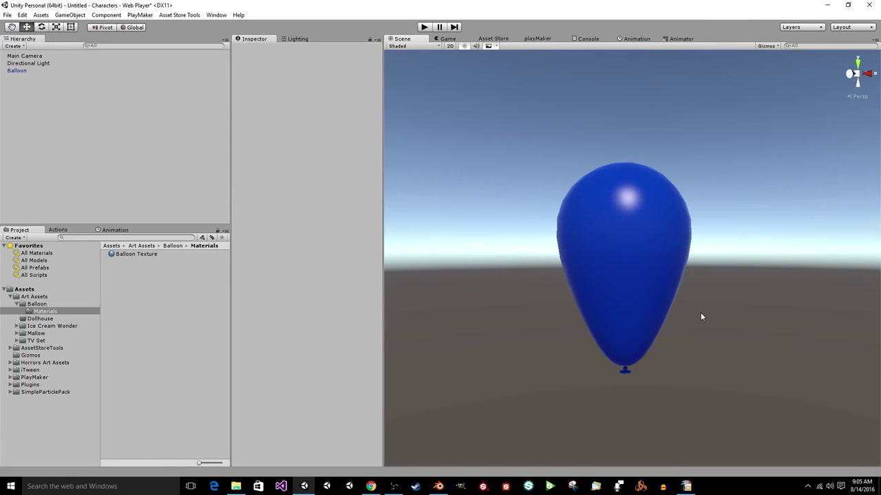
mouse_move(700, 313)
alt+mouse_down()
mouse_move(715, 297)
mouse_move(684, 243)
mouse_move(709, 309)
mouse_move(704, 399)
mouse_move(620, 293)
mouse_move(699, 329)
alt+mouse_up()
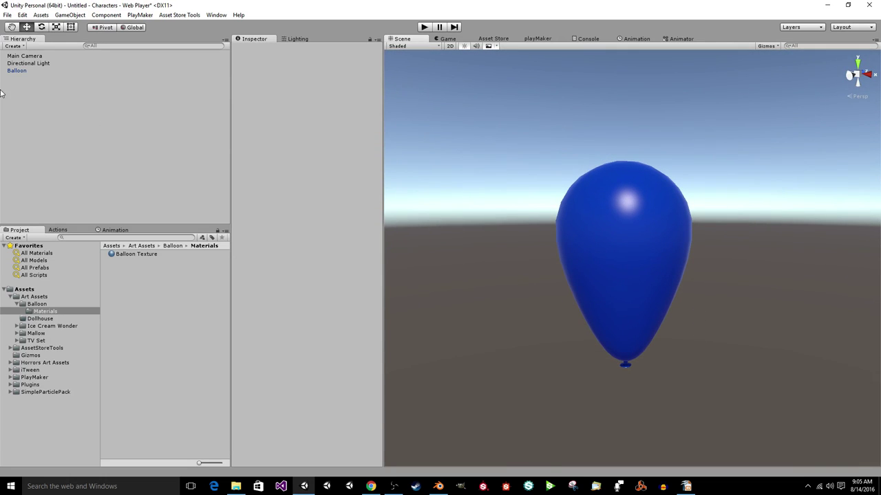
click(79, 17)
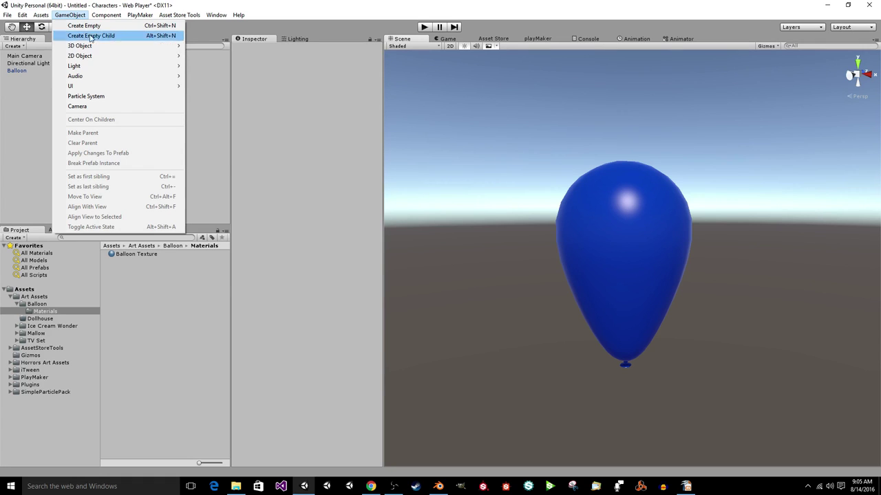
Add a Plane, scale it about six times larger, and lower it beneath the balloon.
mouse_move(113, 47)
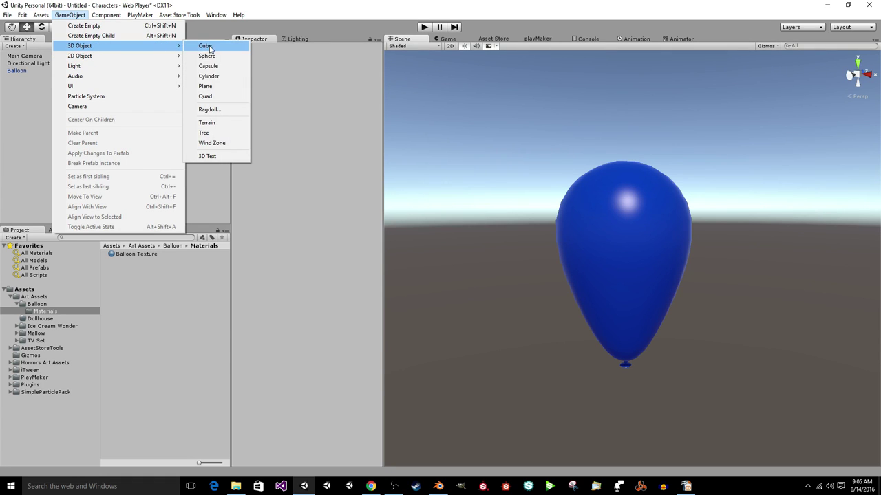
click(205, 86)
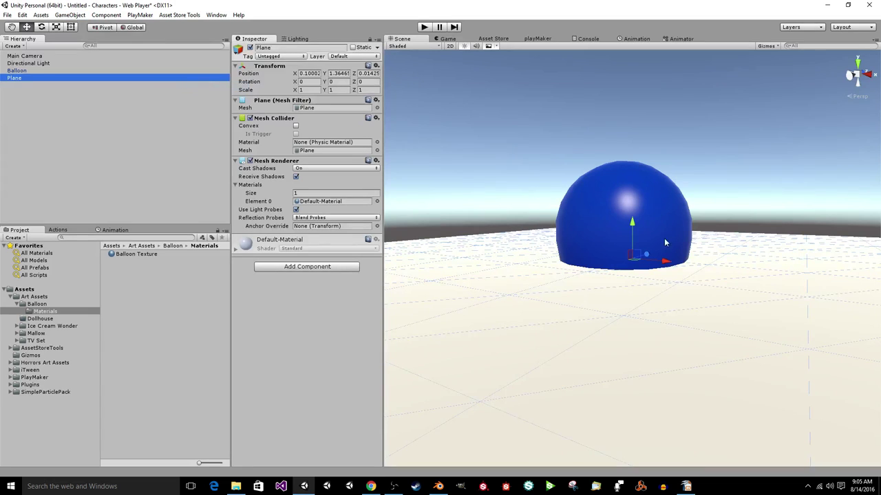
drag(638, 222, 657, 356)
alt+drag(628, 390, 723, 387)
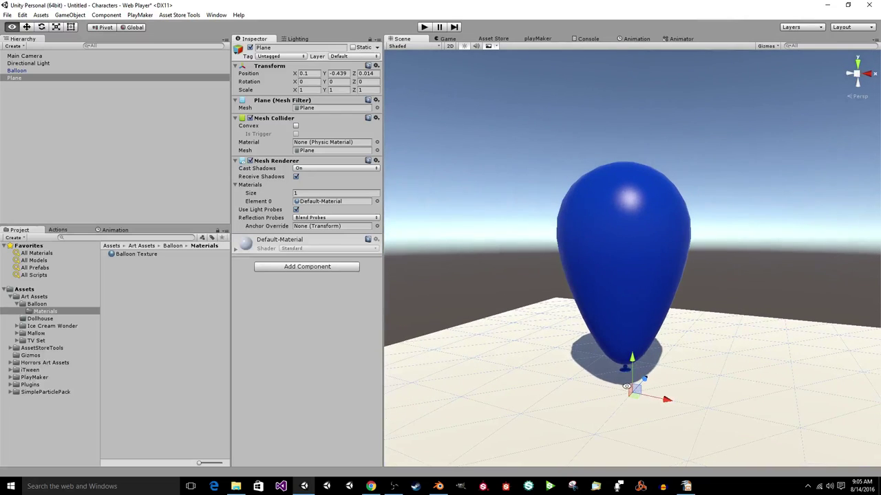
key(r)
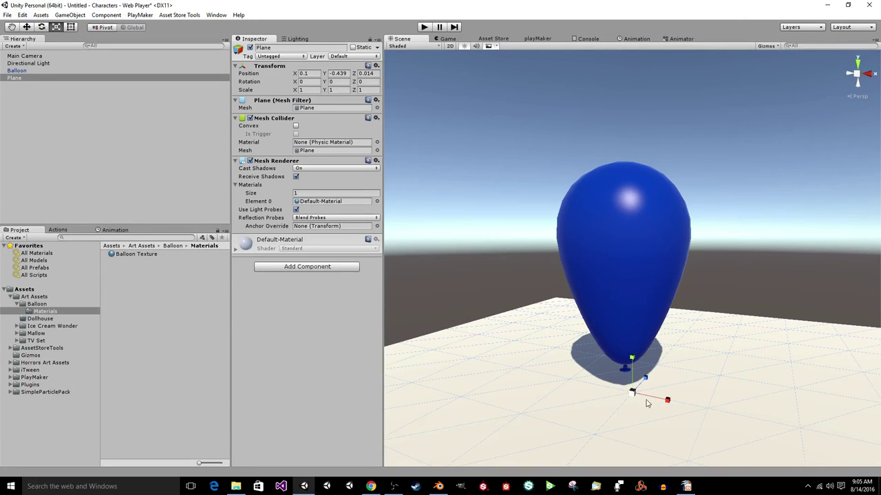
drag(633, 392, 878, 344)
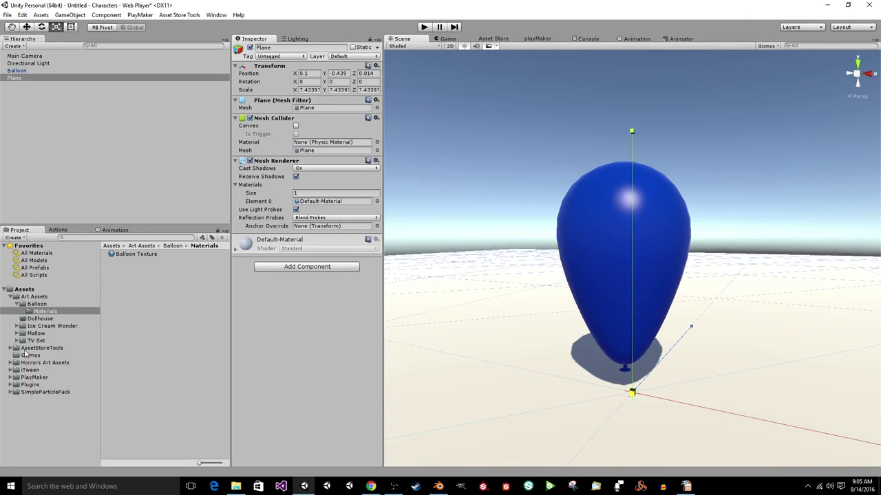
key(w)
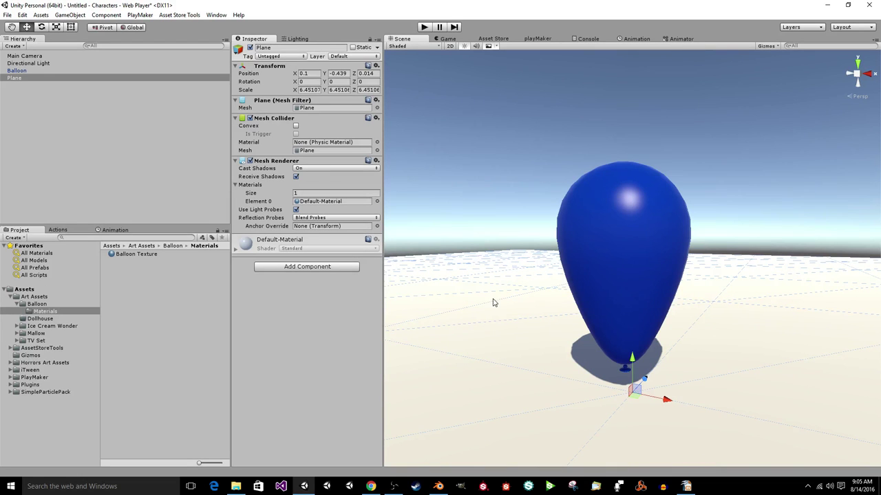
drag(631, 358, 628, 494)
Inspect the balloon above the ground plane from several angles, then return to Blender.
click(657, 237)
scroll(715, 241, down, 3)
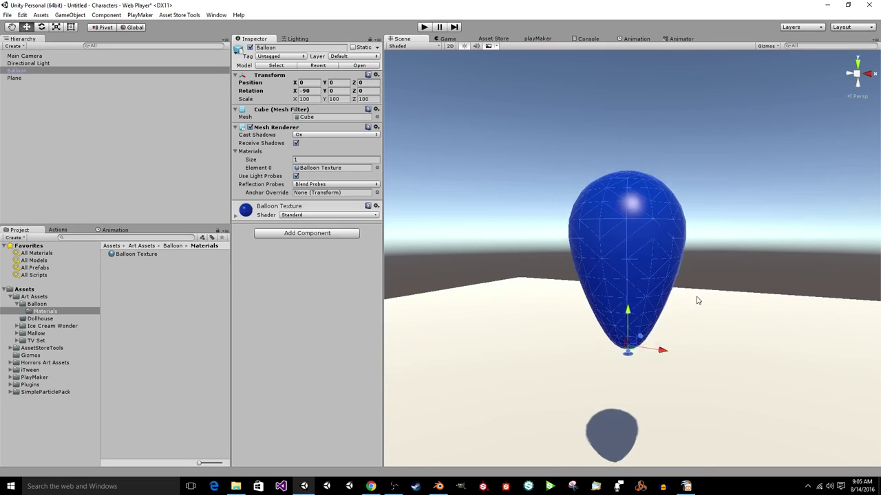
click(773, 248)
alt+drag(790, 309, 780, 336)
click(655, 278)
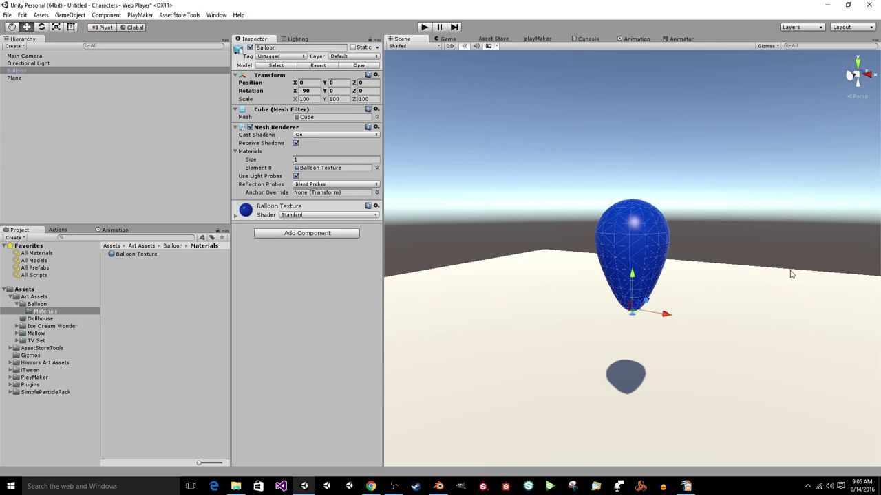
click(794, 224)
alt+drag(804, 298, 650, 320)
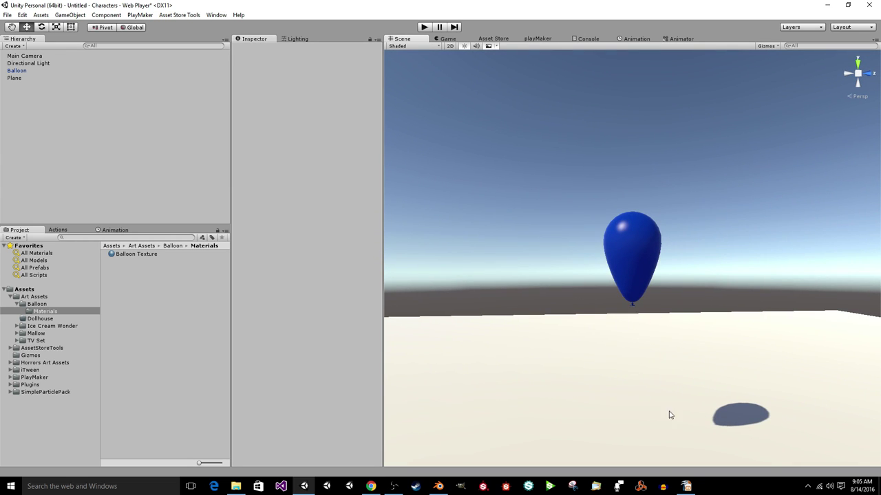
click(437, 485)
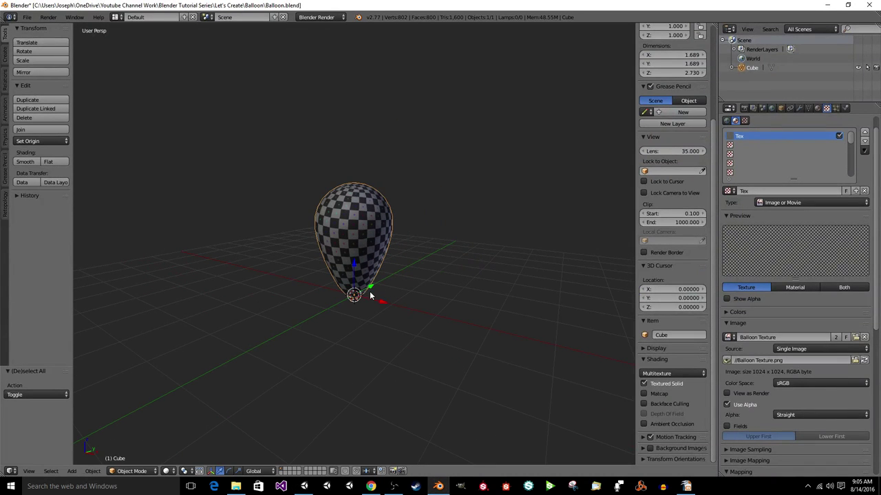
Reset the 3D cursor to the origin with Shift+C and save over the balloon file.
click(473, 324)
key(shift+c)
scroll(368, 348, down, 5)
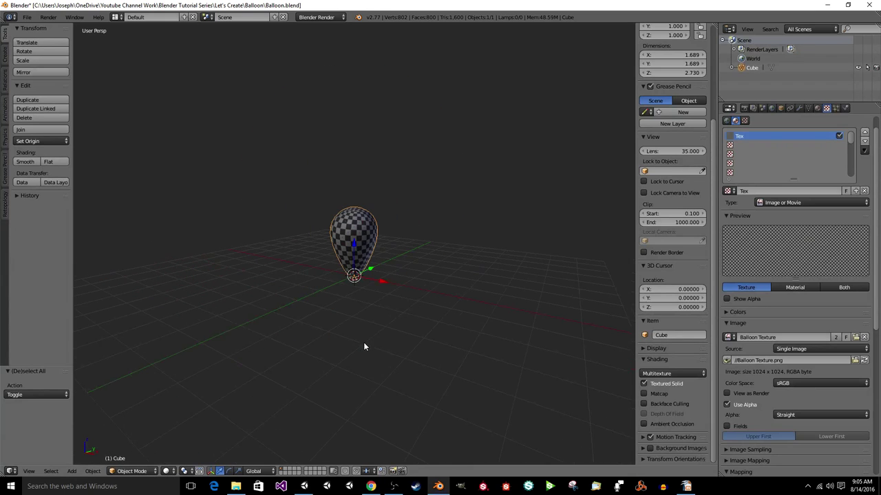
key(ctrl+s)
click(363, 339)
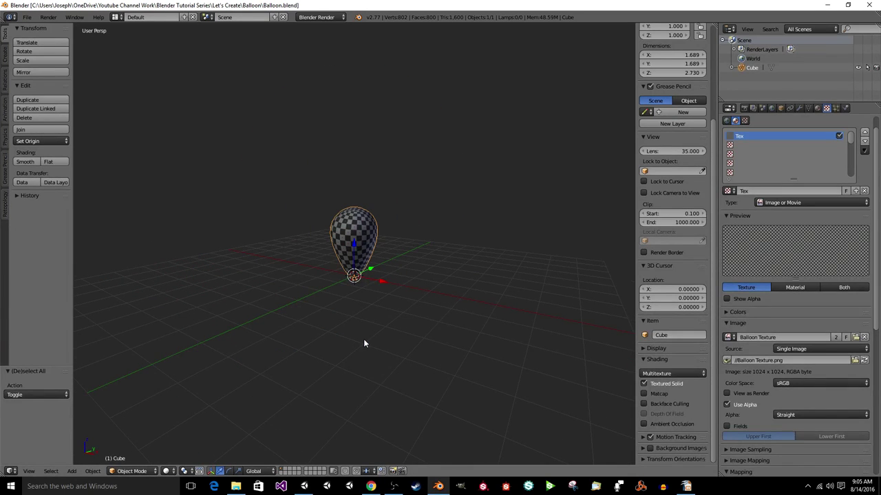
Add a new mesh cube at the origin and enter Edit Mode.
key(shift+a)
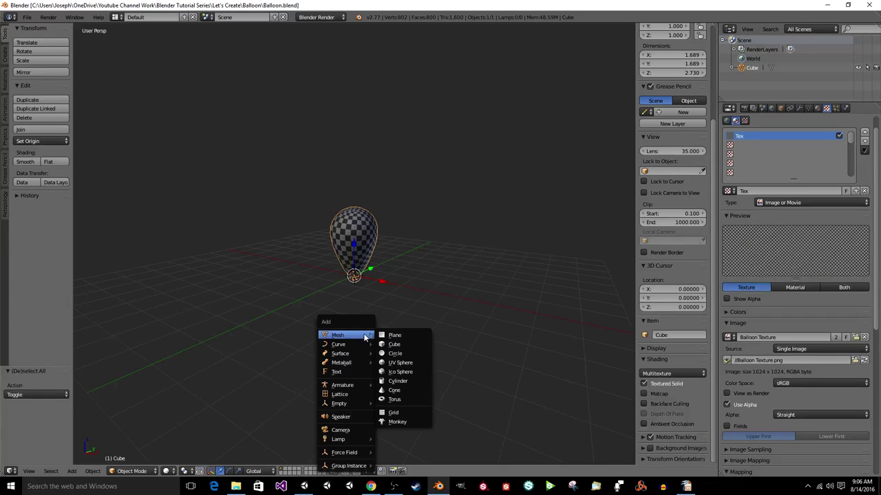
click(396, 345)
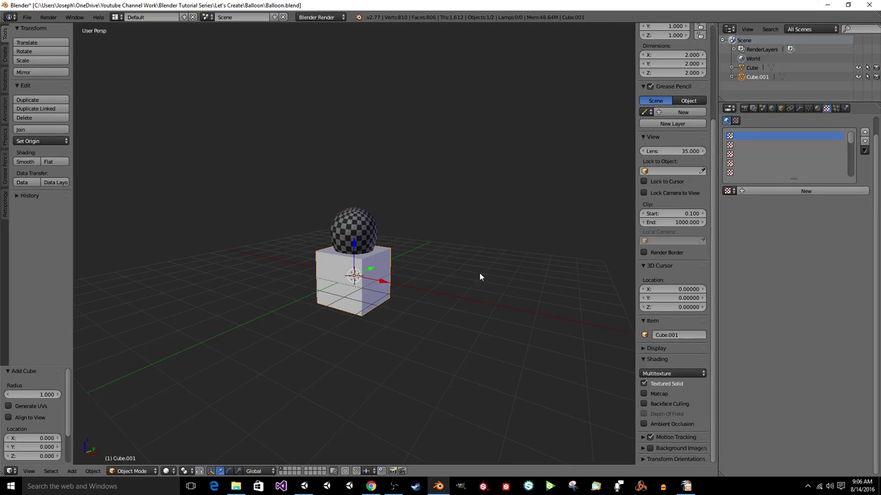
key(Tab)
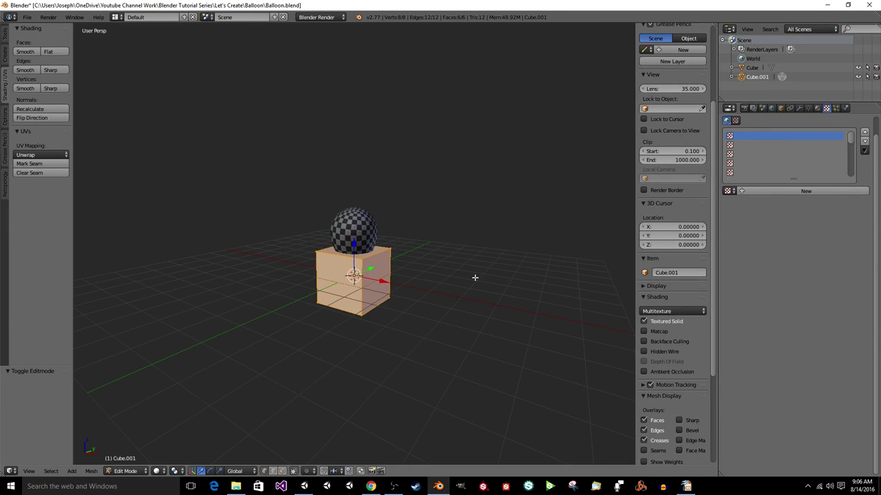
Merge all of Cube.001's vertices At Center, then add a Skin modifier in the Modifiers tab.
key(alt+m)
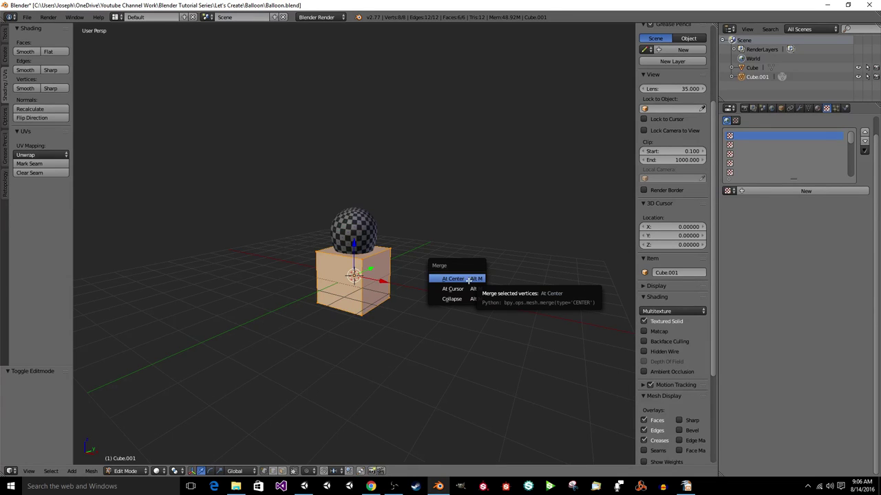
click(469, 280)
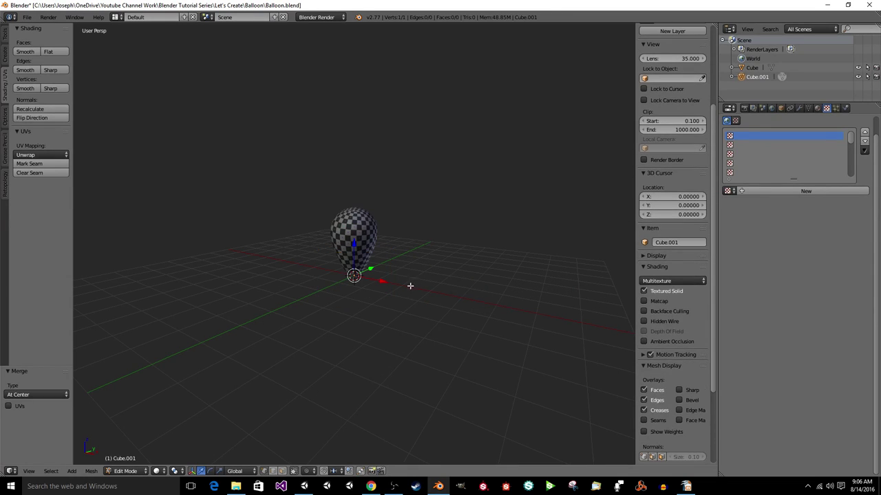
click(800, 108)
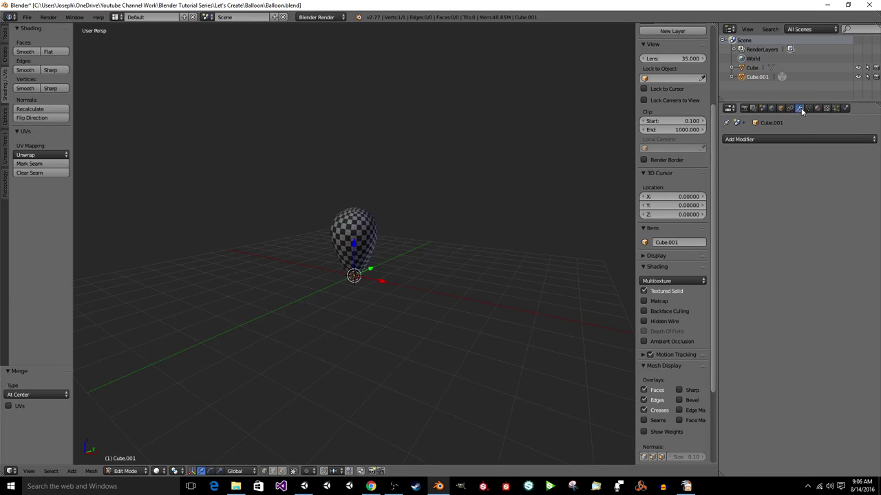
click(784, 140)
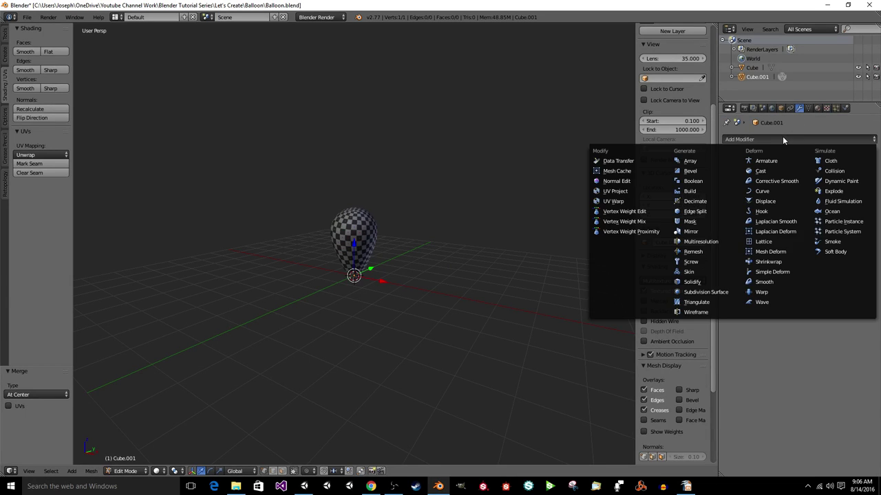
click(701, 274)
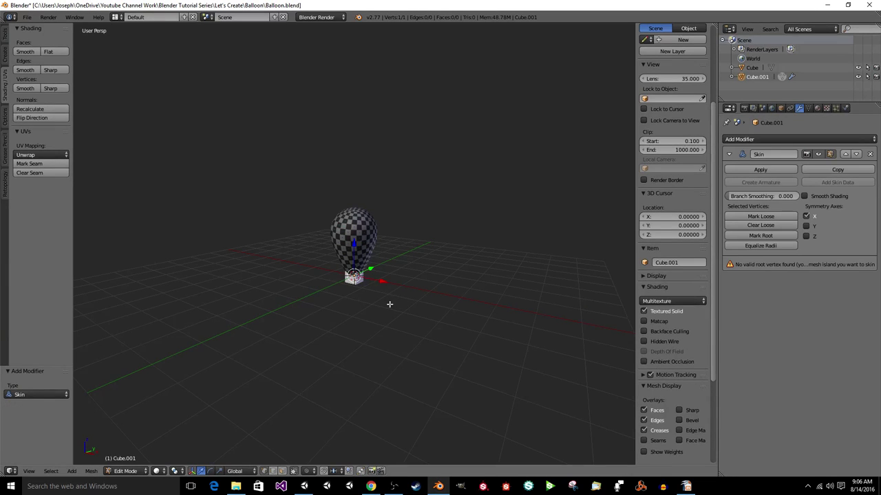
In front view, extrude the vertex twice to form the first two string segments.
scroll(389, 304, up, 6)
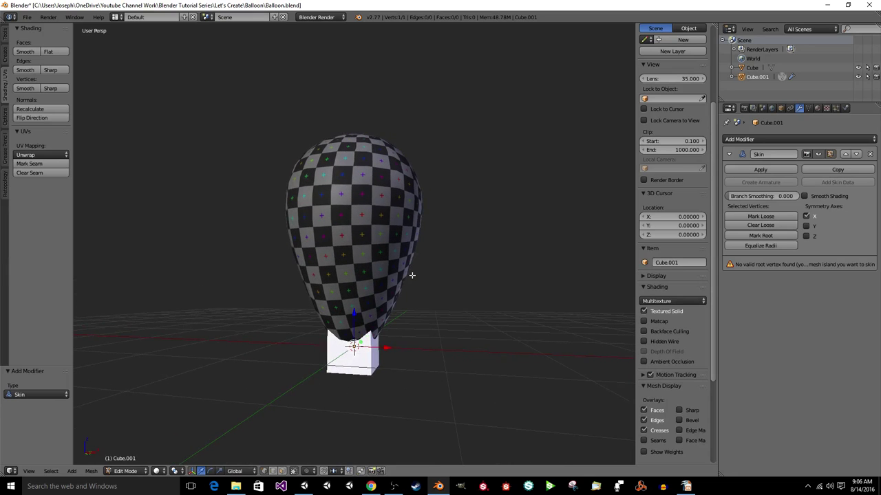
key(KP_1)
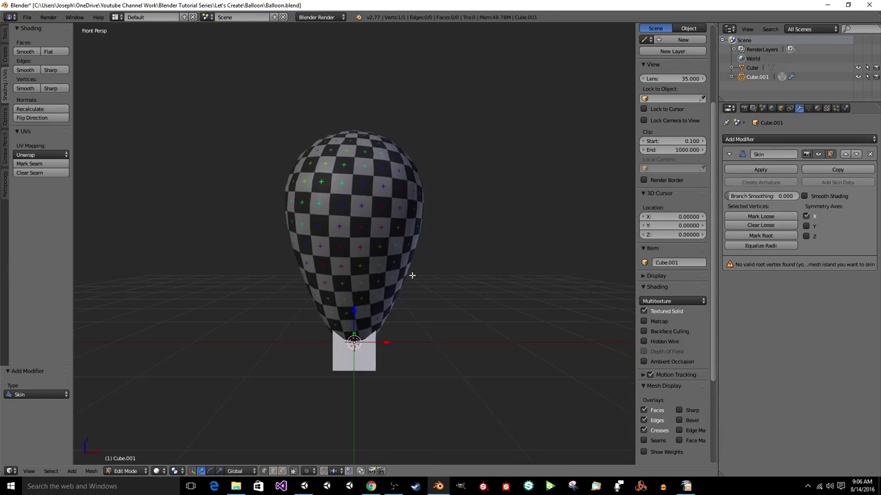
scroll(412, 275, down, 3)
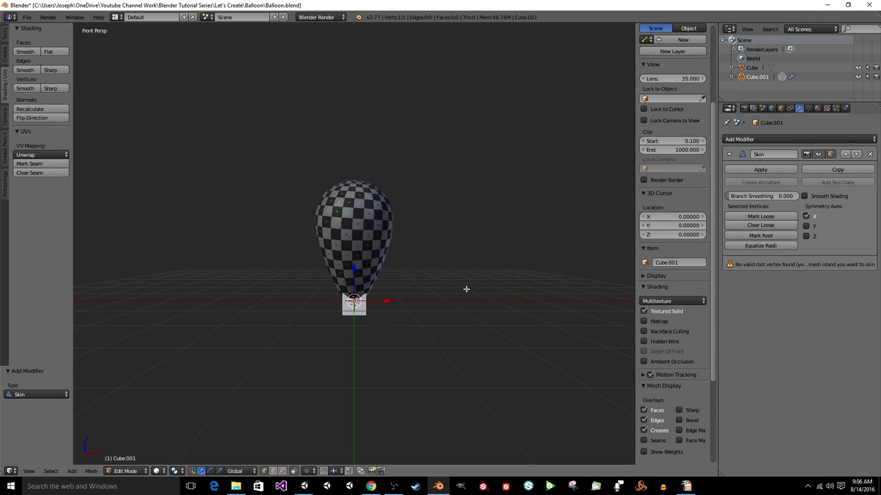
key(e)
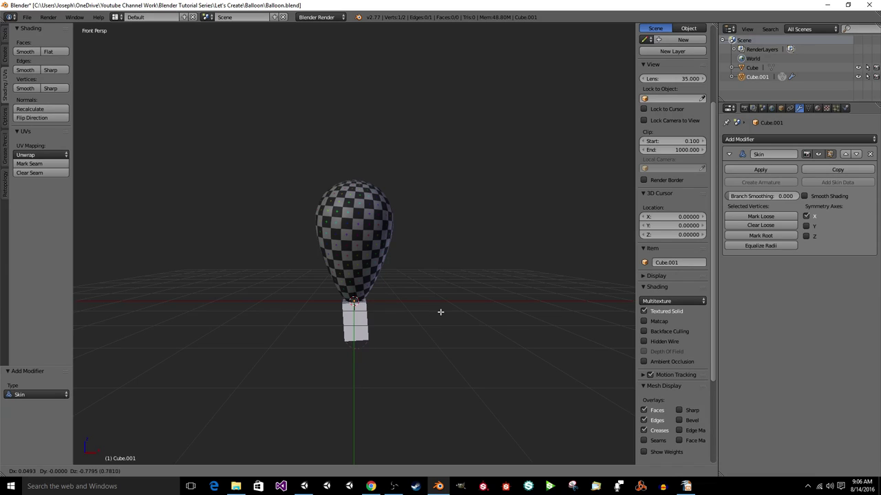
click(441, 312)
key(e)
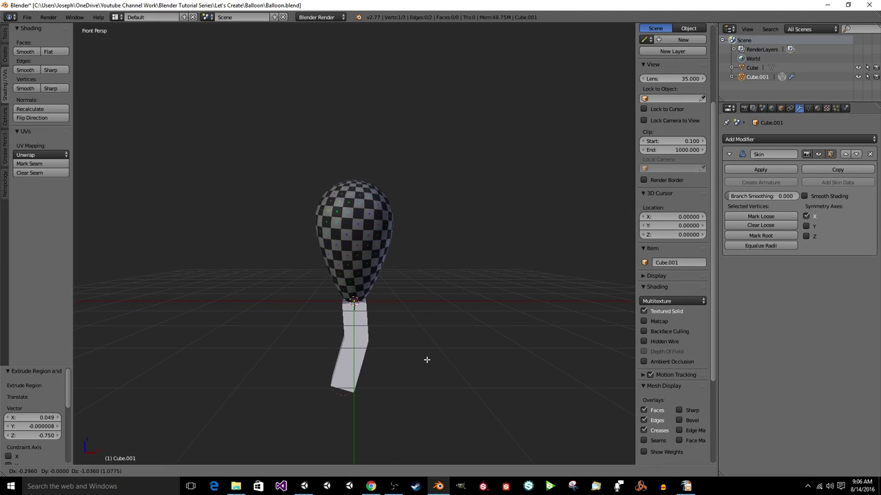
click(425, 360)
Extrude two more zigzag segments down from the string's end, then leave Edit Mode.
key(e)
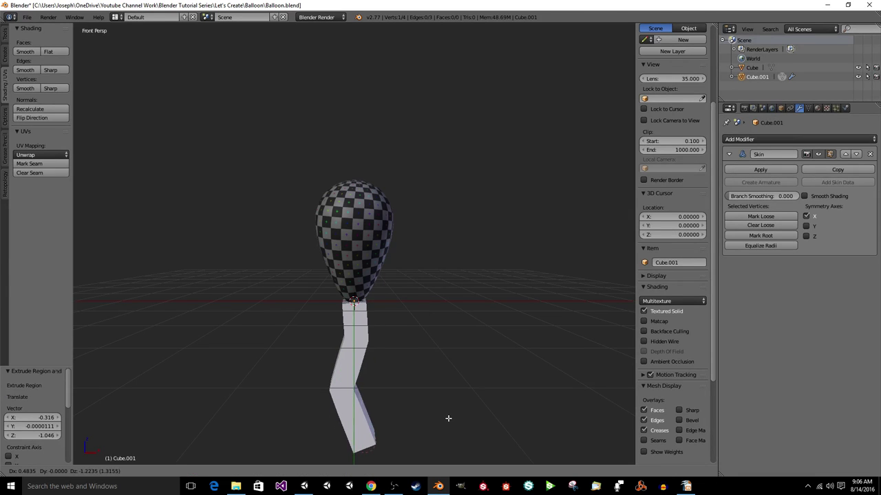
click(448, 427)
scroll(440, 302, down, 3)
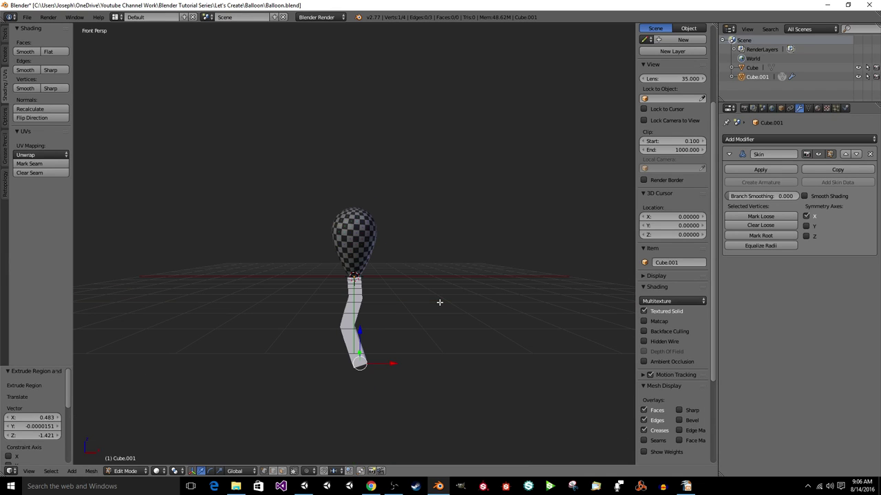
key(e)
click(431, 340)
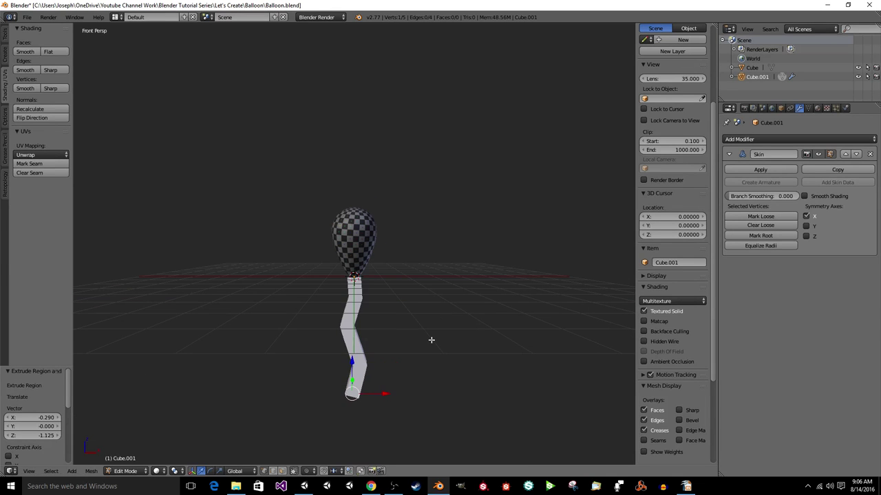
click(786, 171)
key(Tab)
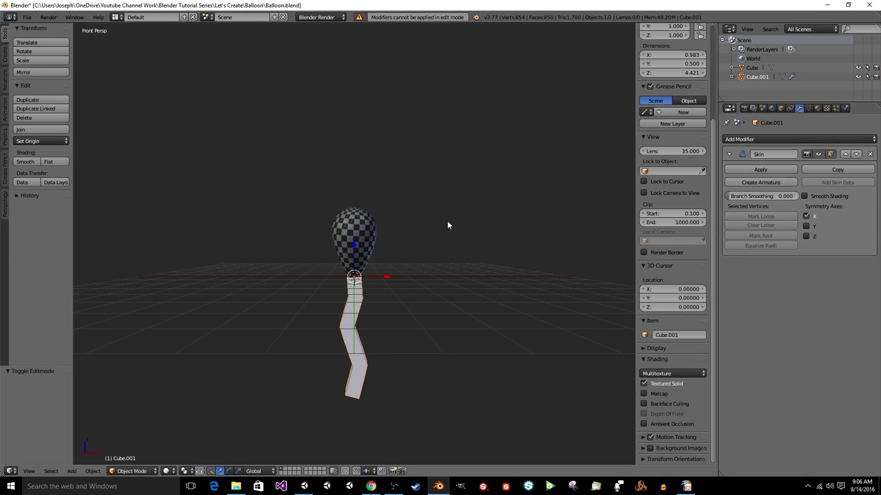
Apply the Skin modifier and add a Subdivision Surface with viewport level 2.
click(778, 172)
click(780, 141)
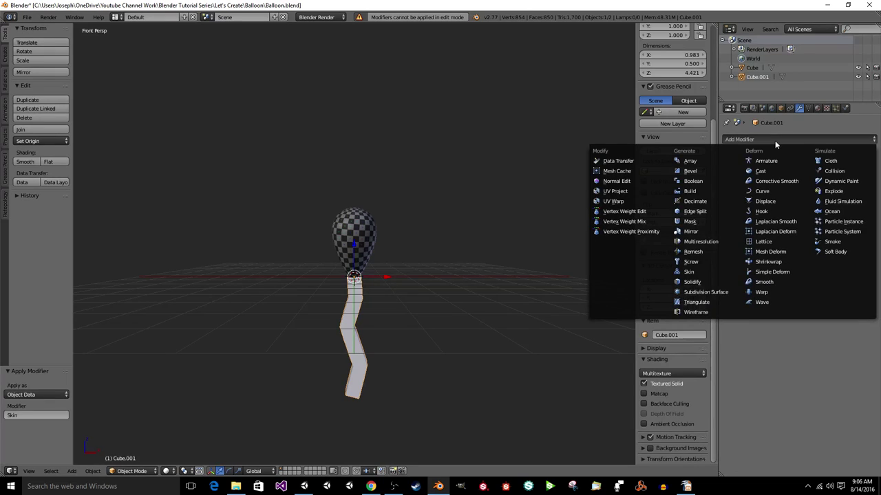
click(719, 292)
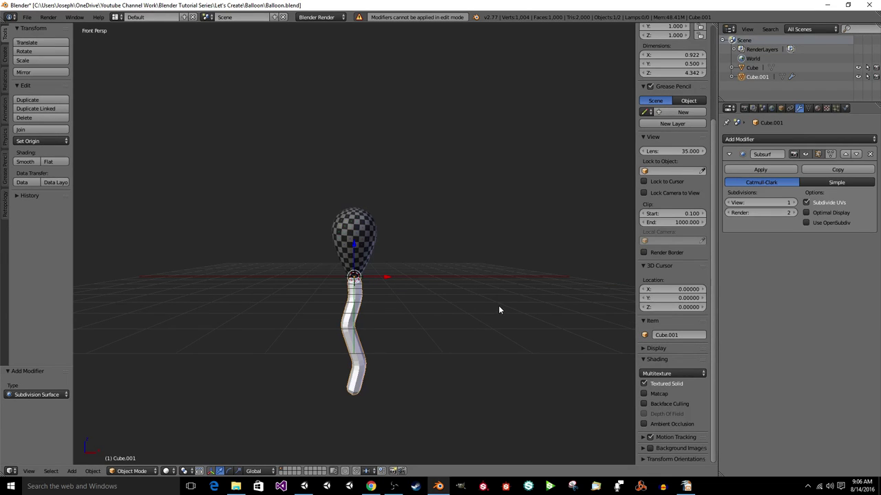
click(793, 203)
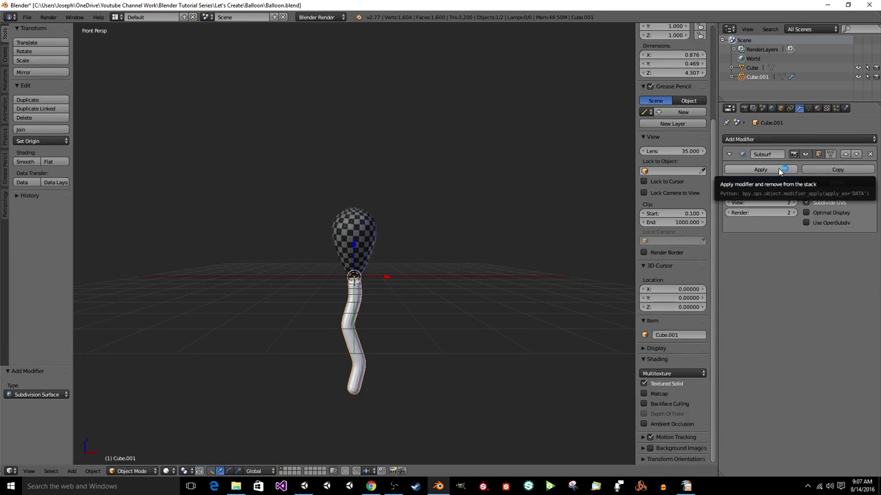
Undo back to before the Skin modifier was applied.
key(Tab)
key(a)
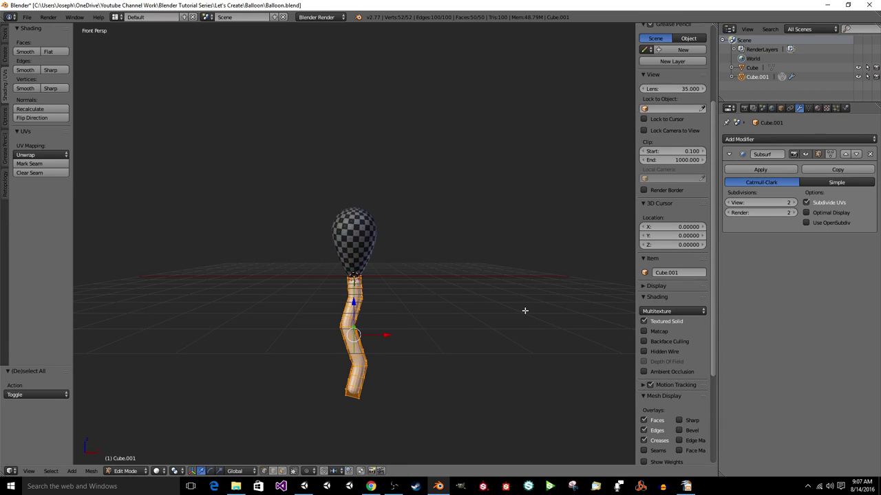
key(s)
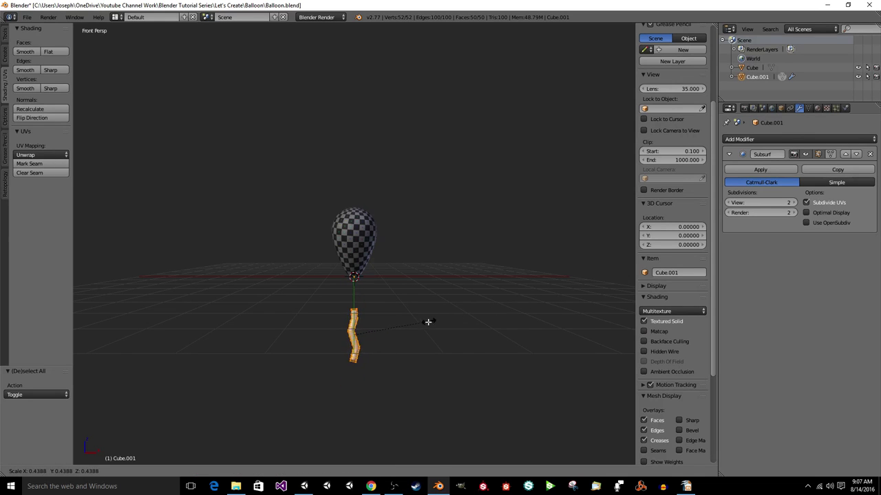
key(Escape)
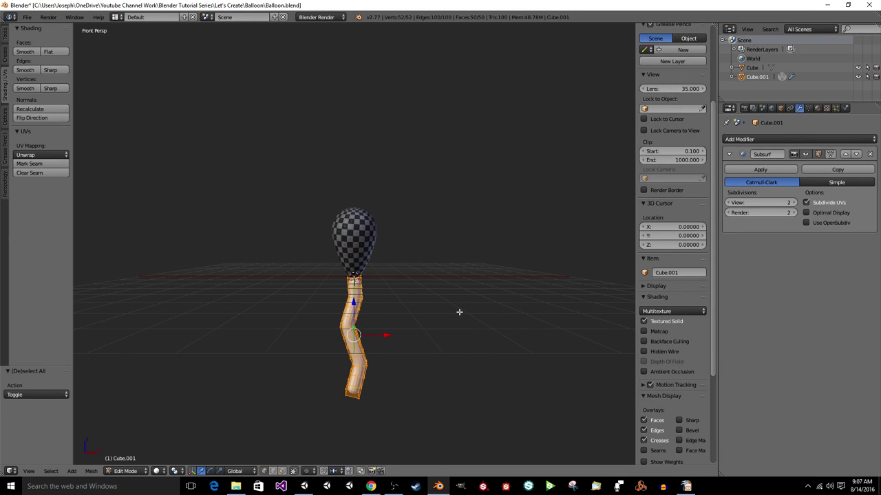
key(ctrl+z)
key(ctrl+z)
key(ctrl+z)
key(ctrl+z)
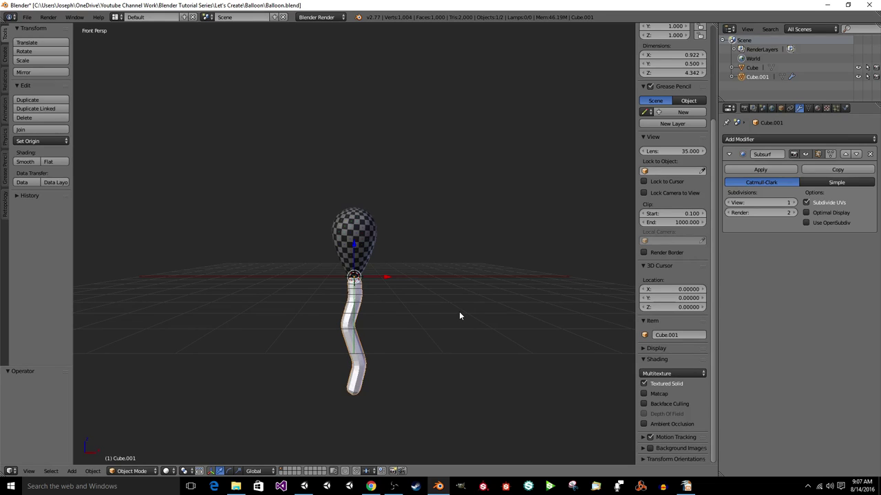
key(ctrl+z)
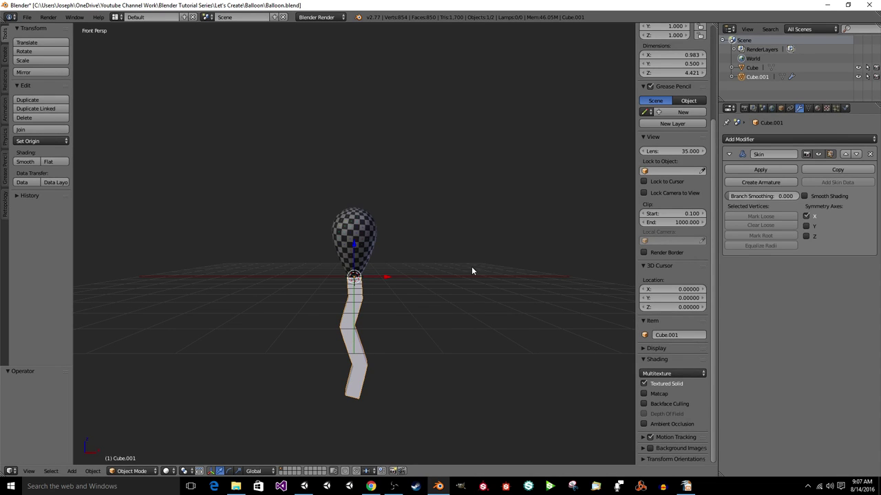
Add a Subdivision Surface below Skin, switch to wireframe Edit Mode, and select the base vertex.
click(742, 146)
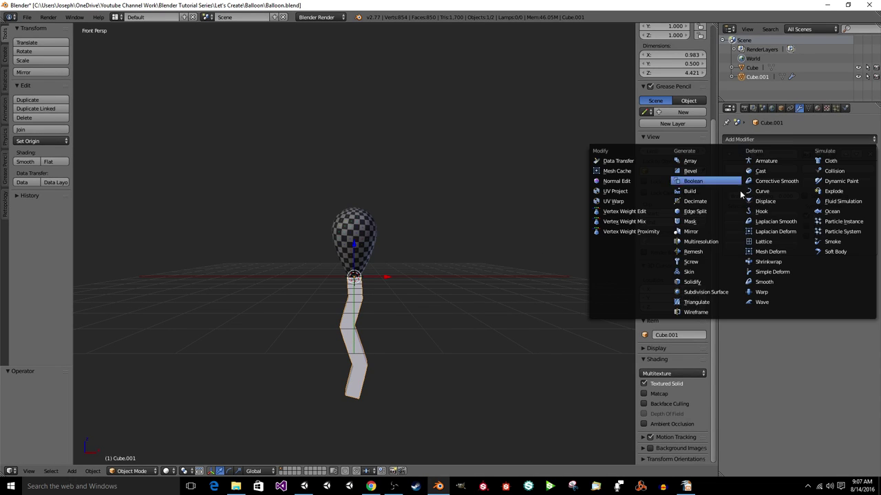
click(732, 292)
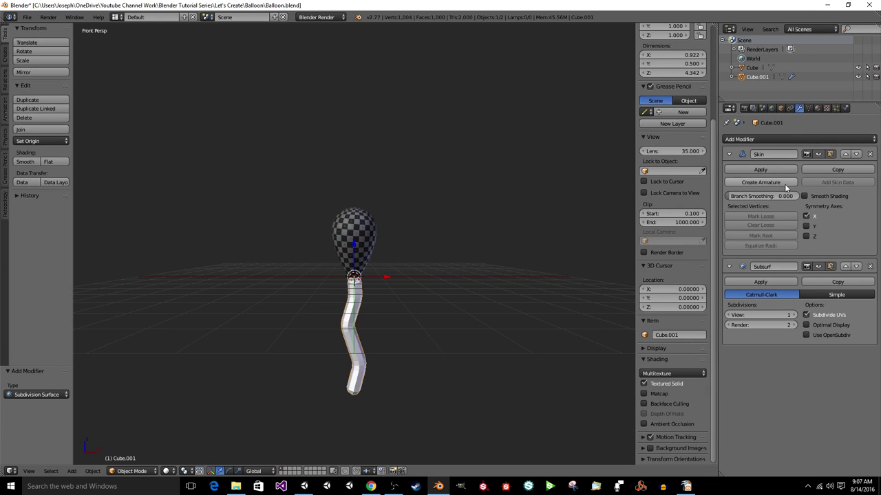
key(Tab)
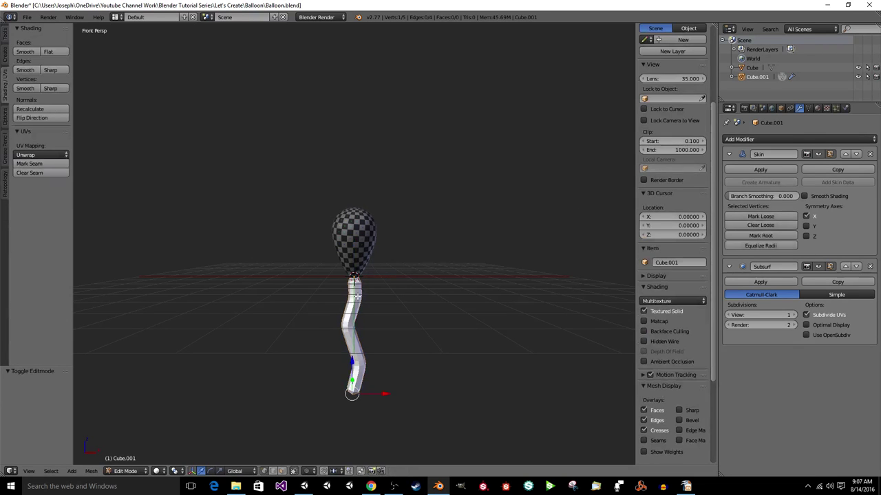
key(z)
scroll(356, 316, up, 1)
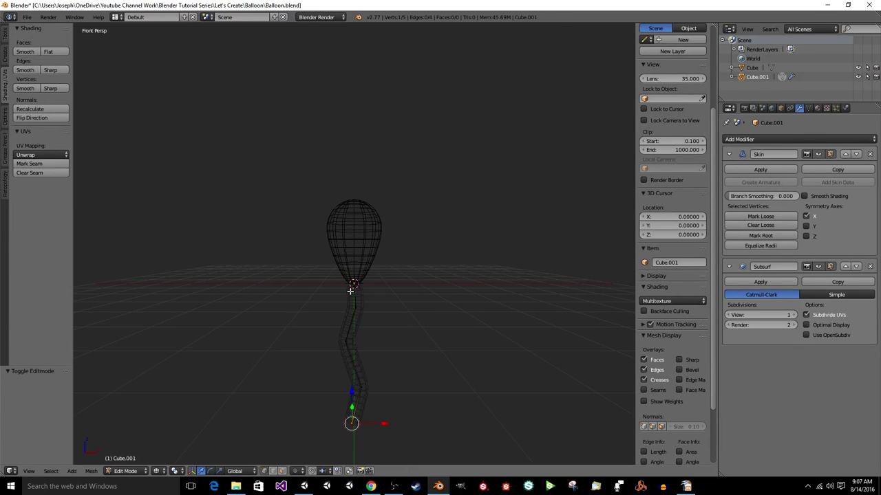
right_click(355, 290)
Skin-resize the top string vertices to 0.325 and 0.233.
key(ctrl+a)
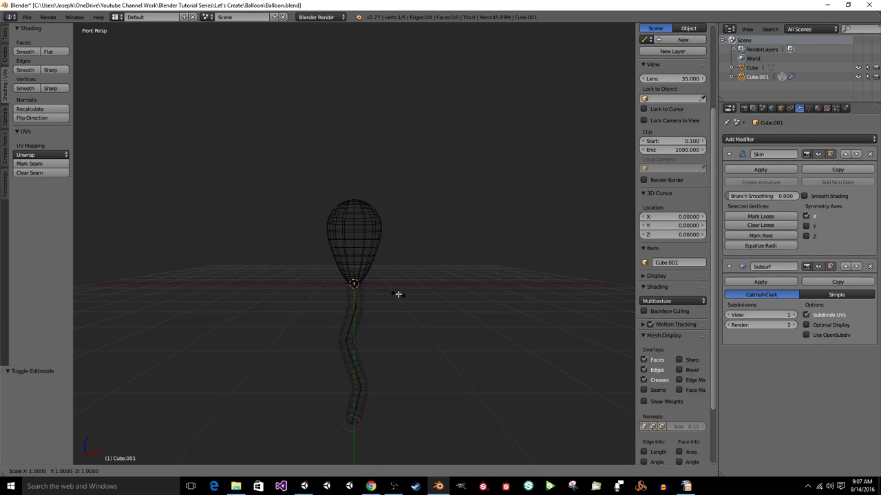
click(368, 287)
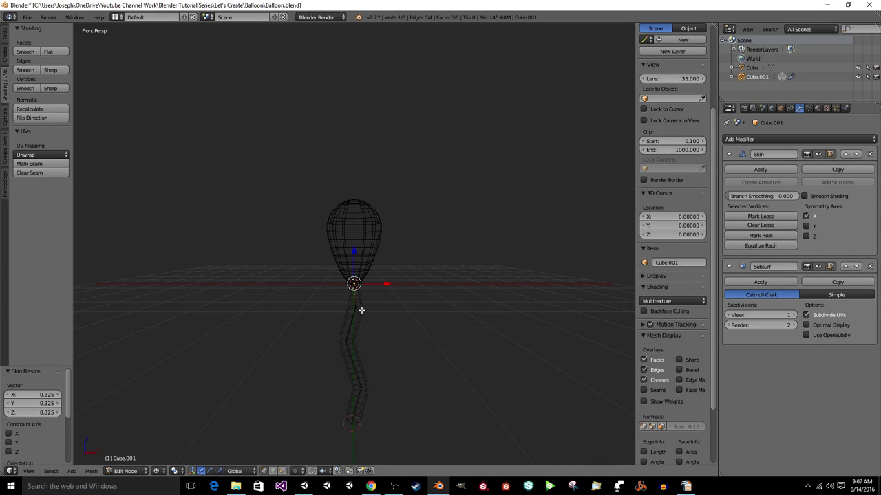
right_click(369, 307)
key(ctrl+a)
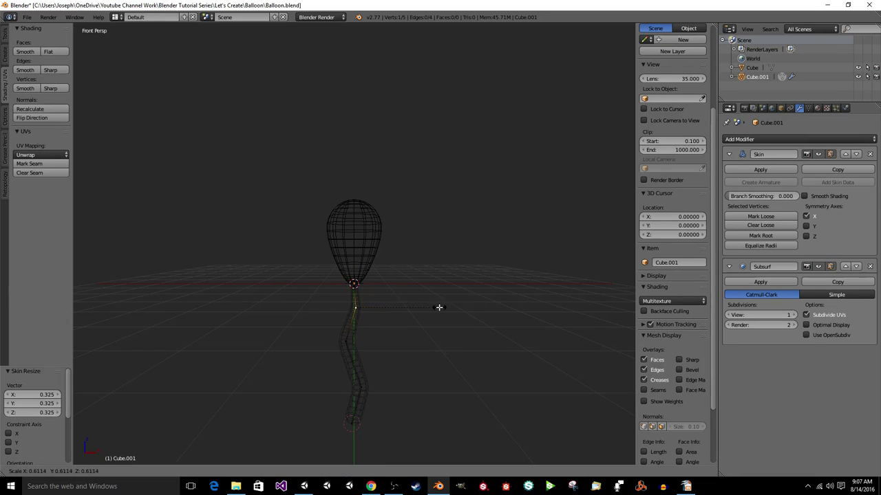
click(382, 296)
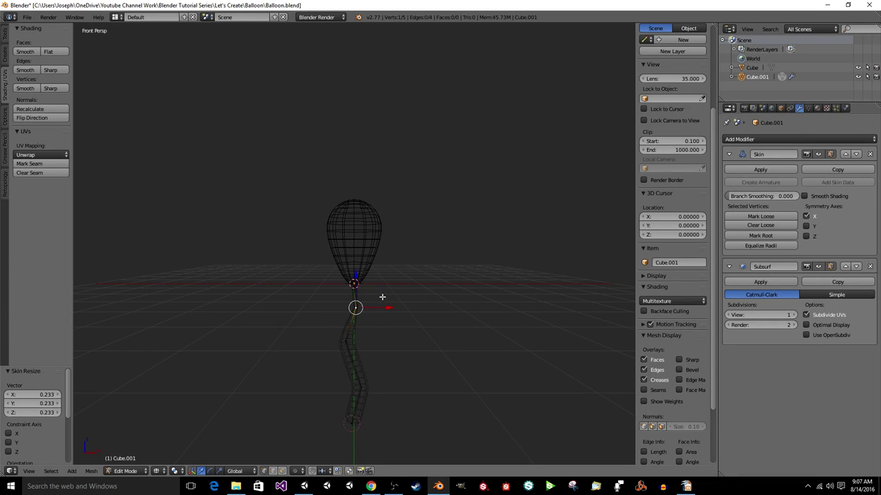
Select the vertex at the balloon's base, centre the view on it, and thin its skin to 0.106.
key(a)
right_click(355, 285)
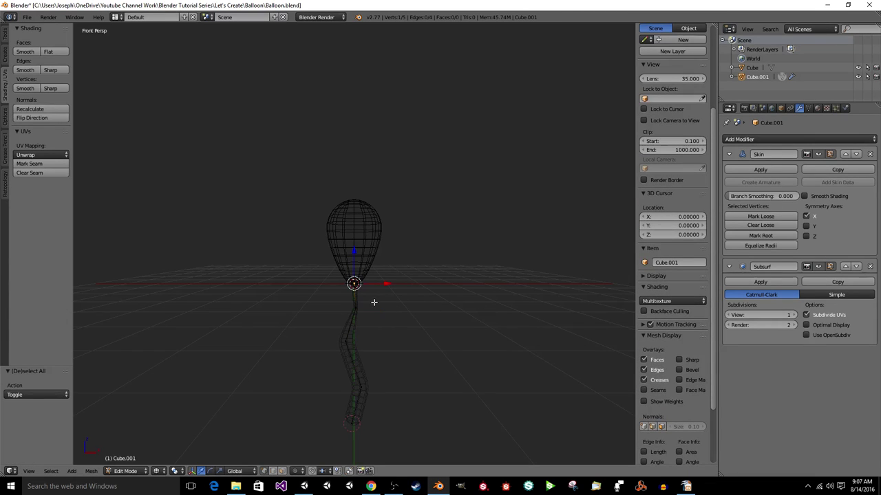
scroll(480, 319, up, 5)
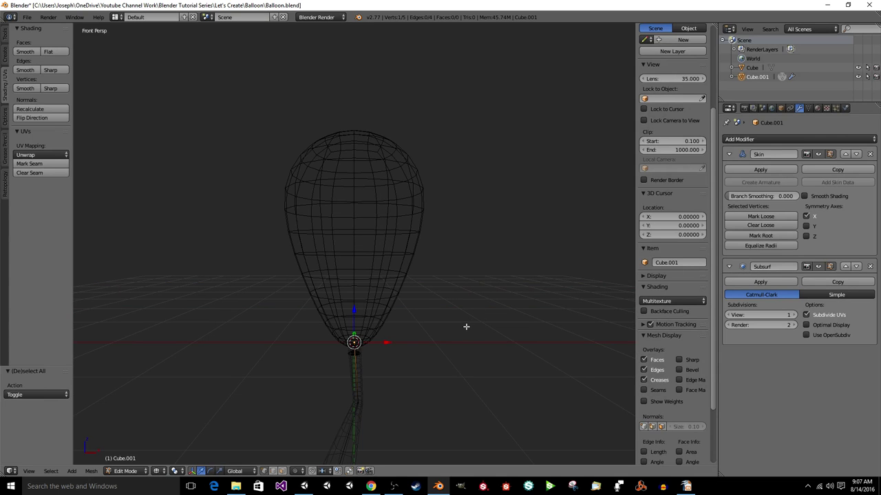
key(KP_Decimal)
scroll(465, 327, down, 4)
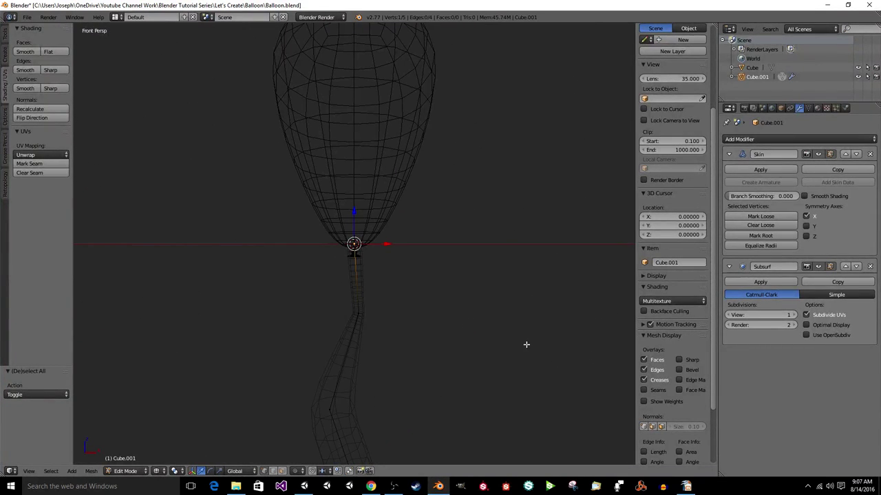
key(ctrl+a)
click(375, 249)
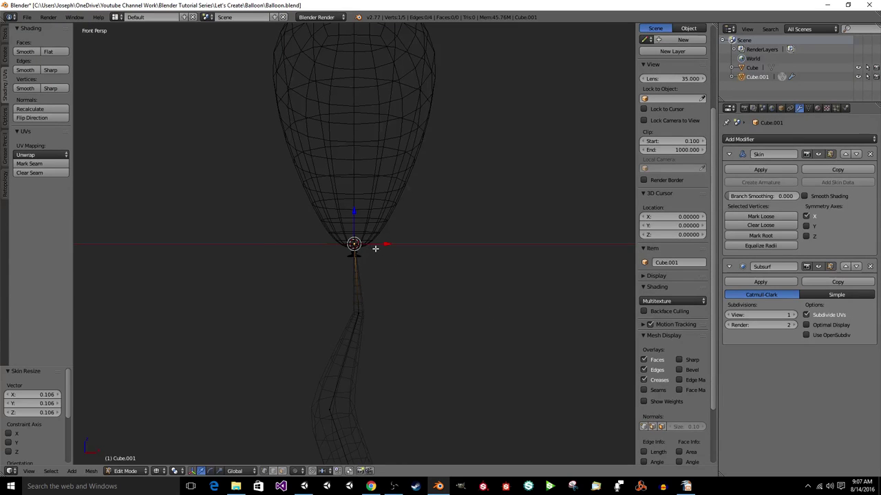
Reposition the base vertex so it sits just under the balloon's knot.
key(g)
click(382, 265)
scroll(381, 265, up, 5)
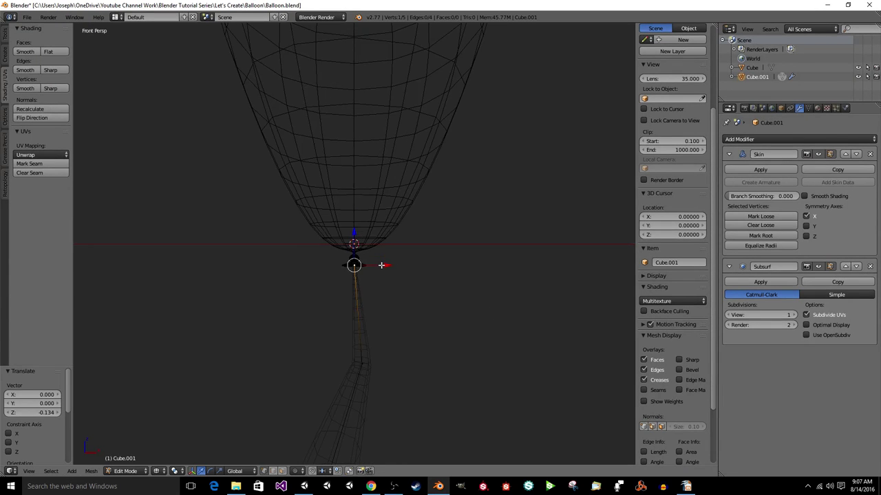
scroll(380, 271, down, 2)
middle_drag(380, 275, 440, 353)
key(g)
click(441, 332)
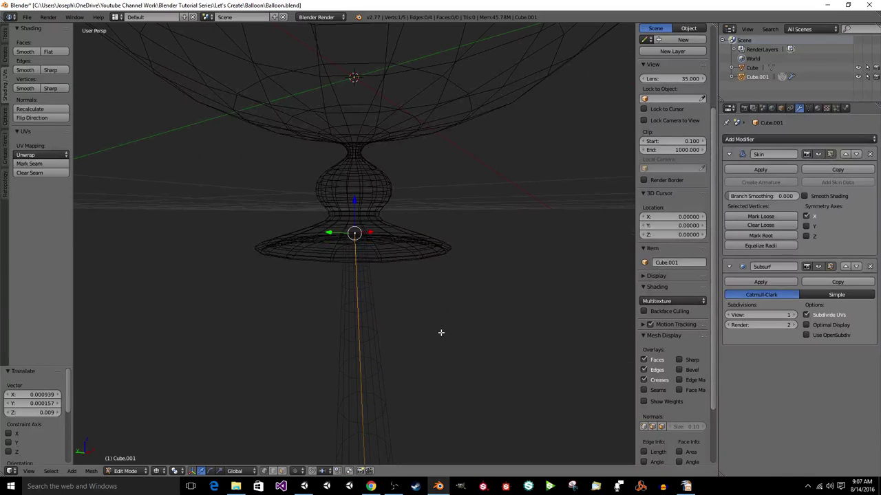
Shrink the base skin to 0.730 and begin resizing a vertex partway down the string.
key(ctrl+a)
click(494, 317)
middle_drag(490, 334, 380, 319)
right_click(355, 310)
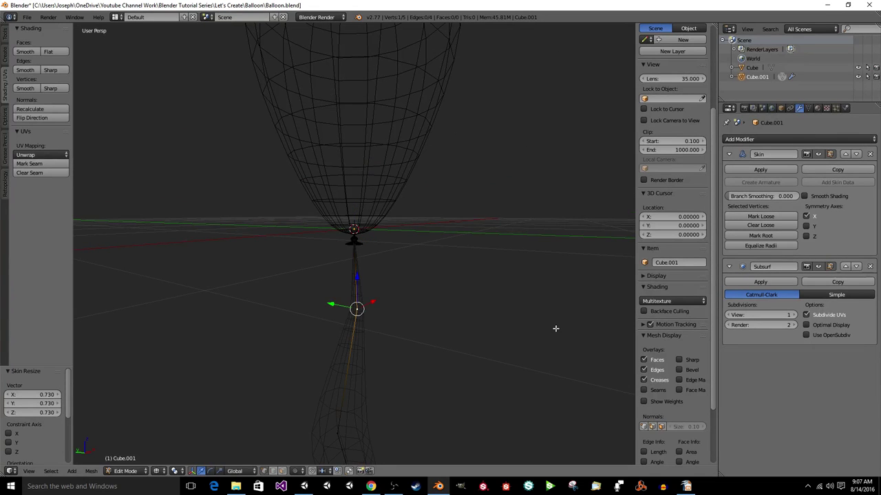
key(ctrl+a)
Select three lower string vertices and skin-resize them thinner to 0.246.
click(429, 321)
scroll(427, 322, down, 4)
key(a)
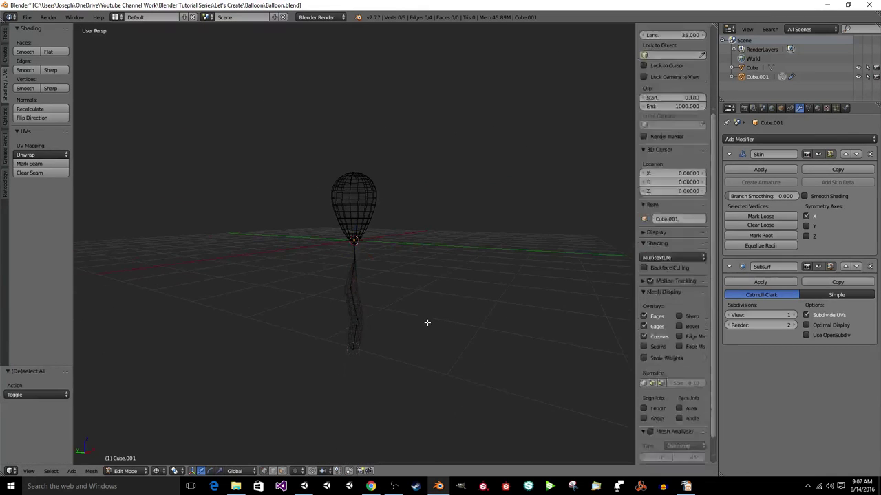
right_click(346, 287)
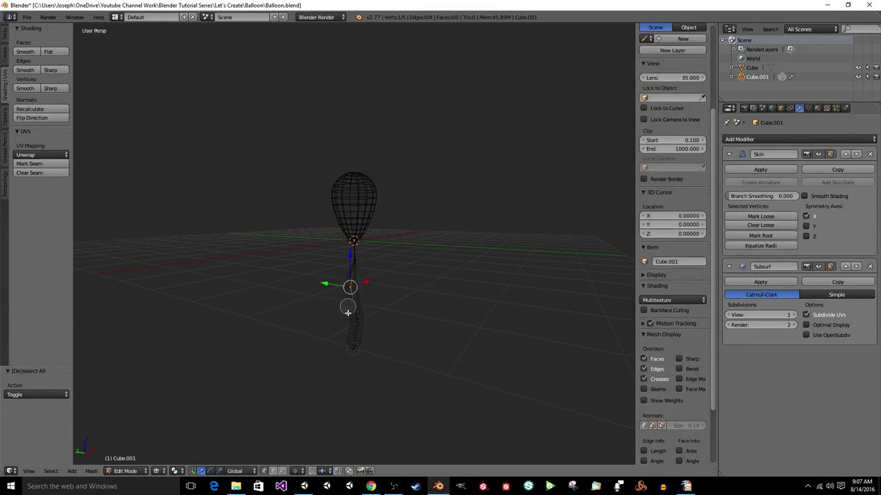
shift+right_click(356, 342)
shift+right_click(359, 322)
key(ctrl+a)
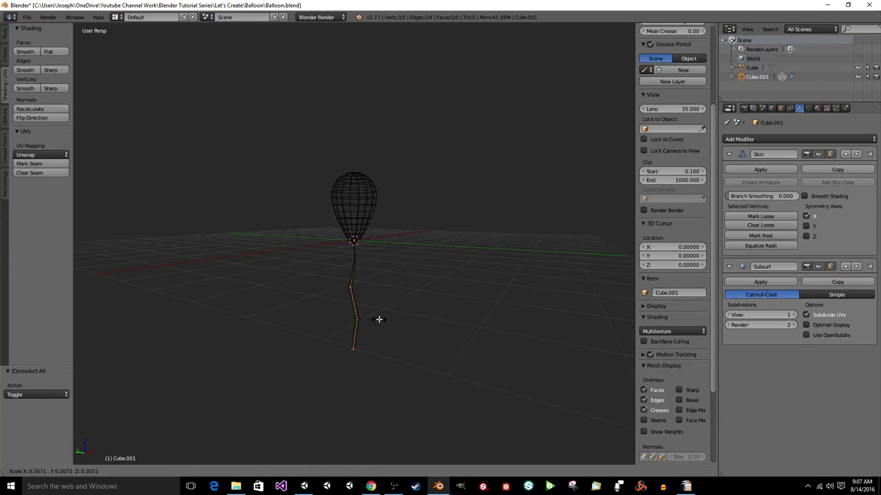
click(375, 320)
Resize the selected string section's skin to 0.580, then 0.513.
key(ctrl+a)
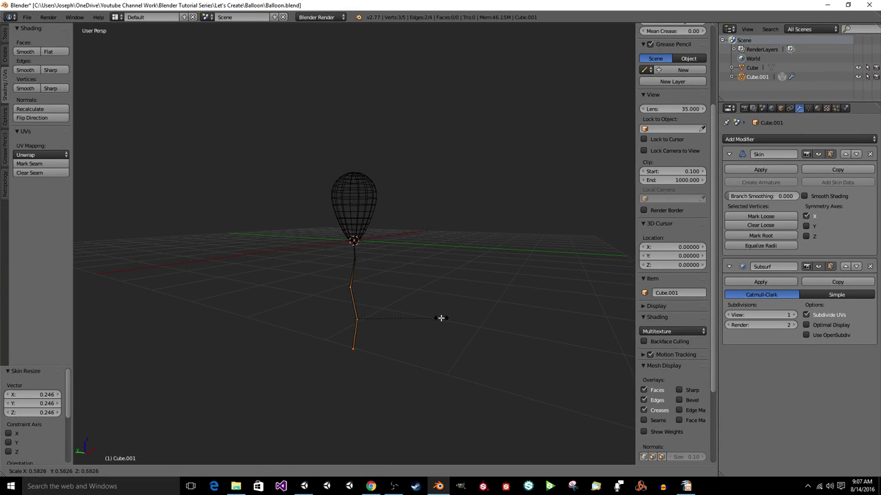
click(440, 317)
scroll(406, 324, up, 5)
middle_drag(382, 328, 342, 307)
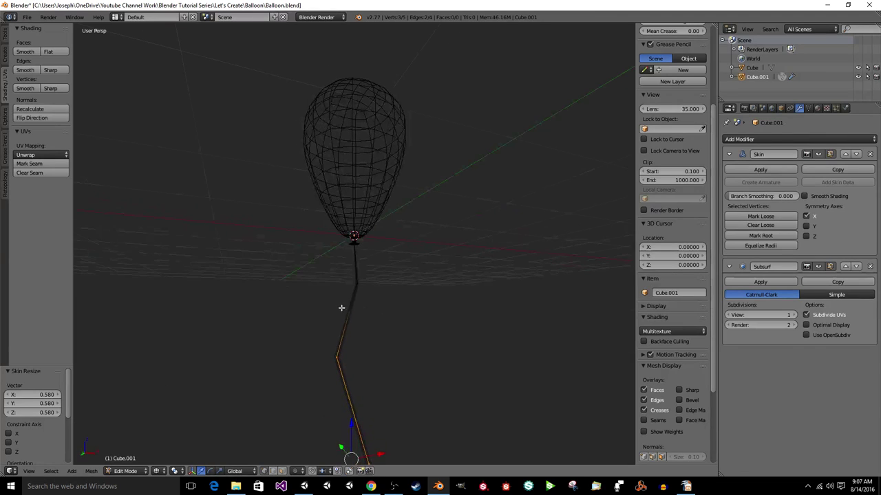
key(ctrl+a)
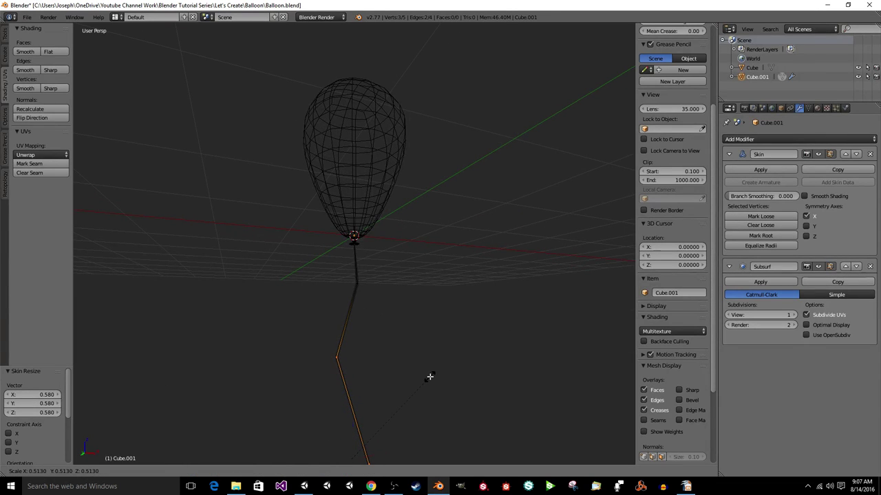
click(430, 376)
Set the string section's skin thickness to 0.661 and centre the view on the string.
scroll(531, 320, down, 3)
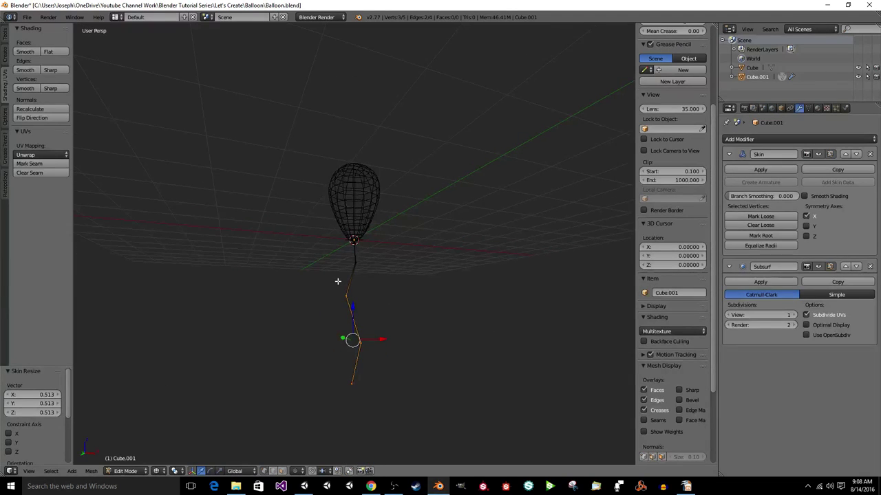
key(ctrl+a)
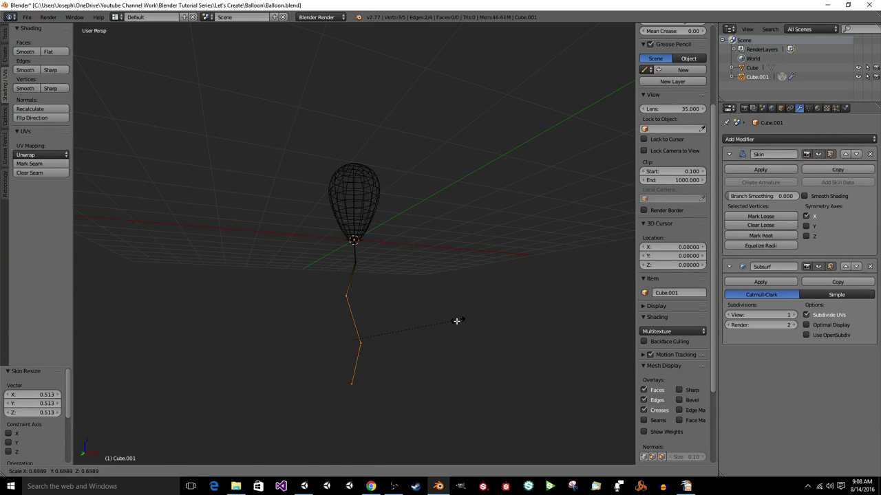
click(447, 322)
scroll(332, 361, up, 2)
scroll(332, 361, up, 4)
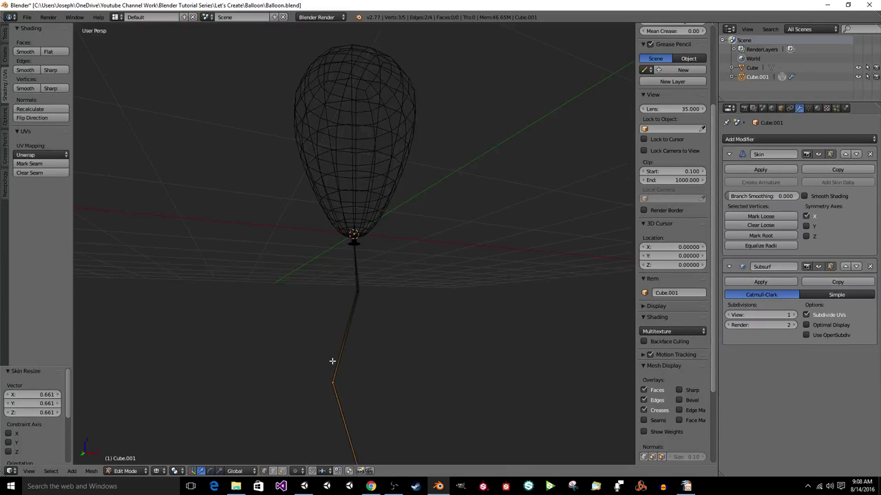
key(KP_Decimal)
mouse_move(403, 340)
middle_down()
mouse_move(533, 358)
mouse_move(456, 363)
mouse_move(360, 335)
mouse_move(350, 340)
mouse_move(379, 340)
mouse_move(385, 331)
middle_up()
Switch to solid shading and add a second Subdivision Surface modifier to the string.
key(z)
scroll(370, 334, down, 4)
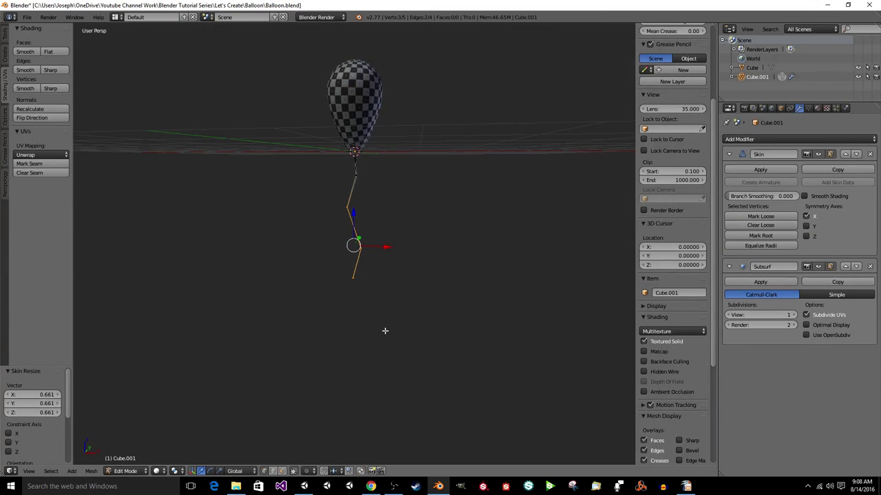
scroll(384, 330, up, 3)
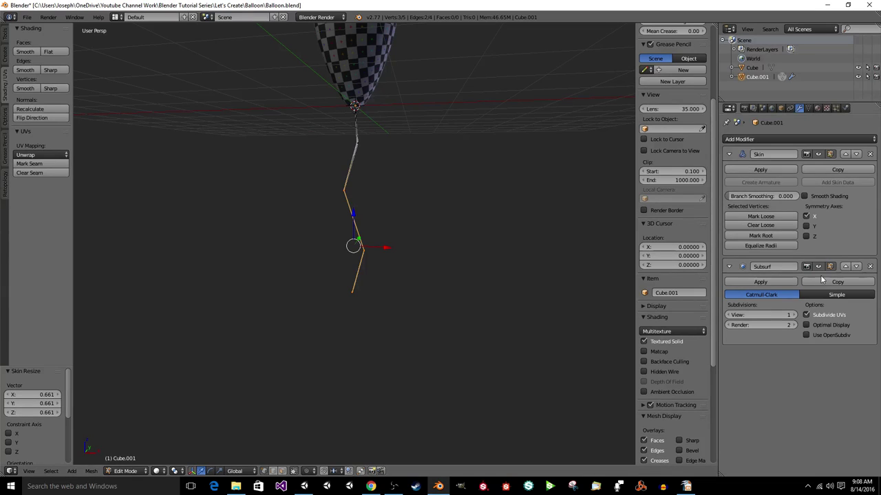
click(766, 139)
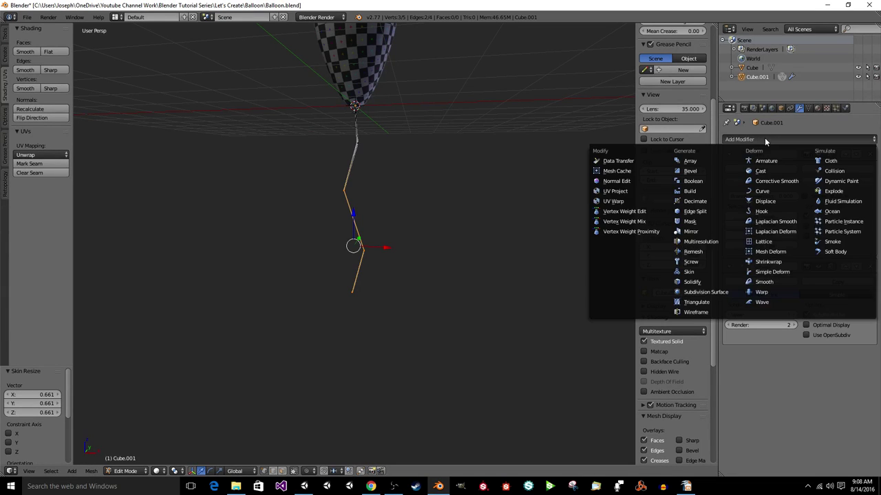
click(713, 295)
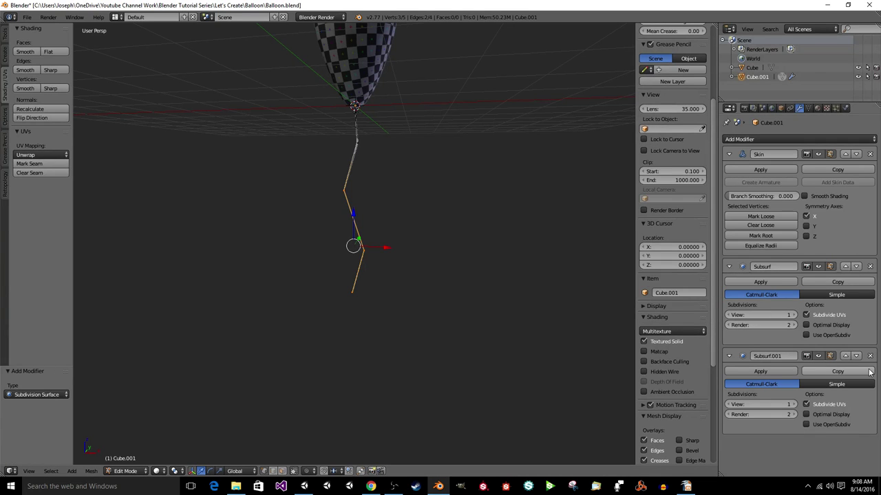
Move Subsurf.001 above Skin to the top of the stack and turn off its edit-mode display.
click(846, 357)
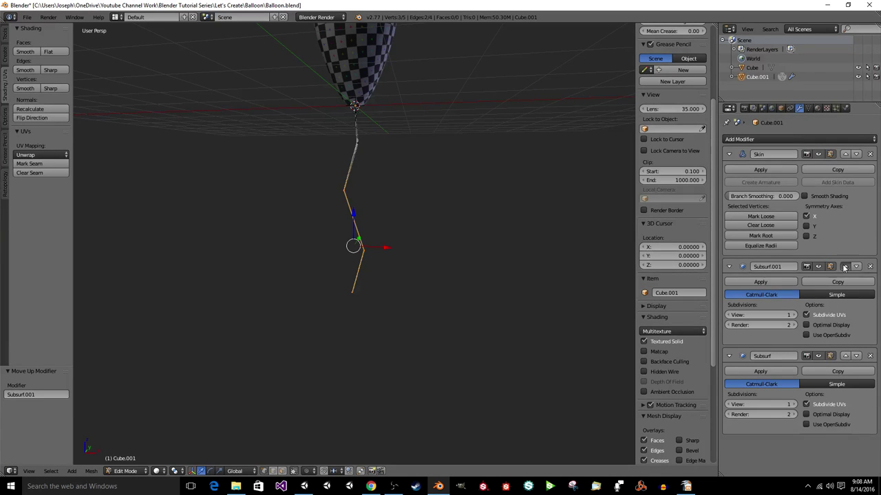
click(845, 266)
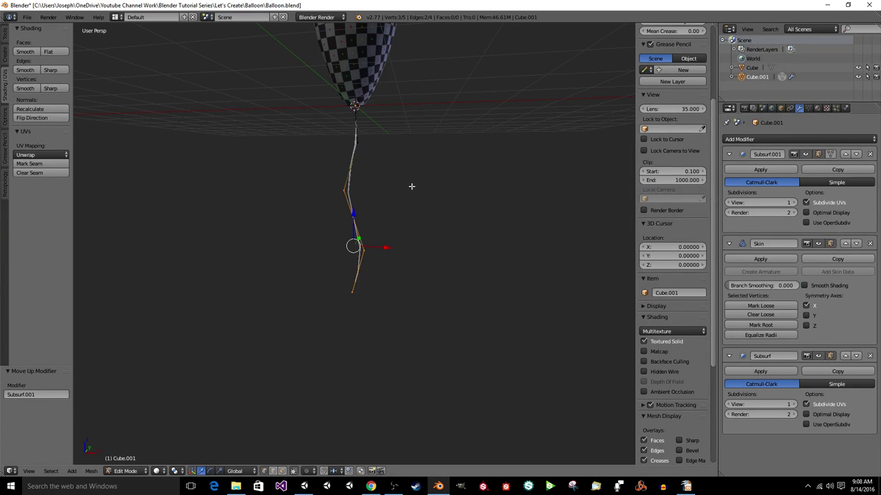
key(Tab)
key(Tab)
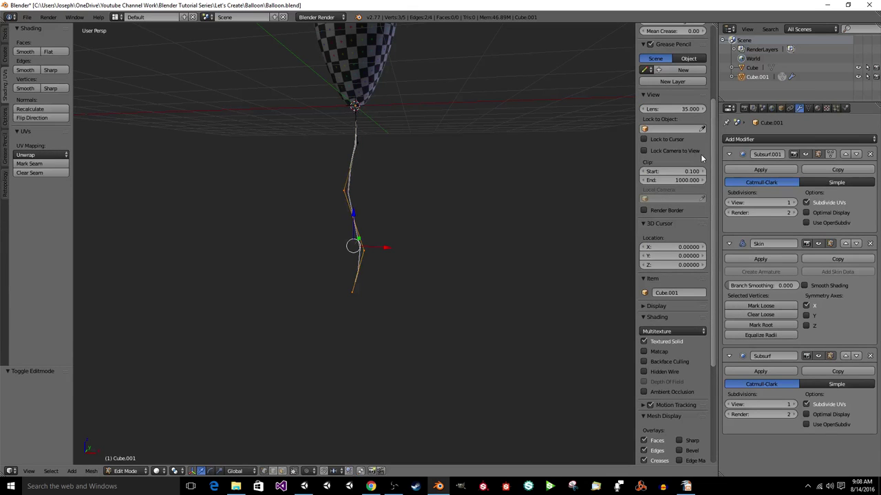
click(816, 154)
click(809, 156)
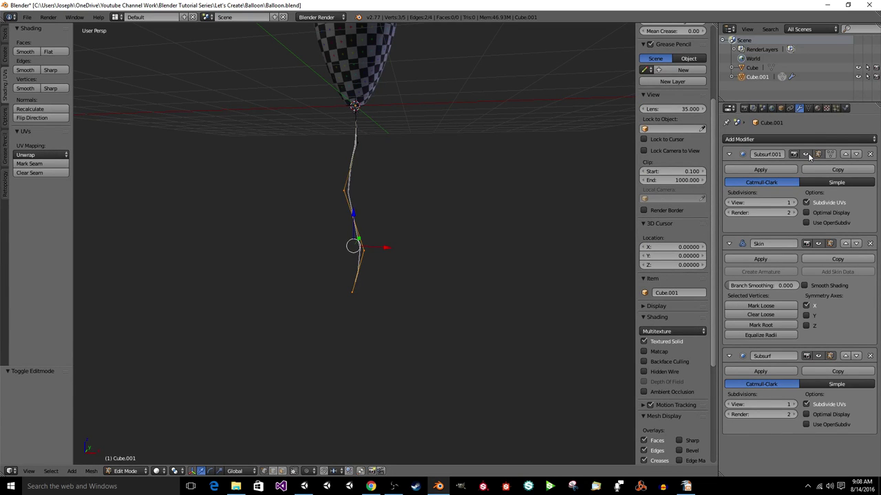
click(809, 155)
Return to Object Mode and frame the string in the view.
key(Tab)
key(KP_Decimal)
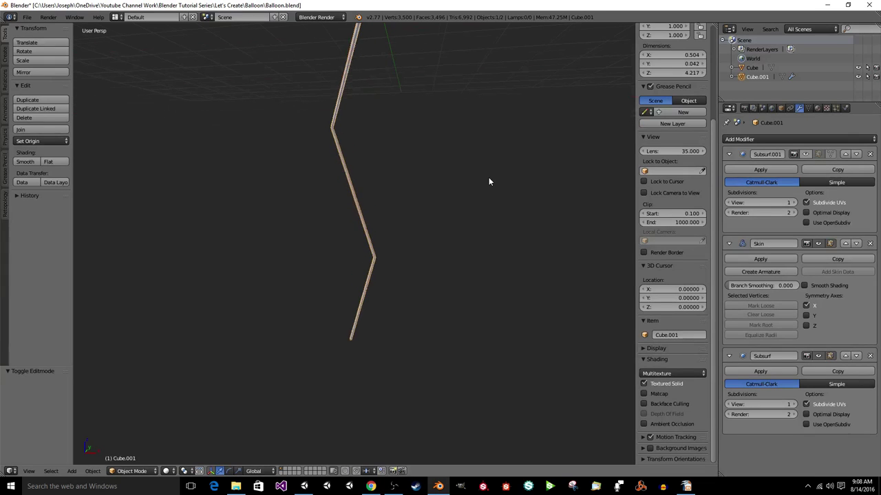
middle_drag(489, 178, 477, 232)
scroll(477, 218, down, 2)
scroll(477, 219, down, 3)
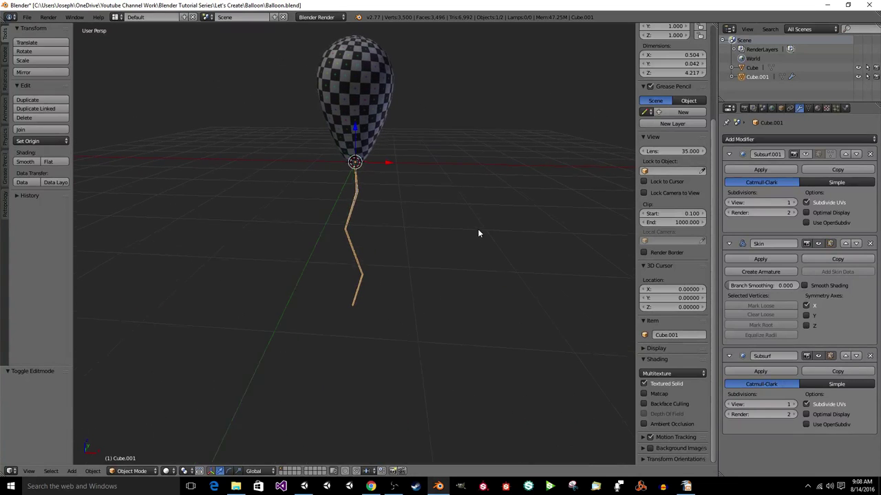
Enable Subsurf.001's display and set its viewport subdivisions to 2 for a smooth wavy cord.
click(806, 154)
scroll(416, 218, up, 4)
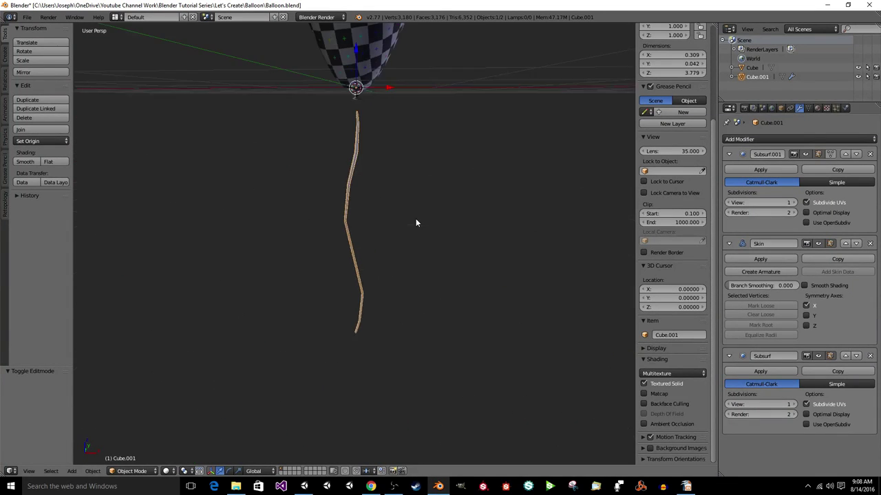
click(794, 202)
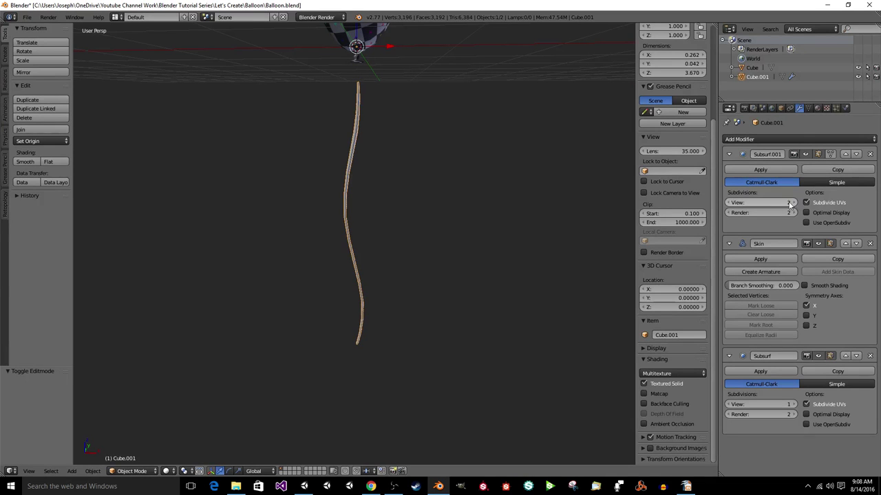
middle_drag(503, 202, 346, 181)
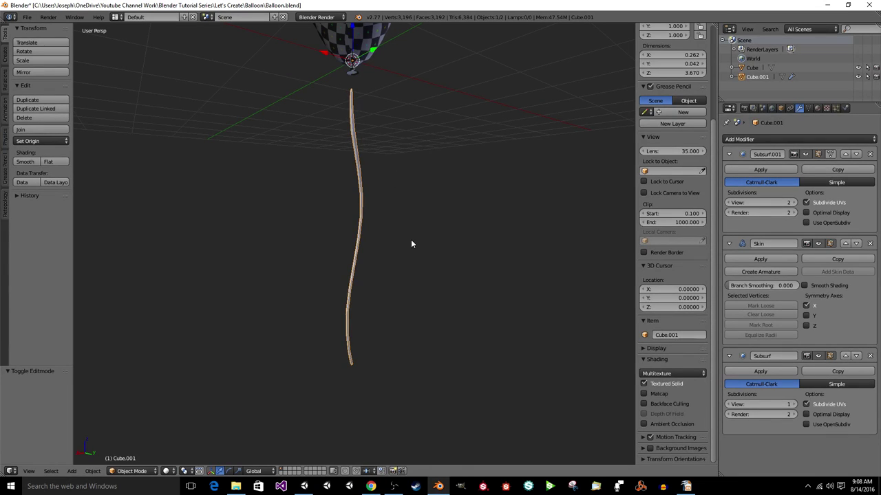
Raise the string 0.179 along Z toward the balloon.
key(g)
key(z)
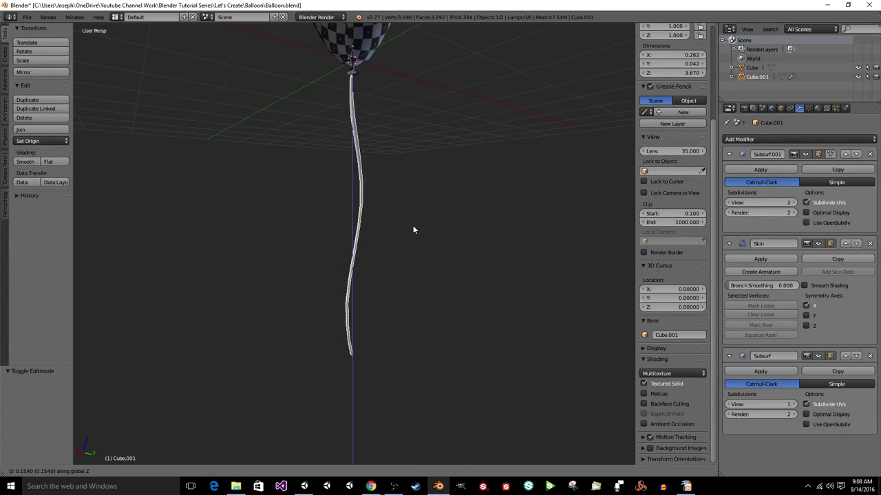
click(413, 227)
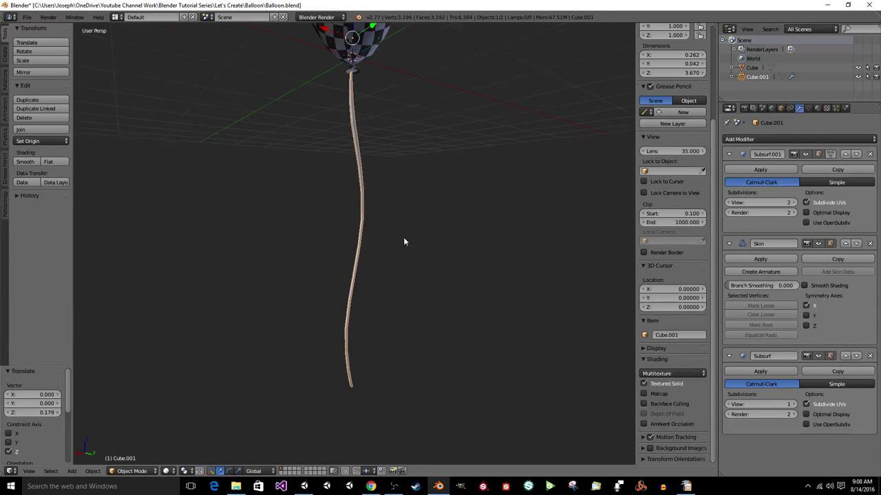
middle_drag(403, 236, 480, 279)
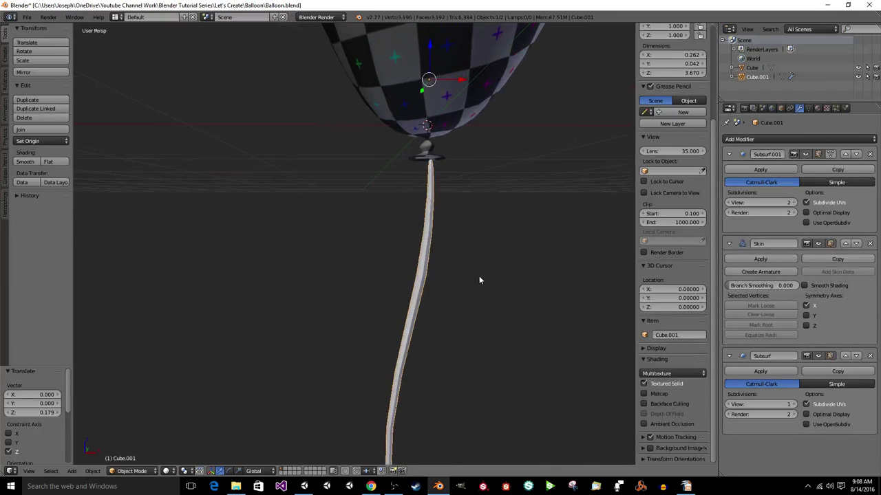
Nudge the string (about −0.021 X, −0.004 Z) so its top meets the balloon's knot.
key(g)
key(z)
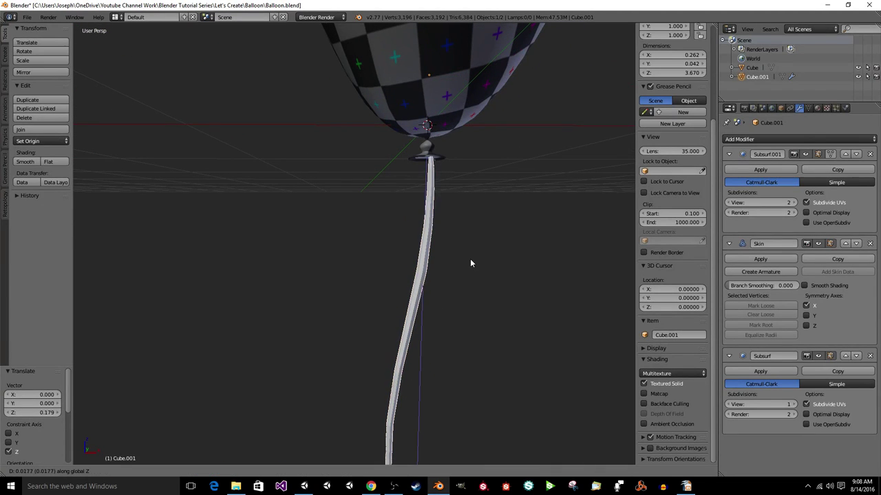
click(470, 258)
key(g)
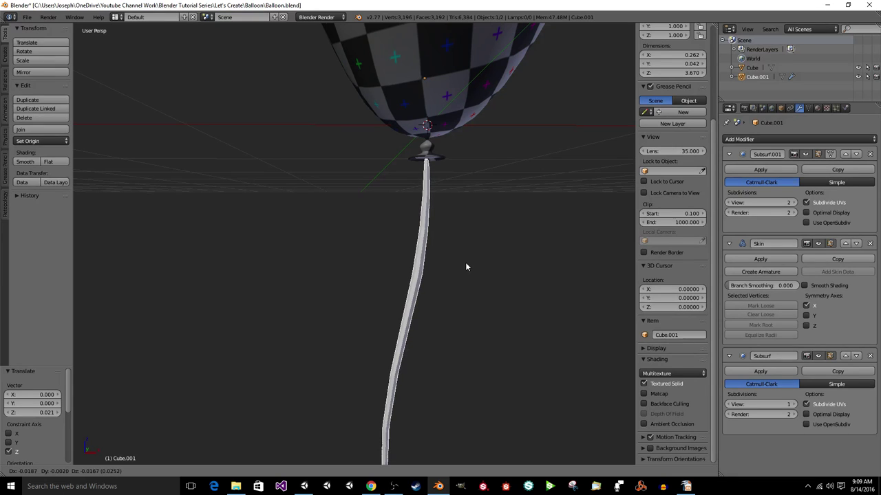
click(465, 259)
scroll(465, 260, down, 6)
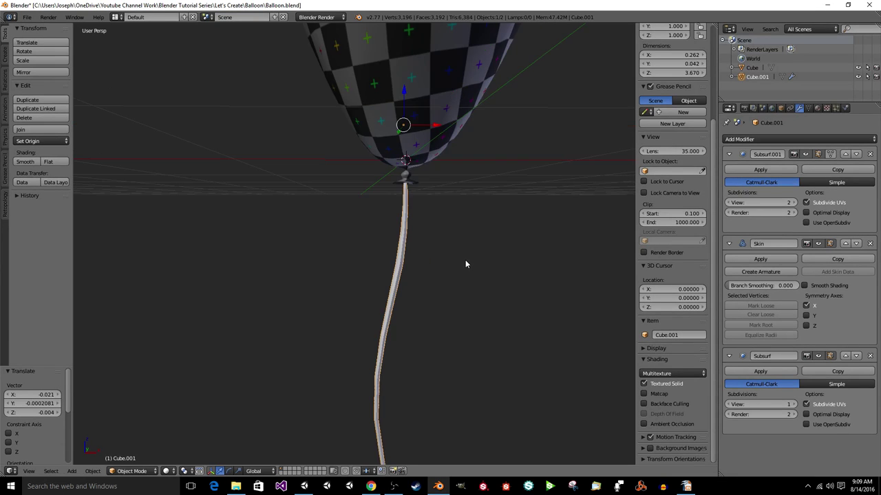
middle_drag(465, 267, 434, 275)
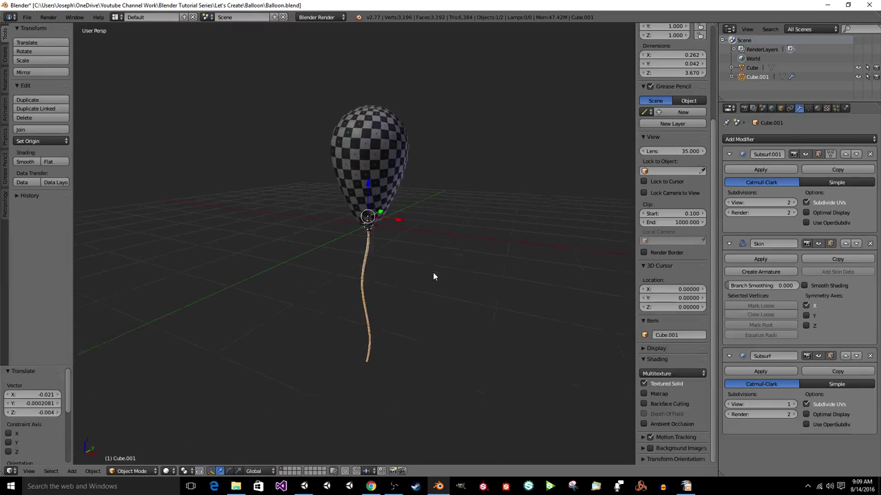
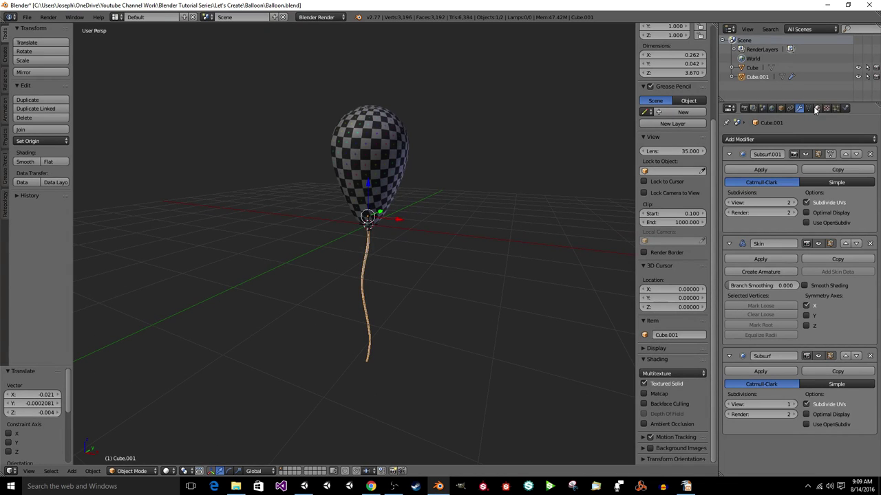
Apply the string's Subsurf.001, Skin and Subsurf modifiers into its mesh.
click(763, 170)
click(763, 170)
click(763, 171)
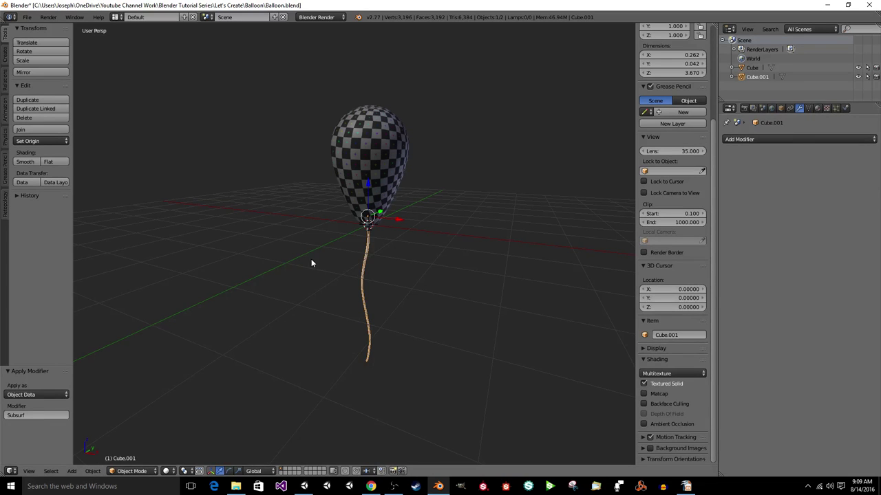
Set the string's shading to Smooth.
click(25, 161)
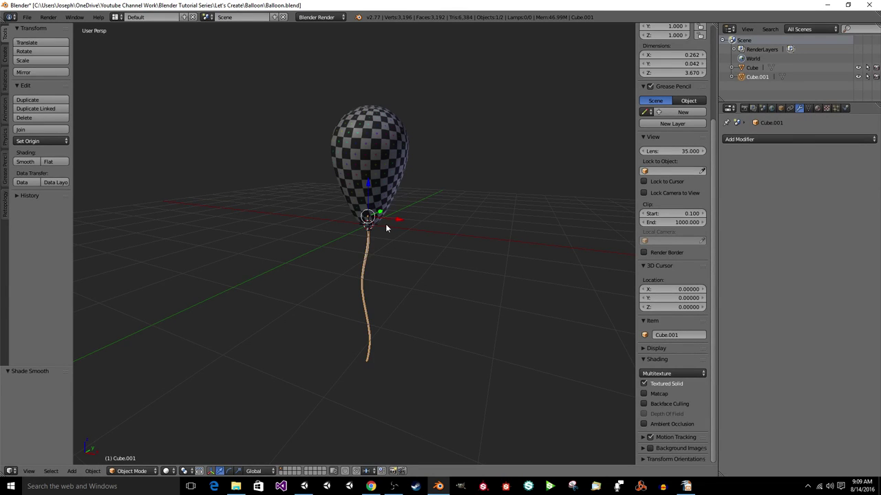
scroll(387, 231, up, 3)
mouse_move(389, 240)
middle_down()
mouse_move(332, 236)
mouse_move(395, 240)
middle_up()
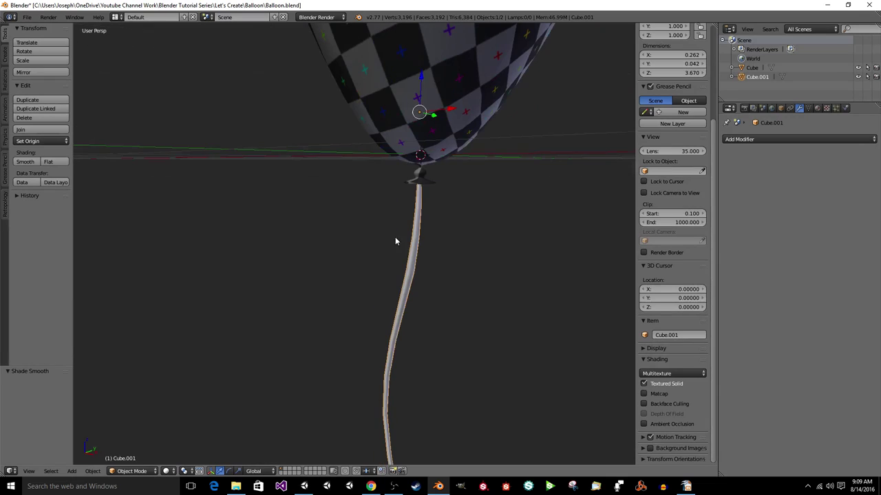
Add a new material to the string and name it 'String Material'.
click(818, 108)
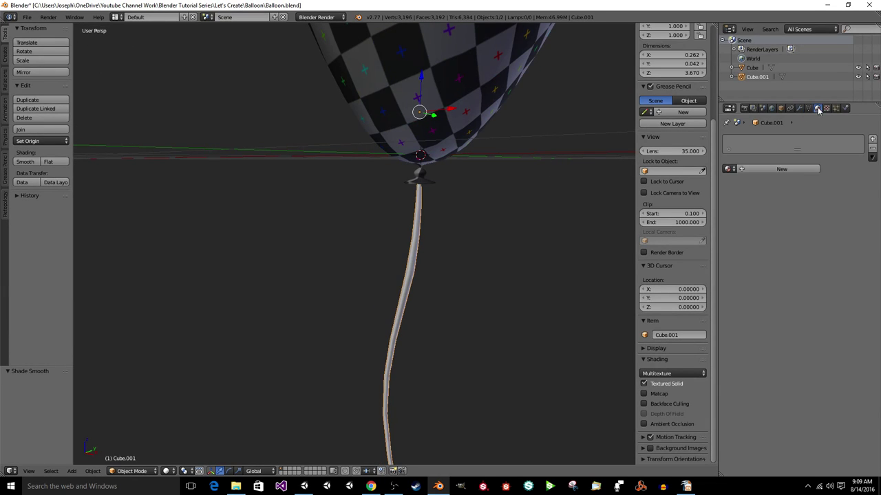
click(785, 169)
click(782, 169)
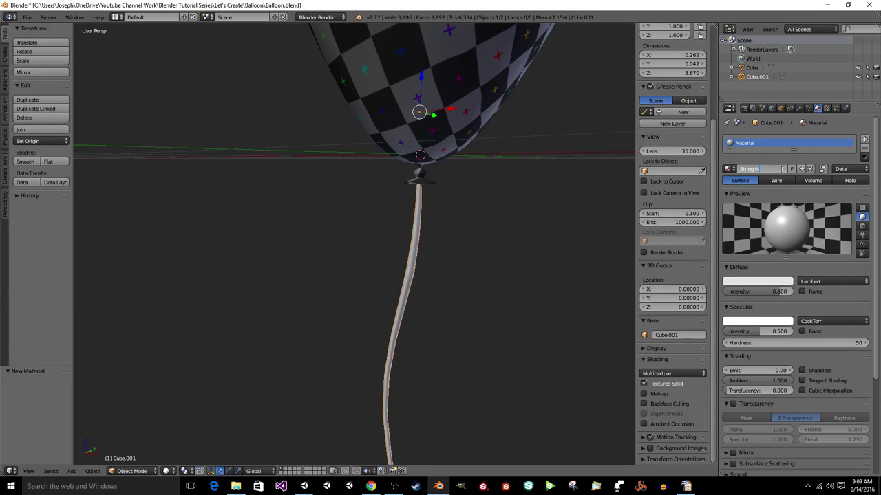
text(String Material)
key(Return)
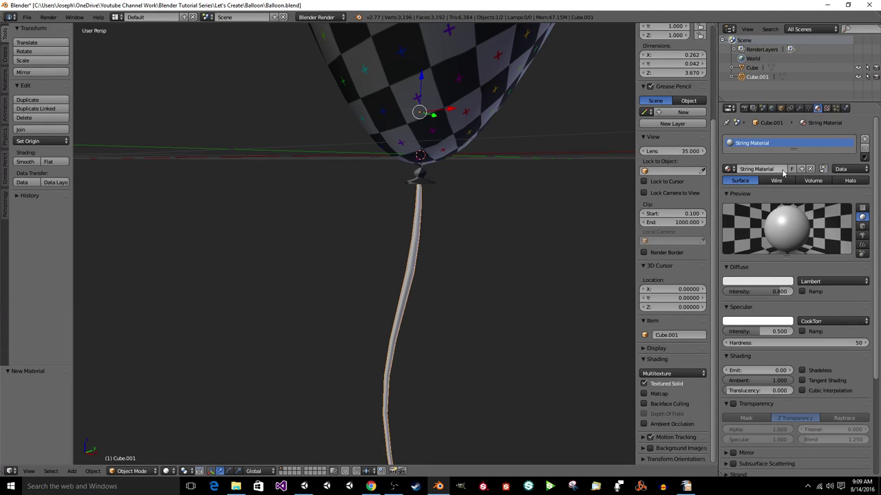
Set String Material's diffuse colour to black and turn off Textured Solid so the balloon shows blue.
click(762, 283)
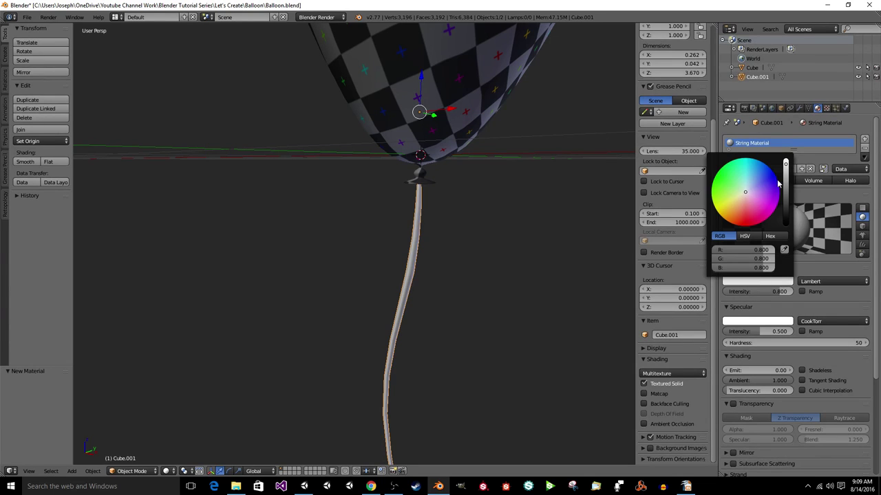
drag(785, 170, 785, 225)
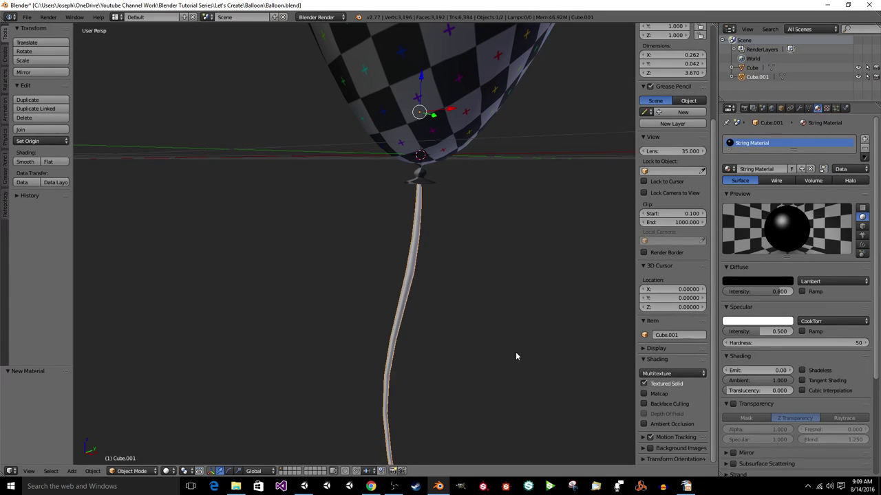
middle_drag(516, 357, 475, 338)
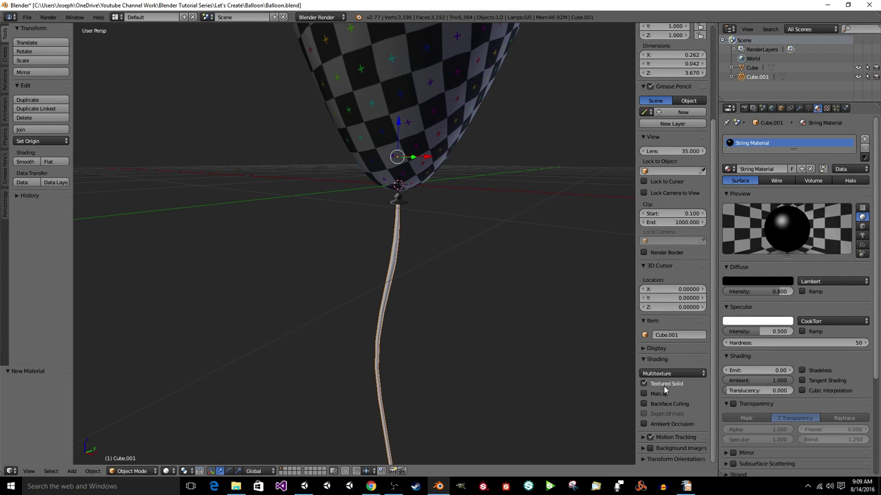
click(644, 384)
scroll(418, 311, down, 5)
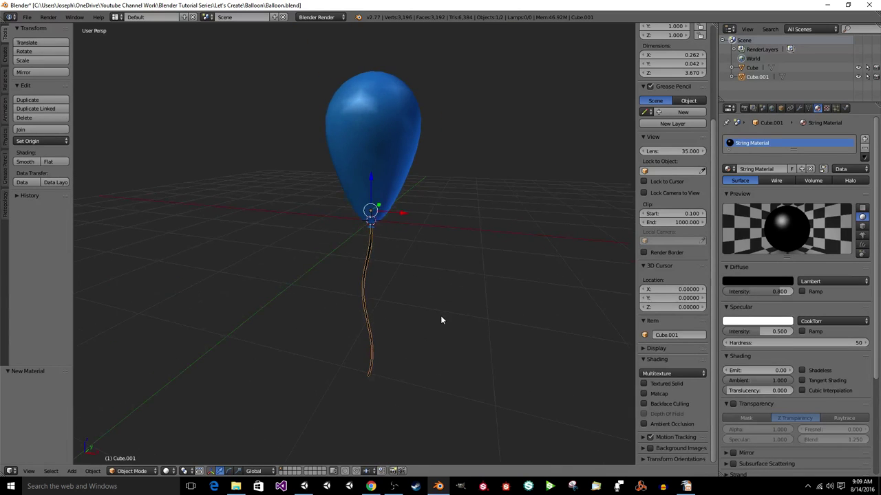
Change String Material's diffuse colour to white.
key(KP_4)
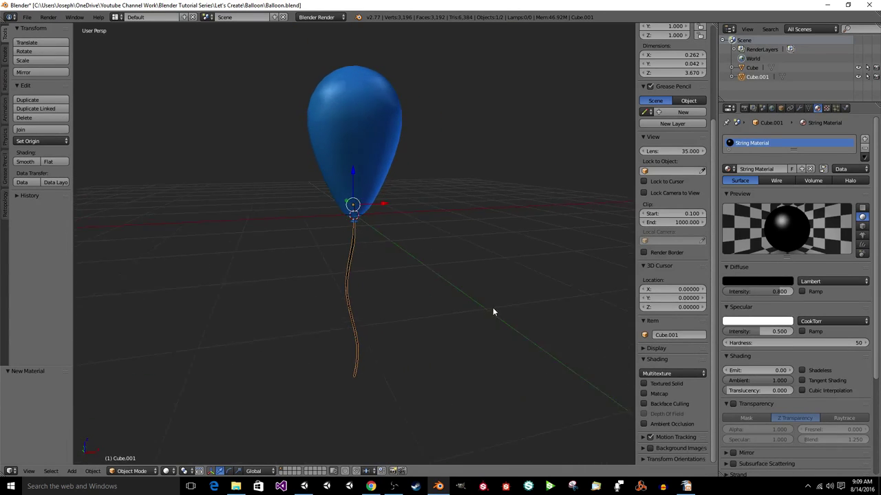
middle_drag(493, 311, 455, 318)
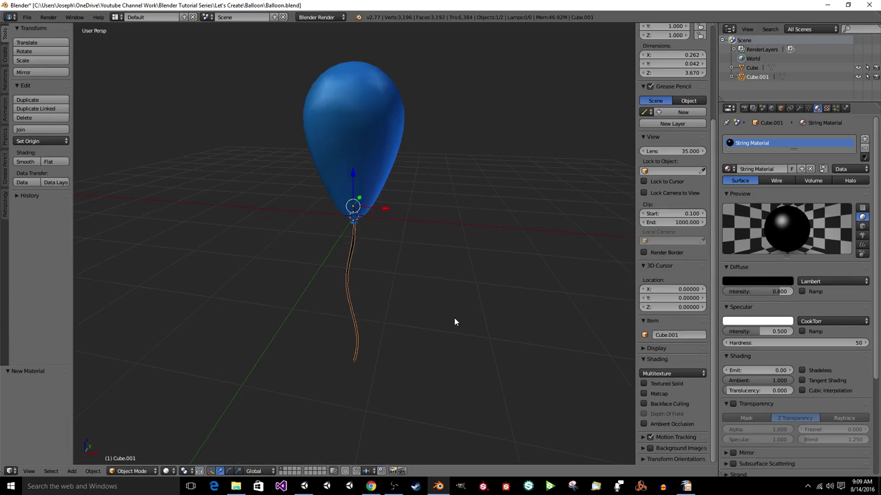
click(741, 282)
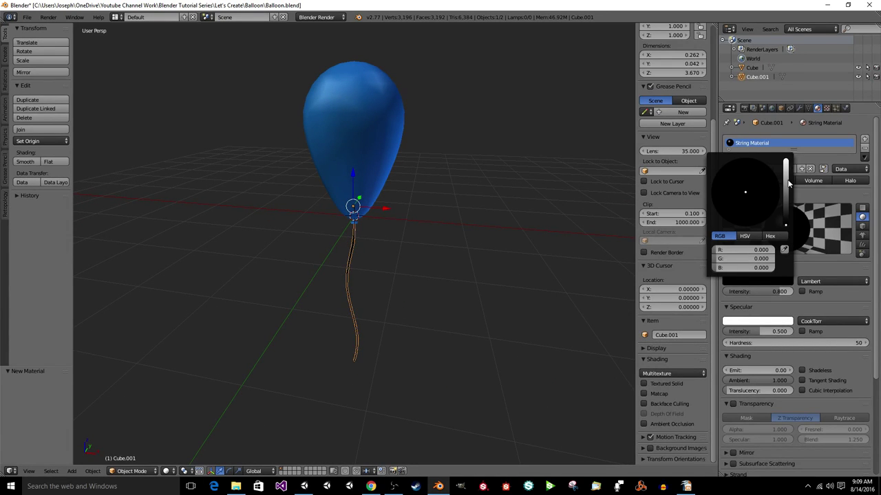
drag(789, 183, 786, 160)
scroll(563, 237, up, 2)
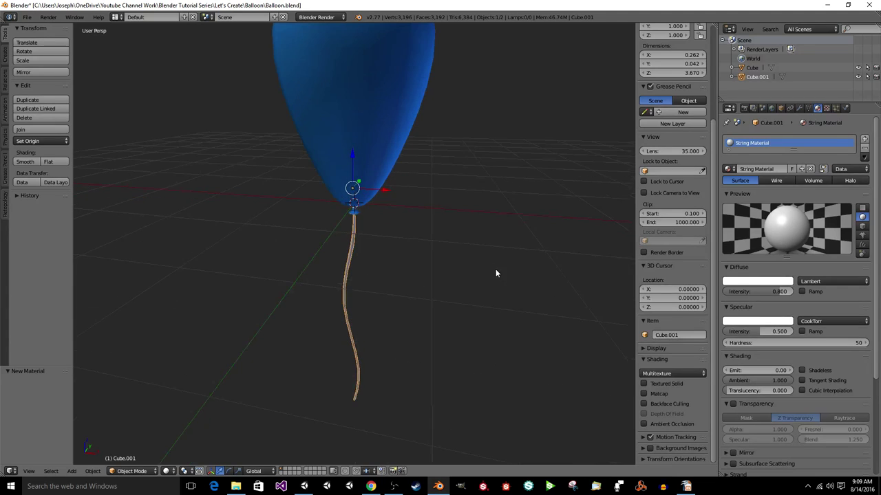
middle_drag(435, 286, 555, 281)
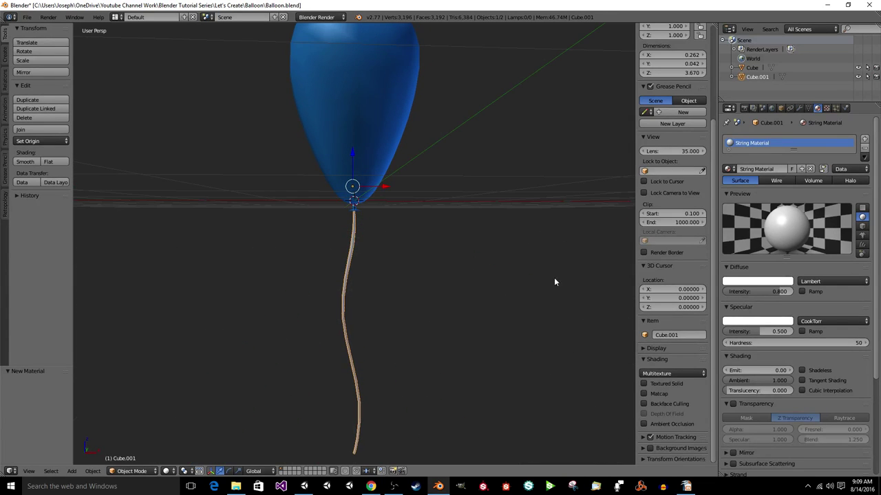
Raise the diffuse intensity to 1.000 and deselect everything in the scene.
drag(749, 290, 770, 290)
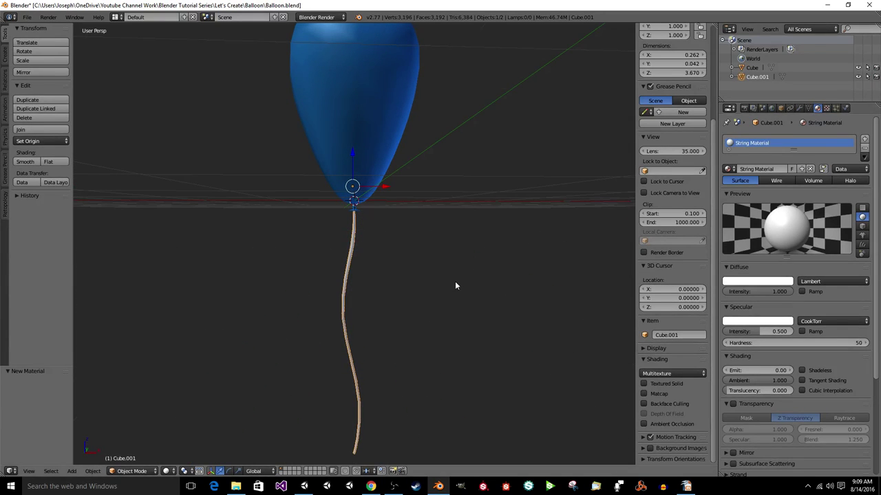
scroll(454, 280, up, 2)
key(a)
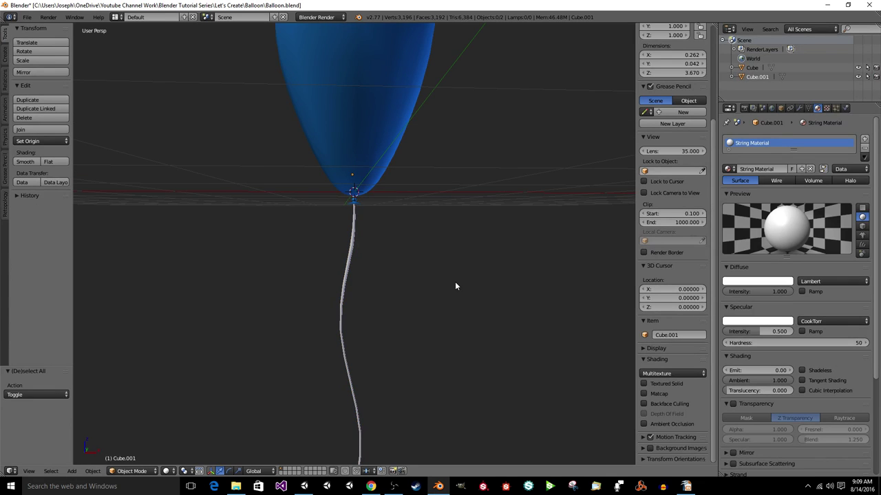
scroll(455, 281, down, 5)
middle_drag(454, 292, 422, 310)
Save over Balloon.blend and export the balloon as an FBX (.fbx) file.
key(ctrl+s)
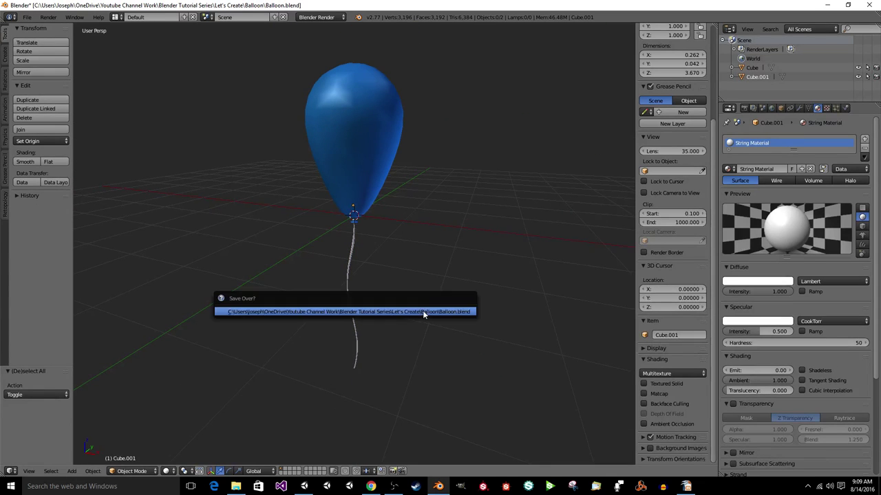
click(422, 310)
click(26, 17)
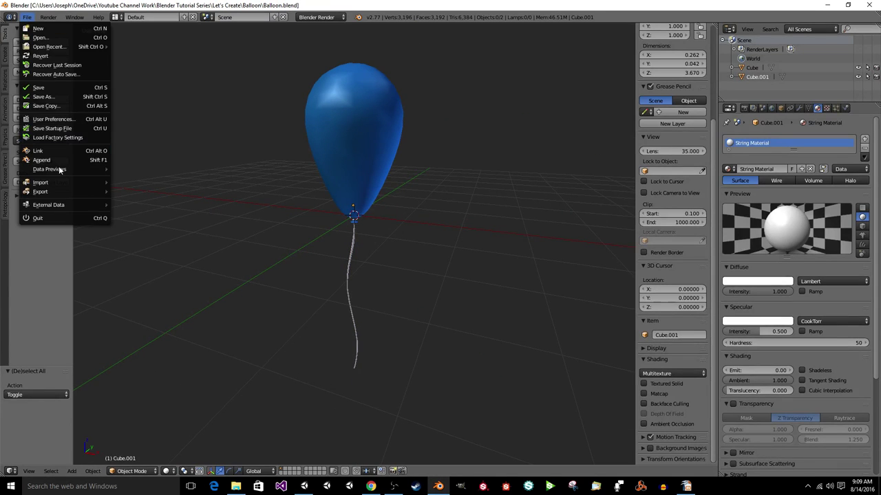
mouse_move(58, 192)
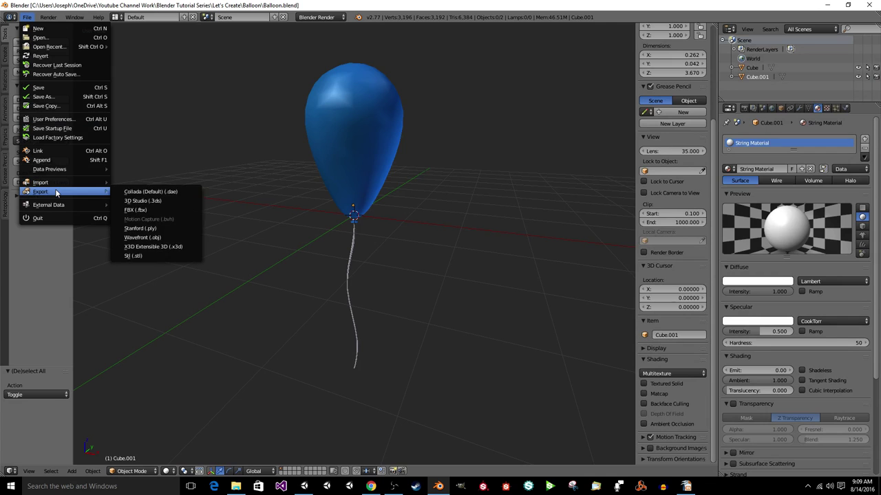
click(130, 210)
key(Return)
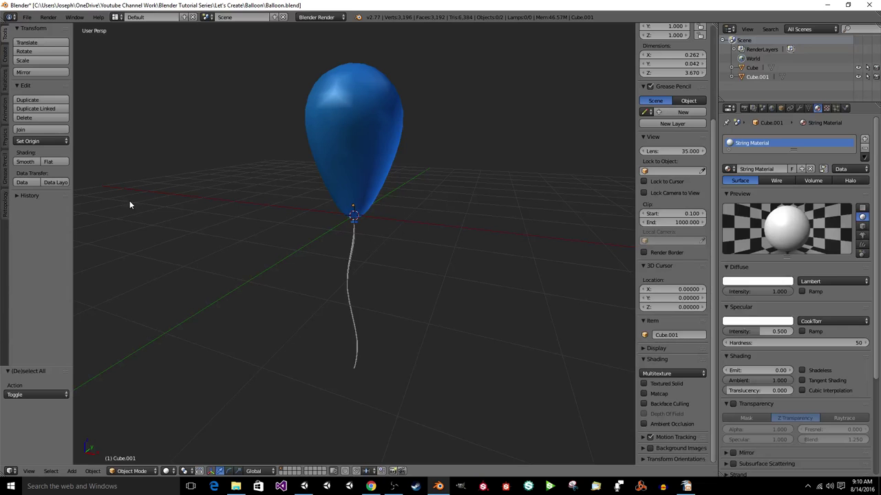
In Unity, delete the old sideways Balloon from the scene.
click(300, 488)
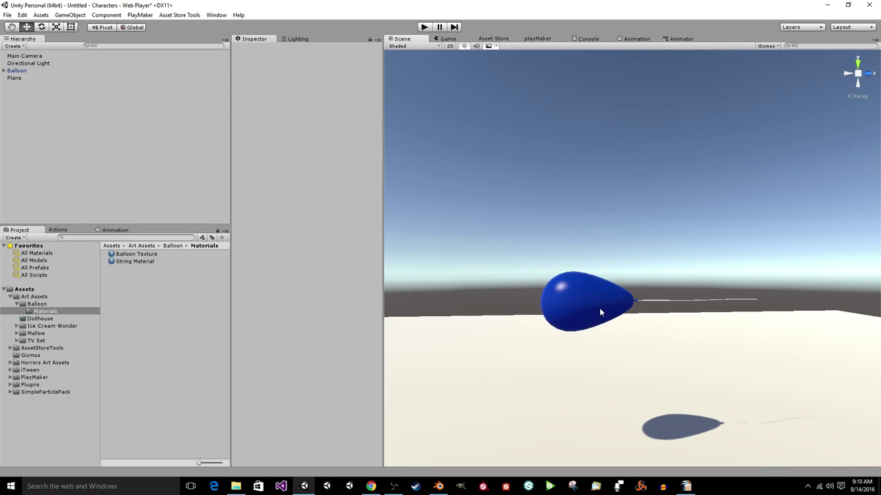
click(603, 297)
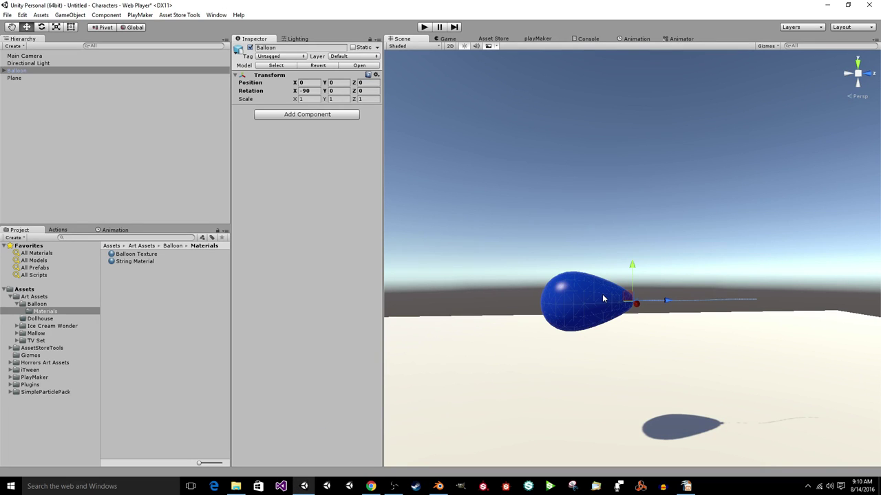
key(Delete)
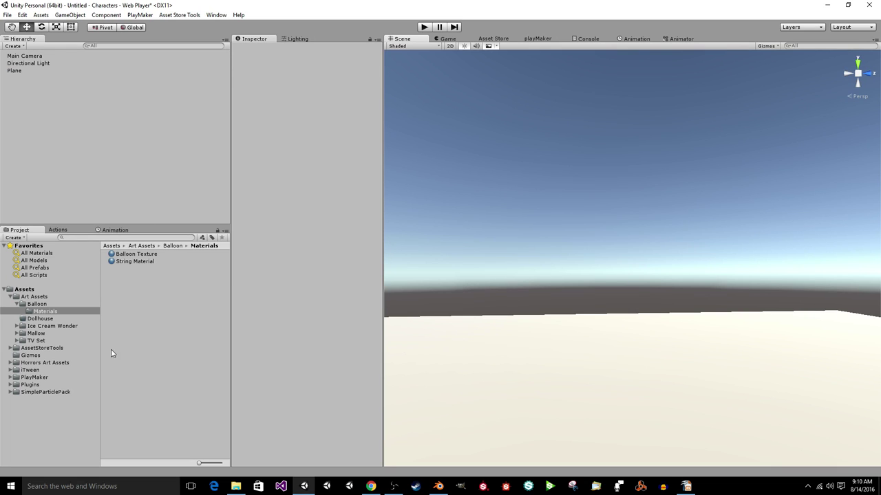
Drag the re-imported Balloon model from Art Assets/Balloon into the scene and frame it.
click(38, 304)
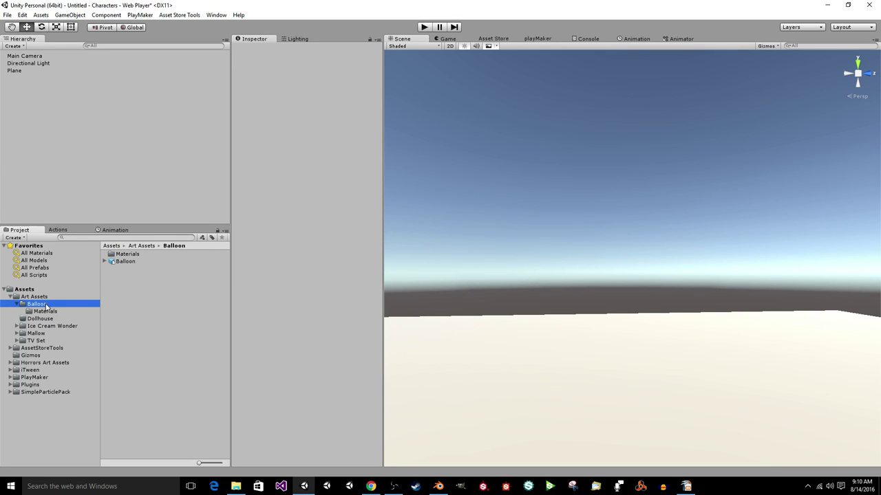
drag(126, 261, 147, 158)
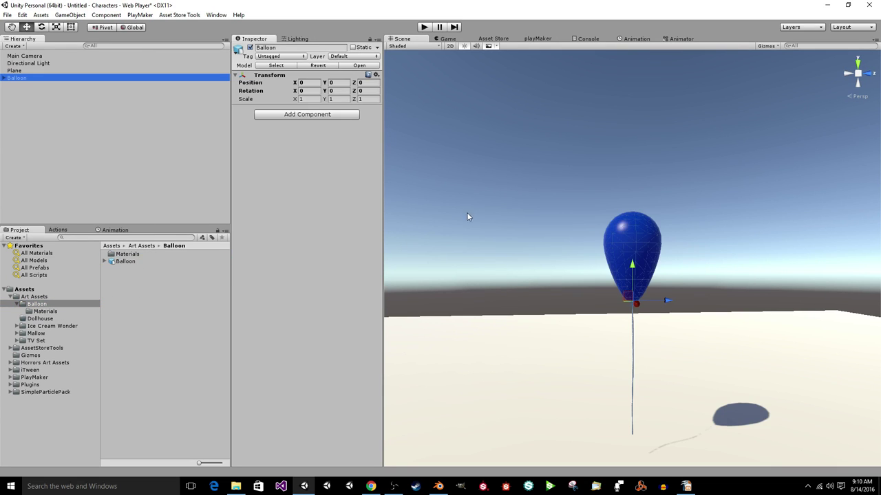
key(f)
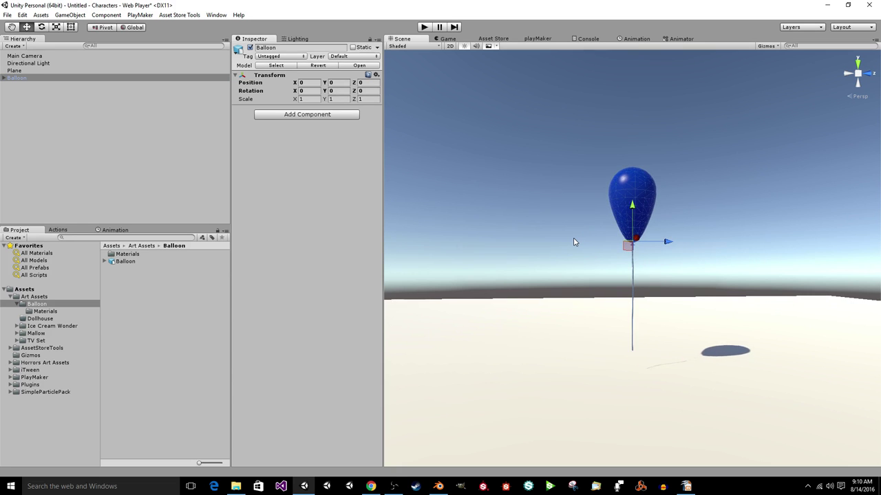
alt+drag(594, 212, 546, 283)
click(541, 141)
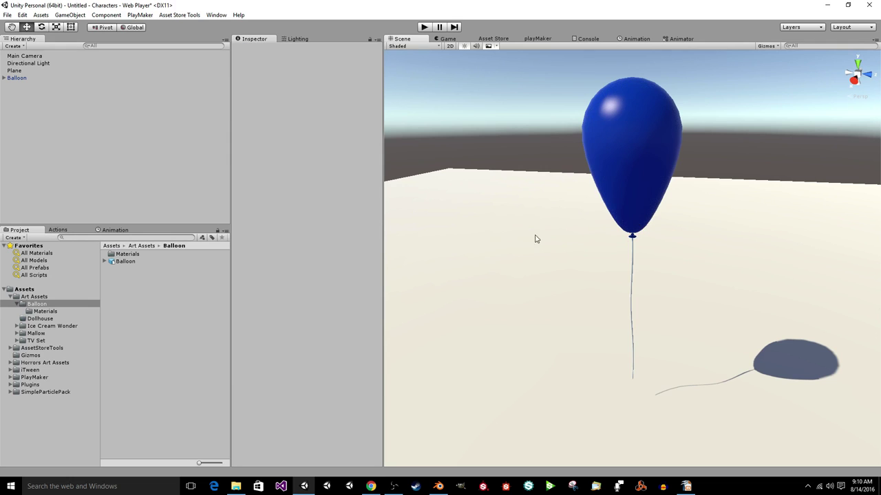
alt+drag(535, 236, 376, 253)
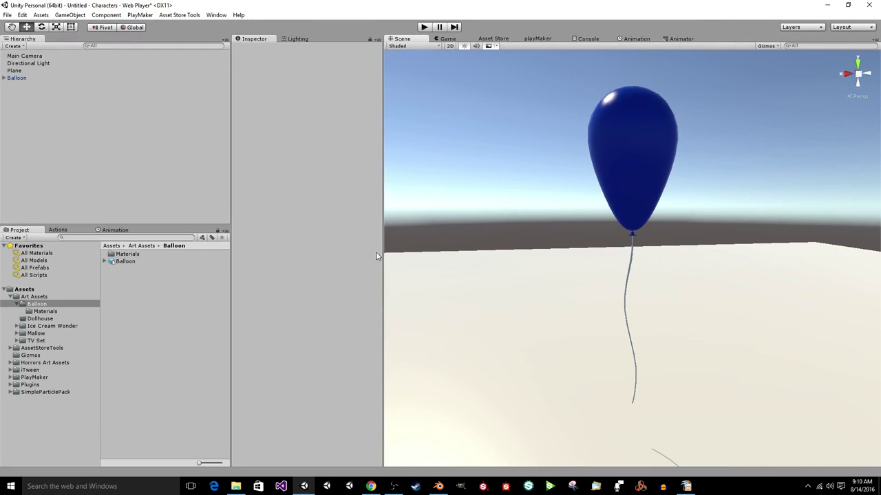
scroll(613, 215, down, 6)
alt+drag(675, 282, 646, 278)
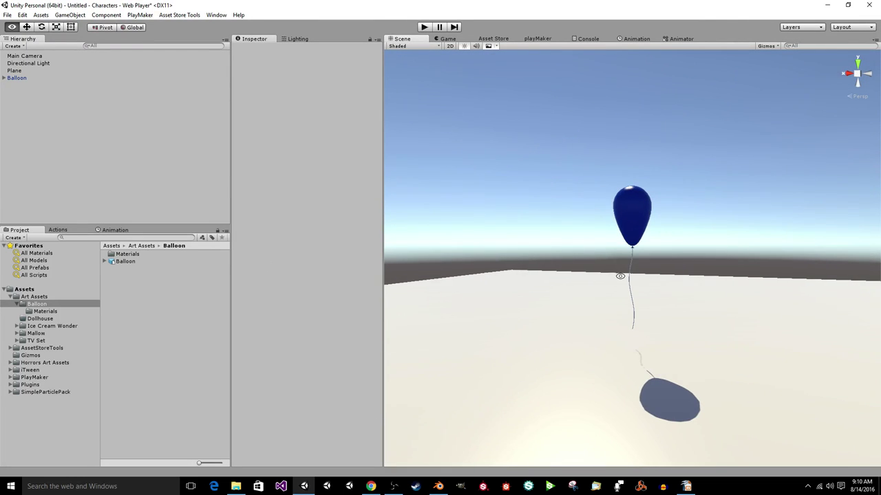
click(634, 242)
drag(634, 242, 560, 240)
drag(578, 280, 564, 240)
key(ctrl+z)
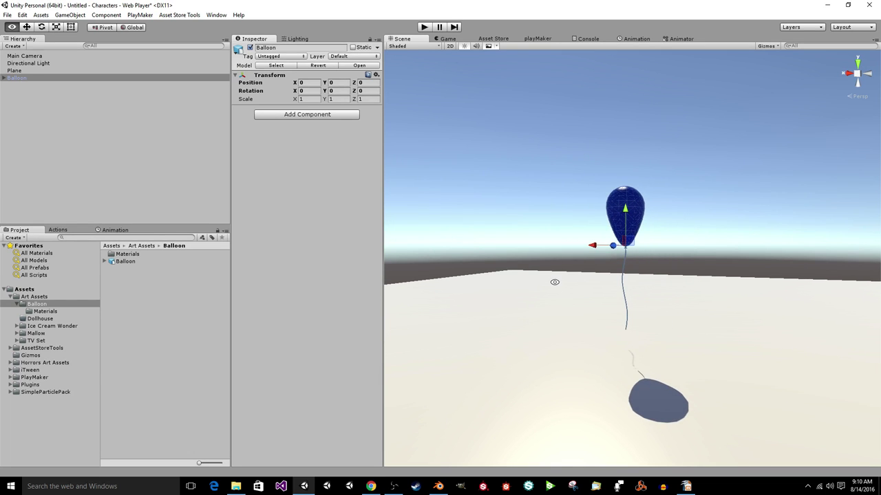
alt+drag(554, 282, 640, 305)
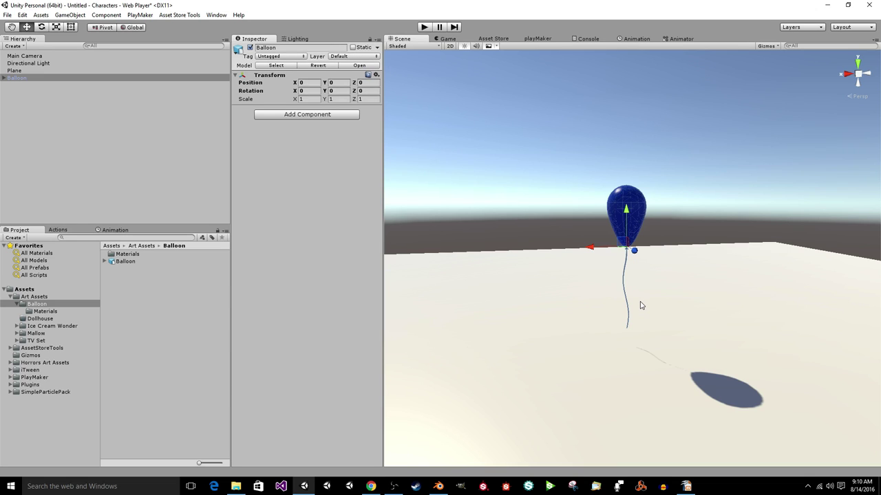
key(alt)
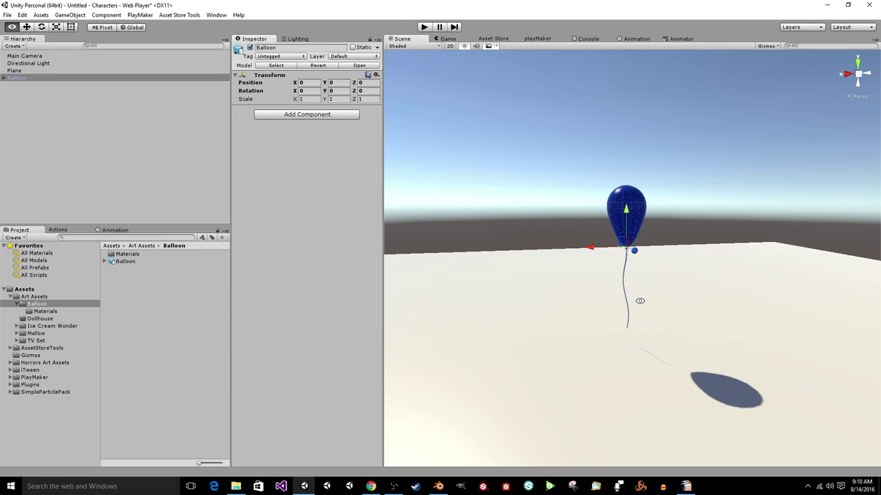